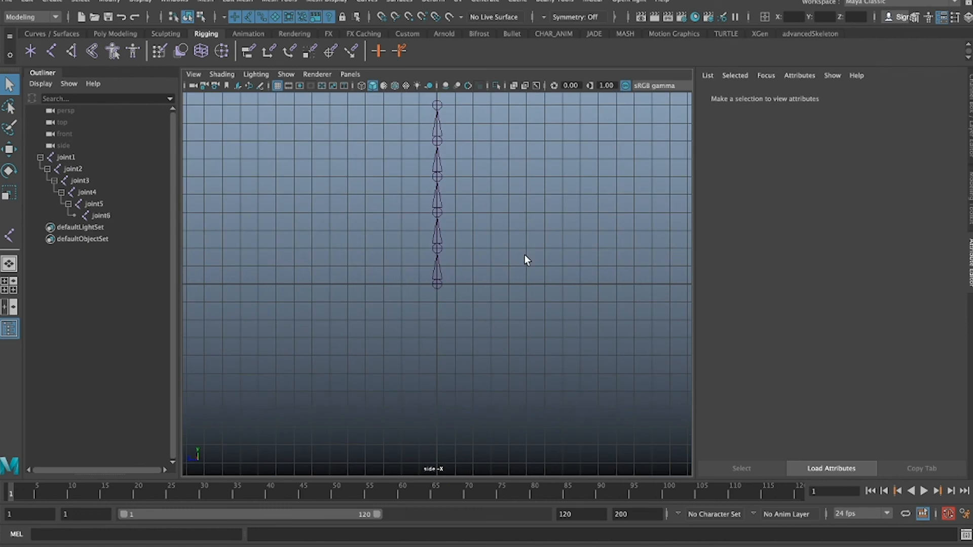
Step: Rename joint6, the top joint of the vertical chain, as endjoint
{"action": "scroll", "coordinate": [497, 281], "scroll_direction": "up", "scroll_amount": 2}
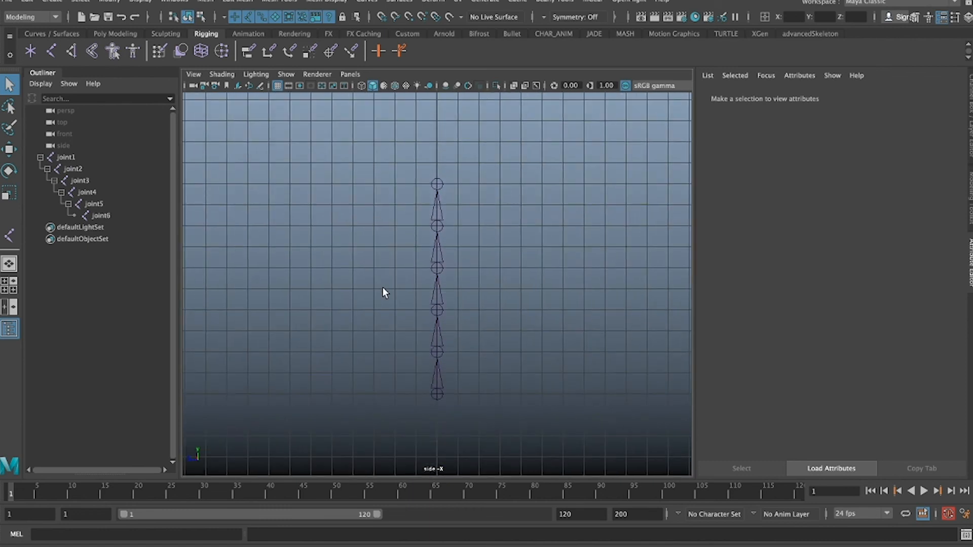
{"action": "double_click", "coordinate": [112, 216]}
{"action": "type", "text": "end"}
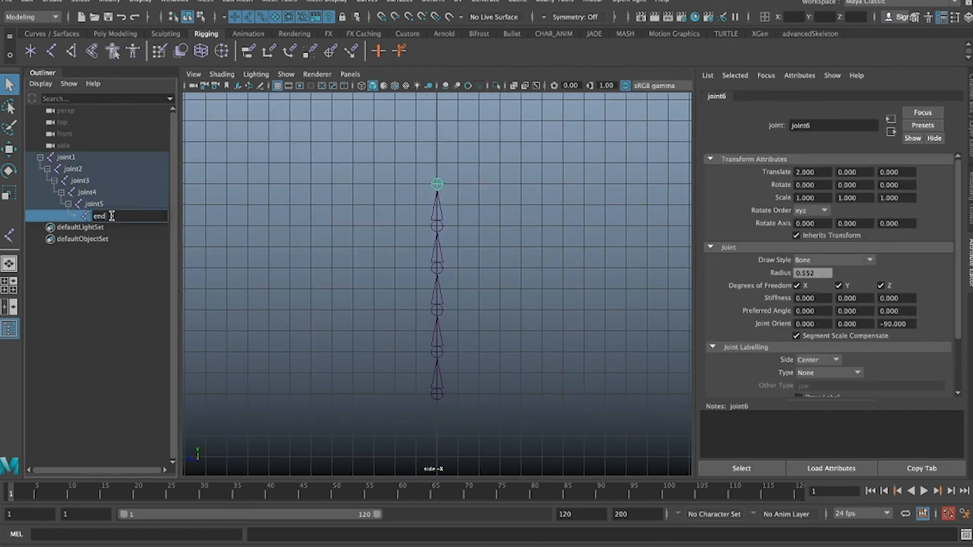
{"action": "type", "text": "joint"}
{"action": "key", "text": "Return"}
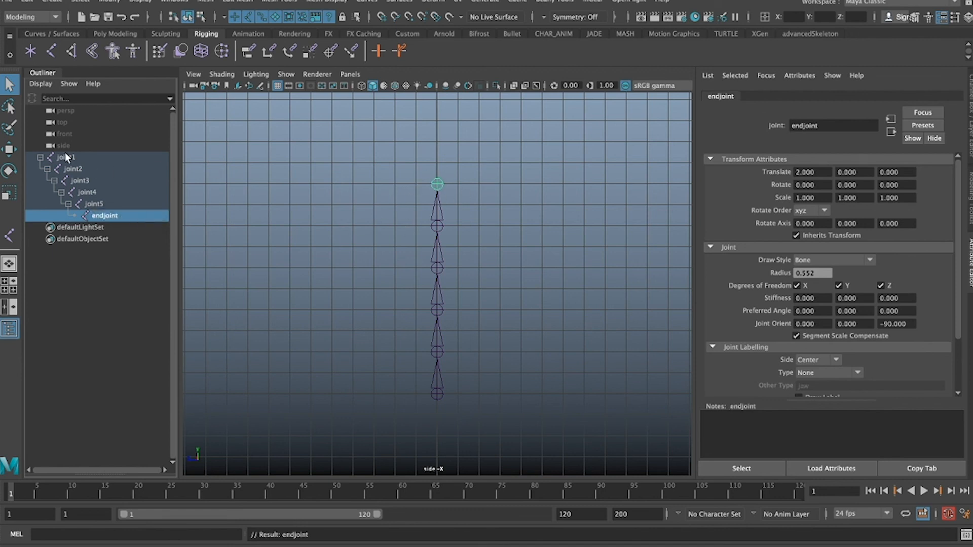
Step: Display the local rotation axes on joint1 through joint5 and inspect the chain in the perspective view
{"action": "left_click_drag", "start_coordinate": [68, 159], "coordinate": [120, 208]}
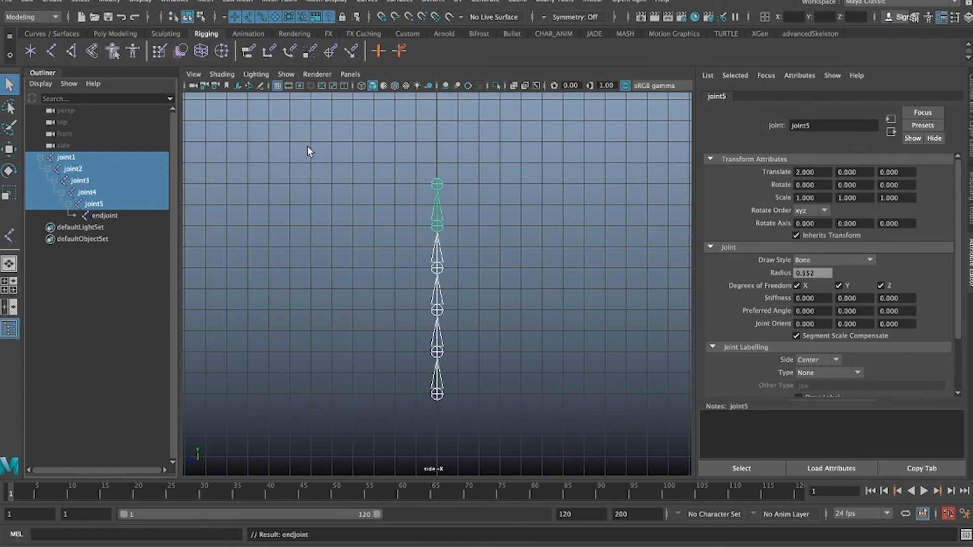
{"action": "key", "text": "space"}
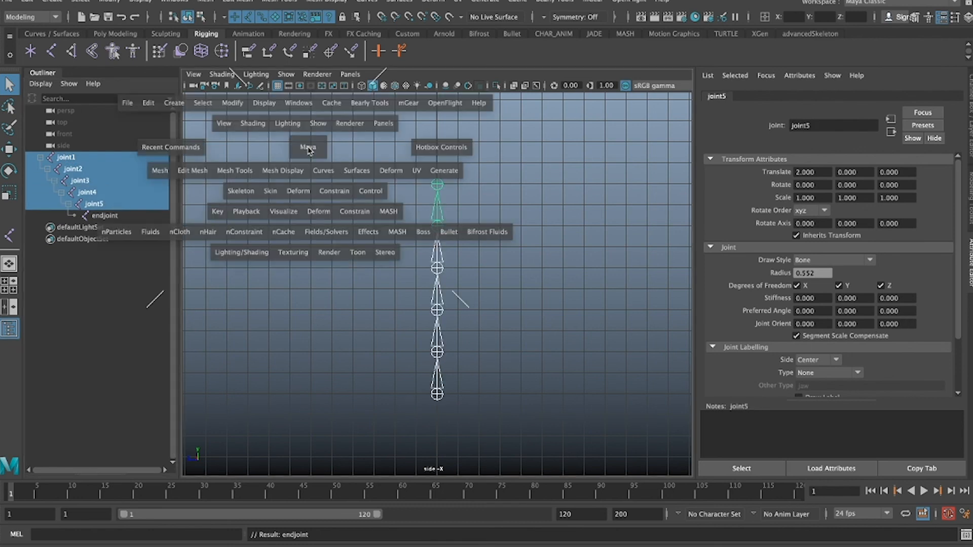
{"action": "left_click", "coordinate": [266, 105]}
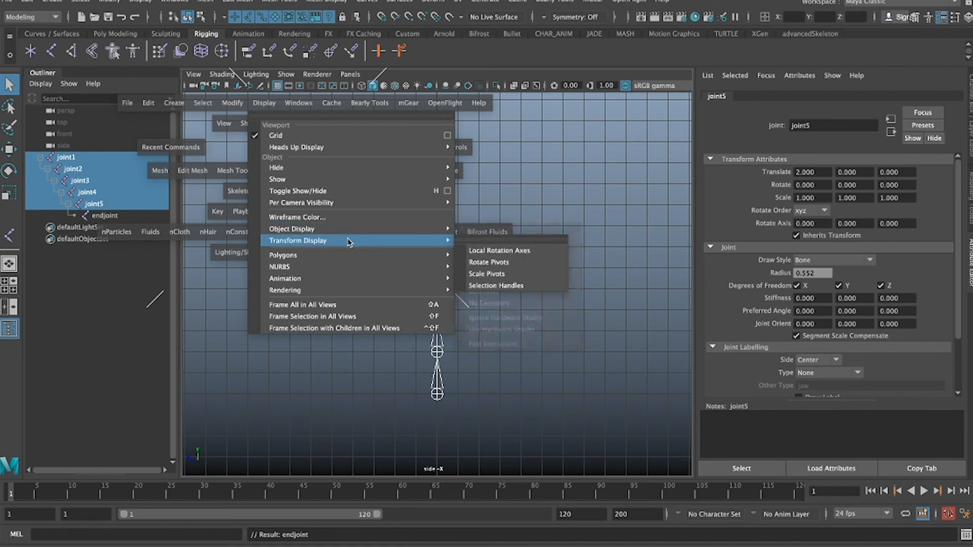
{"action": "mouse_move", "coordinate": [441, 256]}
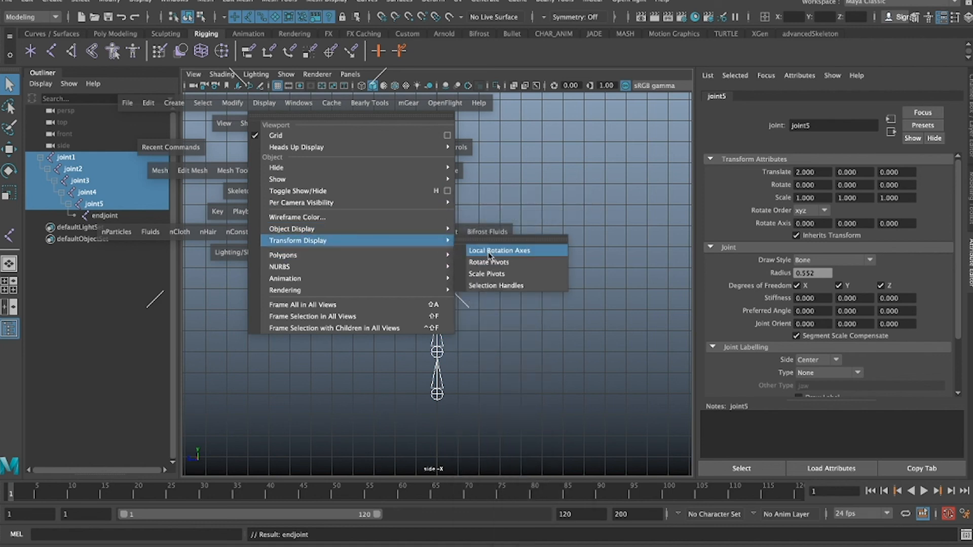
{"action": "left_click", "coordinate": [490, 251]}
{"action": "key", "text": "space"}
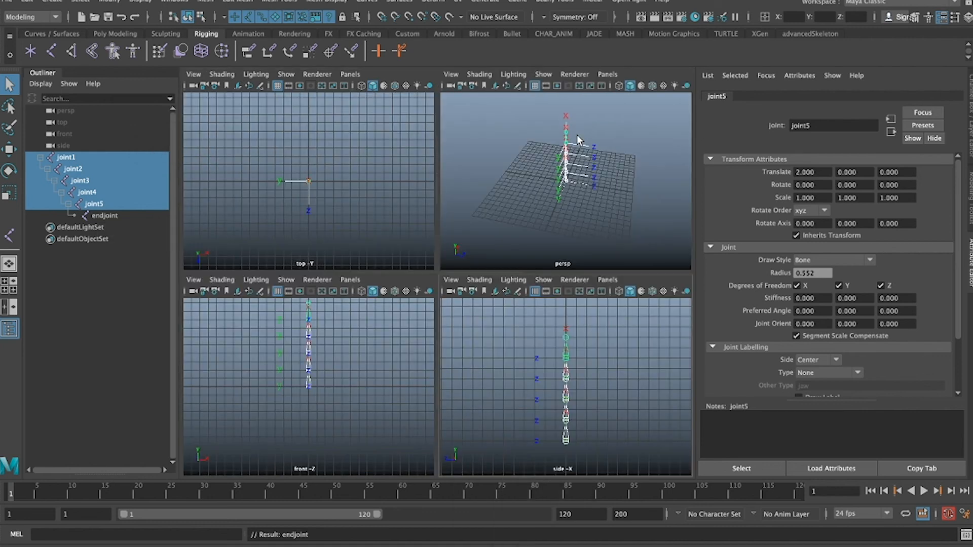
{"action": "key", "text": "space"}
{"action": "left_click_drag", "start_coordinate": [528, 223], "coordinate": [501, 217], "text": "alt"}
{"action": "scroll", "coordinate": [501, 217], "scroll_direction": "down", "scroll_amount": 3}
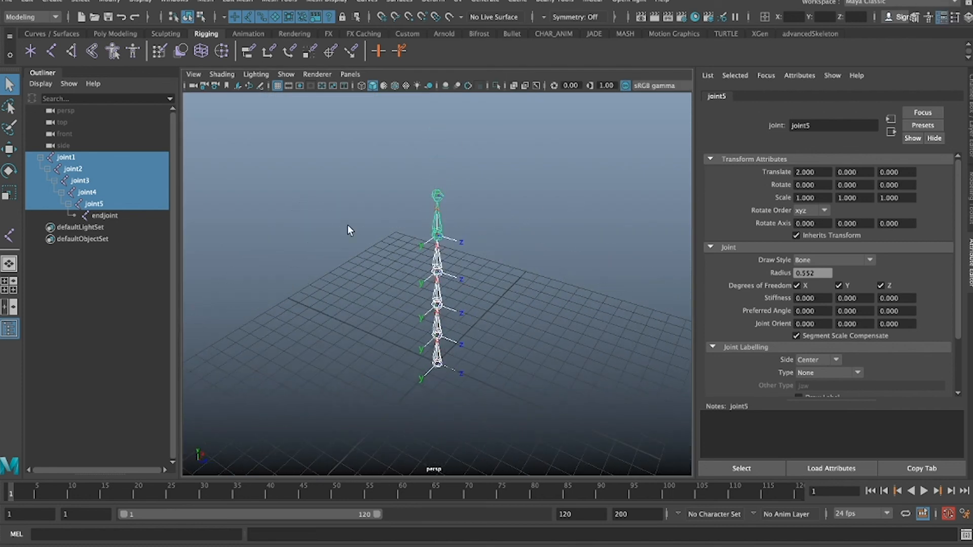
{"action": "left_click", "coordinate": [357, 367]}
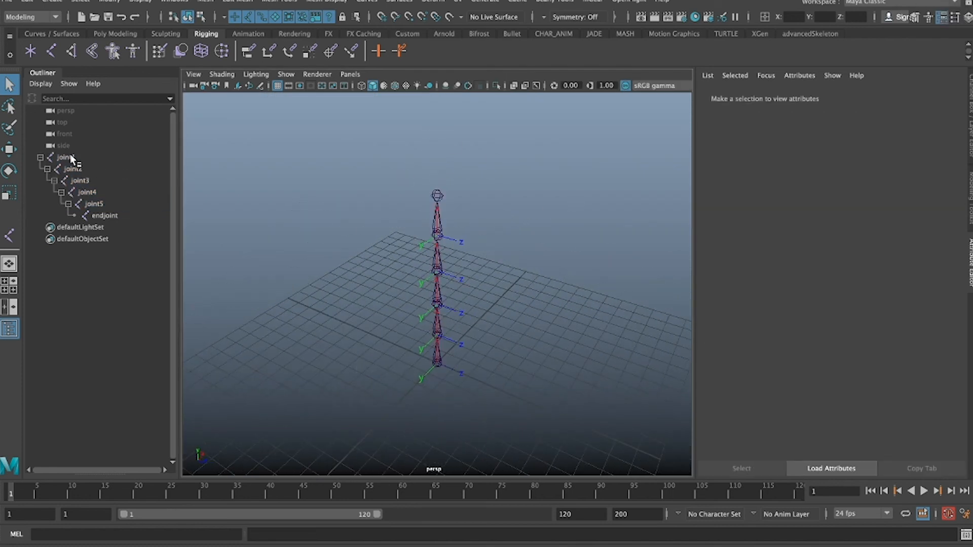
Step: Display the local rotation axes on endjoint as well
{"action": "left_click", "coordinate": [113, 215]}
{"action": "key", "text": "w"}
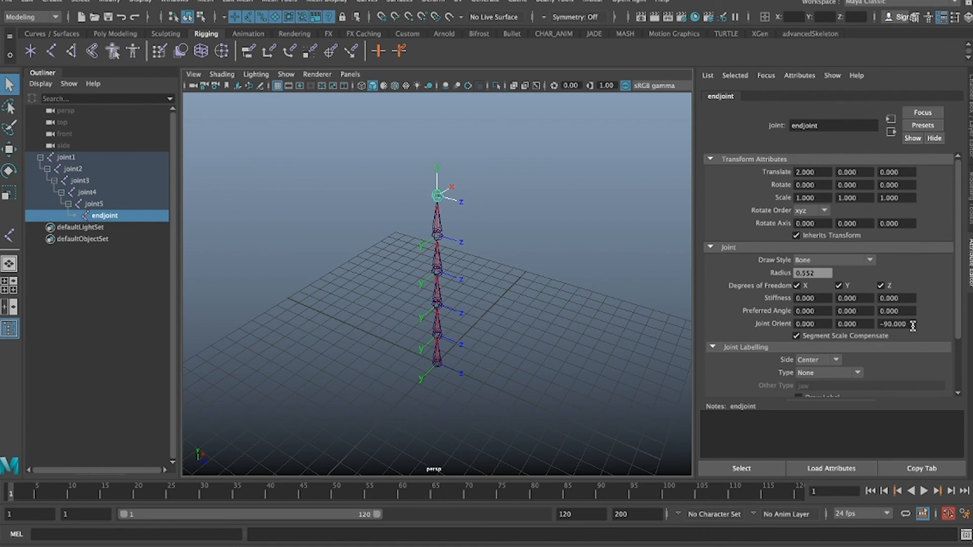
{"action": "left_click", "coordinate": [378, 191]}
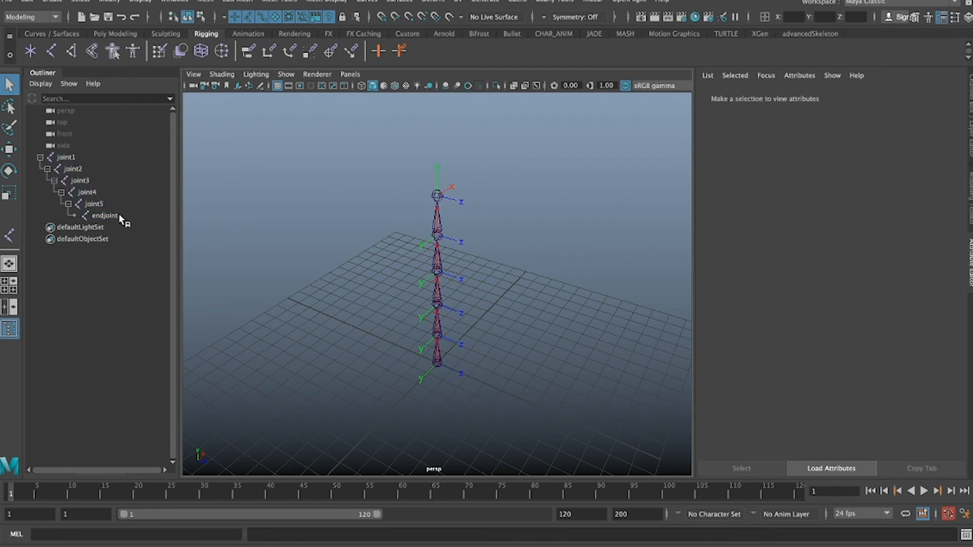
Step: Set endjoint's Joint Orient Z value to 0
{"action": "left_click", "coordinate": [104, 216]}
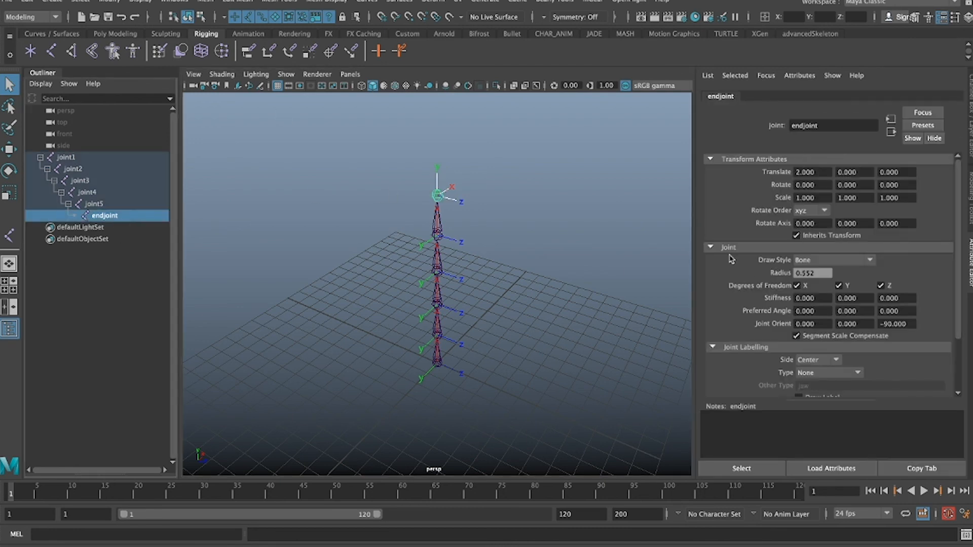
{"action": "left_click", "coordinate": [908, 322]}
{"action": "type", "text": "0"}
{"action": "key", "text": "Return"}
Step: Create an IK spline handle from joint1 to joint5 using the tool's reset default settings
{"action": "left_click", "coordinate": [71, 158]}
{"action": "key", "text": "space"}
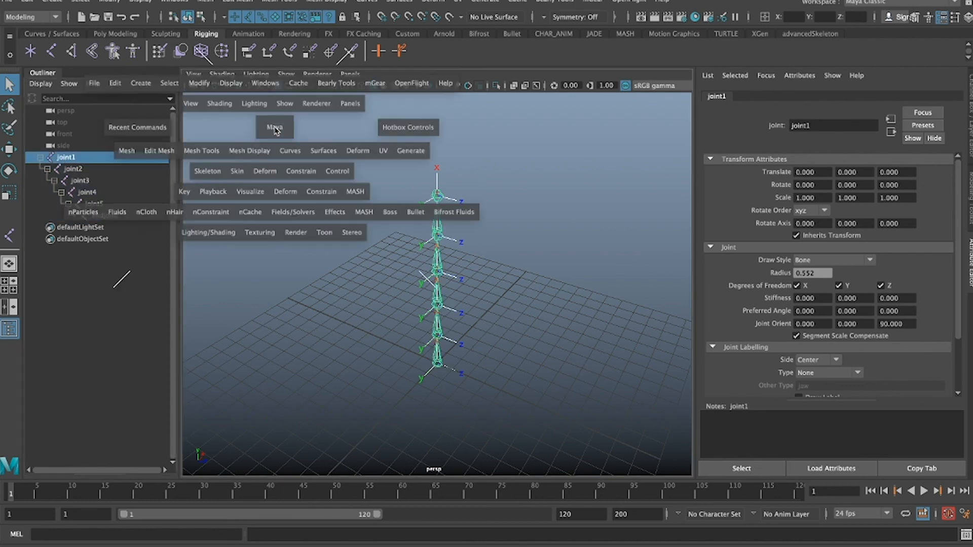
{"action": "left_click", "coordinate": [211, 172]}
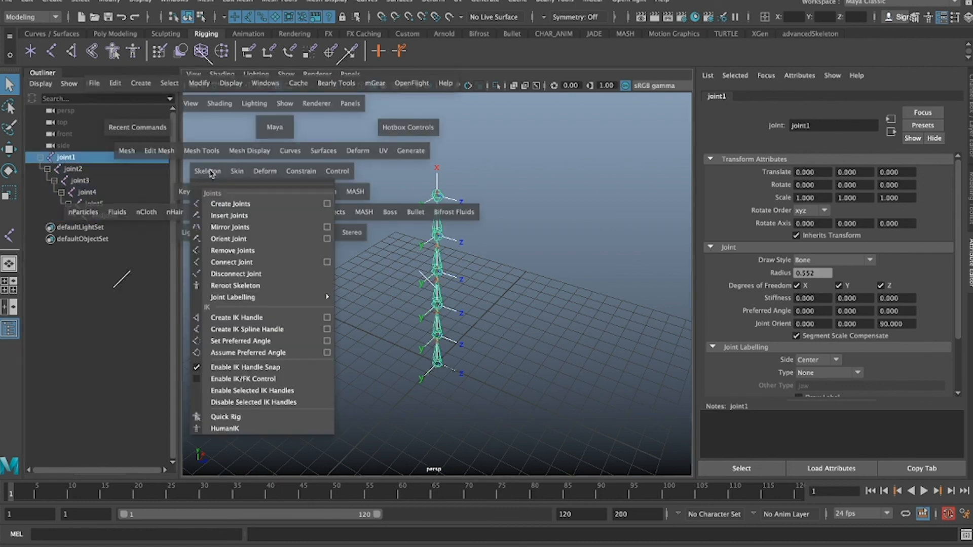
{"action": "left_click", "coordinate": [245, 329]}
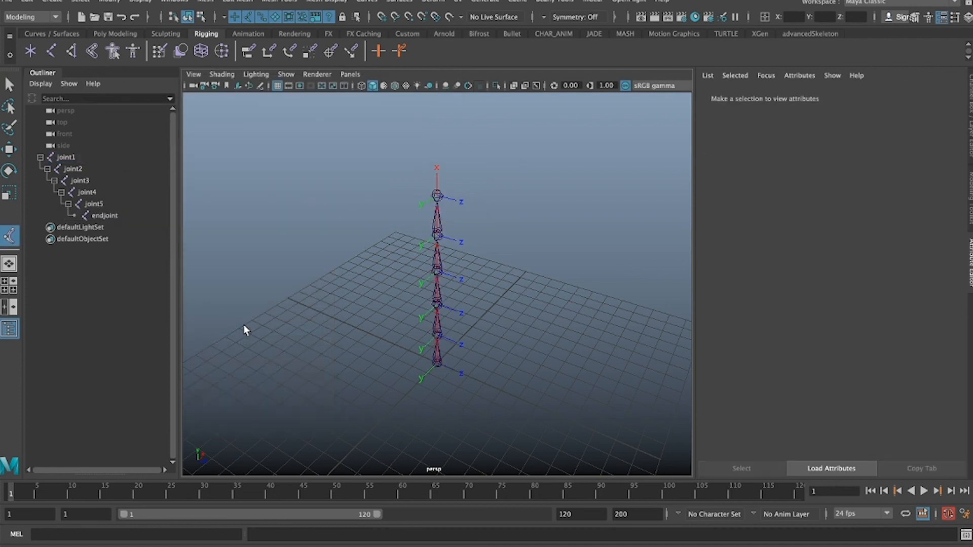
{"action": "double_click", "coordinate": [9, 236]}
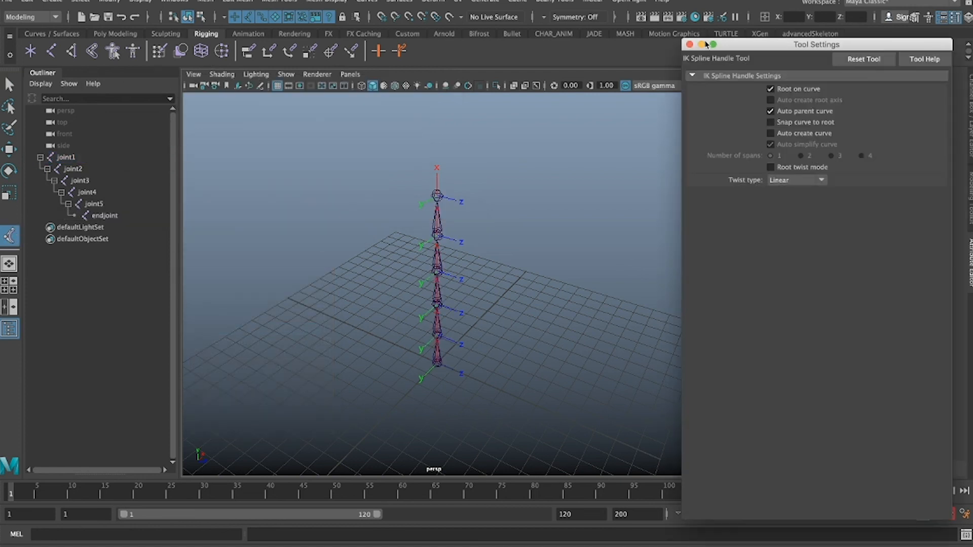
{"action": "left_click", "coordinate": [844, 55]}
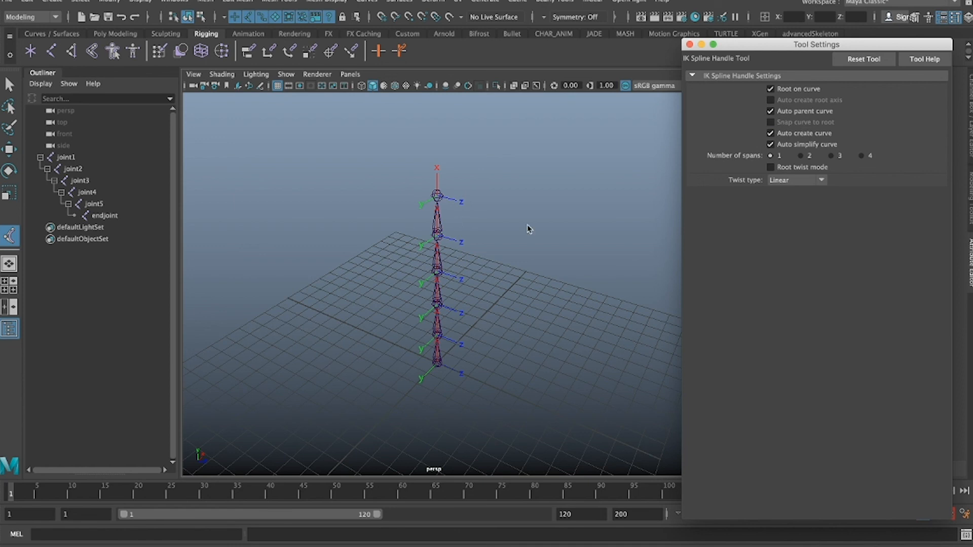
{"action": "key", "text": "super"}
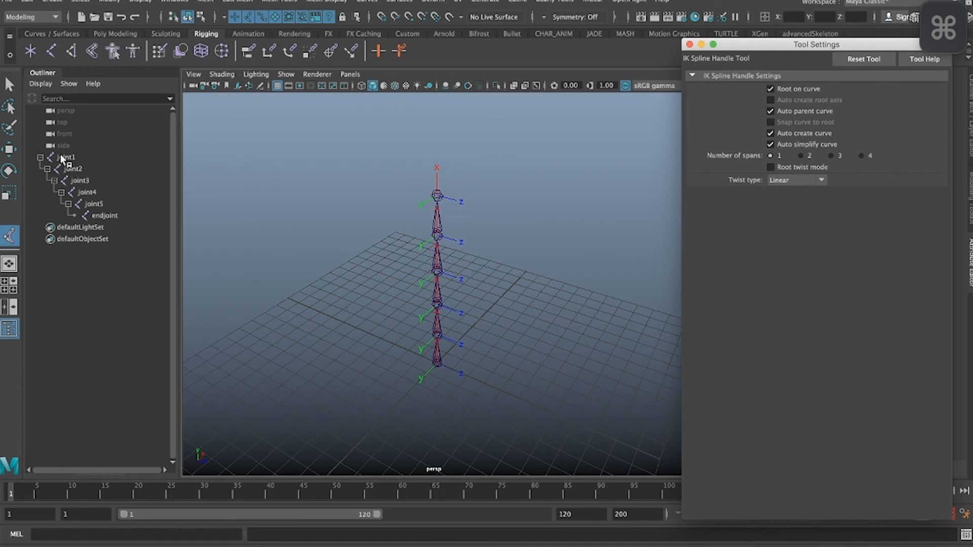
{"action": "left_click", "coordinate": [66, 158], "text": "super"}
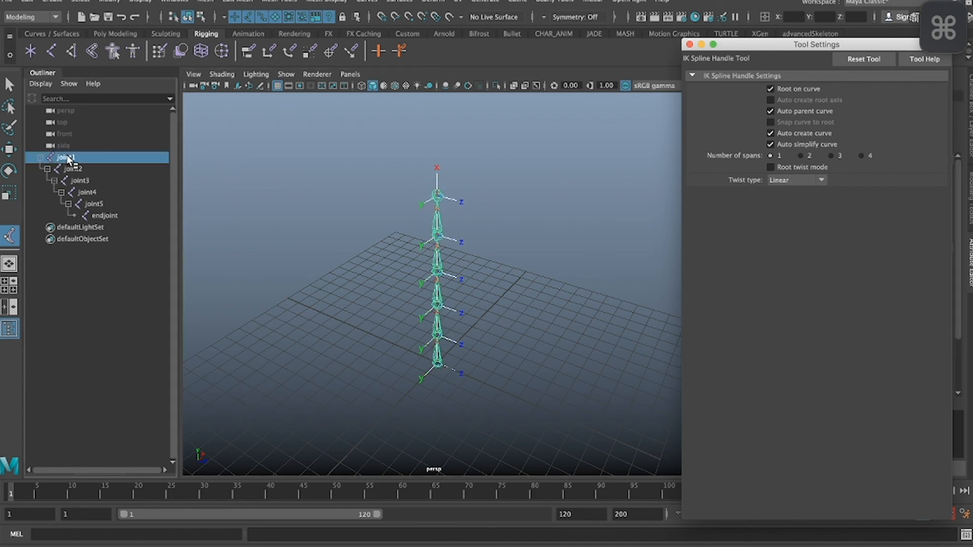
{"action": "left_click", "coordinate": [94, 204], "text": "super"}
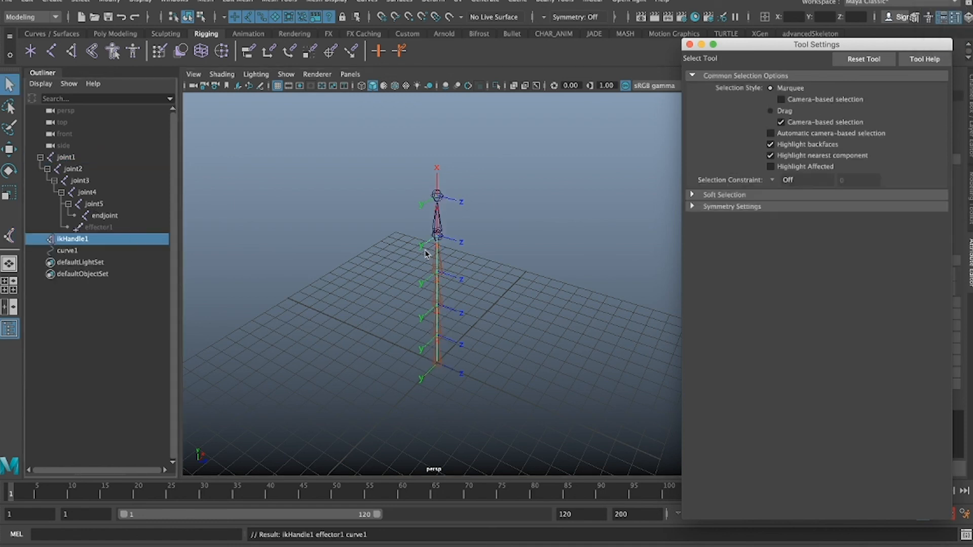
Step: Create an IK handle with the Single-Chain Solver from joint5 to endjoint and close the tool settings
{"action": "left_click", "coordinate": [93, 204]}
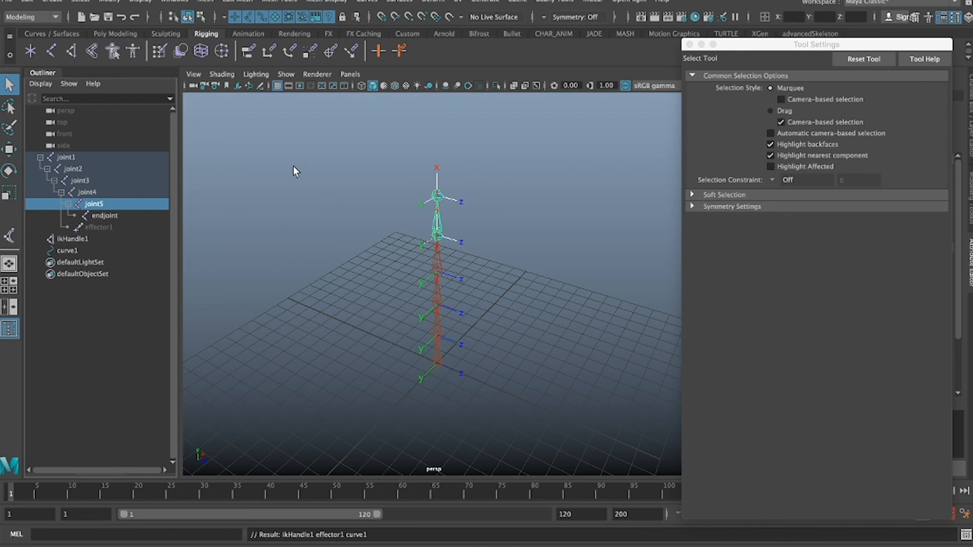
{"action": "left_click", "coordinate": [104, 215]}
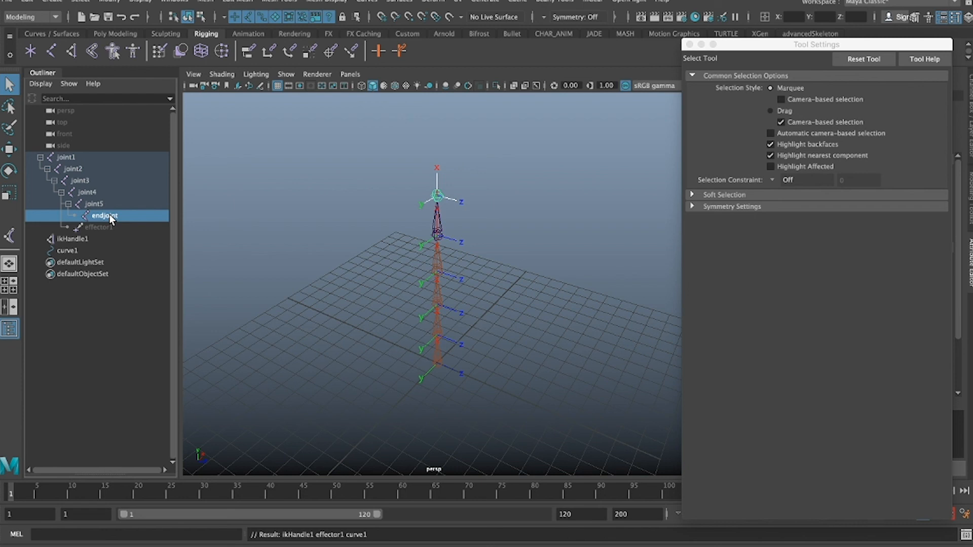
{"action": "left_click", "coordinate": [98, 205]}
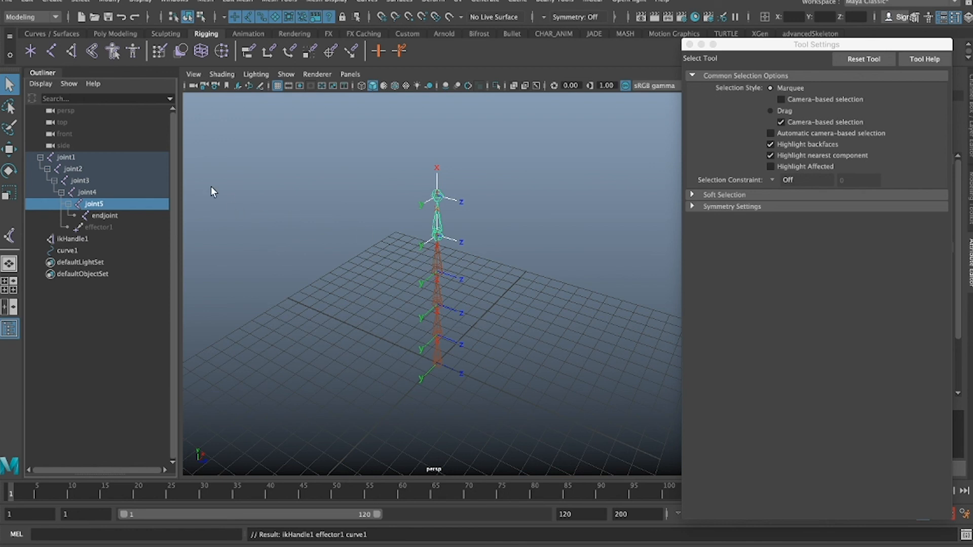
{"action": "key", "text": "space"}
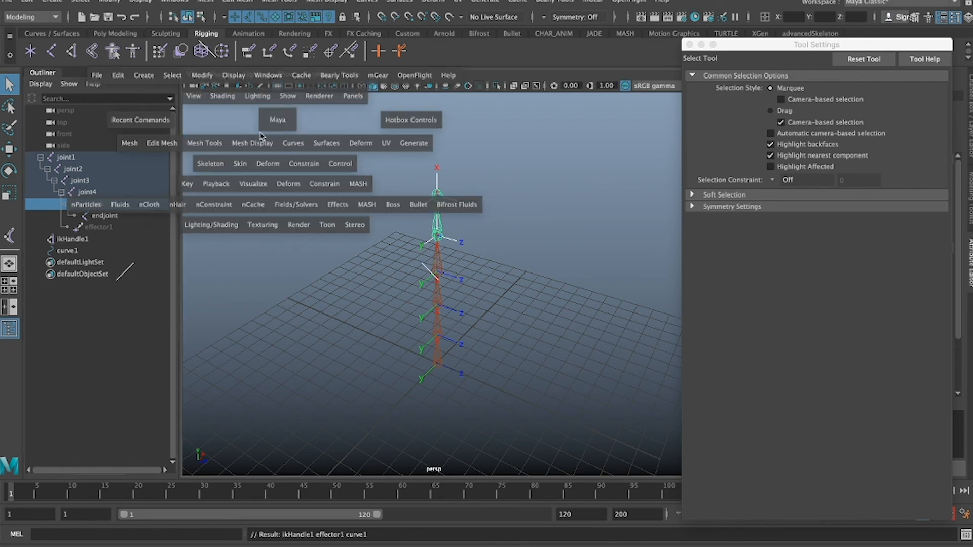
{"action": "left_click", "coordinate": [219, 161]}
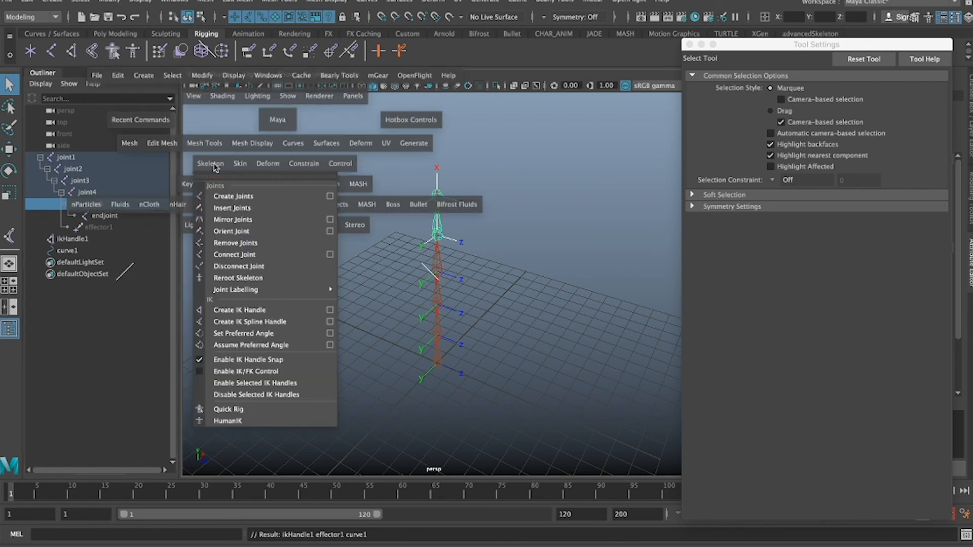
{"action": "left_click", "coordinate": [250, 310]}
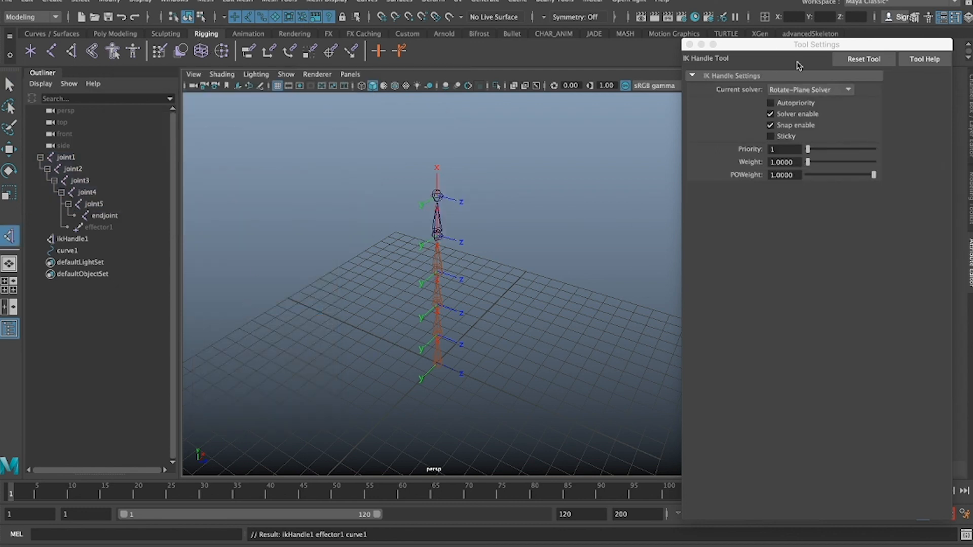
{"action": "left_click", "coordinate": [808, 90]}
{"action": "left_click", "coordinate": [807, 90]}
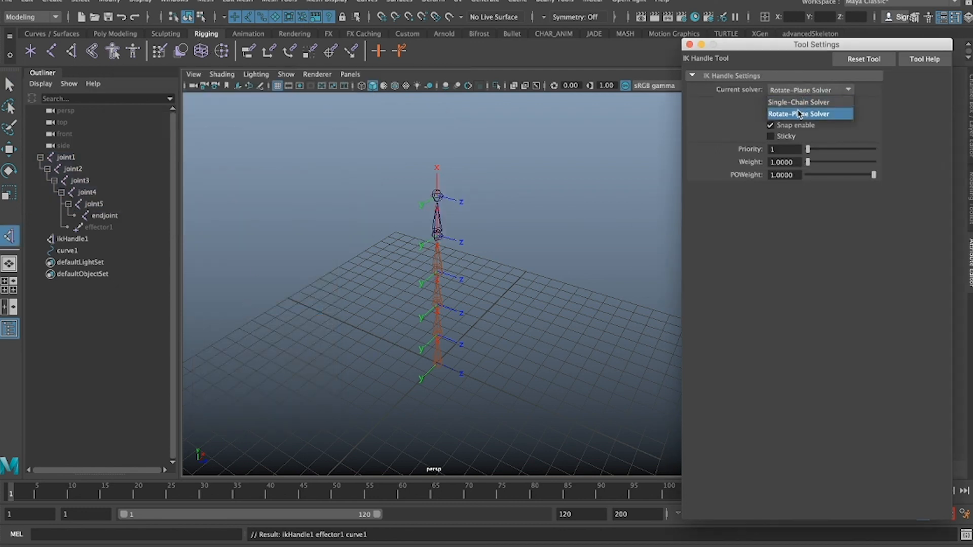
{"action": "left_click", "coordinate": [800, 102]}
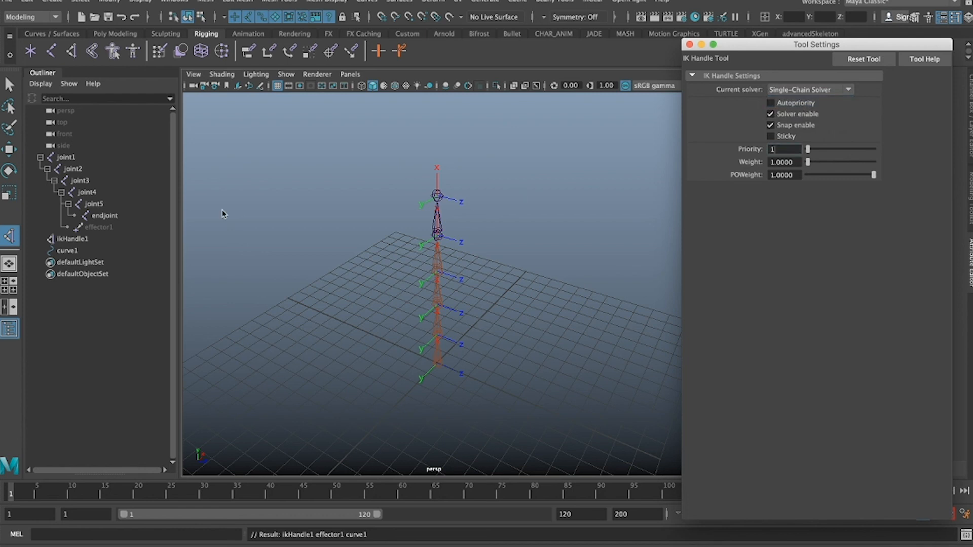
{"action": "left_click", "coordinate": [102, 205], "text": "super"}
{"action": "left_click", "coordinate": [104, 216]}
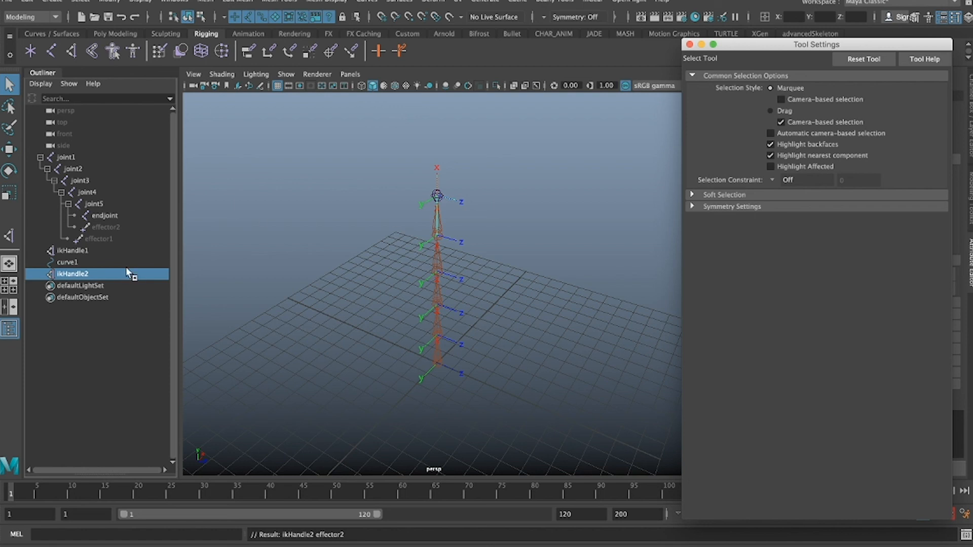
{"action": "left_click", "coordinate": [689, 45]}
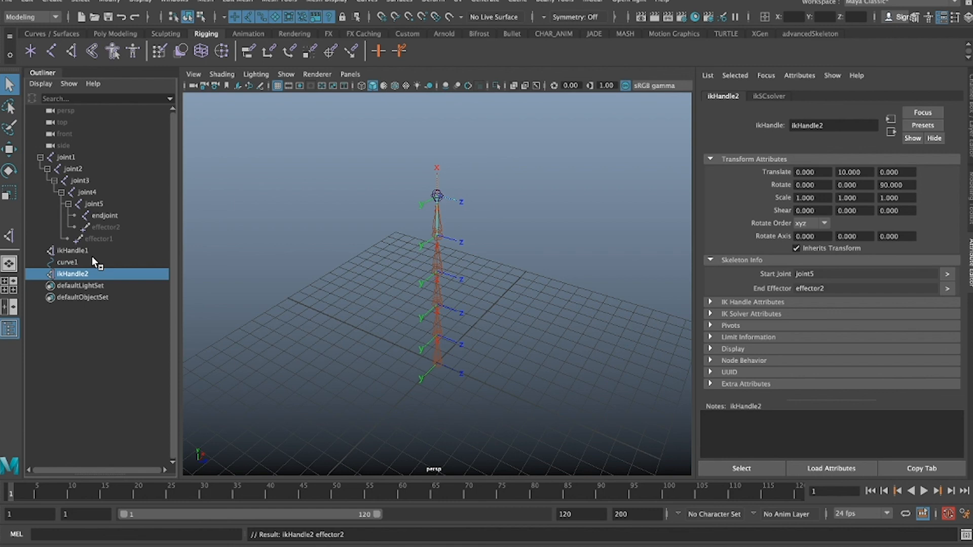
Step: Duplicate the joint1 hierarchy and unparent joint5 of the copy so it stands on its own
{"action": "left_click", "coordinate": [69, 157]}
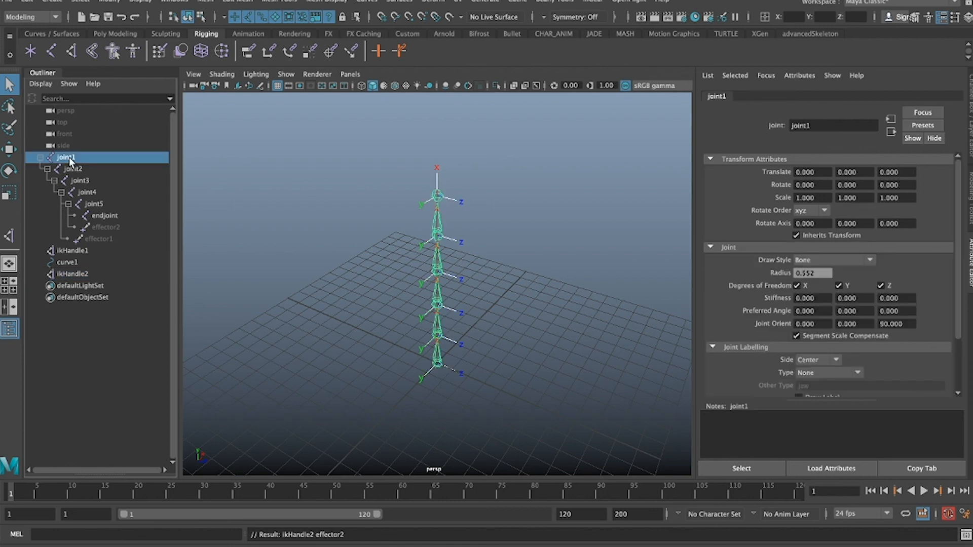
{"action": "key", "text": "ctrl+d"}
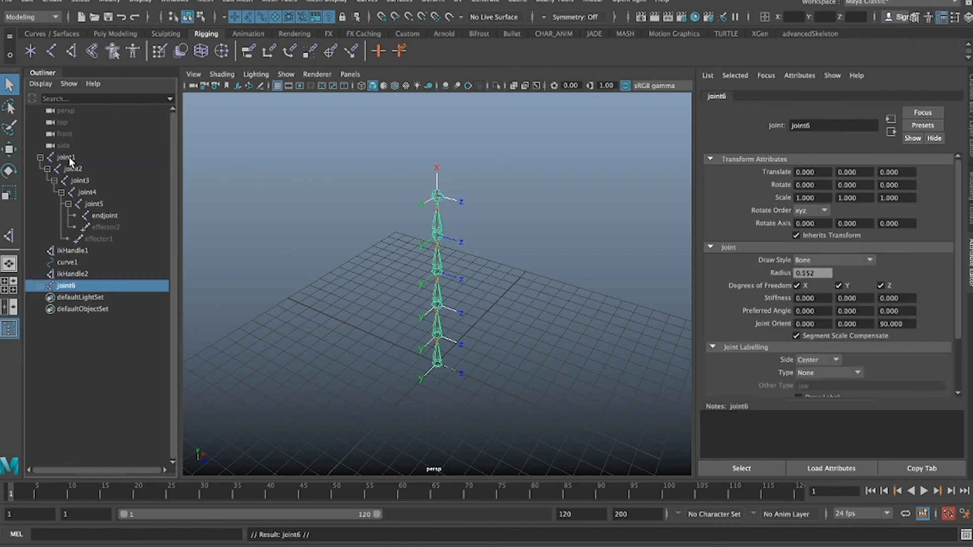
{"action": "left_click", "coordinate": [40, 285]}
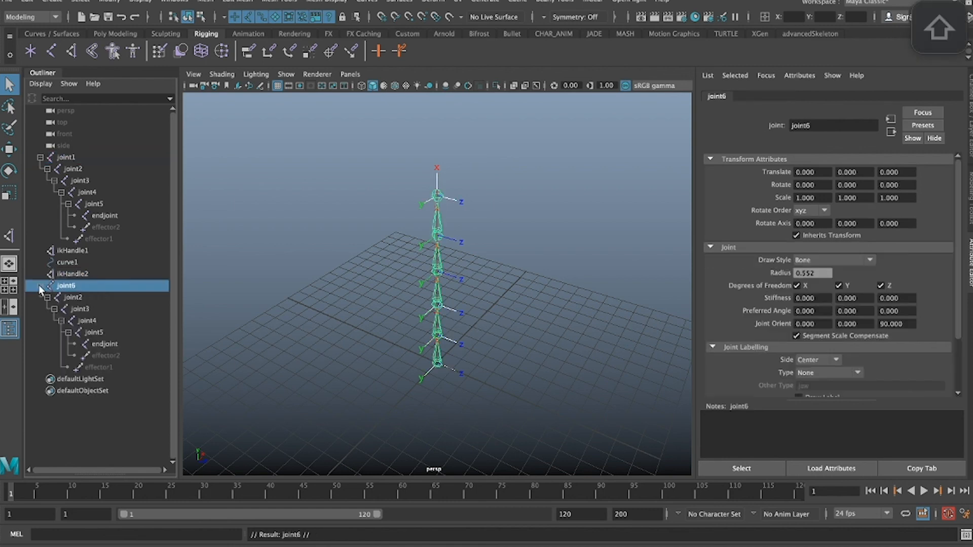
{"action": "left_click", "coordinate": [96, 333]}
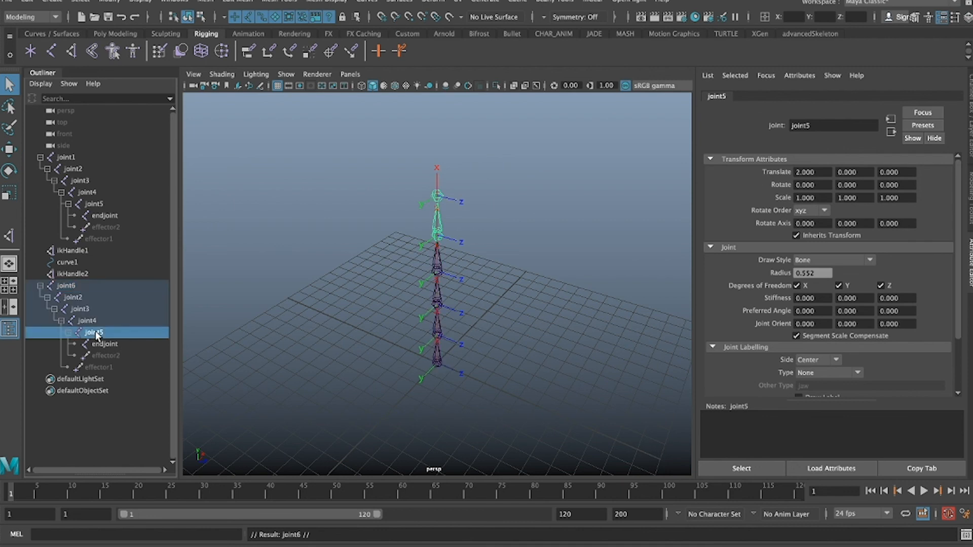
{"action": "key", "text": "shift+p"}
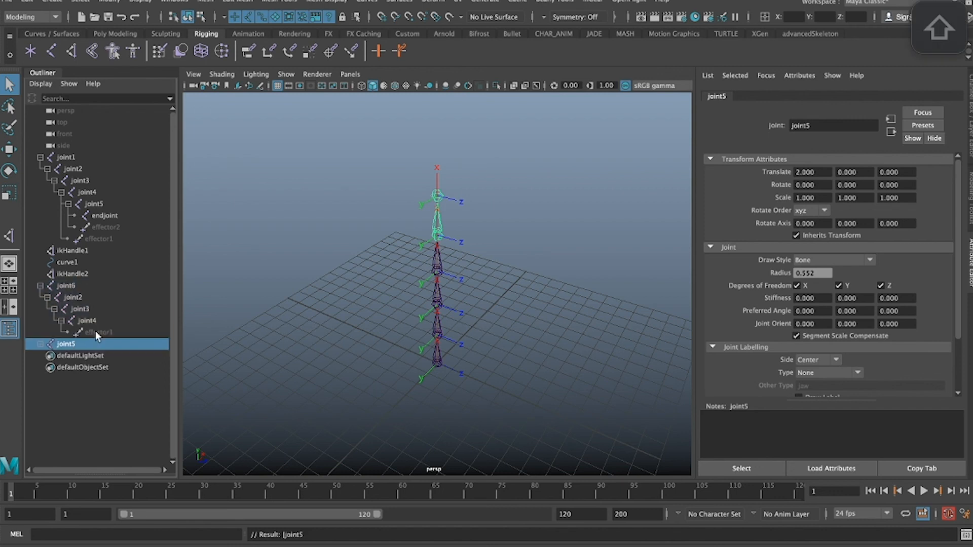
Step: Delete endjoint and effector2 beneath the unparented joint5
{"action": "left_click", "coordinate": [40, 343]}
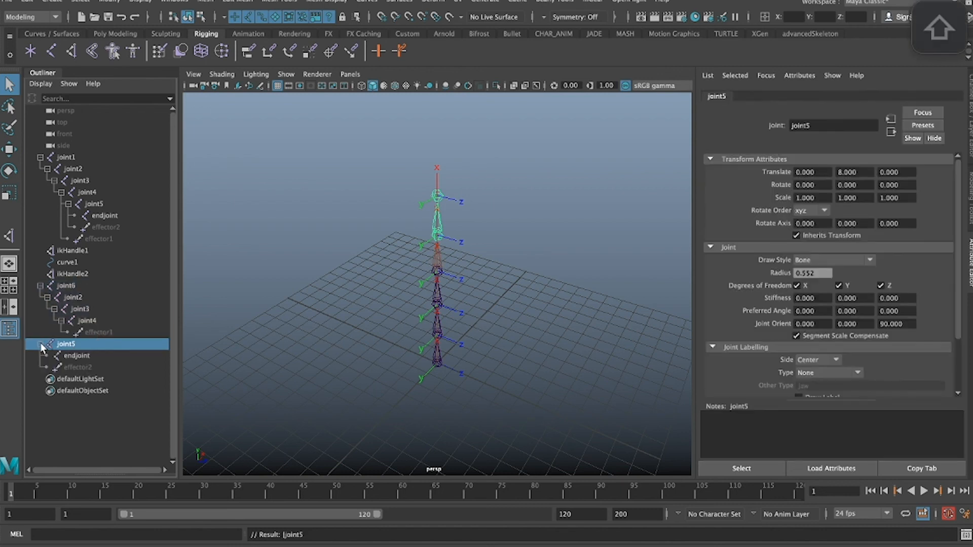
{"action": "left_click_drag", "start_coordinate": [70, 355], "coordinate": [73, 366]}
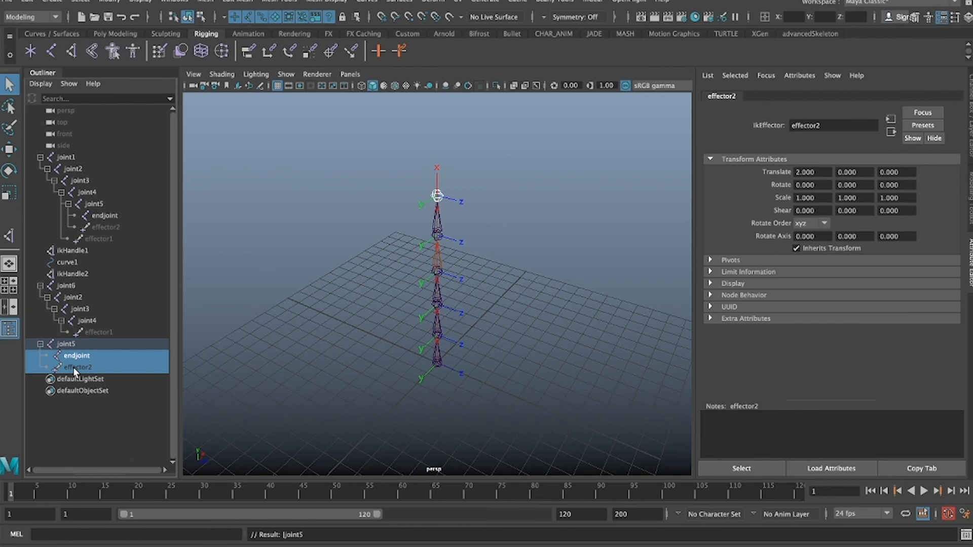
{"action": "key", "text": "Delete"}
Step: Delete joint2 and everything beneath it from the joint6 chain
{"action": "left_click", "coordinate": [76, 298]}
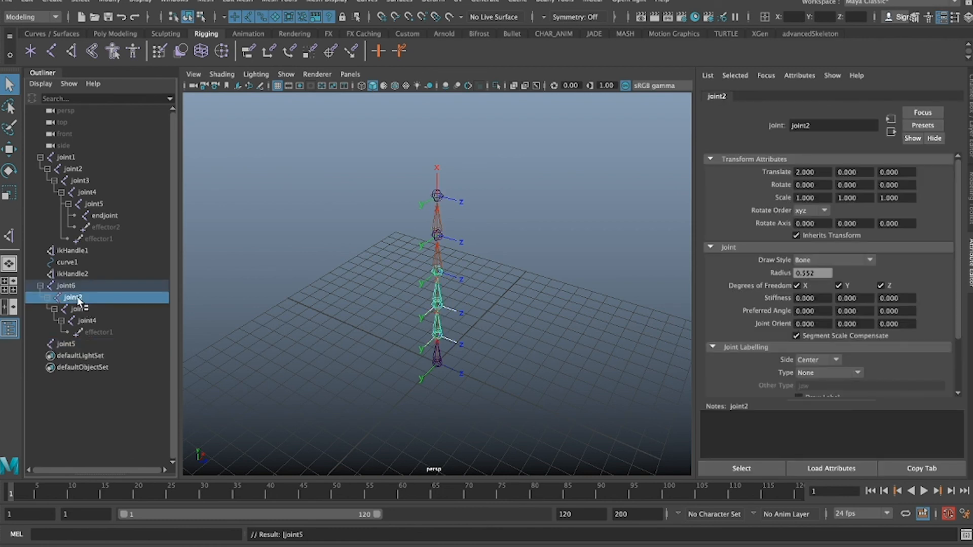
{"action": "left_click", "coordinate": [66, 286]}
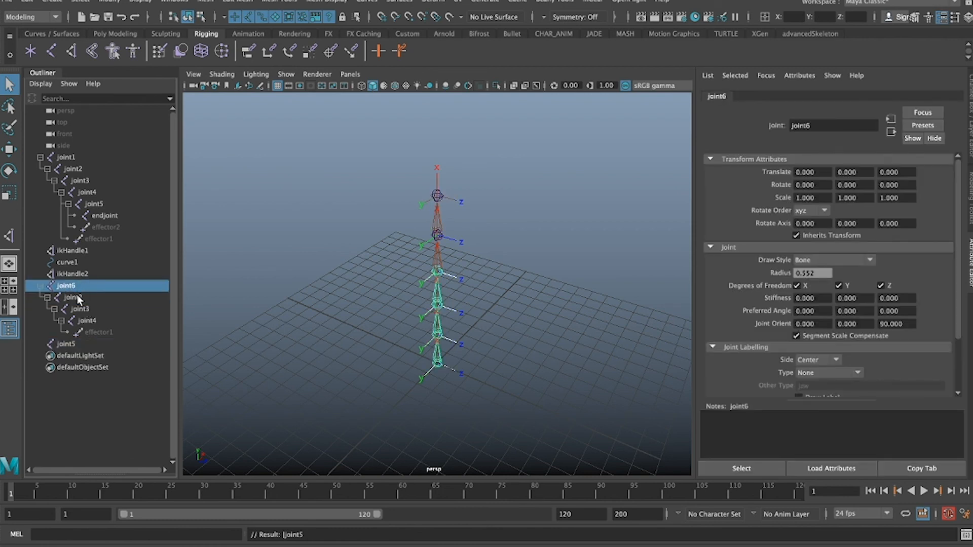
{"action": "left_click", "coordinate": [76, 299]}
{"action": "key", "text": "Delete"}
Step: Rename joint6 as start and the separate joint5 as end
{"action": "left_click", "coordinate": [66, 285]}
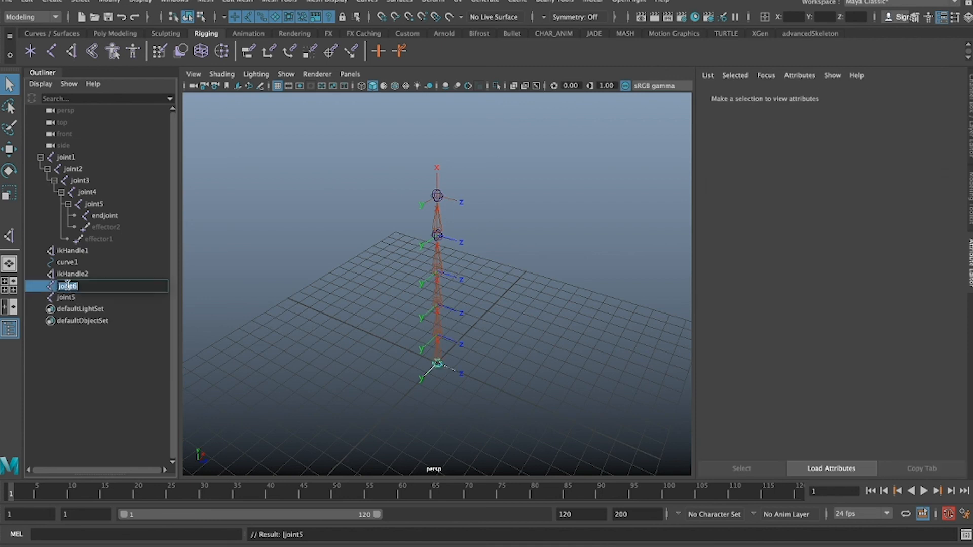
{"action": "double_click", "coordinate": [66, 286]}
{"action": "type", "text": "start"}
{"action": "key", "text": "Return"}
{"action": "left_click", "coordinate": [66, 298]}
{"action": "double_click", "coordinate": [66, 297]}
{"action": "type", "text": "end"}
{"action": "key", "text": "Return"}
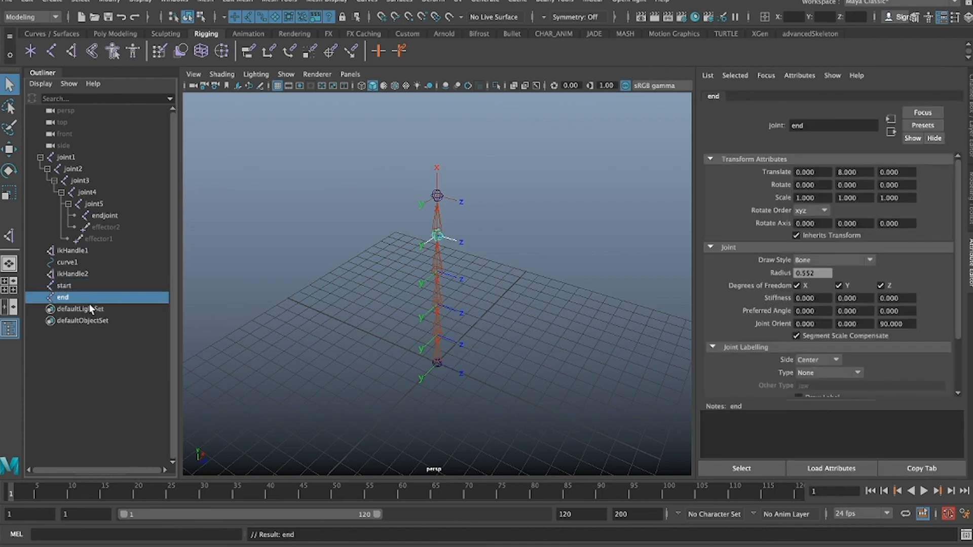
Step: Bind curve1 as skin to the start and end joints
{"action": "left_click", "coordinate": [74, 285]}
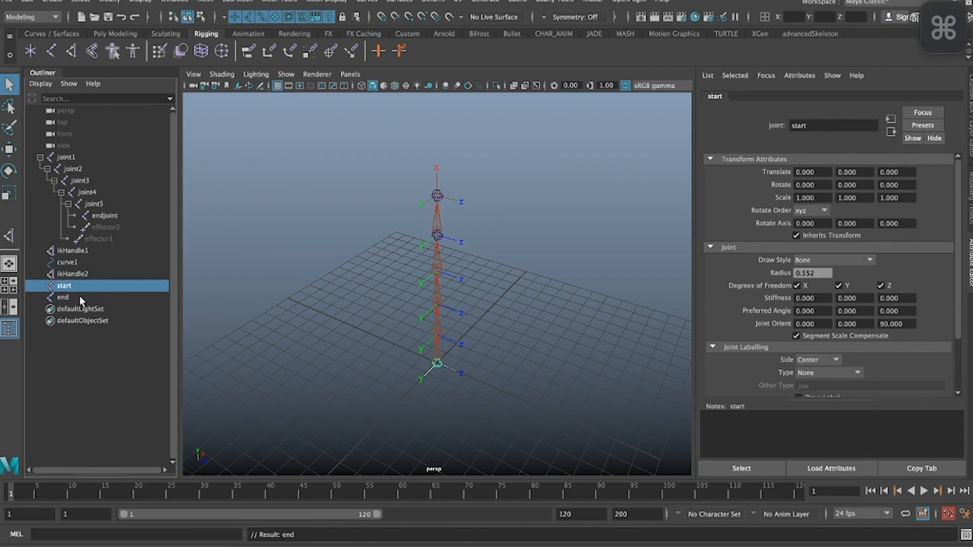
{"action": "left_click", "coordinate": [80, 296], "text": "super"}
{"action": "left_click", "coordinate": [77, 261], "text": "super"}
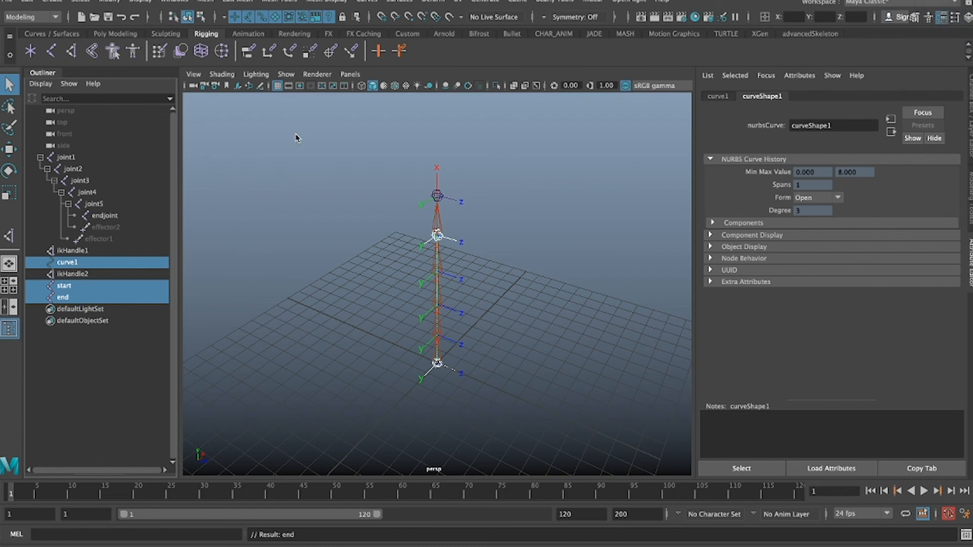
{"action": "key", "text": "space"}
{"action": "left_click_drag", "start_coordinate": [259, 181], "coordinate": [295, 209]}
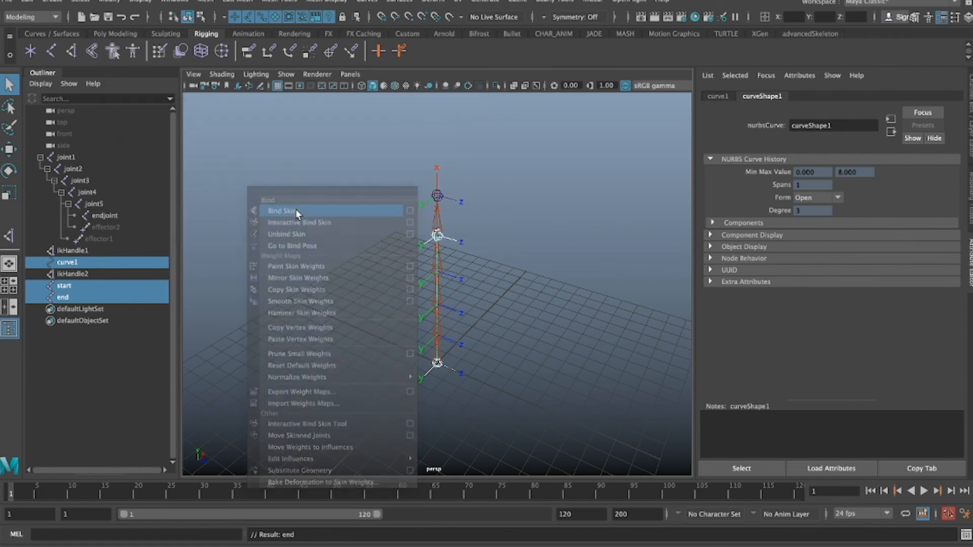
Step: Move the start joint to test how the bound curve bends the chain, undo the move and clear the selection
{"action": "key", "text": "w"}
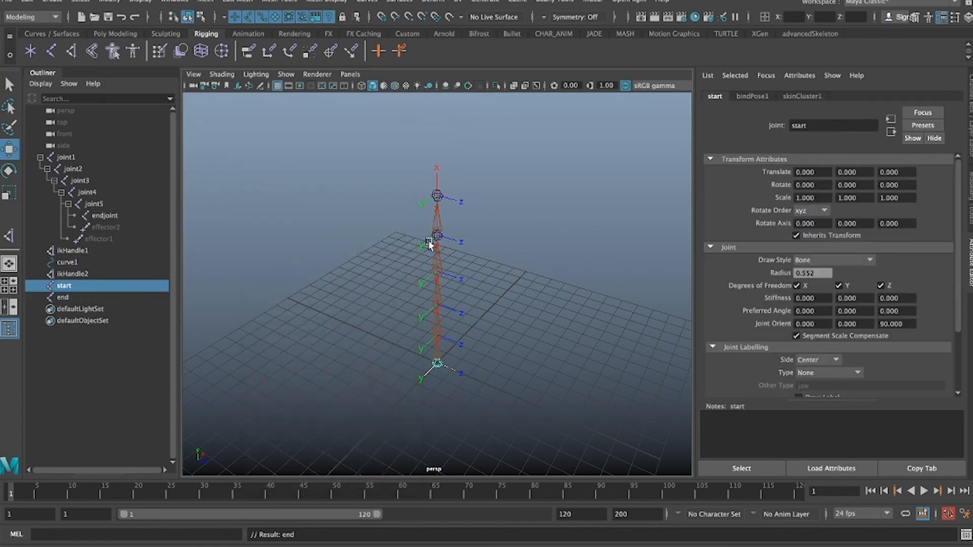
{"action": "left_click_drag", "start_coordinate": [436, 361], "coordinate": [408, 333]}
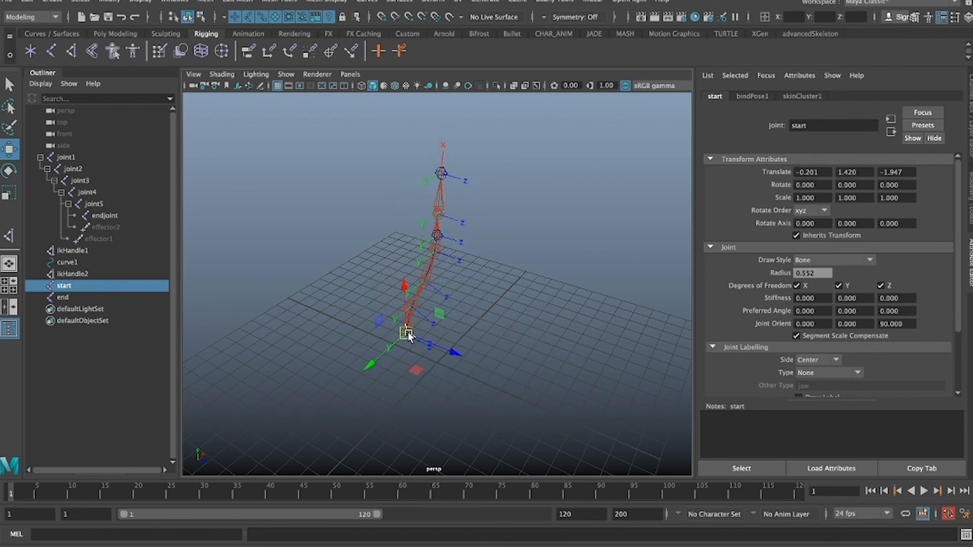
{"action": "key", "text": "super+z"}
{"action": "left_click", "coordinate": [287, 350]}
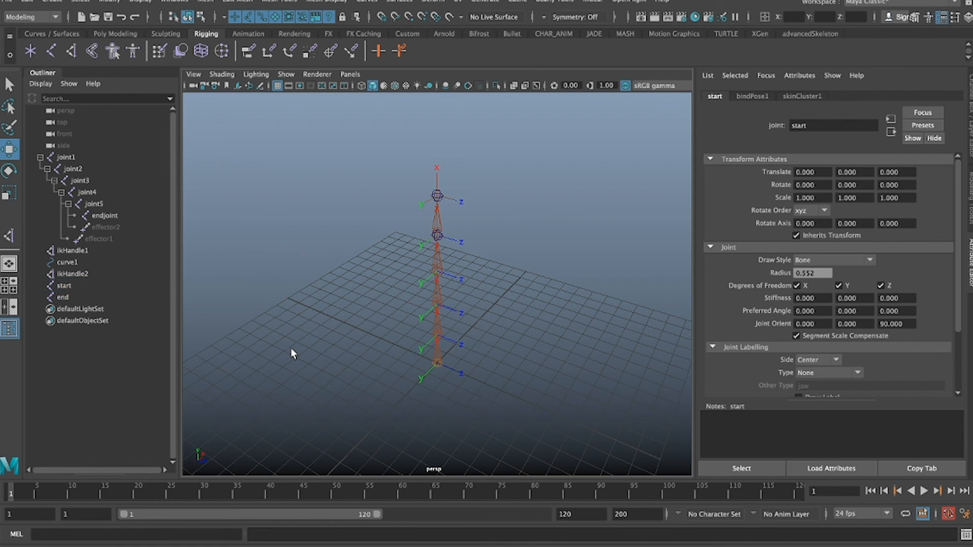
Step: Rename ikHandle1 as splined and ikHandle2 as sc
{"action": "double_click", "coordinate": [70, 251]}
{"action": "type", "text": "splined"}
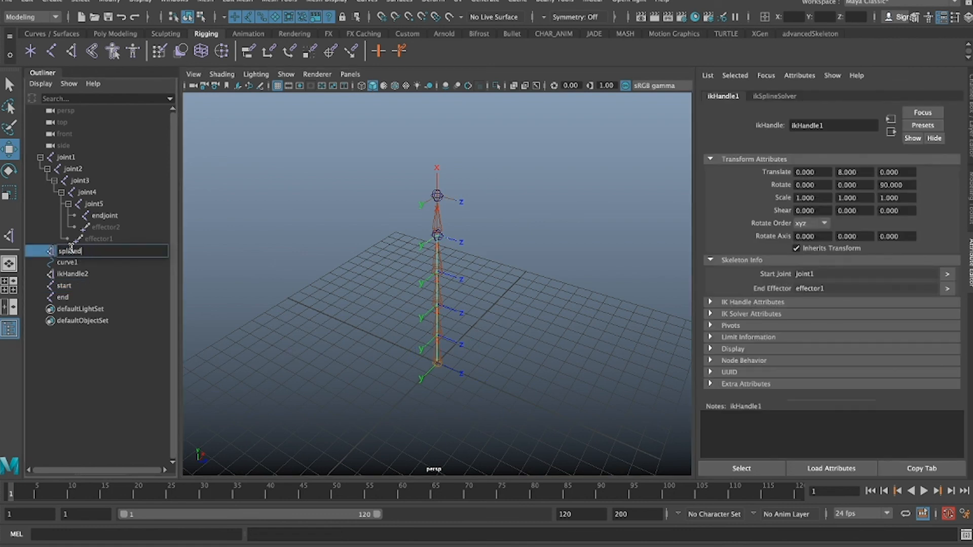
{"action": "key", "text": "Return"}
{"action": "double_click", "coordinate": [73, 274]}
{"action": "type", "text": "sc"}
{"action": "key", "text": "Return"}
Step: Enable the advanced twist controls on the splined IK handle
{"action": "left_click", "coordinate": [64, 252]}
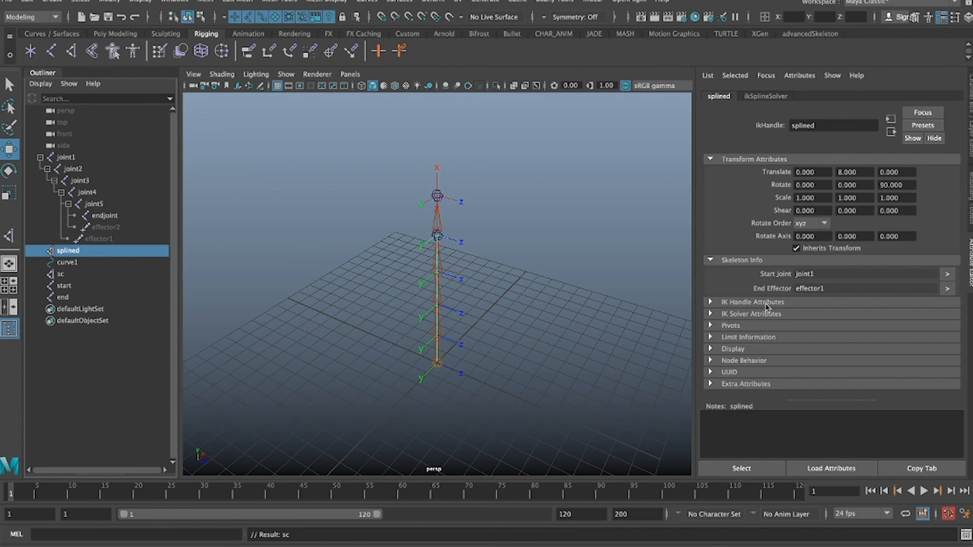
{"action": "left_click", "coordinate": [758, 315]}
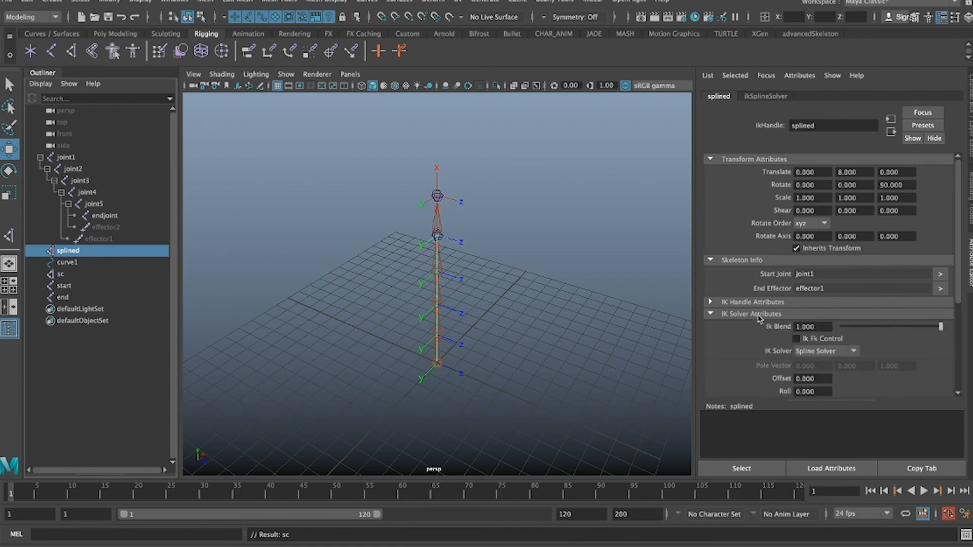
{"action": "scroll", "coordinate": [780, 314], "scroll_direction": "down", "scroll_amount": 5}
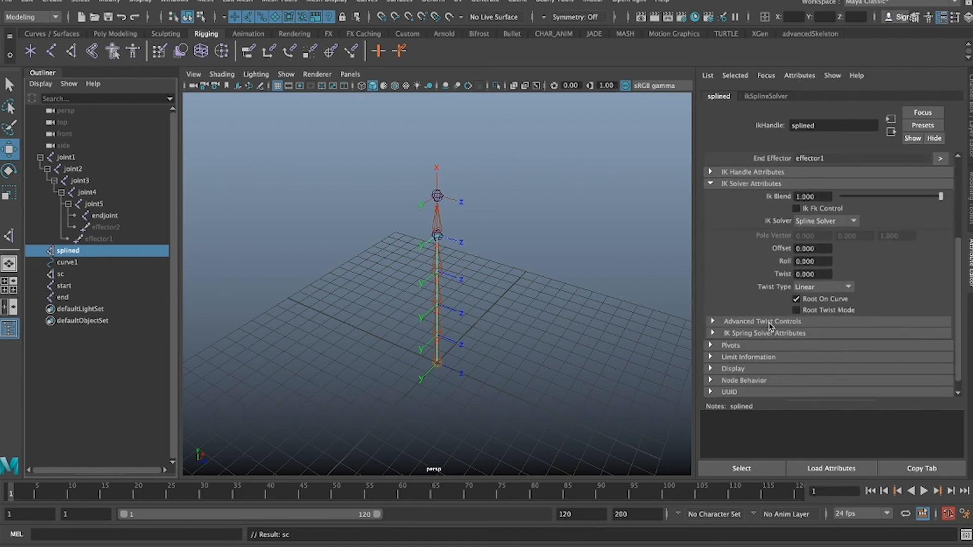
{"action": "left_click", "coordinate": [767, 322]}
{"action": "scroll", "coordinate": [773, 314], "scroll_direction": "down", "scroll_amount": 3}
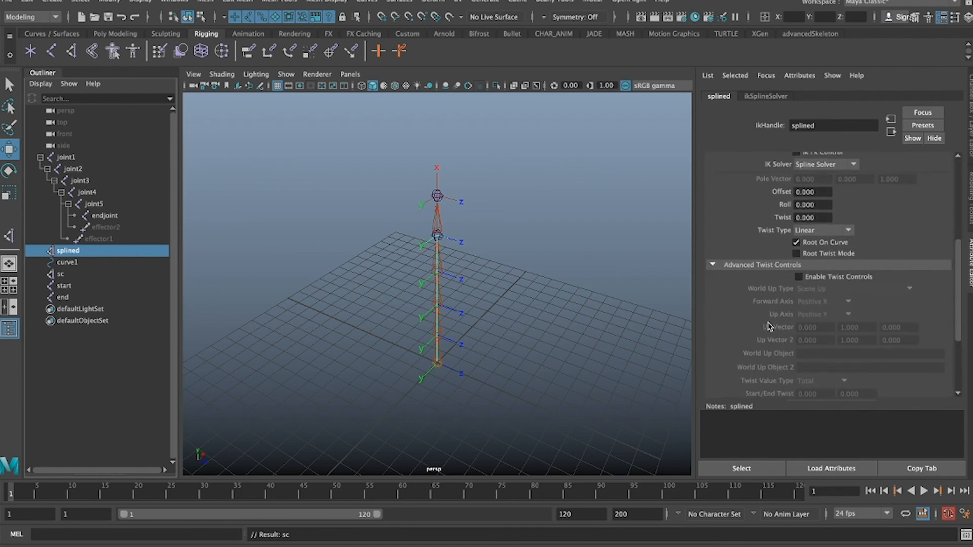
{"action": "left_click", "coordinate": [829, 278]}
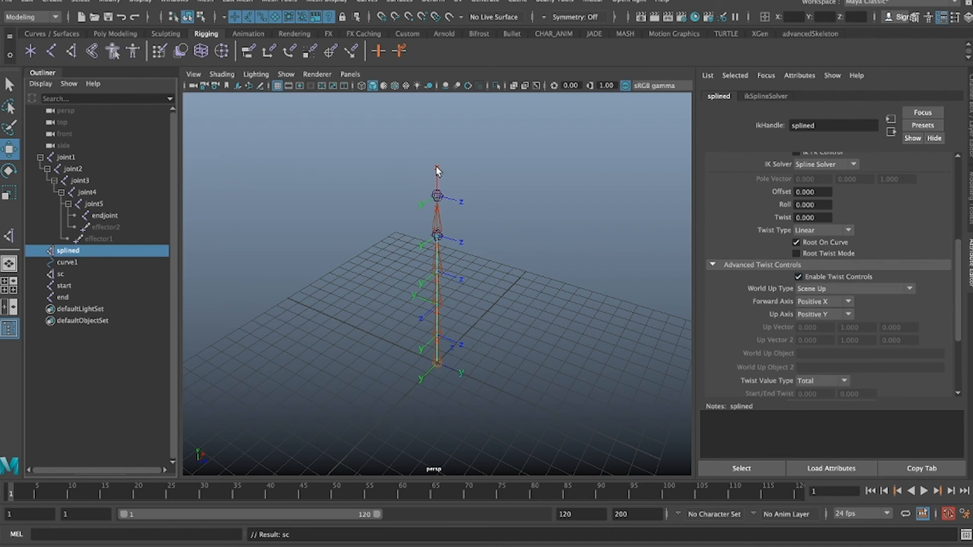
Step: Set the splined handle's World Up Type to Object Rotation Up (Start/End) and fill in World Up Object and World Up Object 2
{"action": "left_click", "coordinate": [825, 288]}
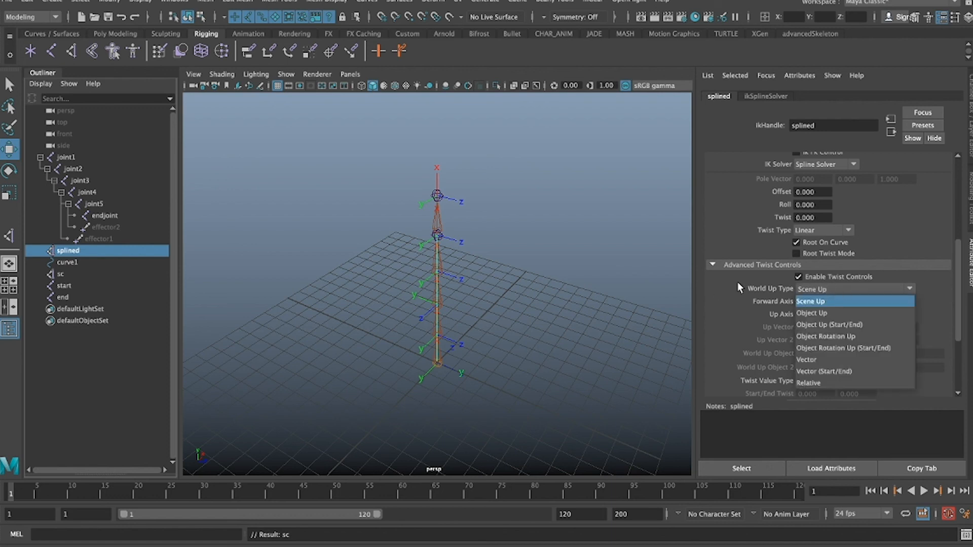
{"action": "left_click", "coordinate": [895, 348]}
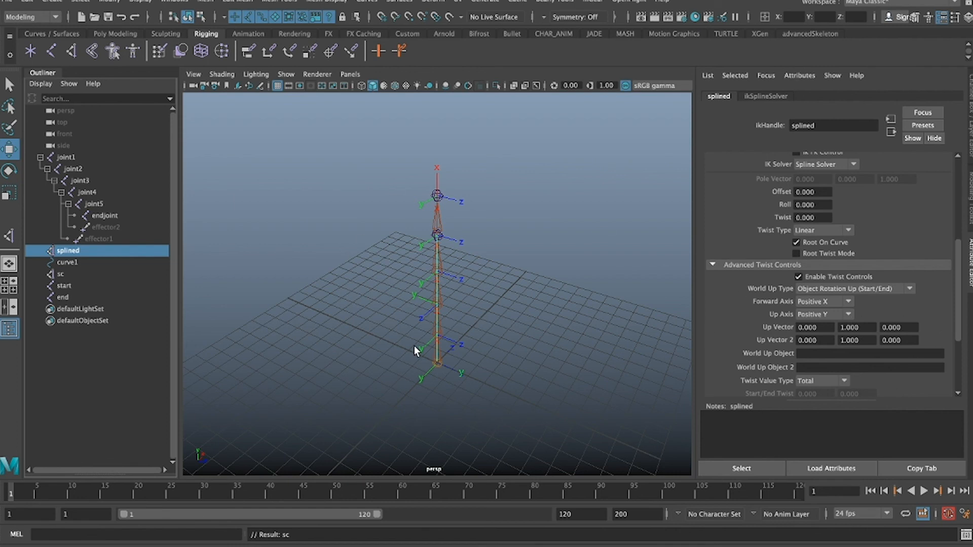
{"action": "left_click", "coordinate": [825, 353]}
{"action": "key", "text": "Return"}
{"action": "left_click", "coordinate": [810, 369]}
{"action": "key", "text": "Return"}
Step: Rotate the start joint around the chain's length to test the twist, and undo the rotation
{"action": "left_click", "coordinate": [80, 285]}
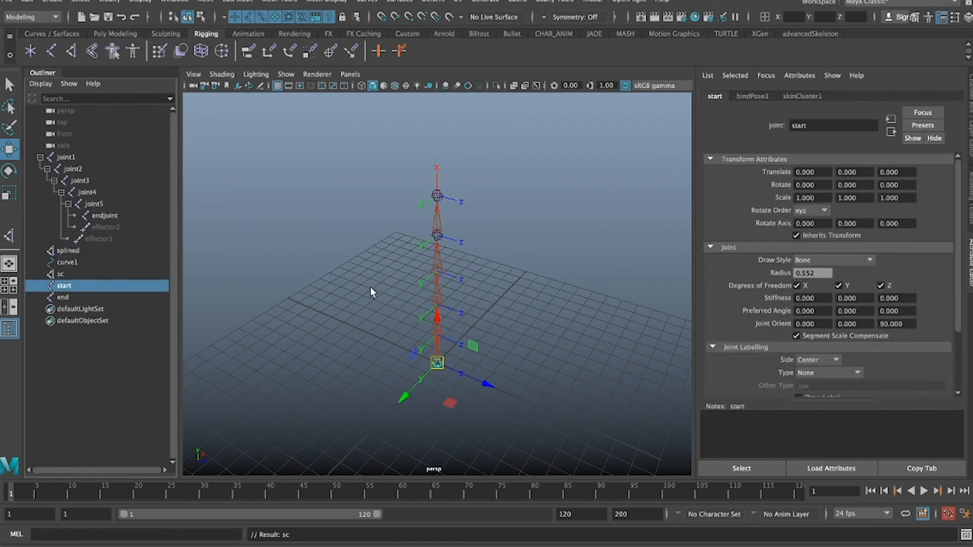
{"action": "key", "text": "e"}
{"action": "left_click_drag", "start_coordinate": [456, 402], "coordinate": [369, 415]}
{"action": "key", "text": "ctrl+z"}
Step: Test the twist and bend by rotating the end joint twice, undoing each rotation and clearing the selection
{"action": "left_click", "coordinate": [63, 296]}
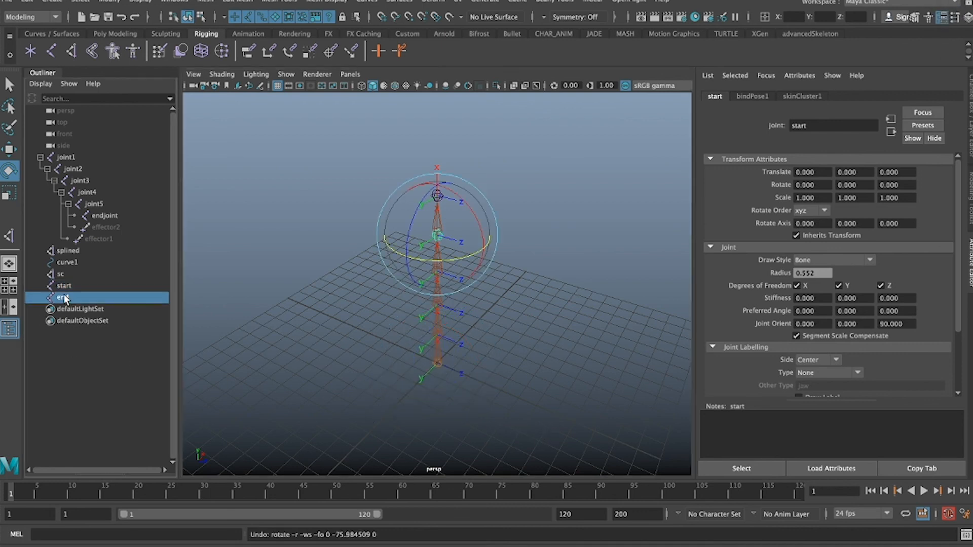
{"action": "left_click_drag", "start_coordinate": [436, 260], "coordinate": [339, 293]}
{"action": "key", "text": "ctrl+z"}
{"action": "left_click_drag", "start_coordinate": [451, 220], "coordinate": [427, 251]}
{"action": "key", "text": "ctrl+z"}
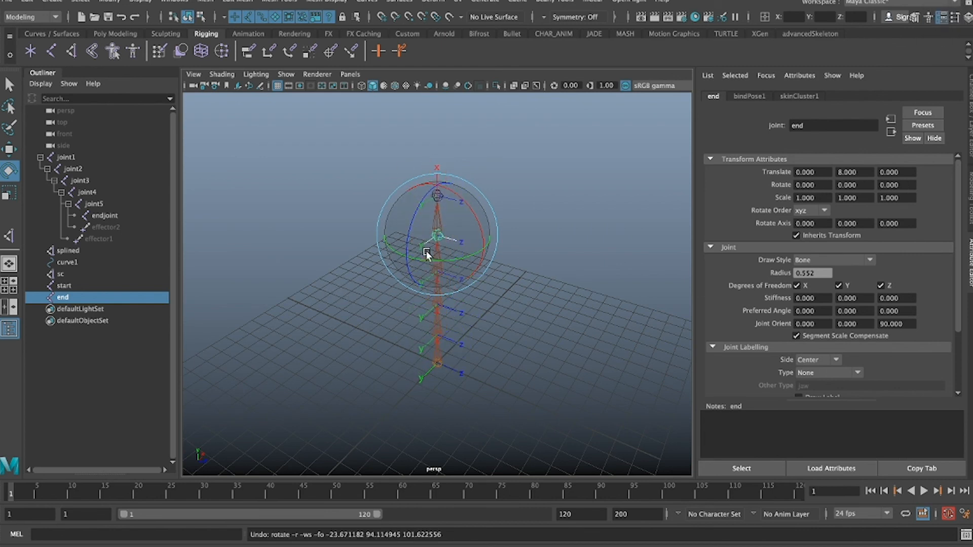
{"action": "left_click", "coordinate": [313, 261]}
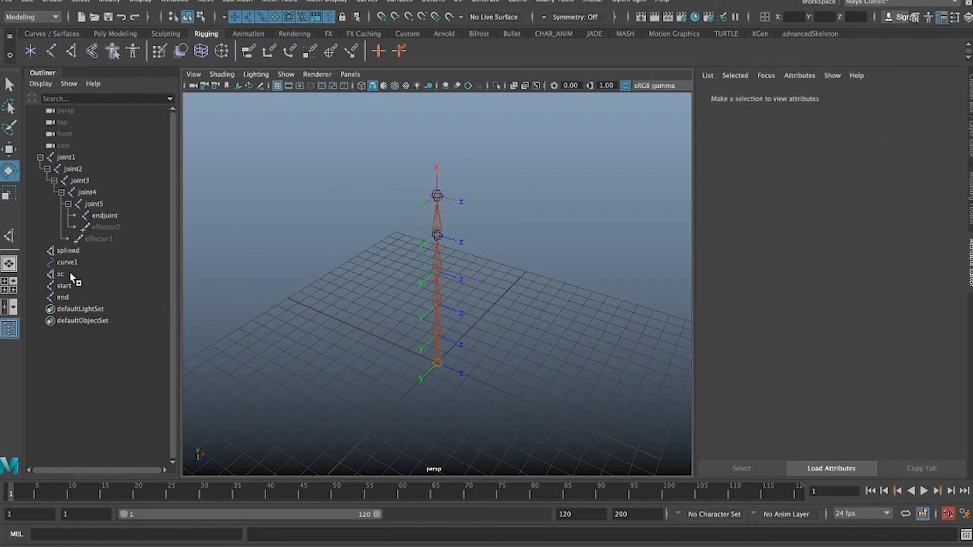
Step: Group the start and end joints, name the group bind_JNT_GRP and expand it
{"action": "left_click", "coordinate": [71, 285]}
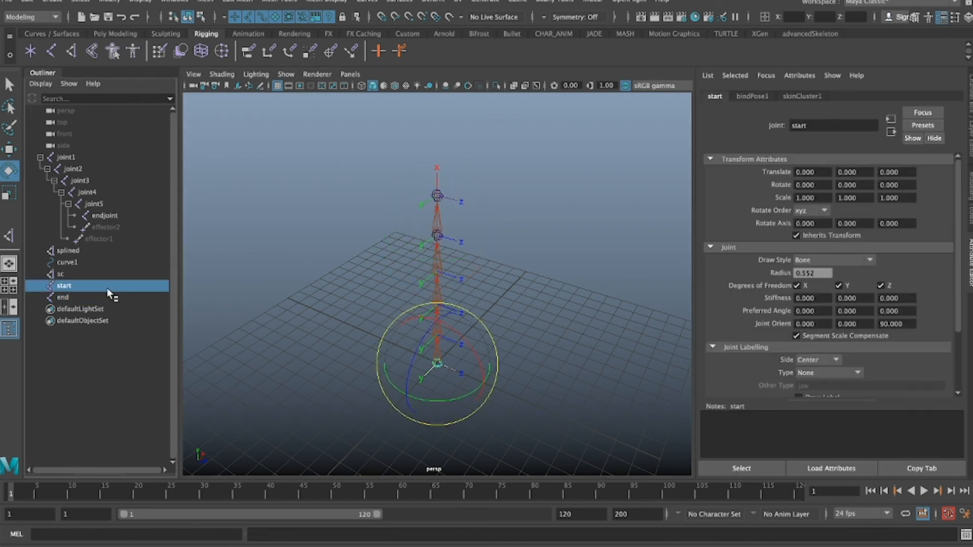
{"action": "left_click", "coordinate": [88, 299], "text": "shift"}
{"action": "key", "text": "ctrl+g"}
{"action": "double_click", "coordinate": [71, 286]}
{"action": "type", "text": "bind"}
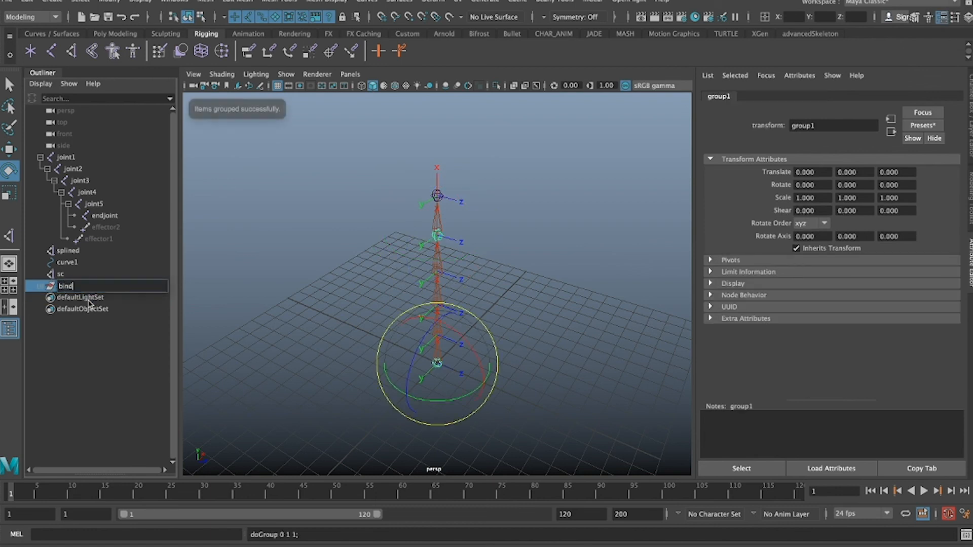
{"action": "type", "text": "_jNT_GRP"}
{"action": "key", "text": "Return"}
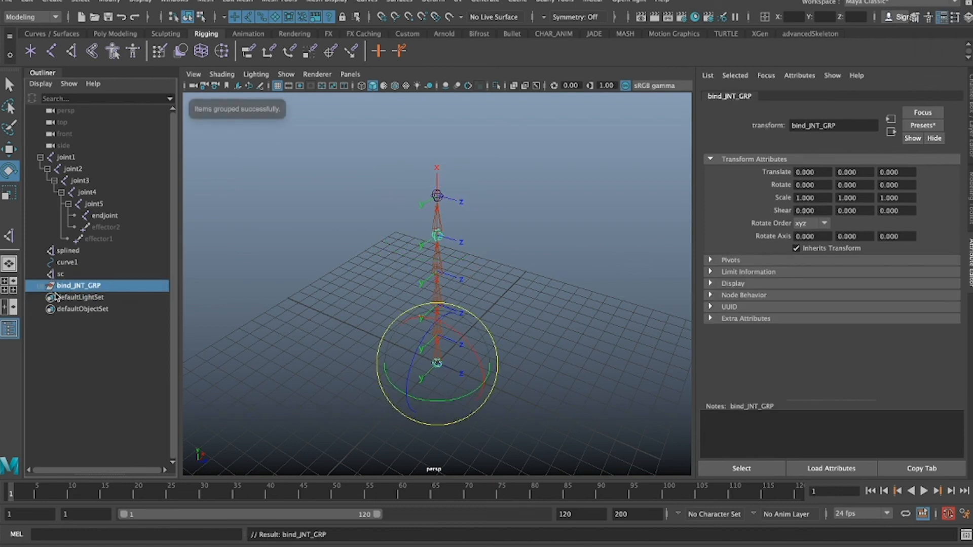
{"action": "left_click", "coordinate": [41, 287]}
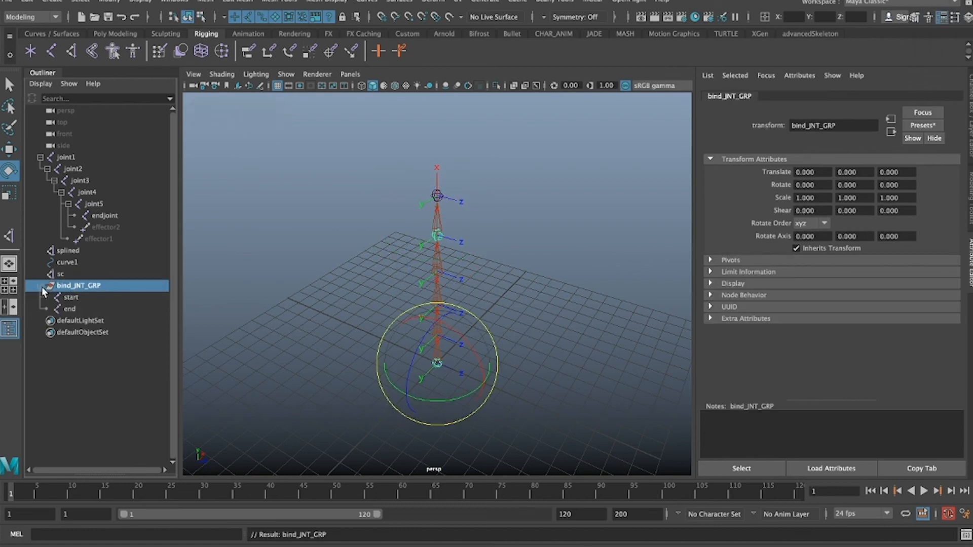
Step: Create a NURBS circle at the base of the chain and name it hip_CTRL
{"action": "left_click", "coordinate": [58, 34]}
{"action": "left_click", "coordinate": [30, 51]}
{"action": "double_click", "coordinate": [75, 321]}
{"action": "type", "text": "hip_CTRL"}
{"action": "key", "text": "Return"}
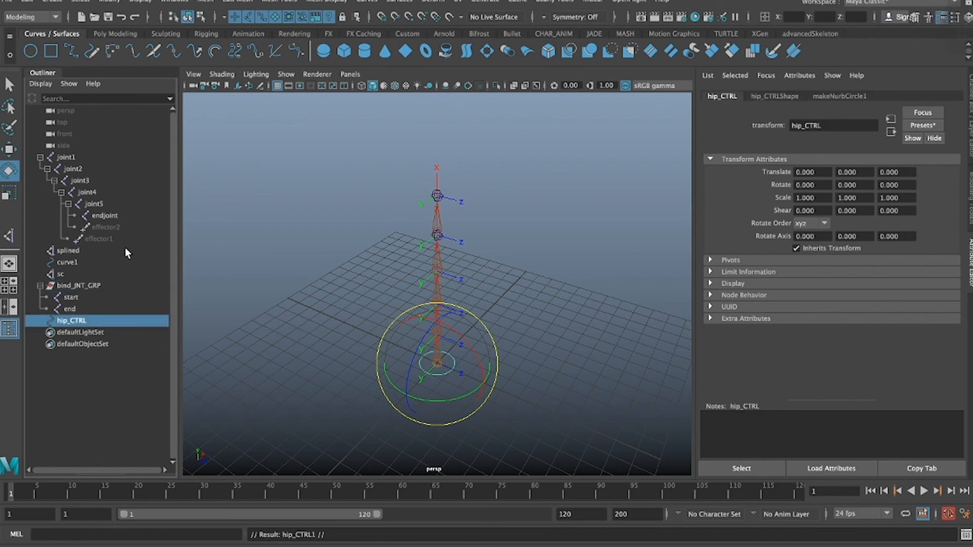
Step: Duplicate hip_CTRL, name the copy shoulder_CTRL, and parent it under the end joint
{"action": "type", "text": "shoulder_CTRL"}
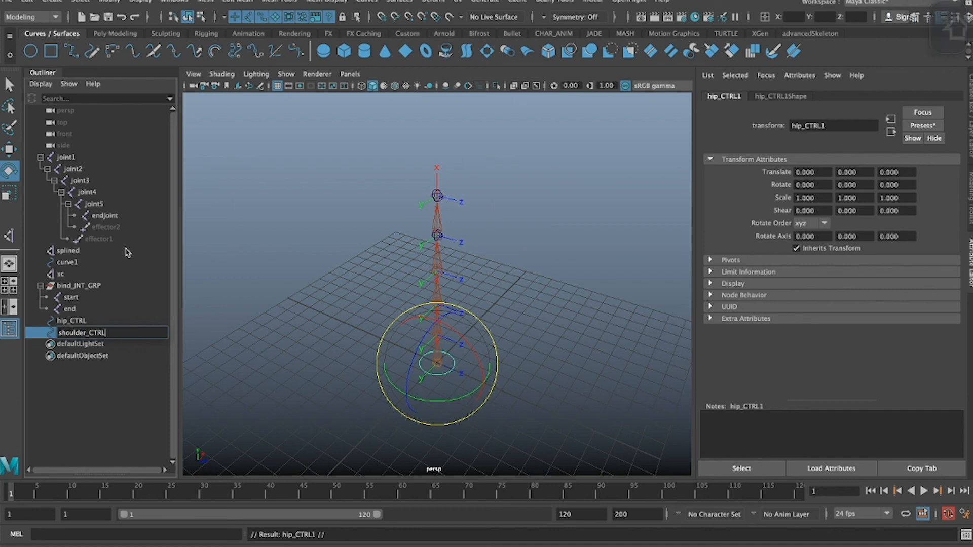
{"action": "key", "text": "Return"}
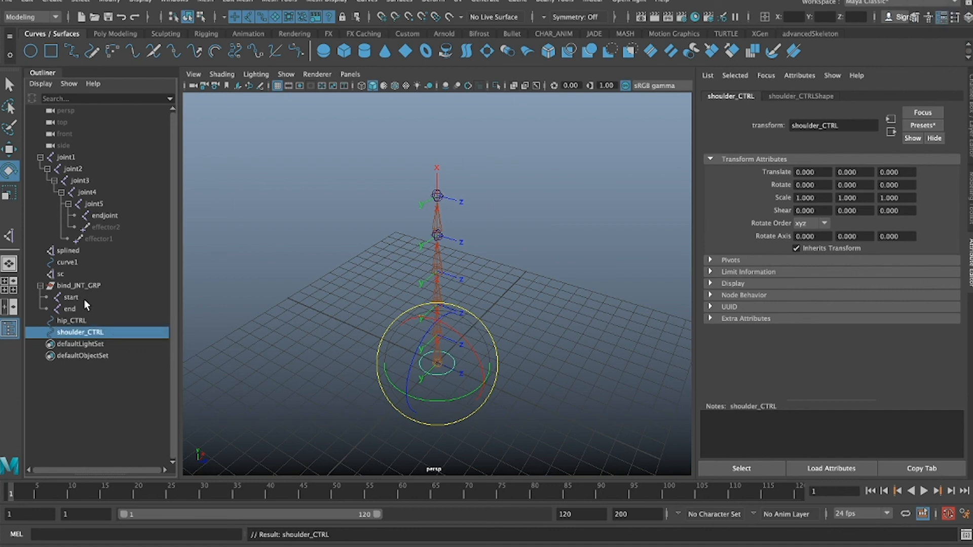
{"action": "left_click", "coordinate": [73, 309], "text": "ctrl"}
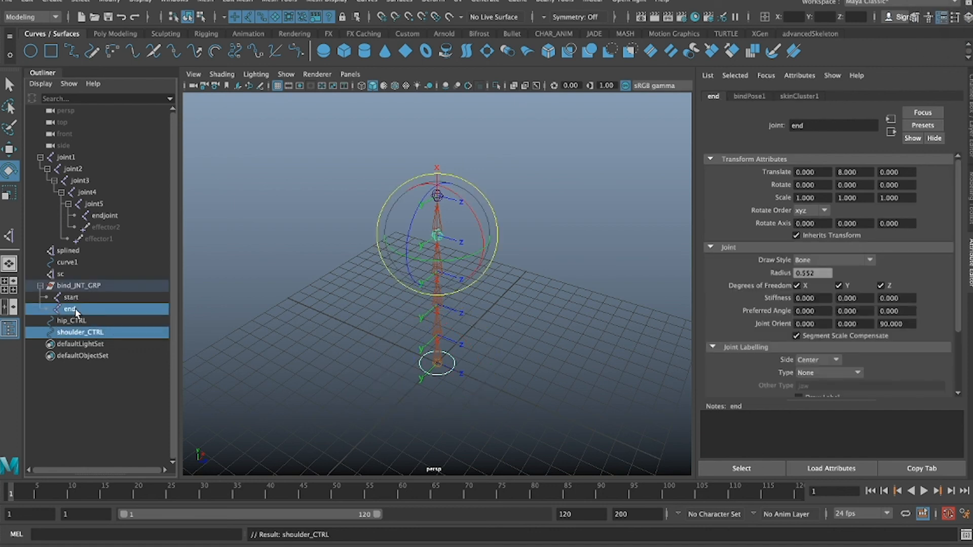
{"action": "key", "text": "p"}
Step: Parent hip_CTRL under the start joint in bind_JNT_GRP
{"action": "left_click", "coordinate": [76, 321]}
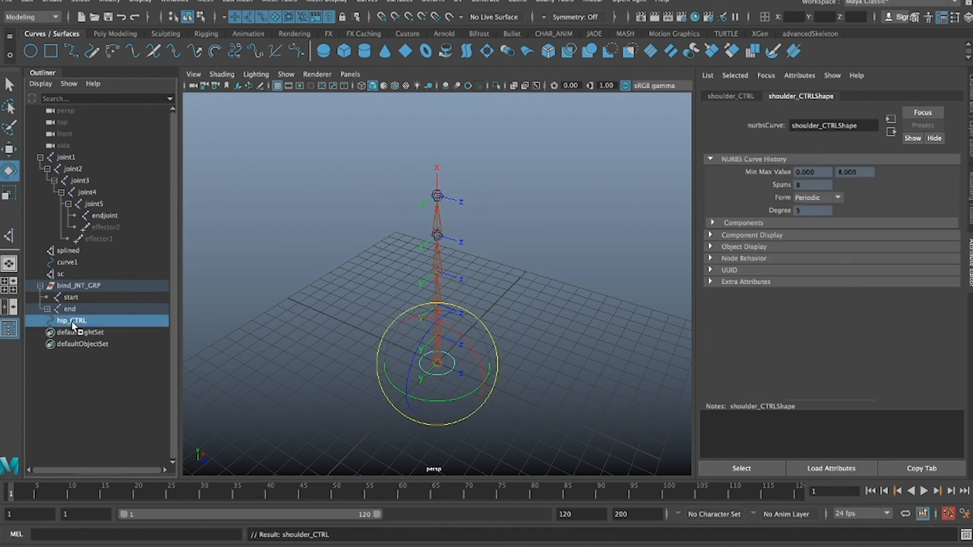
{"action": "left_click", "coordinate": [71, 298], "text": "ctrl"}
{"action": "key", "text": "p"}
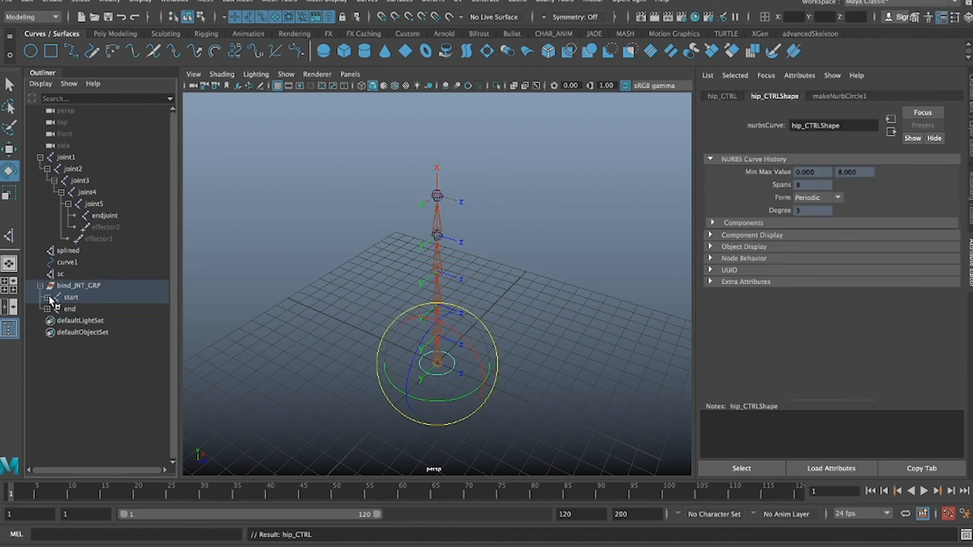
Step: Set all translate and rotate values of hip_CTRL and shoulder_CTRL to 0 to align them with their parent joints
{"action": "left_click", "coordinate": [48, 298]}
{"action": "left_click", "coordinate": [48, 317]}
{"action": "left_click", "coordinate": [84, 332], "text": "ctrl"}
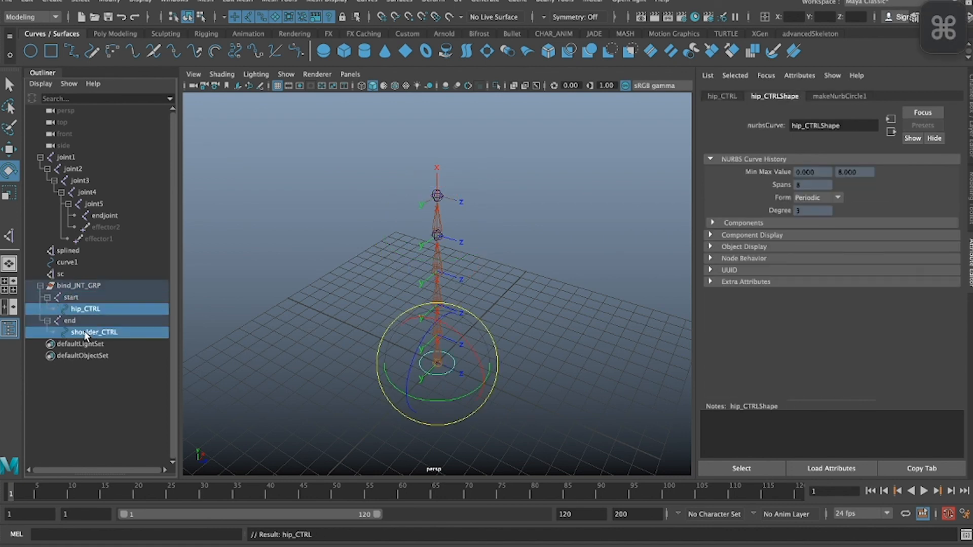
{"action": "left_click", "coordinate": [968, 114]}
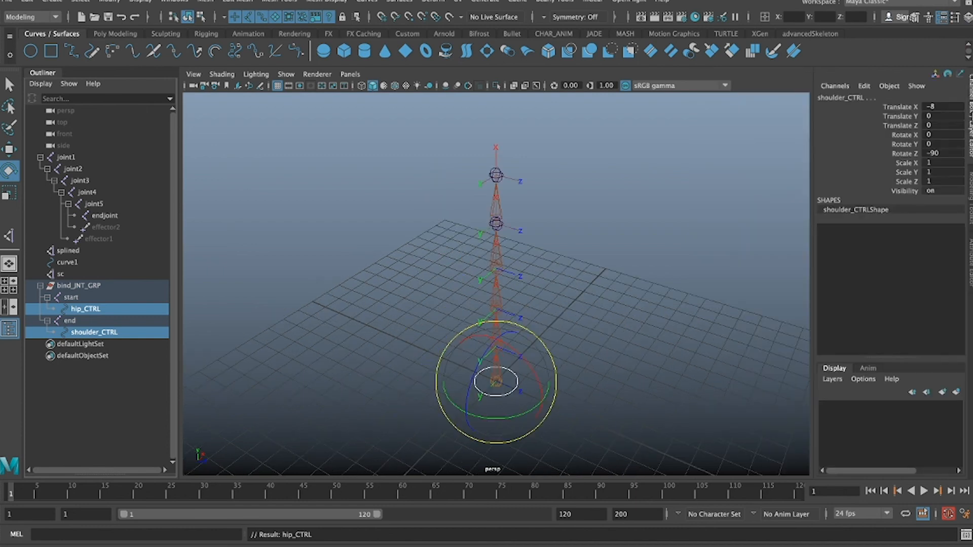
{"action": "left_click_drag", "start_coordinate": [938, 107], "coordinate": [957, 155]}
{"action": "type", "text": "0"}
{"action": "key", "text": "Return"}
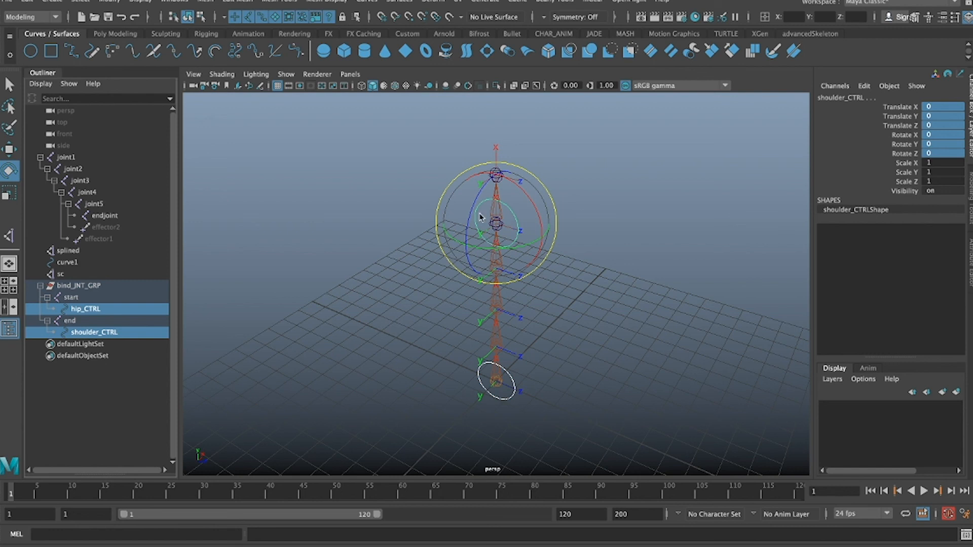
Step: Set Rotate Z of both control circles to 90 so they lie flat around the joint chain
{"action": "double_click", "coordinate": [937, 153]}
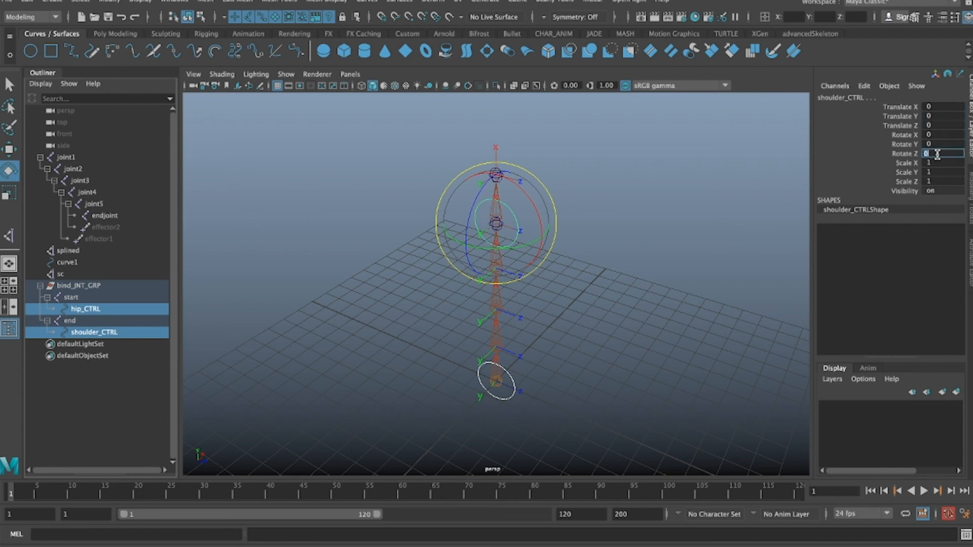
{"action": "type", "text": "90"}
{"action": "key", "text": "Return"}
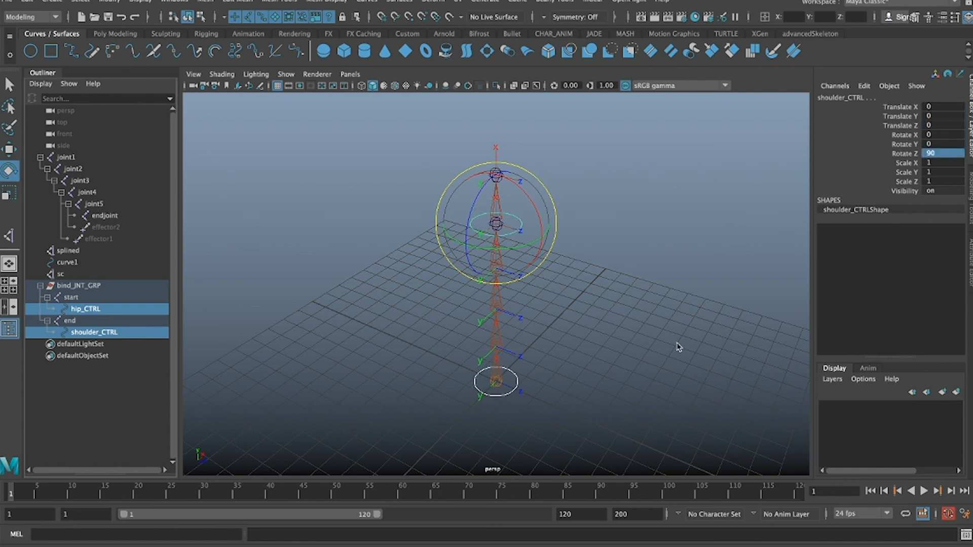
{"action": "left_click_drag", "start_coordinate": [625, 310], "coordinate": [559, 304], "text": "alt"}
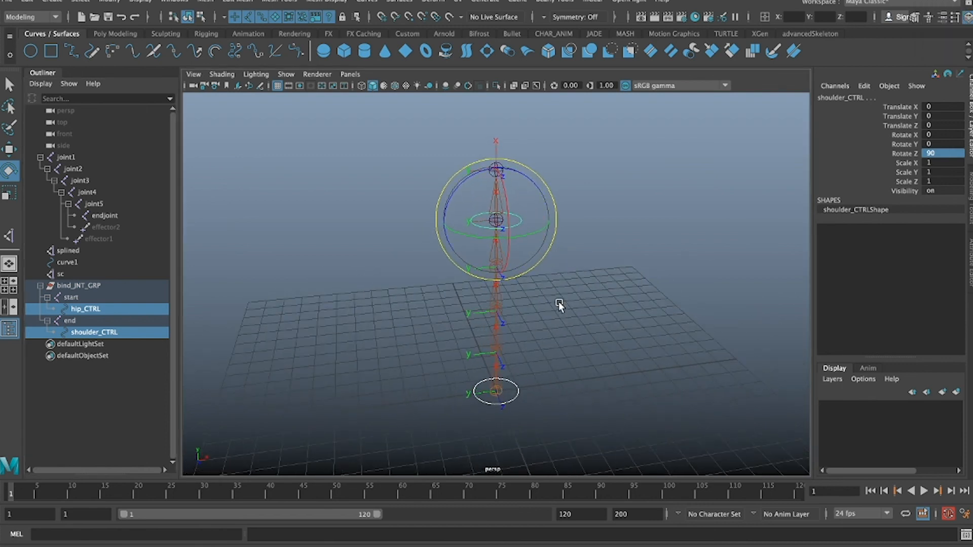
Step: Freeze the translate, rotate and scale transformations of hip_CTRL and shoulder_CTRL
{"action": "left_click", "coordinate": [121, 34]}
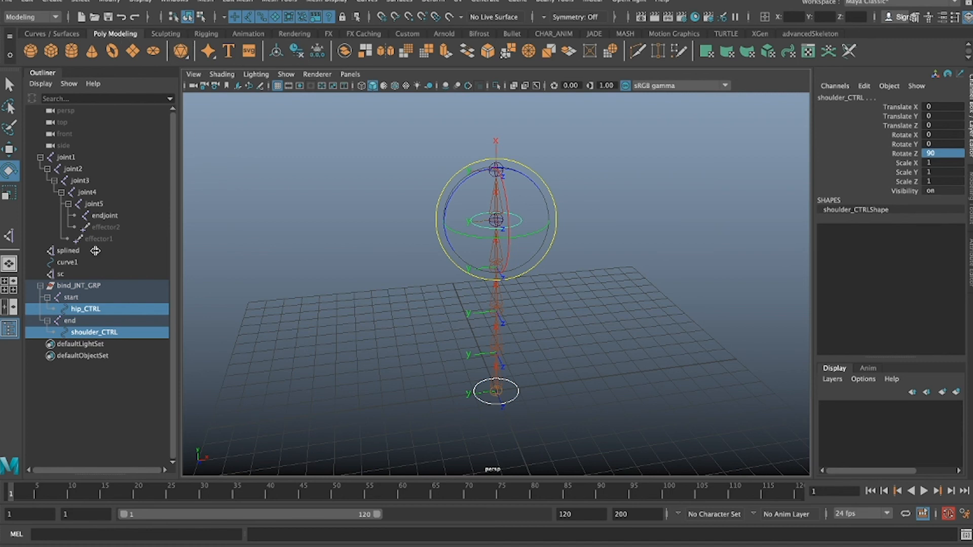
{"action": "left_click", "coordinate": [89, 310]}
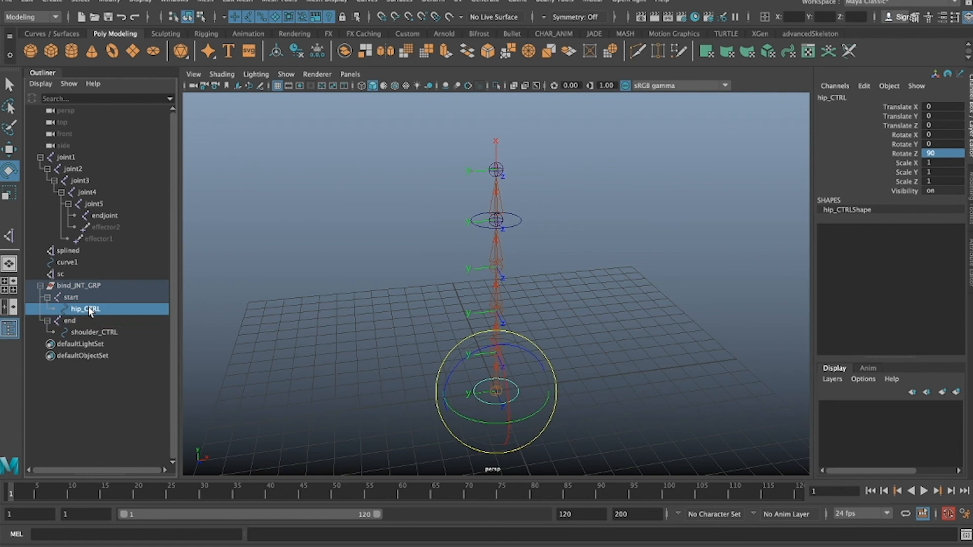
{"action": "left_click", "coordinate": [94, 332], "text": "ctrl"}
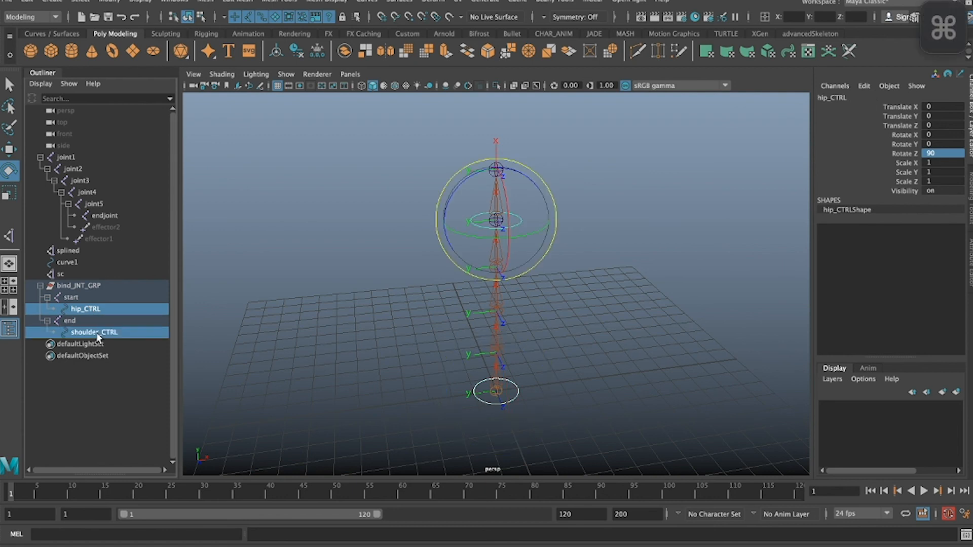
{"action": "left_click", "coordinate": [317, 53]}
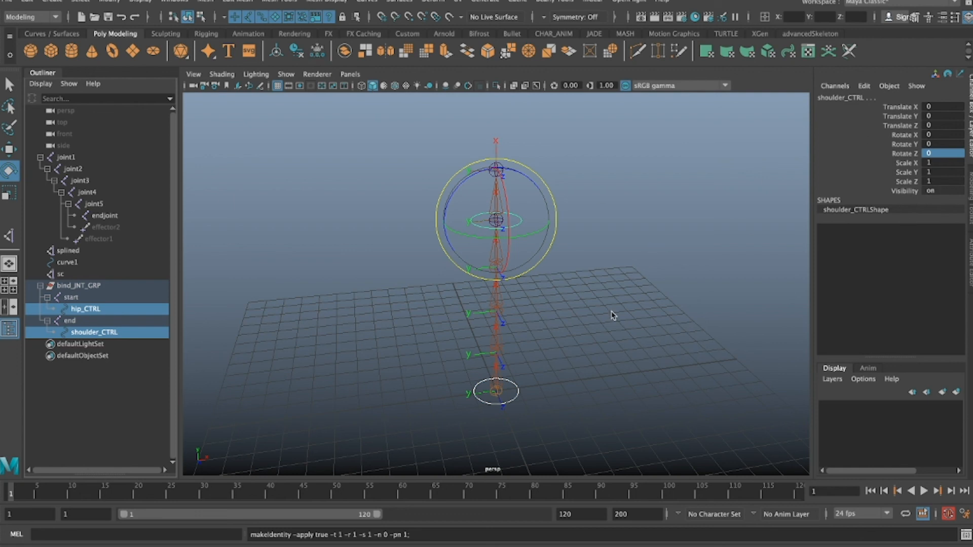
{"action": "key", "text": "alt"}
{"action": "left_click_drag", "start_coordinate": [612, 313], "coordinate": [649, 317], "text": "alt"}
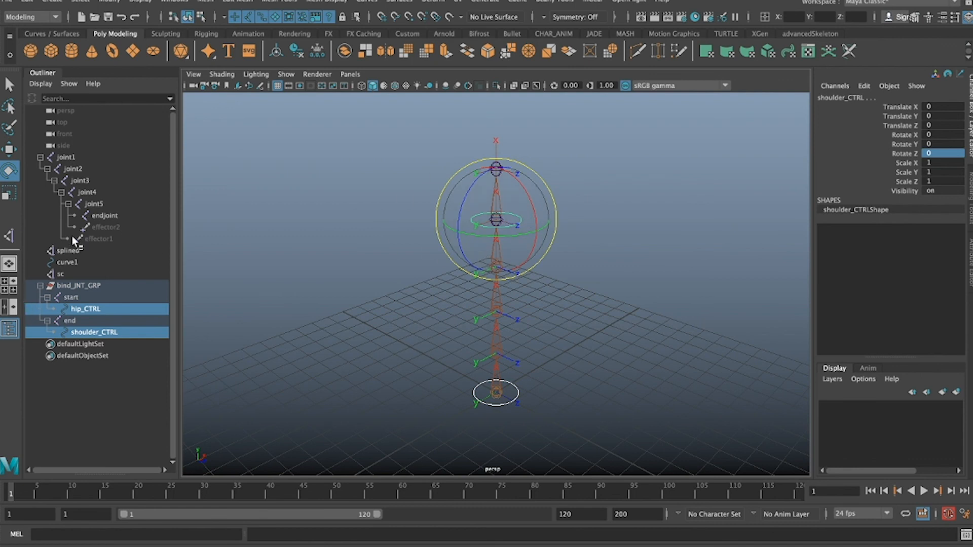
Step: Group hip_CTRL twice under the start joint and name the outer group hip_Offset_GRP
{"action": "left_click", "coordinate": [72, 298]}
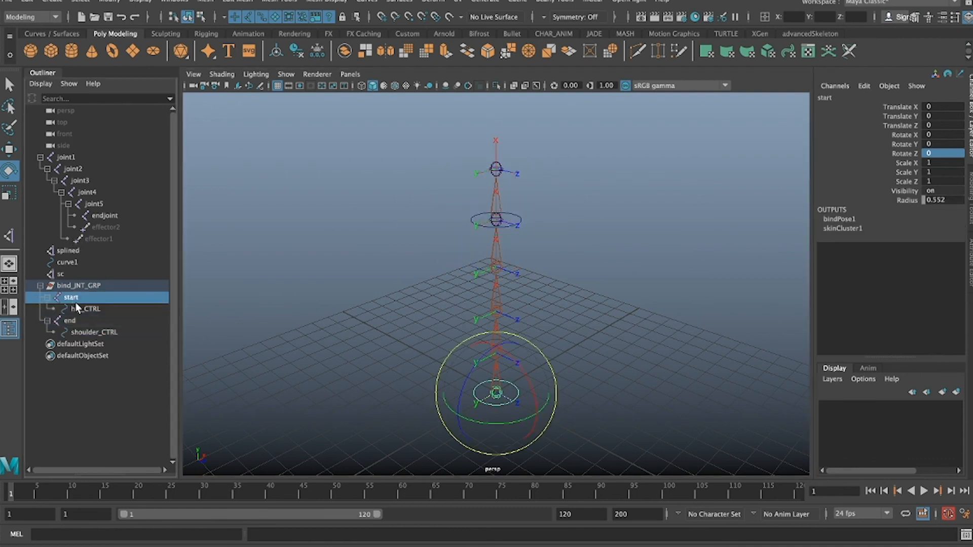
{"action": "left_click", "coordinate": [80, 308]}
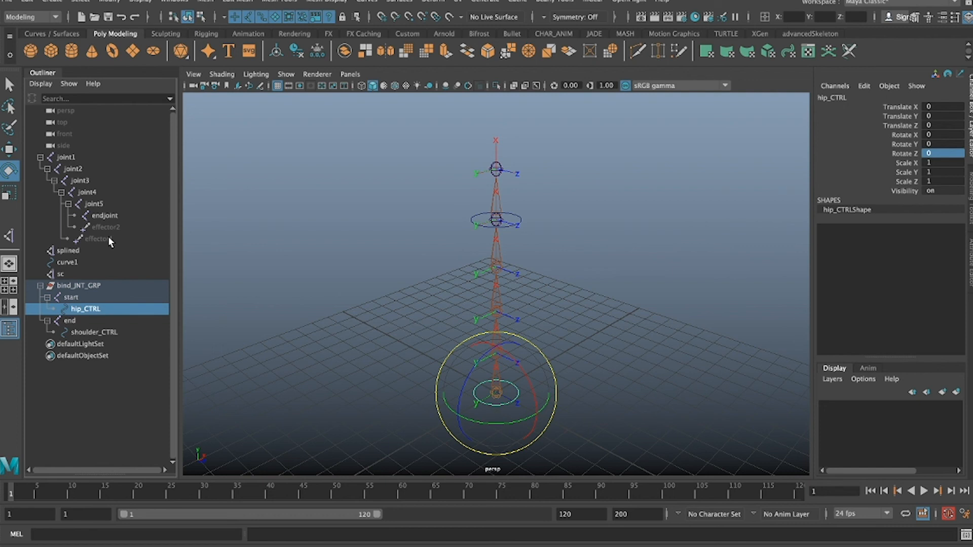
{"action": "key", "text": "ctrl+g"}
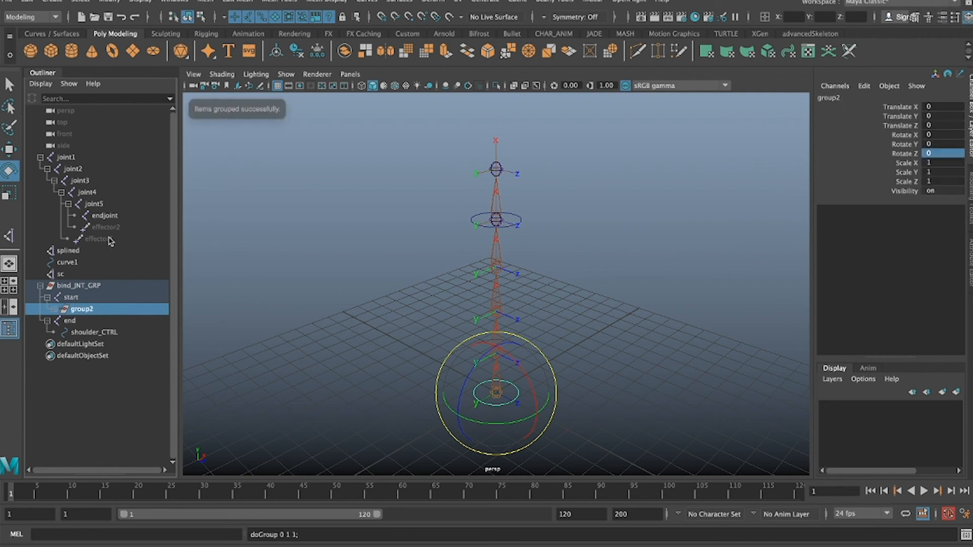
{"action": "type", "text": "offset_"}
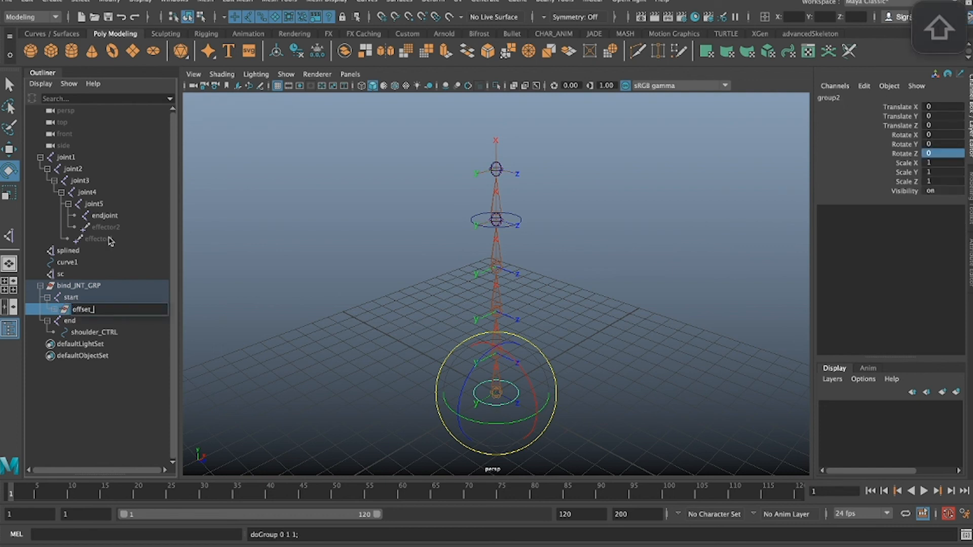
{"action": "key", "text": "BackSpace"}
{"action": "key", "text": "BackSpace"}
{"action": "key", "text": "BackSpace"}
{"action": "key", "text": "BackSpace"}
{"action": "key", "text": "BackSpace"}
{"action": "key", "text": "BackSpace"}
{"action": "key", "text": "BackSpace"}
{"action": "type", "text": "hip_Offset_GRP"}
{"action": "key", "text": "Return"}
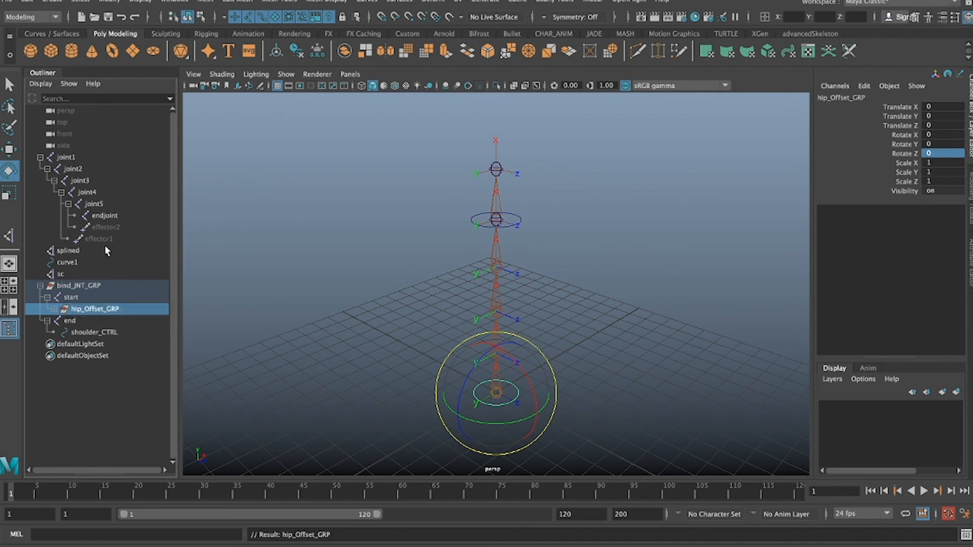
Step: Expand hip_Offset_GRP and rename its inner group hip_CTRL_GRP
{"action": "left_click", "coordinate": [55, 309]}
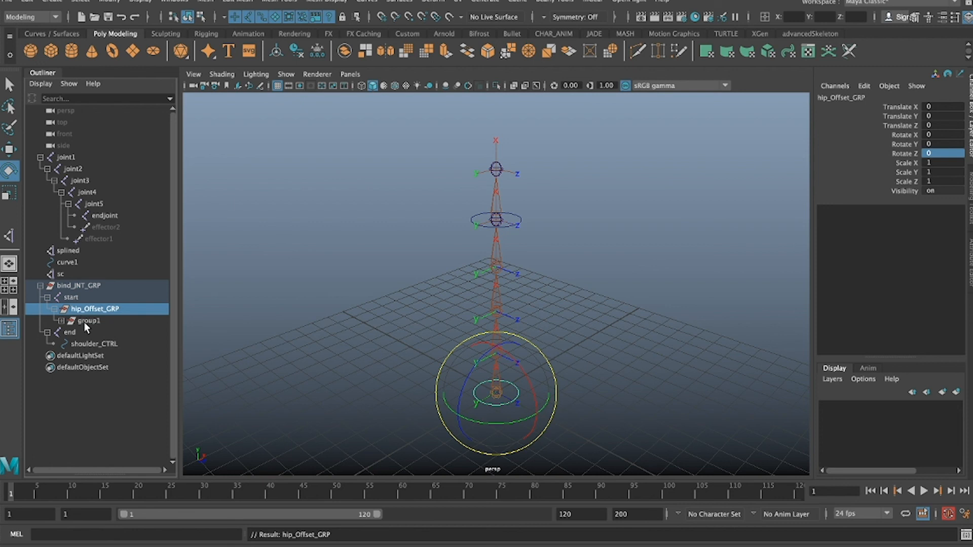
{"action": "double_click", "coordinate": [86, 322]}
{"action": "type", "text": "hip_CTRL_GR"}
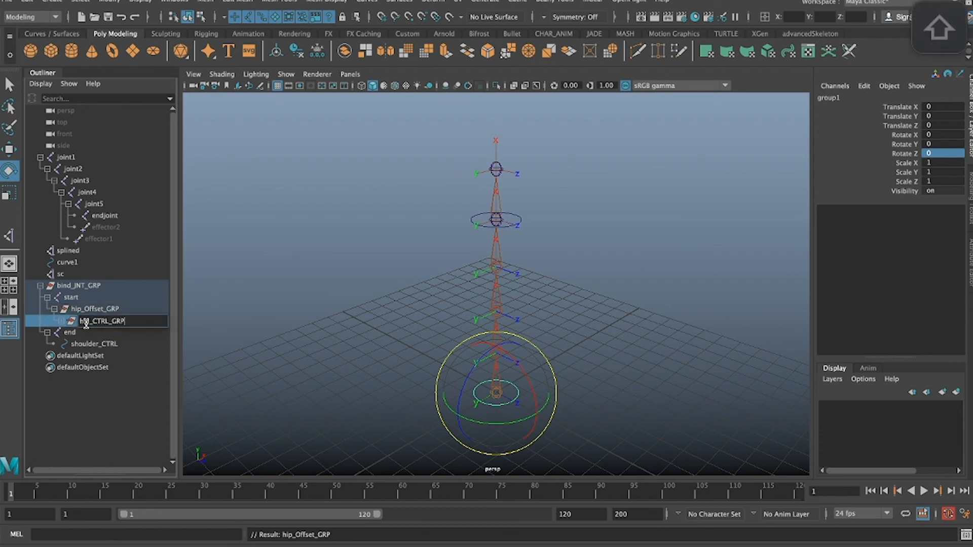
{"action": "type", "text": "P"}
{"action": "key", "text": "Return"}
Step: Group shoulder_CTRL twice under the end joint and name the outer group shoulder_Offset_GRP
{"action": "left_click", "coordinate": [92, 344]}
{"action": "key", "text": "ctrl+g"}
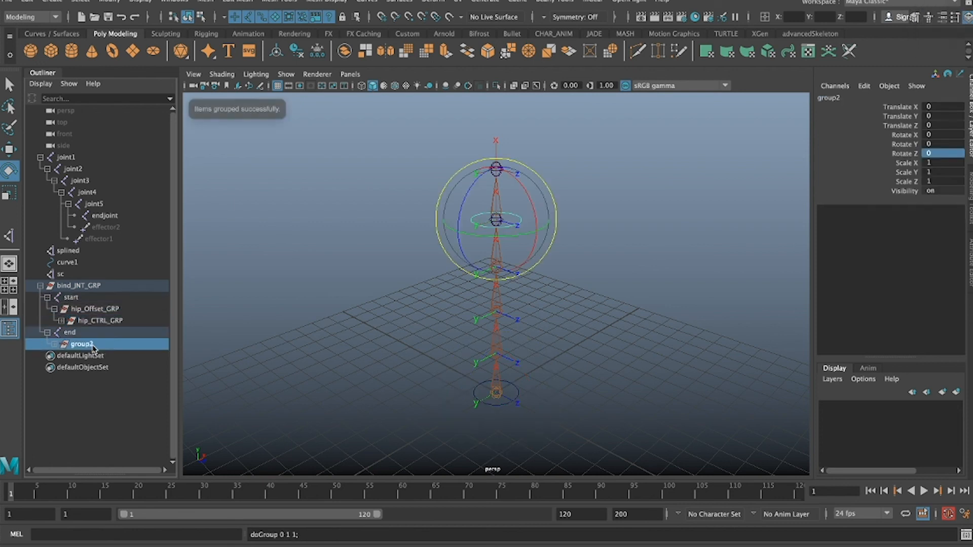
{"action": "left_click", "coordinate": [54, 344]}
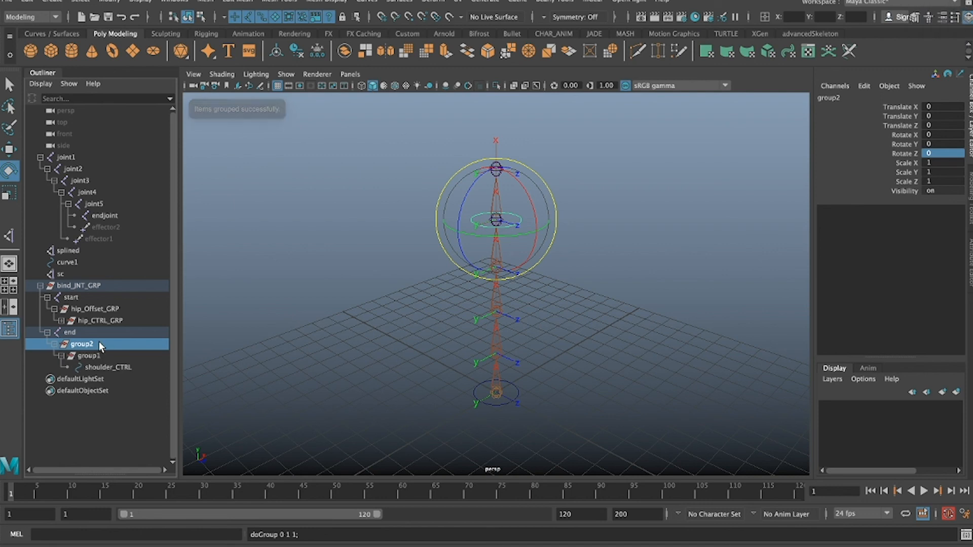
{"action": "double_click", "coordinate": [100, 343]}
{"action": "type", "text": "shoulder"}
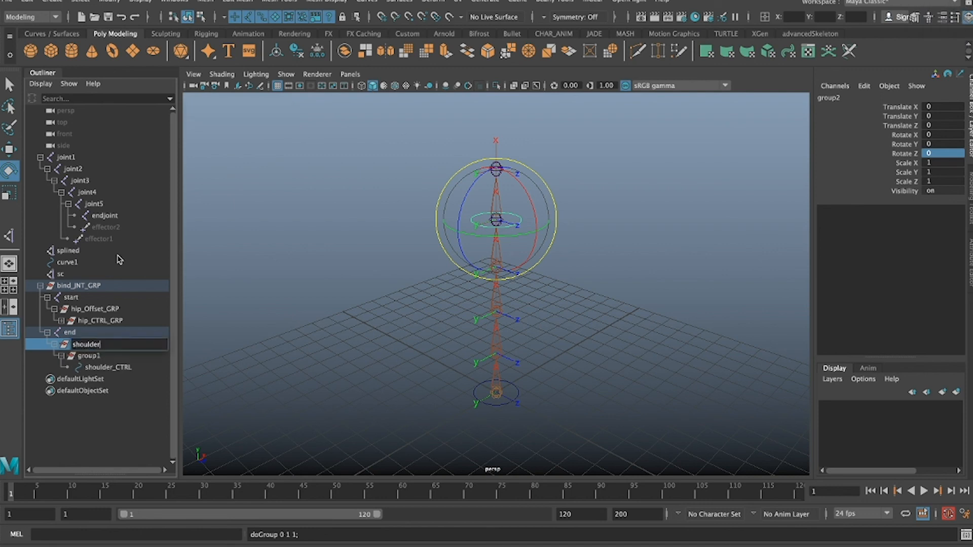
{"action": "type", "text": "_Offset_GRP"}
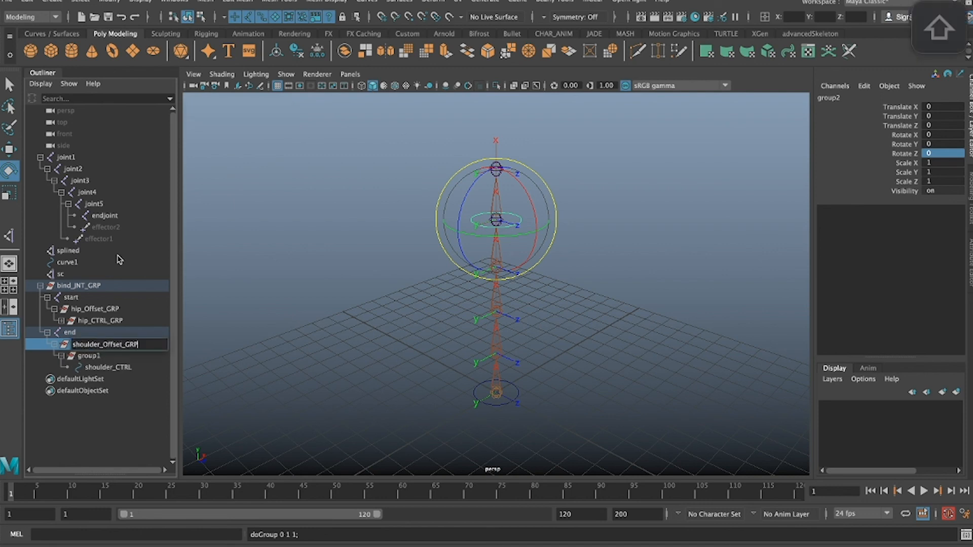
{"action": "key", "text": "Return"}
Step: Rename the inner group above shoulder_CTRL to shoulder_CTRL_GRP
{"action": "left_click", "coordinate": [105, 359]}
{"action": "double_click", "coordinate": [104, 359]}
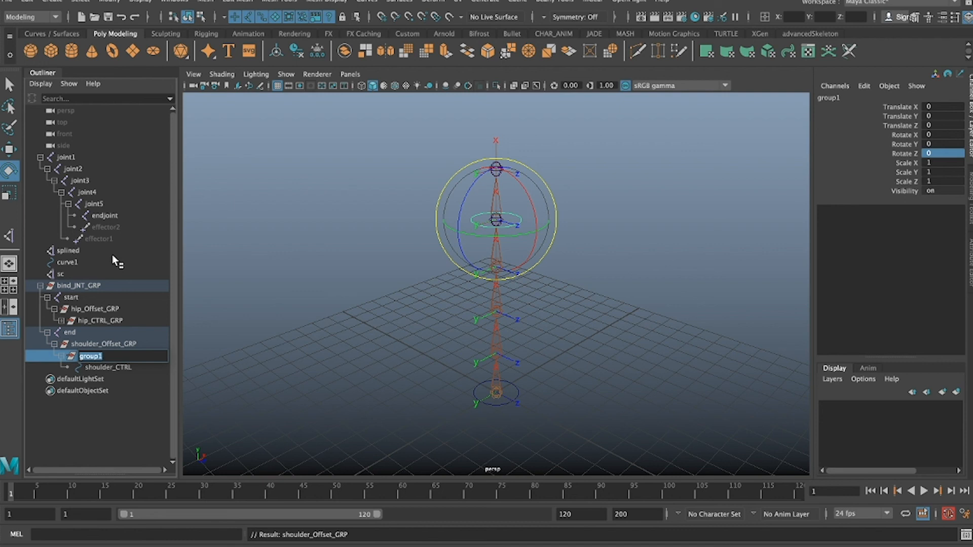
{"action": "type", "text": "shoulder_CTRL_GRP"}
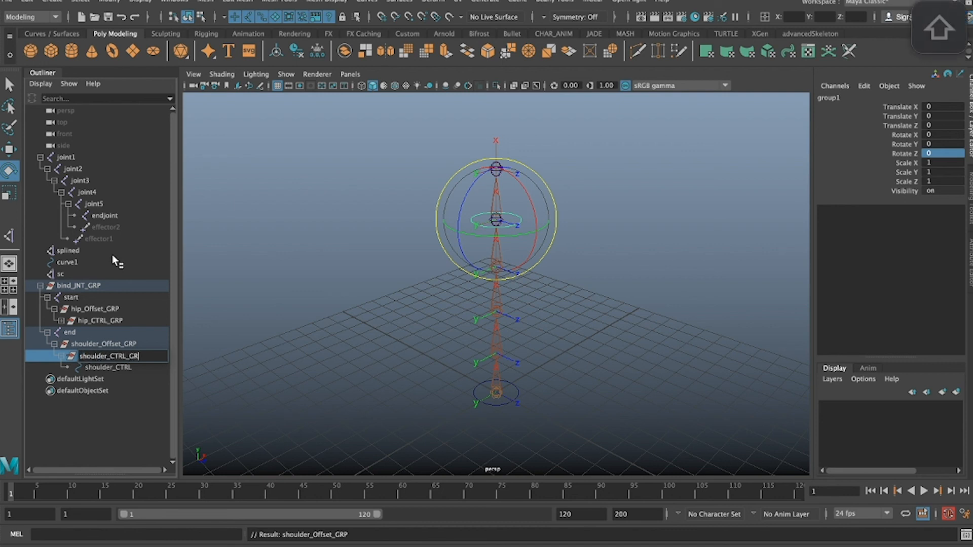
{"action": "key", "text": "Return"}
Step: Unparent shoulder_Offset_GRP and hip_Offset_GRP from the bind joints to the top level of the hierarchy
{"action": "left_click", "coordinate": [91, 345]}
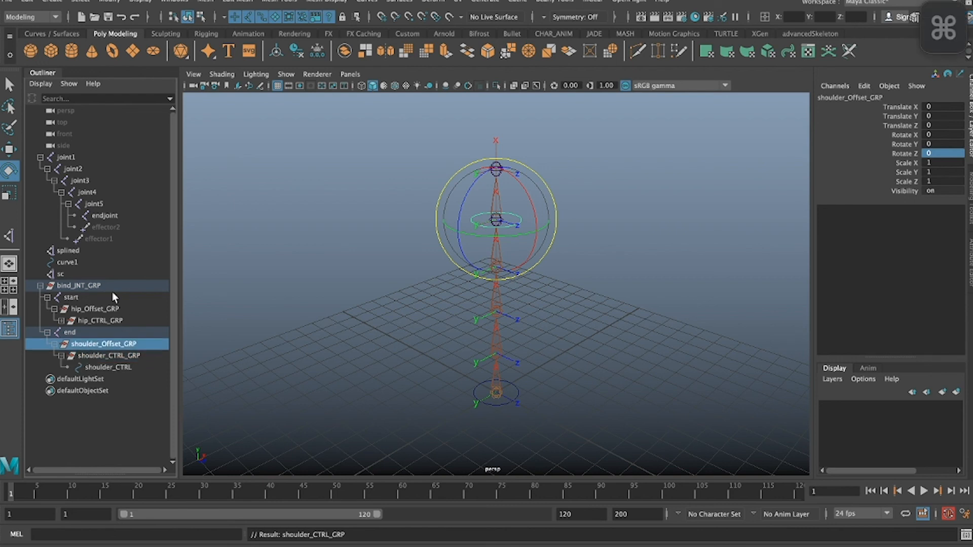
{"action": "left_click", "coordinate": [103, 308], "text": "ctrl"}
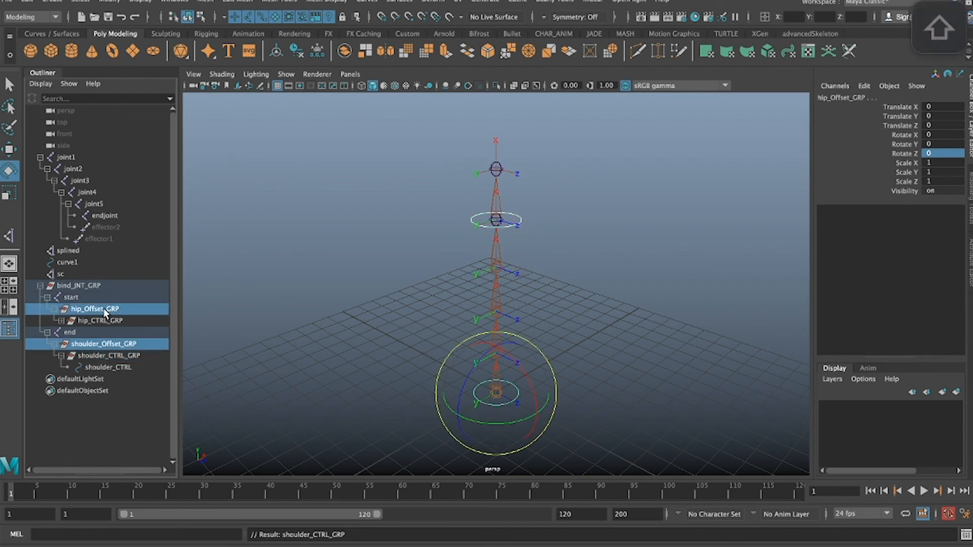
{"action": "key", "text": "shift+p"}
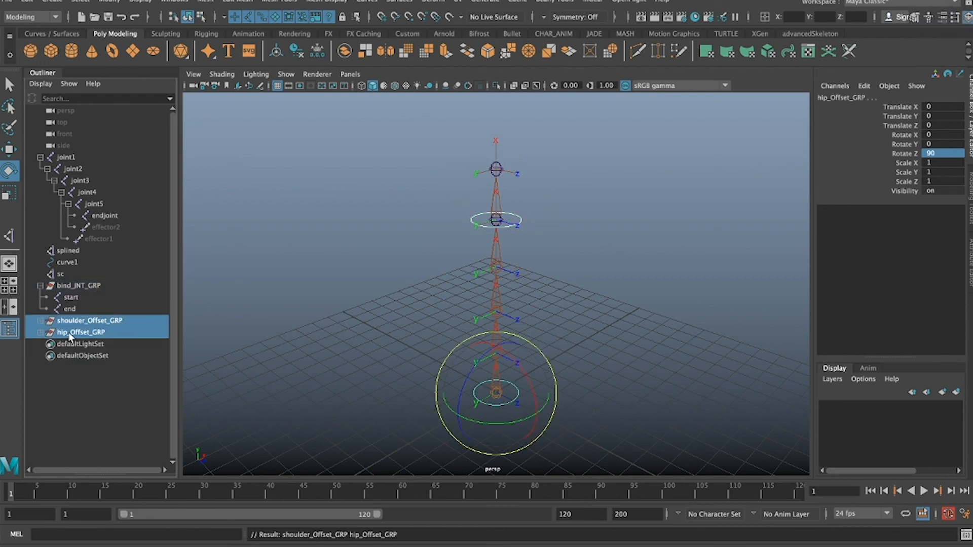
Step: Parent-constrain the end bind joint to shoulder_CTRL with Maintain offset on and all translate and rotate axes
{"action": "left_click", "coordinate": [96, 321]}
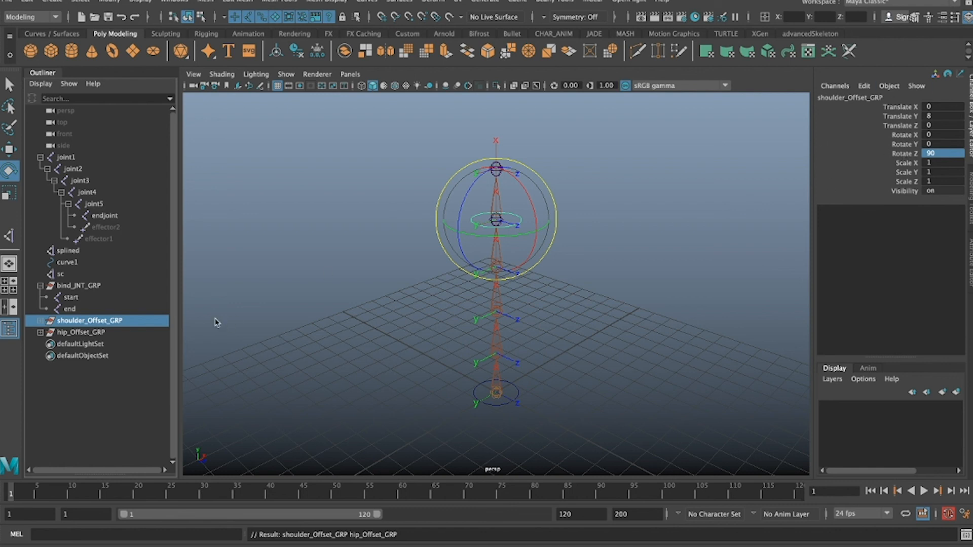
{"action": "left_click", "coordinate": [41, 321]}
{"action": "left_click", "coordinate": [95, 345]}
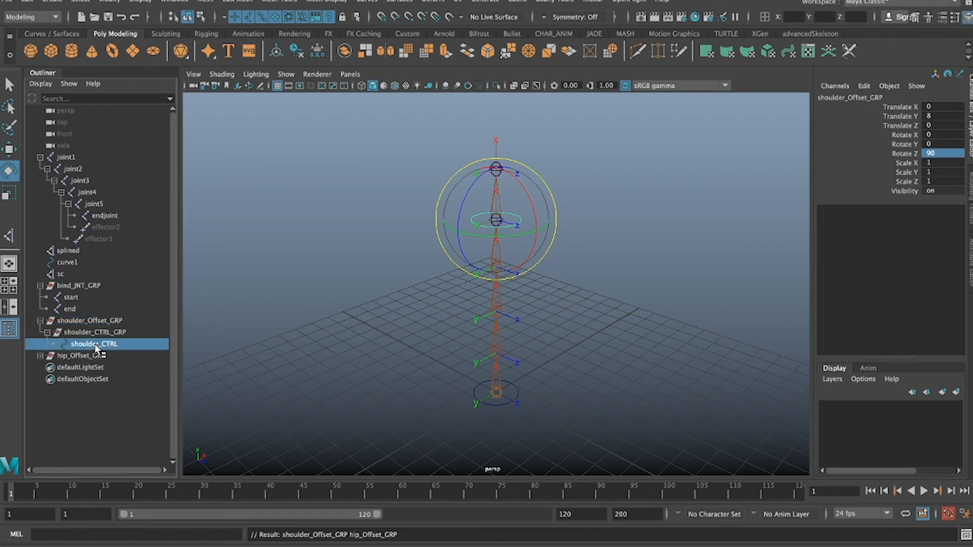
{"action": "left_click", "coordinate": [71, 306], "text": "ctrl"}
{"action": "key", "text": "space"}
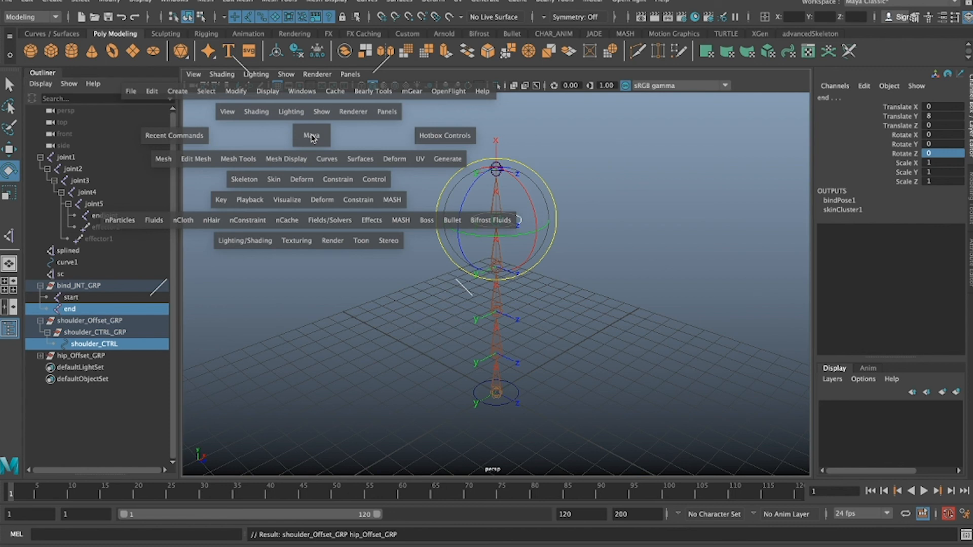
{"action": "left_click", "coordinate": [338, 181]}
{"action": "left_click", "coordinate": [452, 211]}
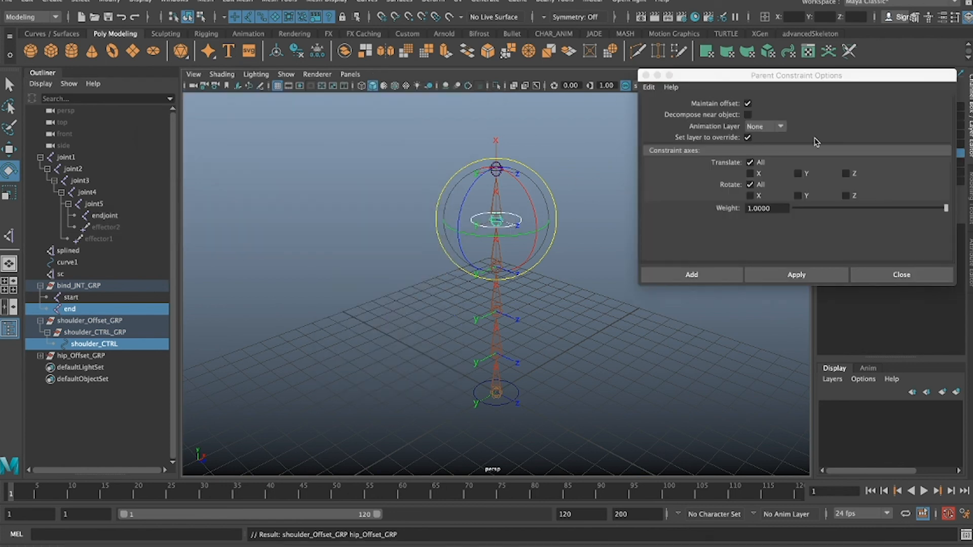
{"action": "left_click", "coordinate": [694, 276]}
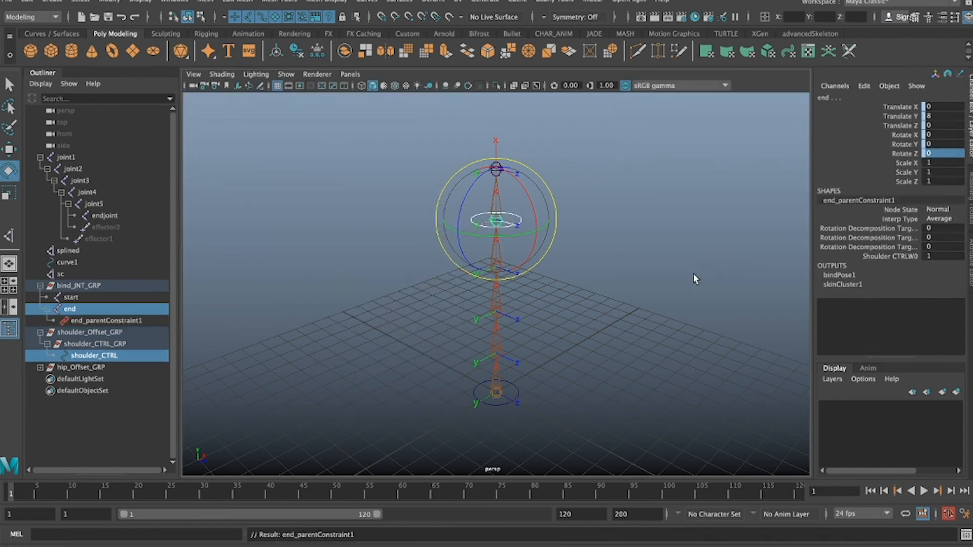
Step: Parent-constrain the start bind joint to hip_CTRL using the same constraint options
{"action": "left_click", "coordinate": [40, 366]}
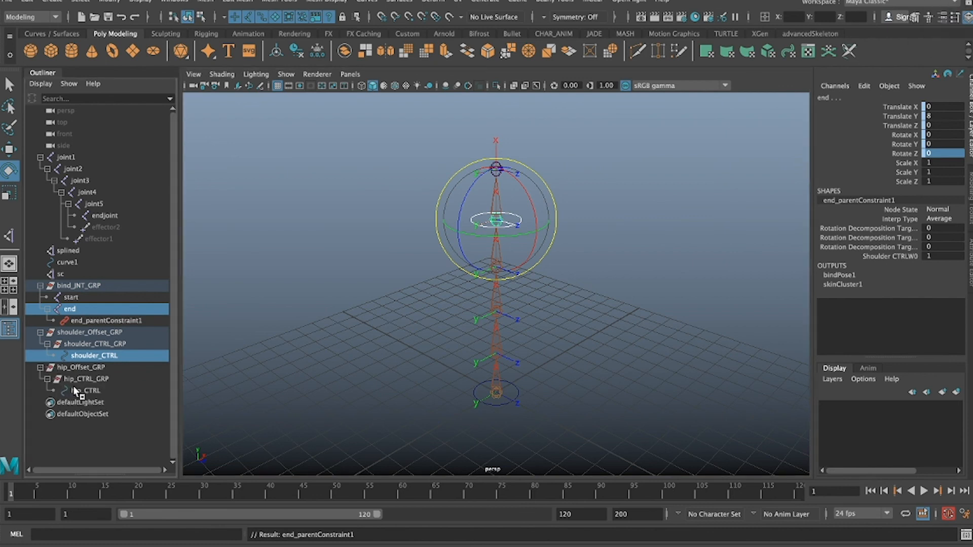
{"action": "left_click", "coordinate": [79, 390]}
{"action": "left_click", "coordinate": [76, 297], "text": "ctrl"}
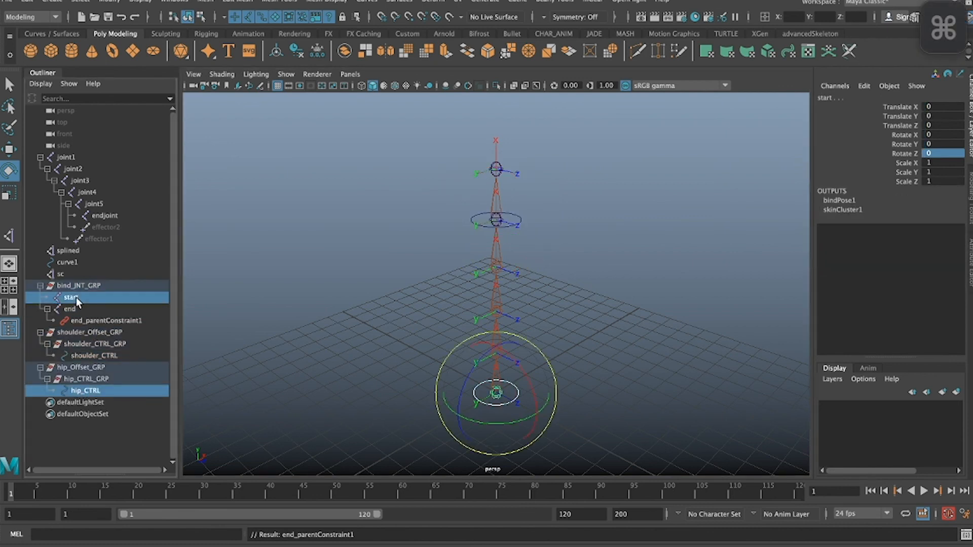
{"action": "key", "text": "g"}
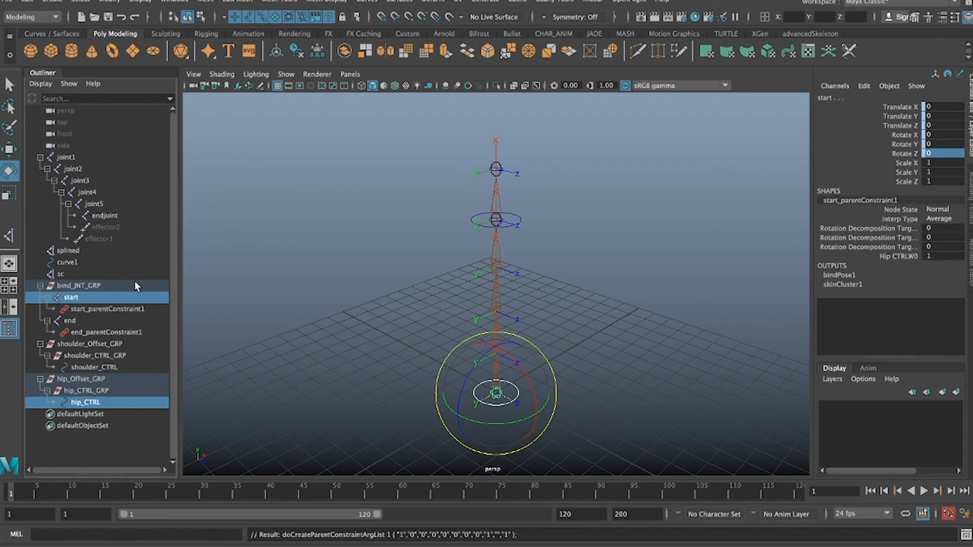
{"action": "left_click", "coordinate": [358, 314]}
Step: Test hip_CTRL by moving and rotating it, undoing each change, and clear the selection
{"action": "left_click", "coordinate": [92, 402]}
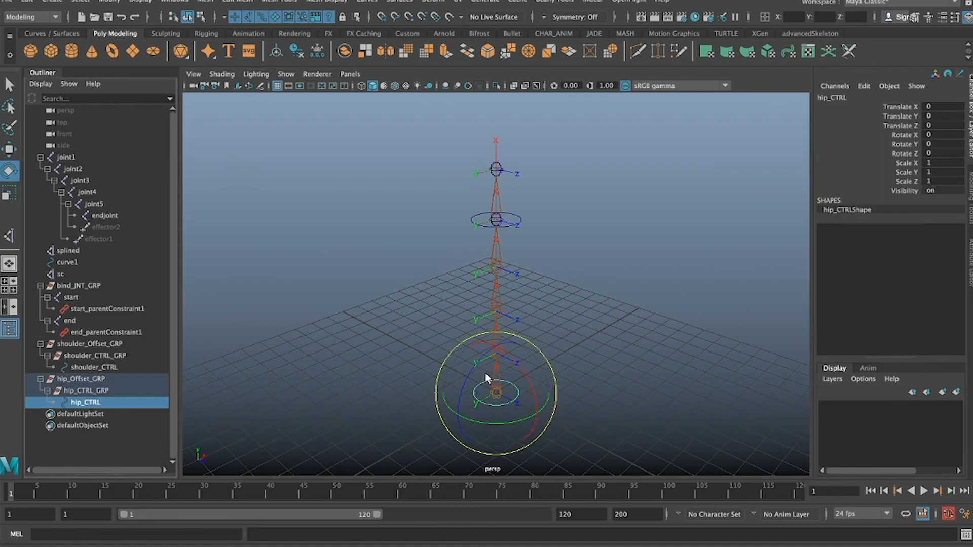
{"action": "key", "text": "w"}
{"action": "left_click_drag", "start_coordinate": [486, 391], "coordinate": [577, 363]}
{"action": "key", "text": "ctrl+z"}
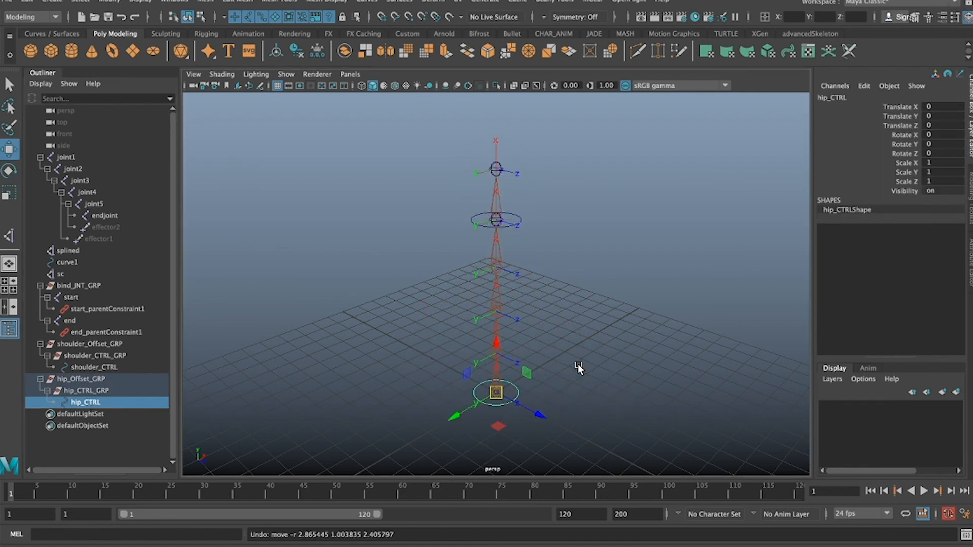
{"action": "key", "text": "e"}
{"action": "left_click_drag", "start_coordinate": [502, 379], "coordinate": [541, 415]}
{"action": "key", "text": "ctrl+z"}
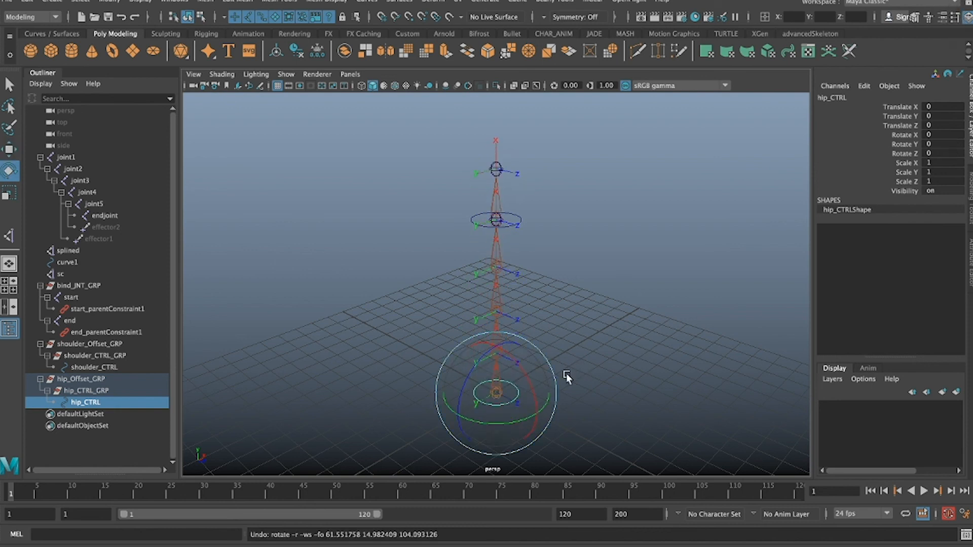
{"action": "left_click", "coordinate": [590, 325]}
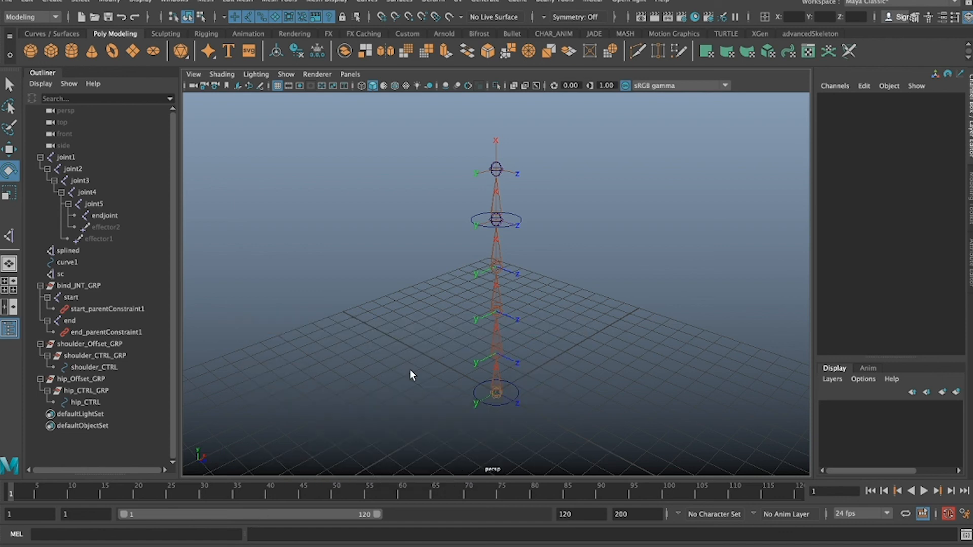
Step: In the side view, create the first joint of a new chain snapped onto the base joint of the spine
{"action": "key", "text": "space"}
{"action": "key", "text": "space"}
{"action": "key", "text": "f"}
{"action": "scroll", "coordinate": [515, 321], "scroll_direction": "down", "scroll_amount": 2}
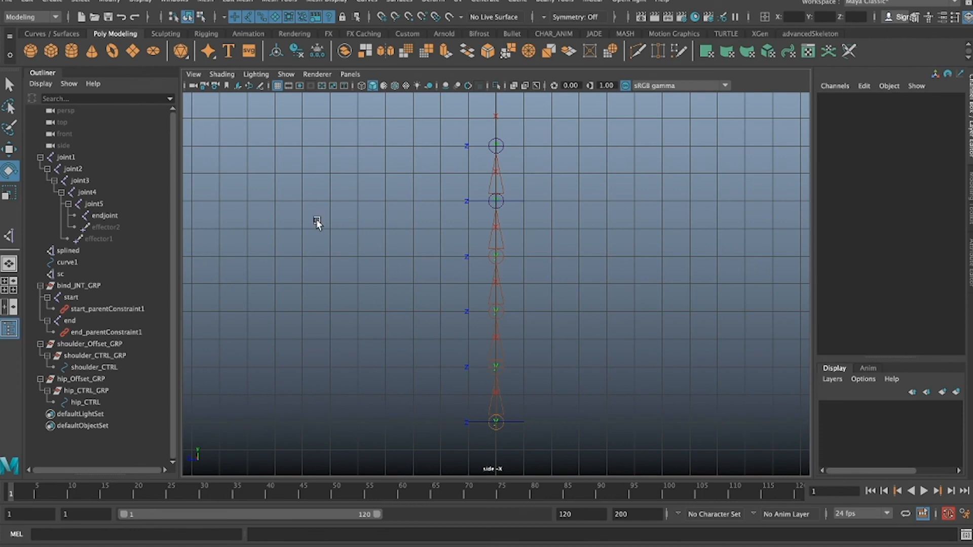
{"action": "left_click", "coordinate": [212, 34]}
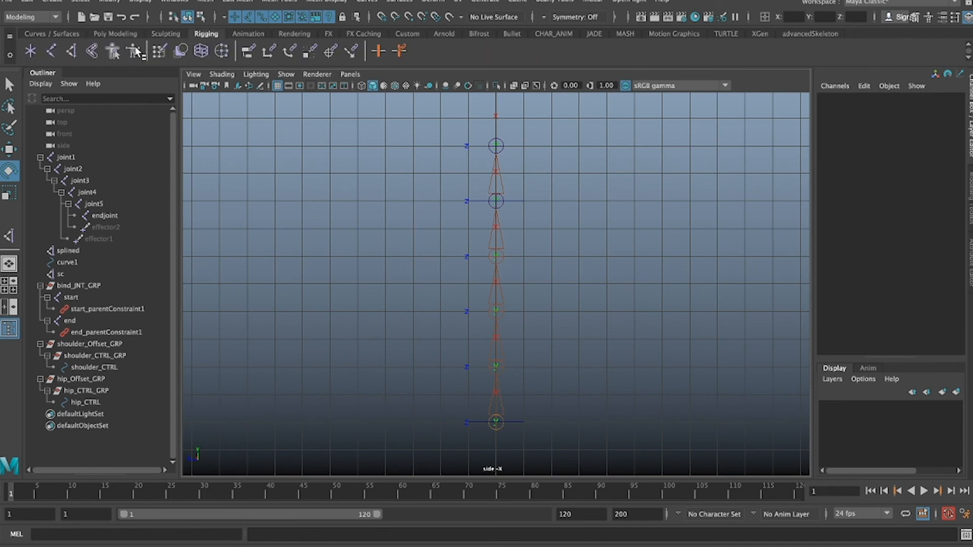
{"action": "left_click", "coordinate": [54, 52]}
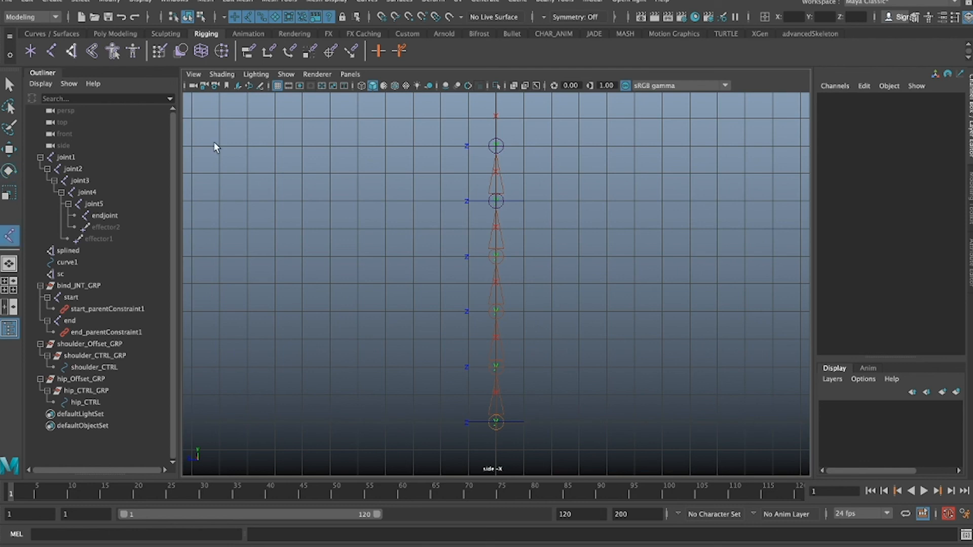
{"action": "key", "text": "v"}
{"action": "left_click", "coordinate": [476, 406]}
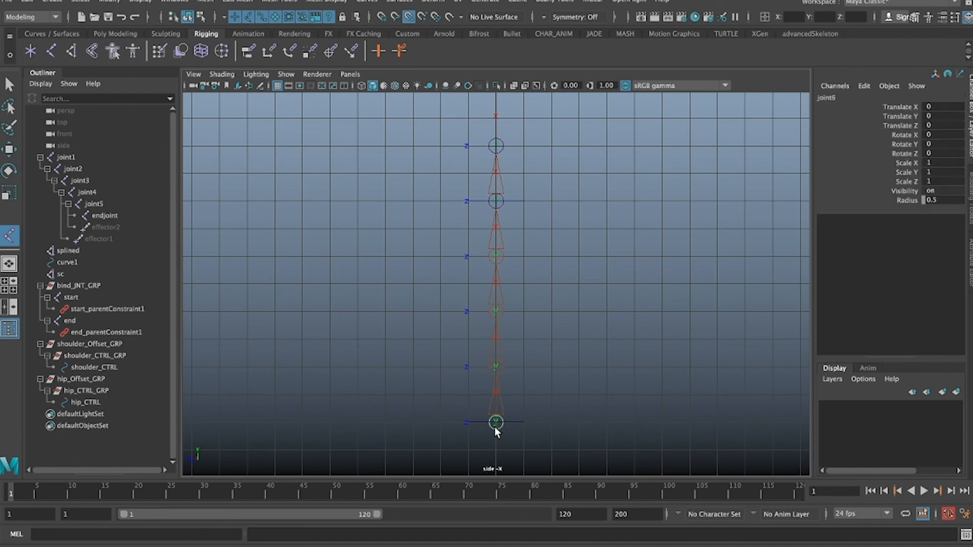
{"action": "key", "text": "Return"}
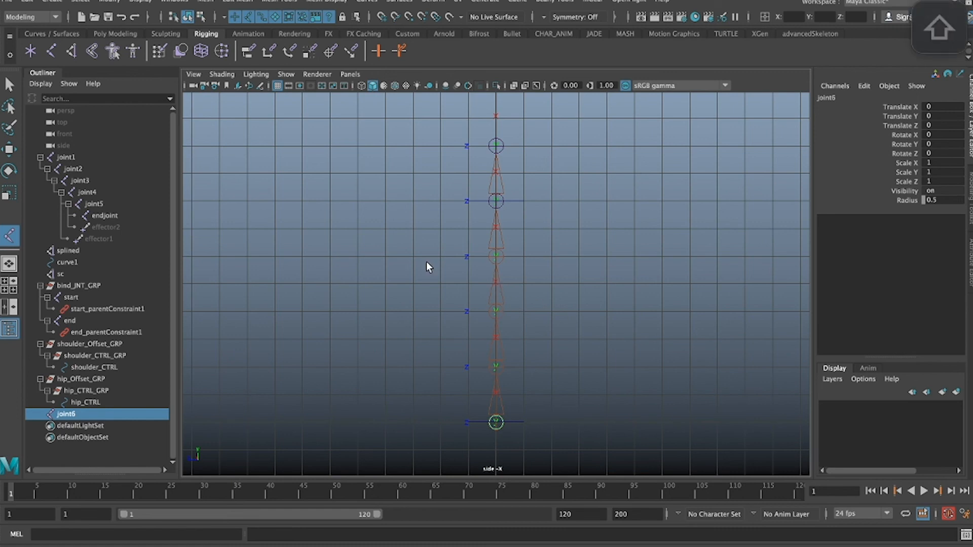
{"action": "left_click_drag", "start_coordinate": [492, 277], "coordinate": [400, 297]}
{"action": "key", "text": "ctrl+z"}
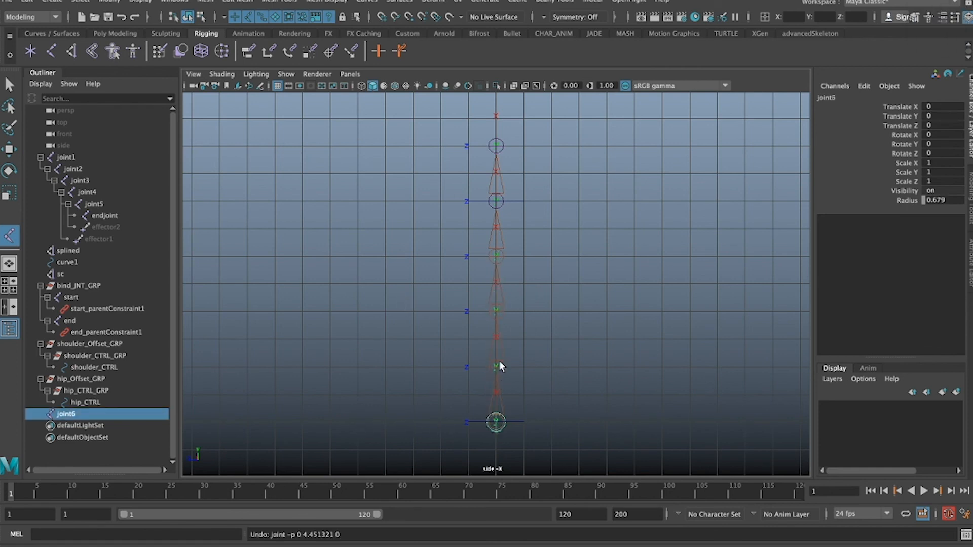
{"action": "left_click", "coordinate": [497, 292], "text": "shift"}
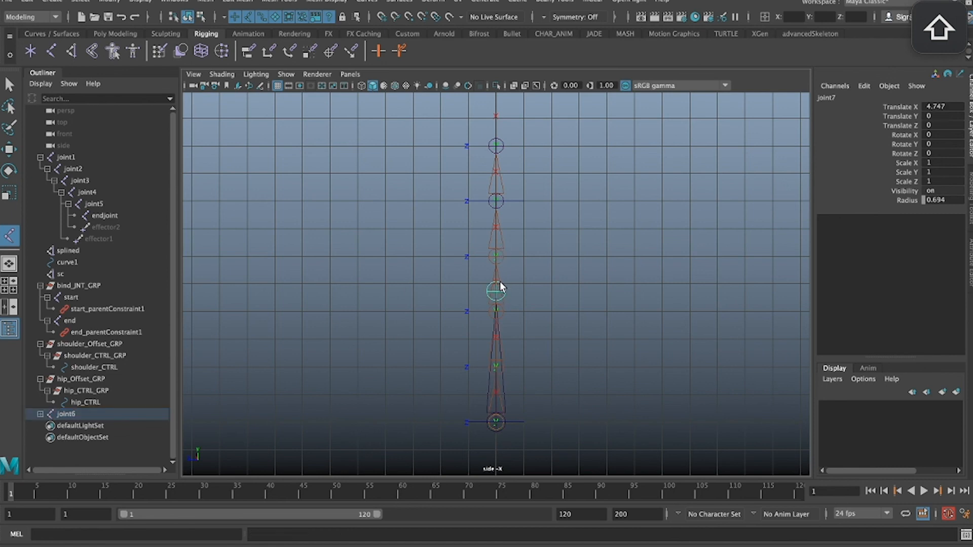
{"action": "key", "text": "ctrl+z"}
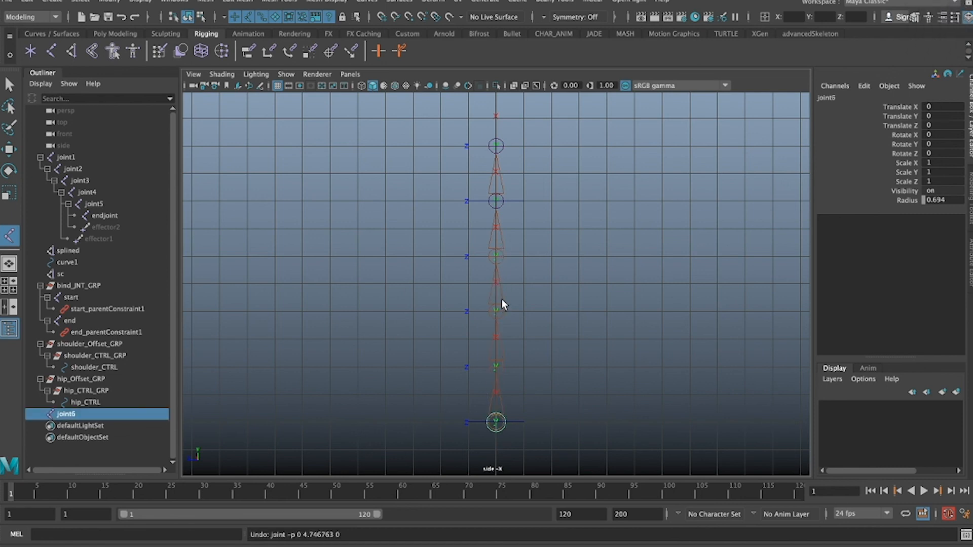
Step: Add a second joint about 4 units straight above the first and a third snapped onto joint5, and finish the chain
{"action": "left_click_drag", "start_coordinate": [496, 348], "coordinate": [495, 311], "text": "shift"}
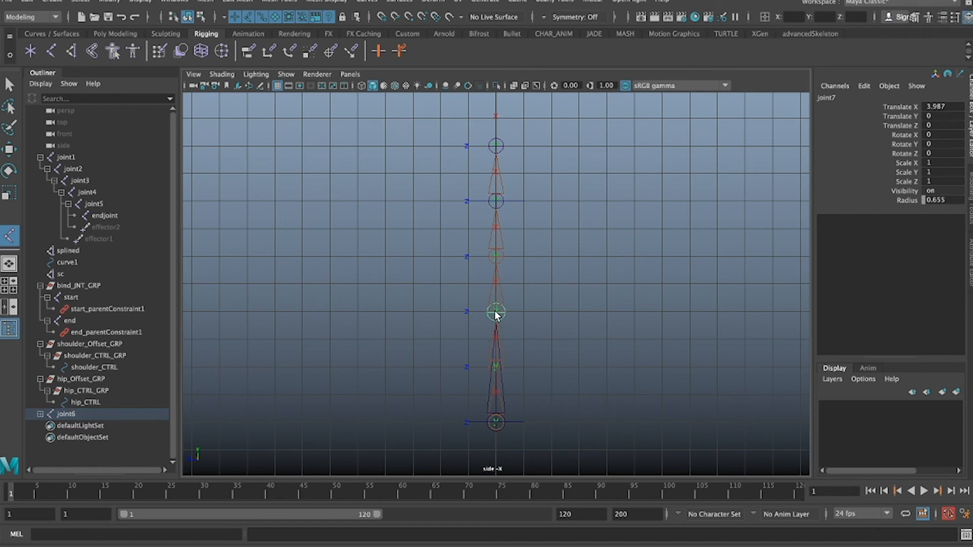
{"action": "left_click", "coordinate": [521, 223]}
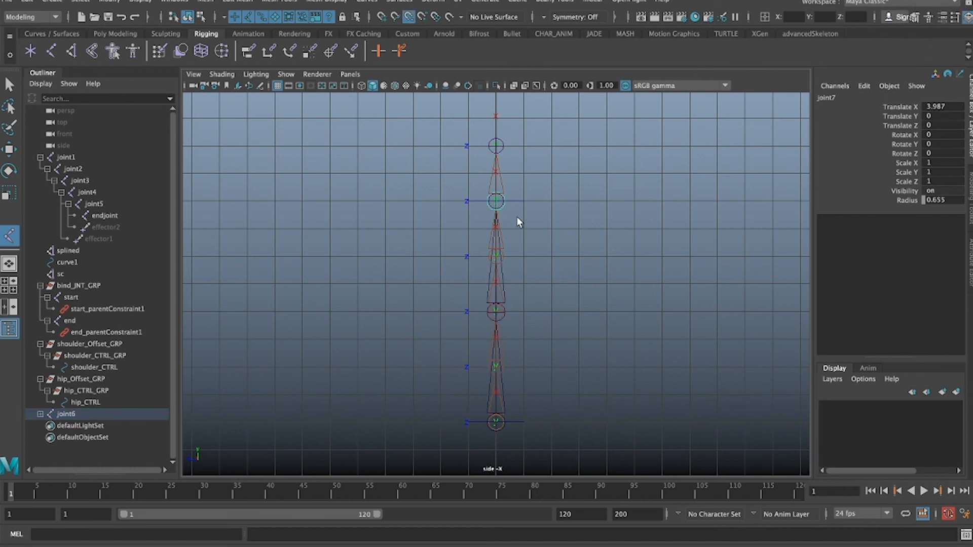
{"action": "key", "text": "Return"}
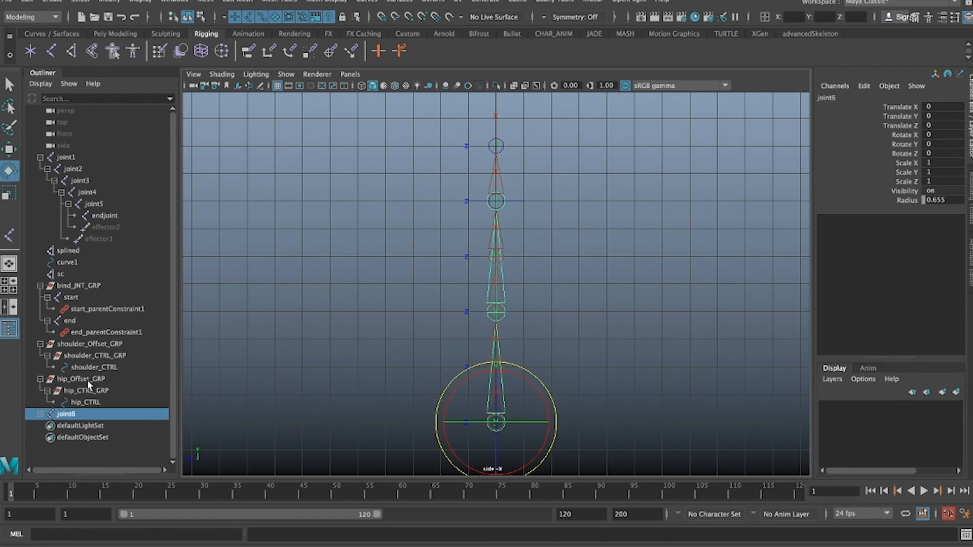
Step: Expand the new joint6 chain and replace "joint" with "fk" in the names of its whole hierarchy
{"action": "left_click", "coordinate": [40, 413], "text": "shift"}
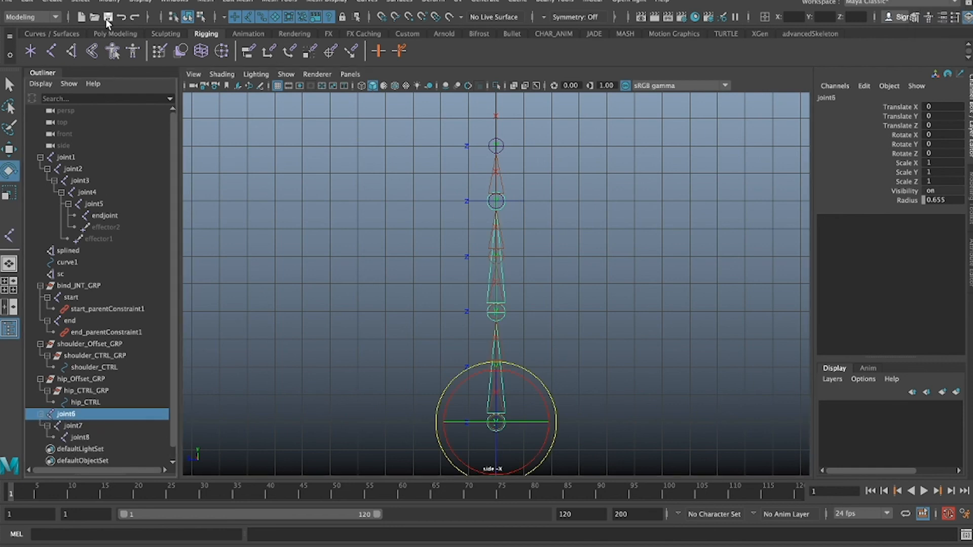
{"action": "left_click", "coordinate": [109, 2]}
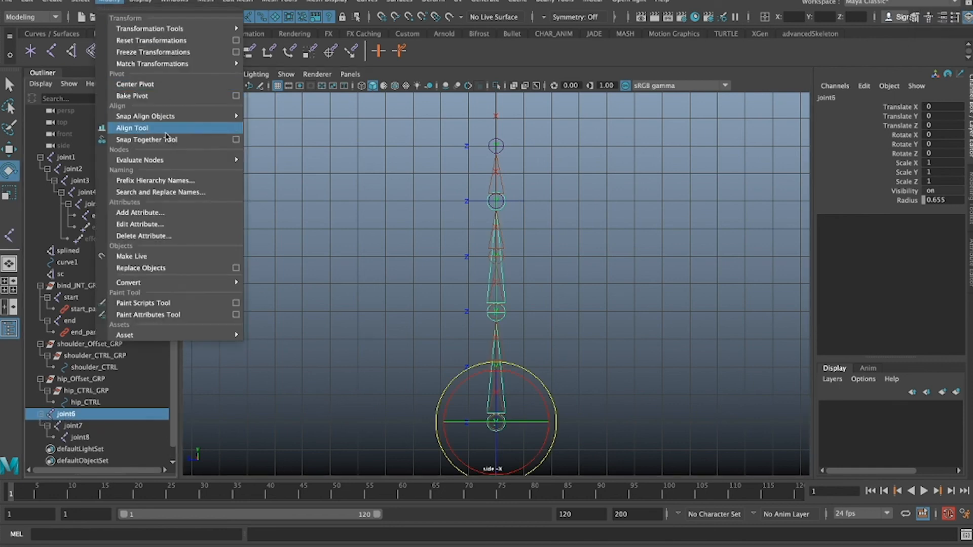
{"action": "left_click", "coordinate": [160, 192]}
{"action": "double_click", "coordinate": [788, 105]}
{"action": "type", "text": "joint"}
{"action": "double_click", "coordinate": [788, 117]}
{"action": "type", "text": "fk"}
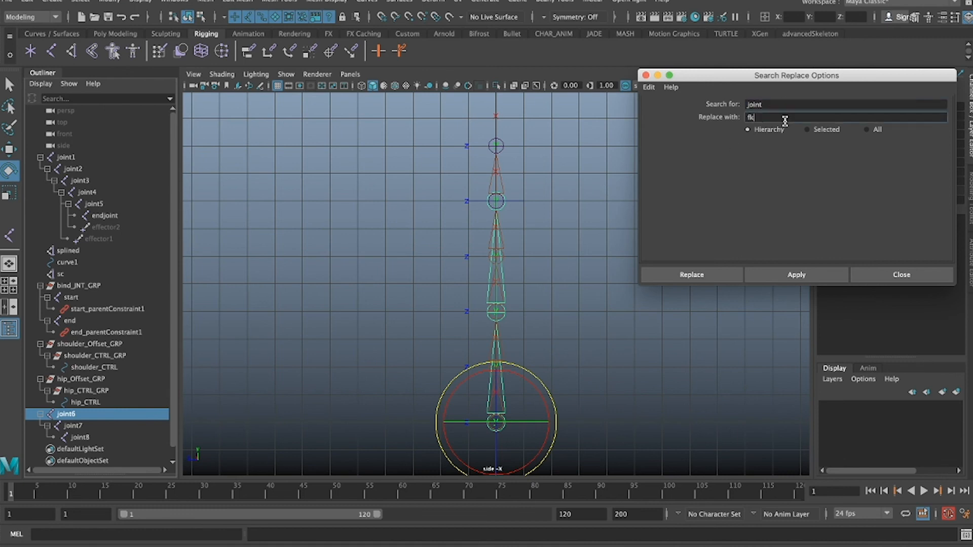
{"action": "left_click", "coordinate": [687, 272]}
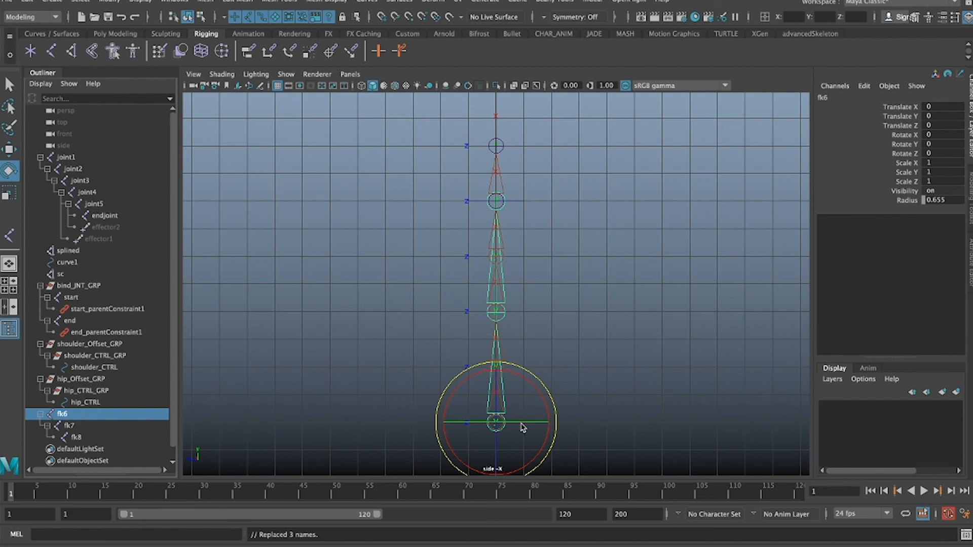
Step: Parent-constrain hip_CTRL_GRP to the fk6 joint with Maintain offset on and all axes
{"action": "left_click", "coordinate": [77, 438]}
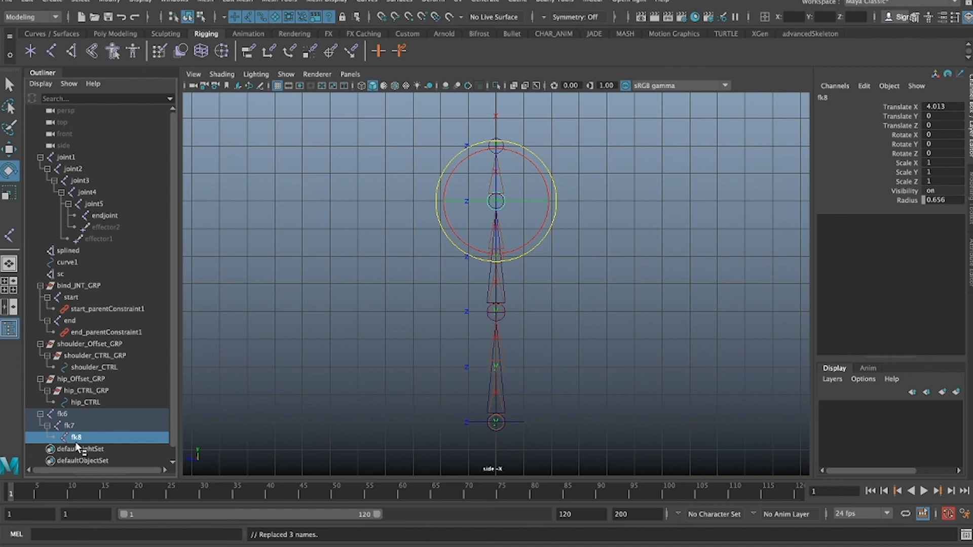
{"action": "left_click", "coordinate": [77, 414]}
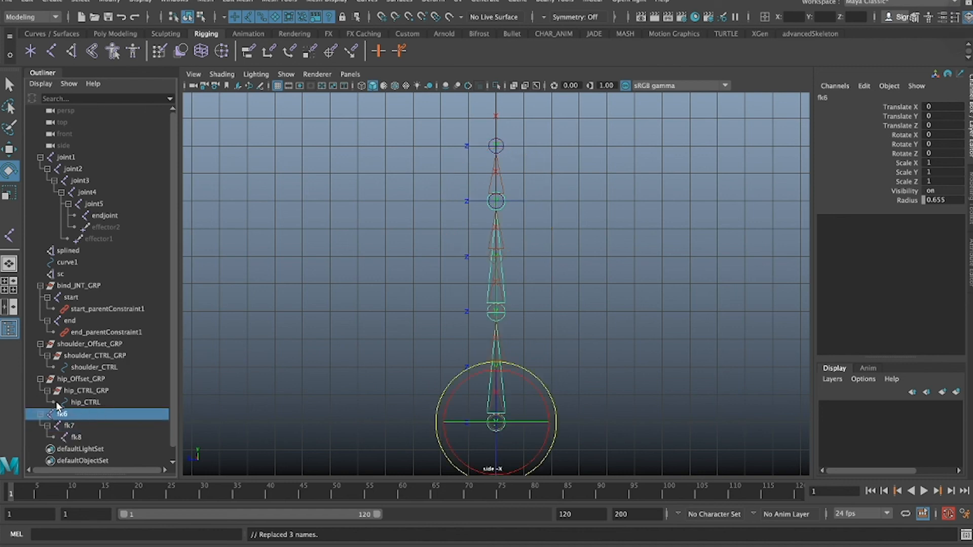
{"action": "left_click", "coordinate": [95, 390], "text": "super"}
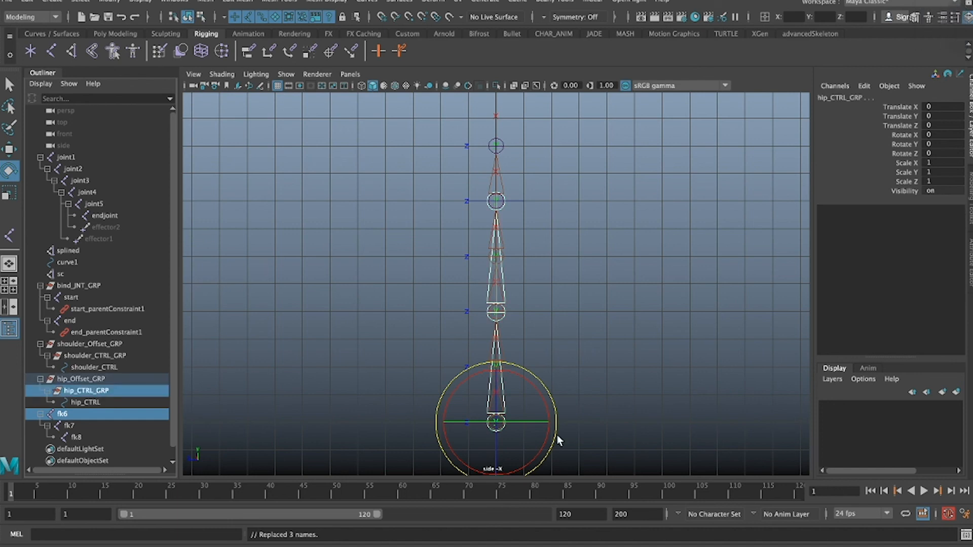
{"action": "key", "text": "space"}
{"action": "left_click", "coordinate": [332, 243]}
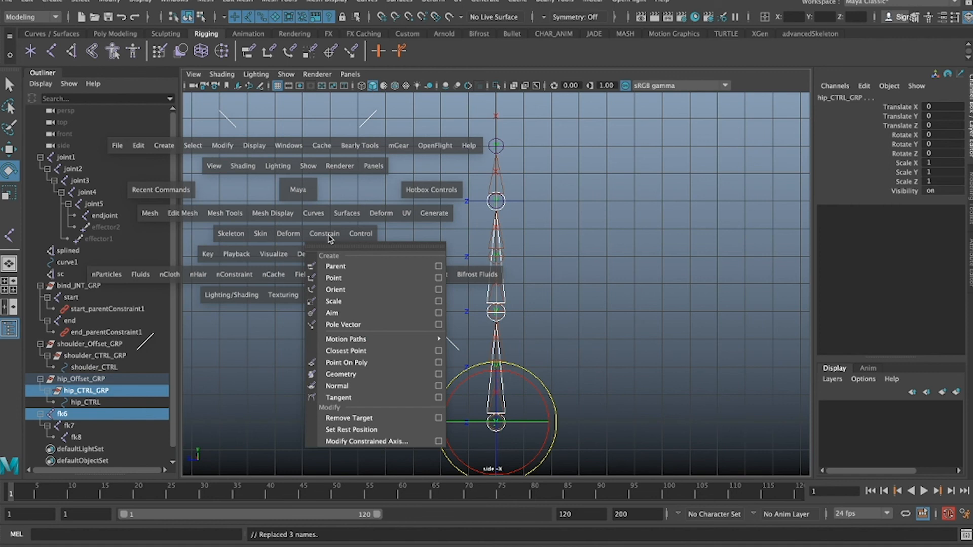
{"action": "left_click", "coordinate": [437, 263]}
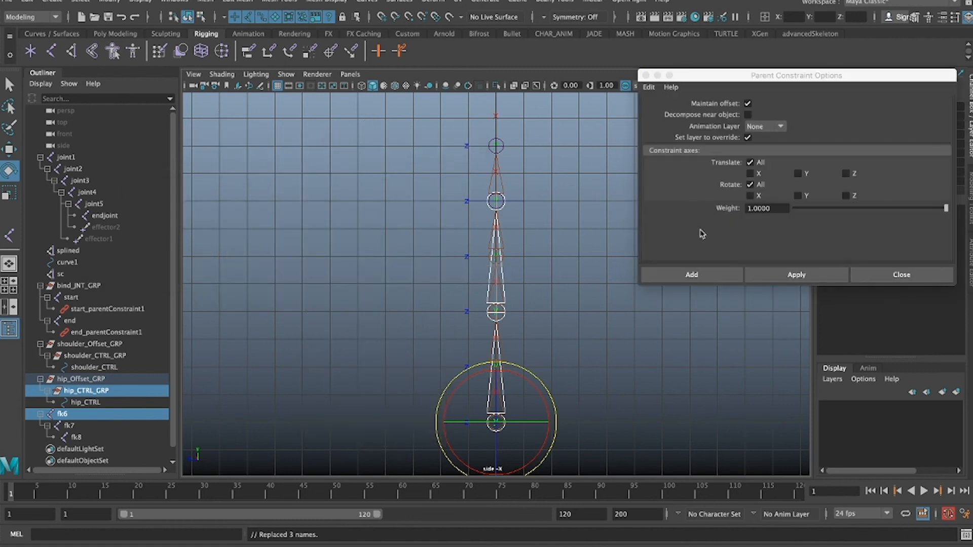
{"action": "left_click", "coordinate": [707, 276]}
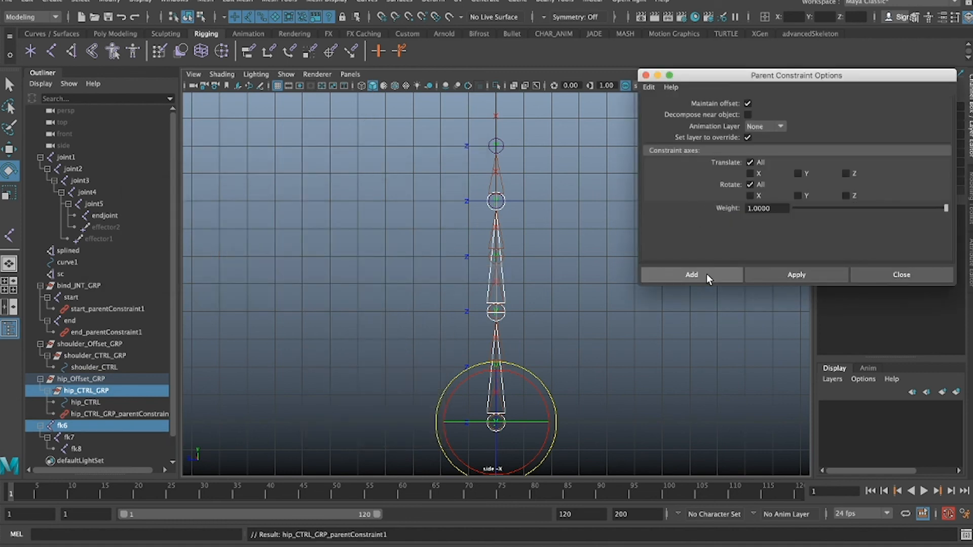
Step: Parent-constrain shoulder_CTRL_GRP to the fk8 joint using the same constraint options
{"action": "left_click", "coordinate": [81, 448]}
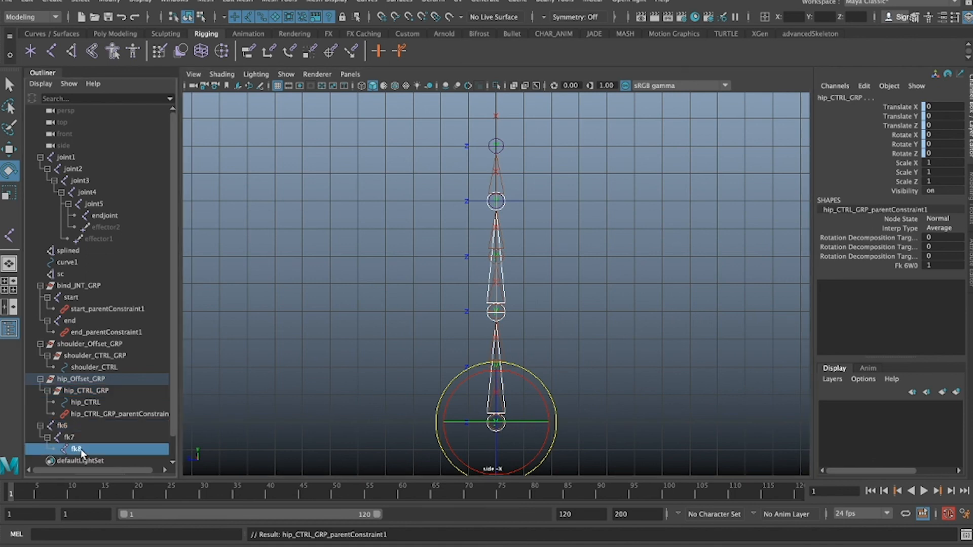
{"action": "left_click", "coordinate": [79, 356], "text": "ctrl"}
{"action": "key", "text": "g"}
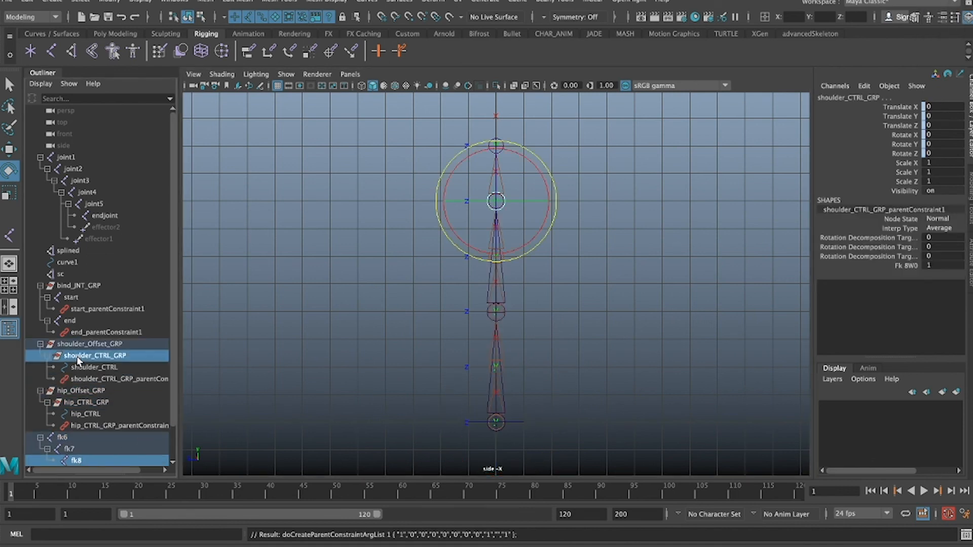
Step: Test-rotate the fk7 joint in the perspective view and undo the rotation
{"action": "left_click", "coordinate": [278, 359]}
{"action": "left_click", "coordinate": [80, 448]}
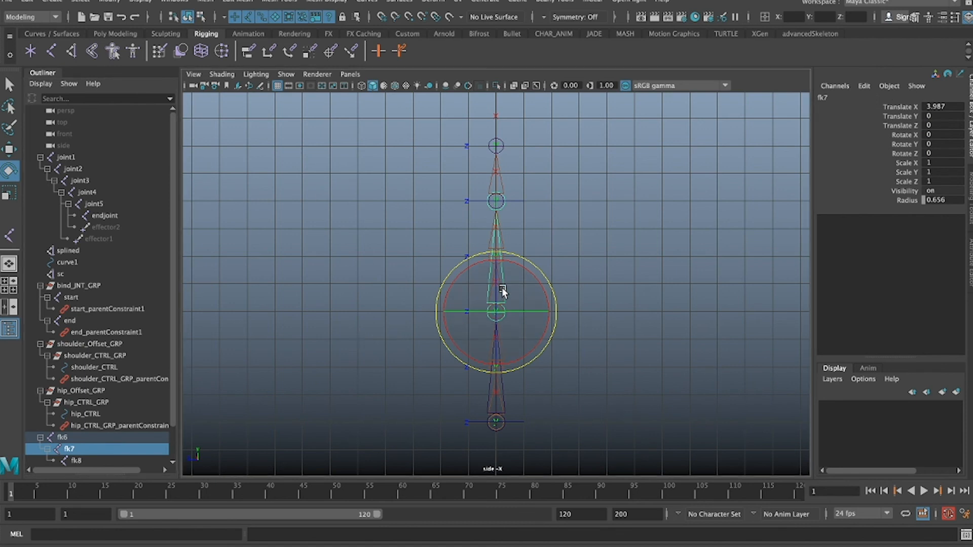
{"action": "key", "text": "space"}
{"action": "key", "text": "space"}
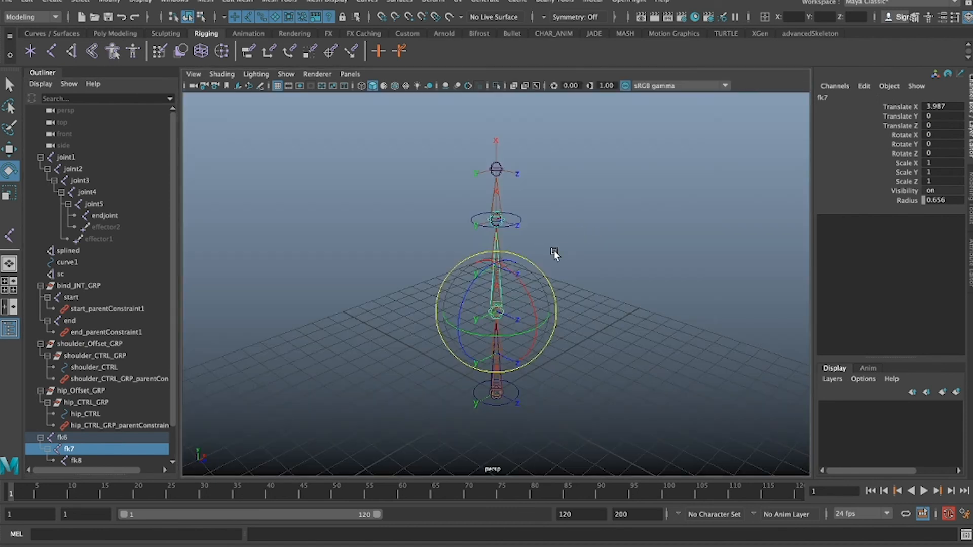
{"action": "left_click_drag", "start_coordinate": [499, 288], "coordinate": [541, 270]}
{"action": "key", "text": "ctrl+z"}
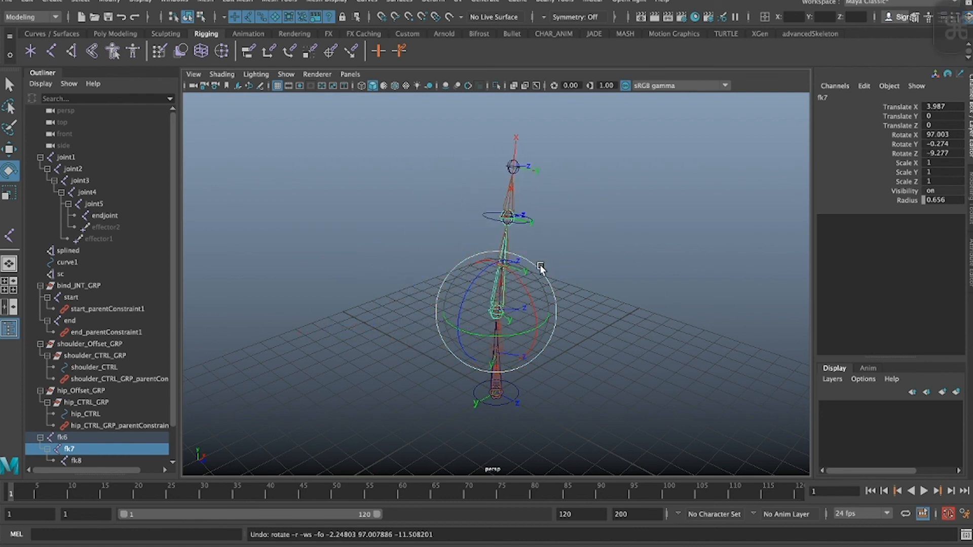
Step: Try bending the spine by rotating fk7 and then shoulder_CTRL, and undo both rotations
{"action": "left_click_drag", "start_coordinate": [492, 287], "coordinate": [481, 303]}
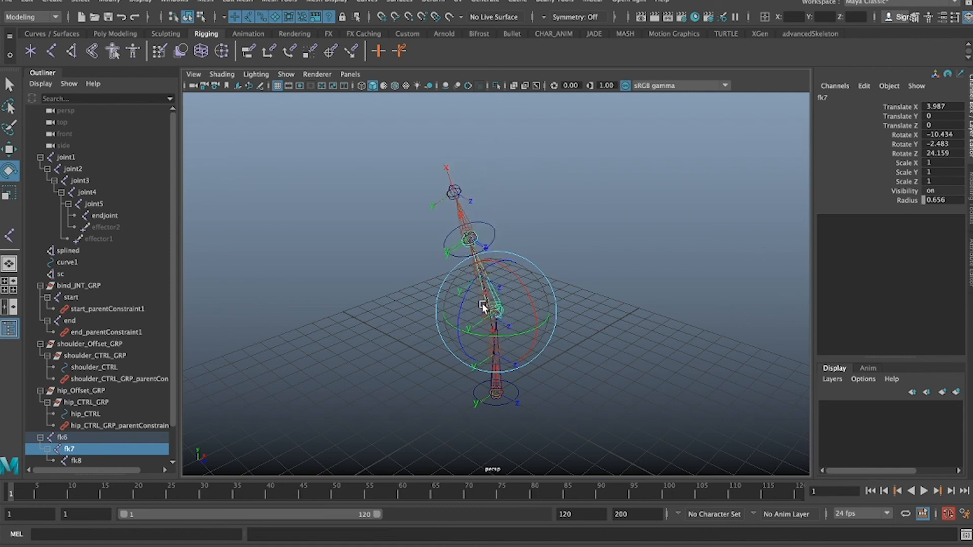
{"action": "left_click", "coordinate": [431, 250]}
{"action": "left_click_drag", "start_coordinate": [440, 234], "coordinate": [470, 237]}
{"action": "key", "text": "super+z"}
{"action": "key", "text": "super+z"}
{"action": "key", "text": "super+z"}
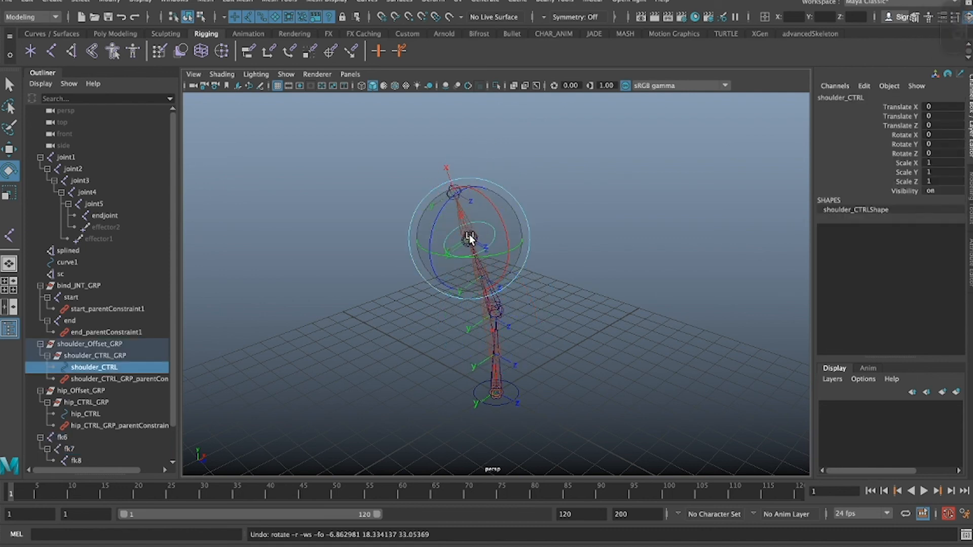
{"action": "key", "text": "super+z"}
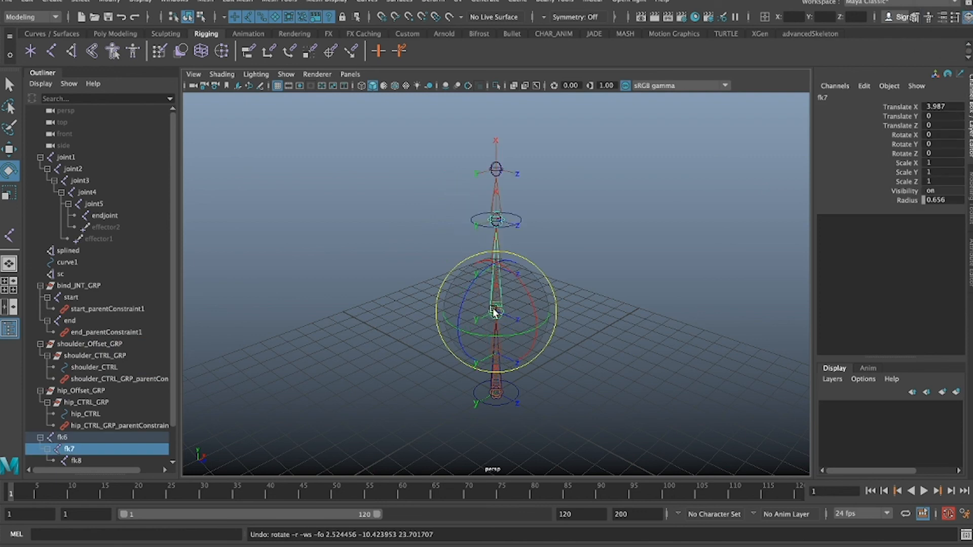
Step: Rotate fk7 to bend the upper spine, try moving shoulder_CTRL away from the fk chain, and undo the move
{"action": "left_click_drag", "start_coordinate": [485, 307], "coordinate": [503, 296]}
{"action": "left_click", "coordinate": [446, 251]}
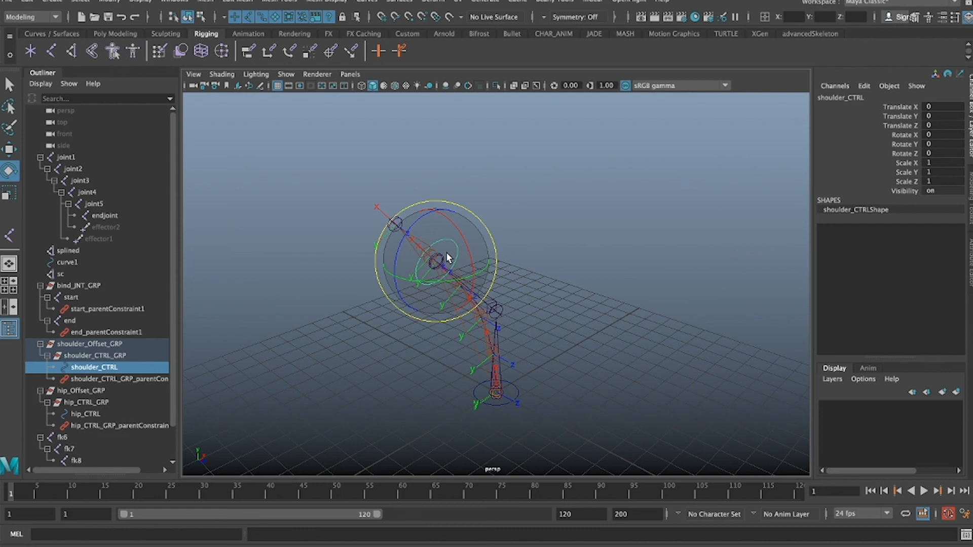
{"action": "key", "text": "w"}
{"action": "left_click_drag", "start_coordinate": [430, 308], "coordinate": [330, 311]}
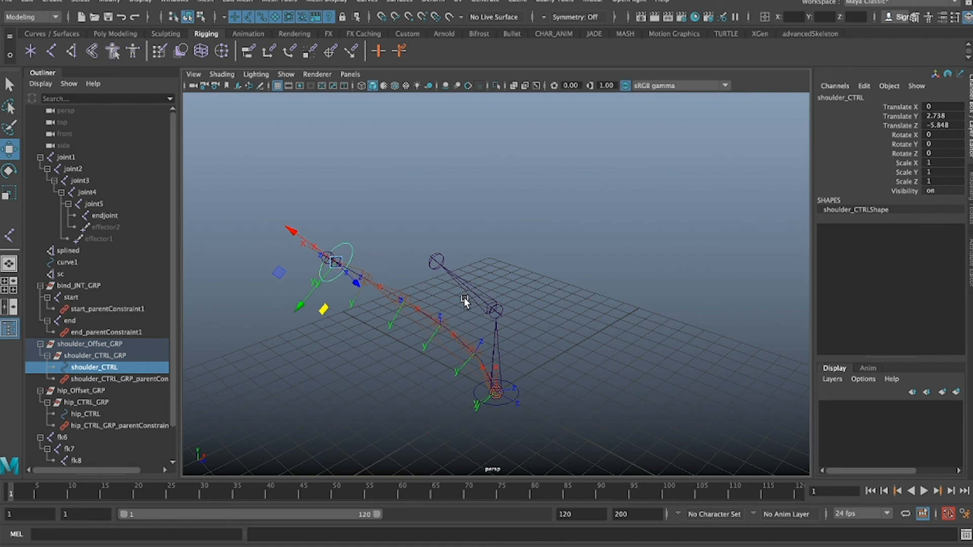
{"action": "key", "text": "ctrl+z"}
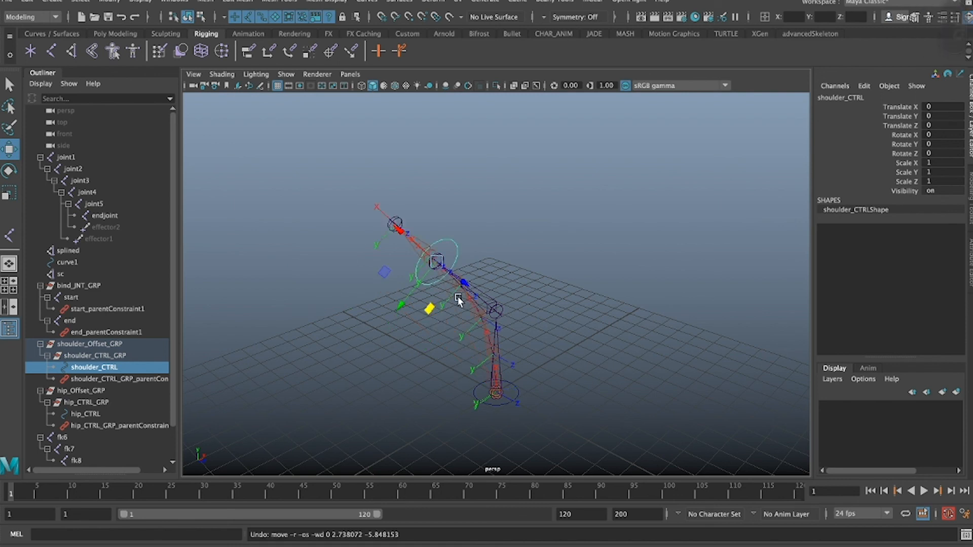
Step: Inspect the bent joints by selecting joint3 and fk7, and undo back to the unrotated fk7 pose
{"action": "left_click", "coordinate": [423, 360]}
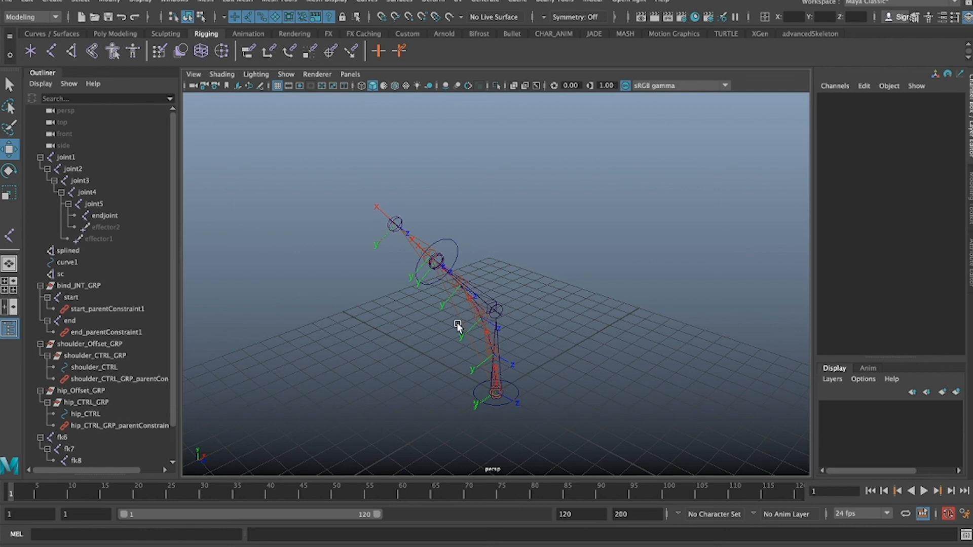
{"action": "left_click", "coordinate": [480, 318]}
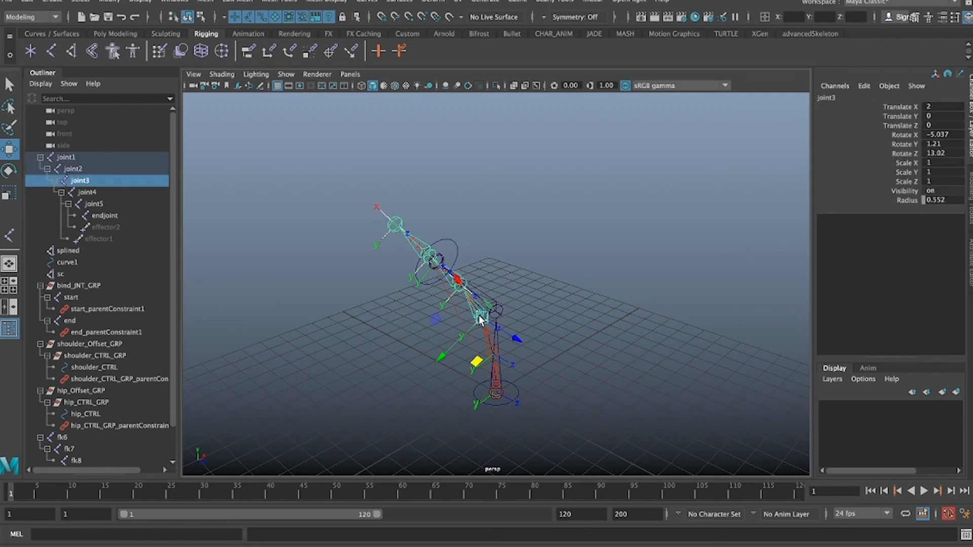
{"action": "left_click", "coordinate": [506, 307]}
{"action": "left_click", "coordinate": [546, 297]}
{"action": "key", "text": "super+z"}
{"action": "key", "text": "super+z"}
{"action": "key", "text": "super+z"}
{"action": "key", "text": "super+z"}
{"action": "key", "text": "super+z"}
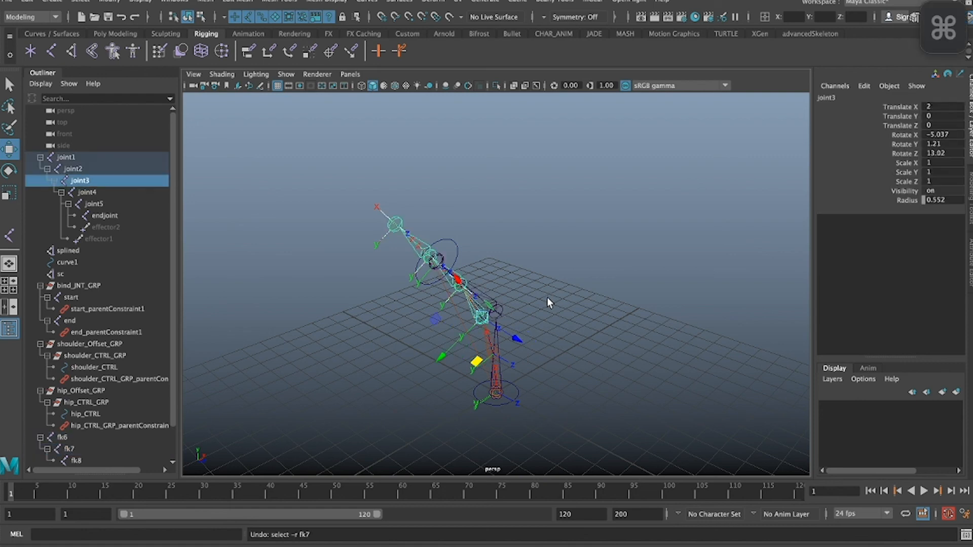
Step: Create a NURBS circle parented under fk7, zero its translation and rotation, and set its Rotate Z to 90
{"action": "left_click", "coordinate": [623, 296]}
{"action": "left_click", "coordinate": [41, 32]}
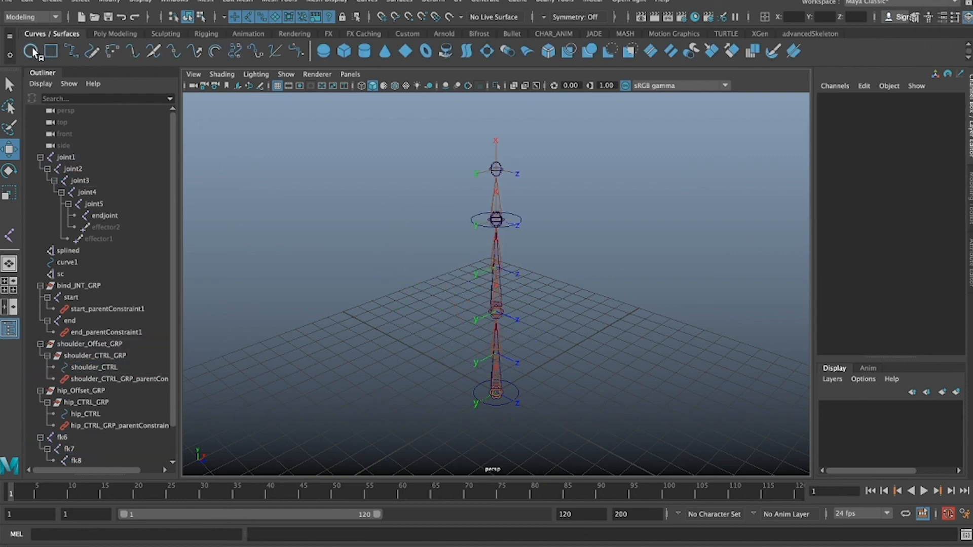
{"action": "left_click", "coordinate": [30, 51]}
{"action": "scroll", "coordinate": [92, 275], "scroll_direction": "down", "scroll_amount": 2}
{"action": "middle_click_drag", "start_coordinate": [107, 363], "coordinate": [70, 403]}
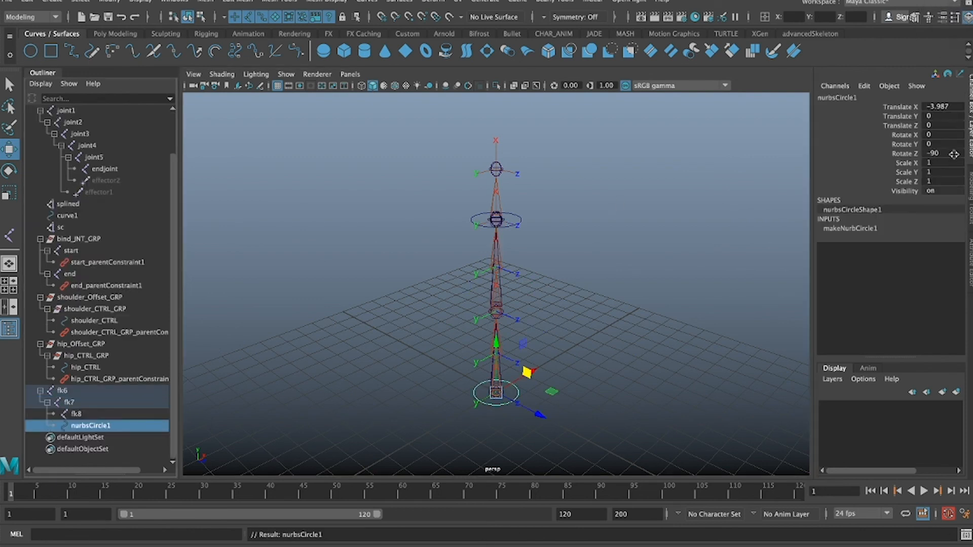
{"action": "left_click_drag", "start_coordinate": [949, 153], "coordinate": [945, 105]}
{"action": "type", "text": "0"}
{"action": "key", "text": "Return"}
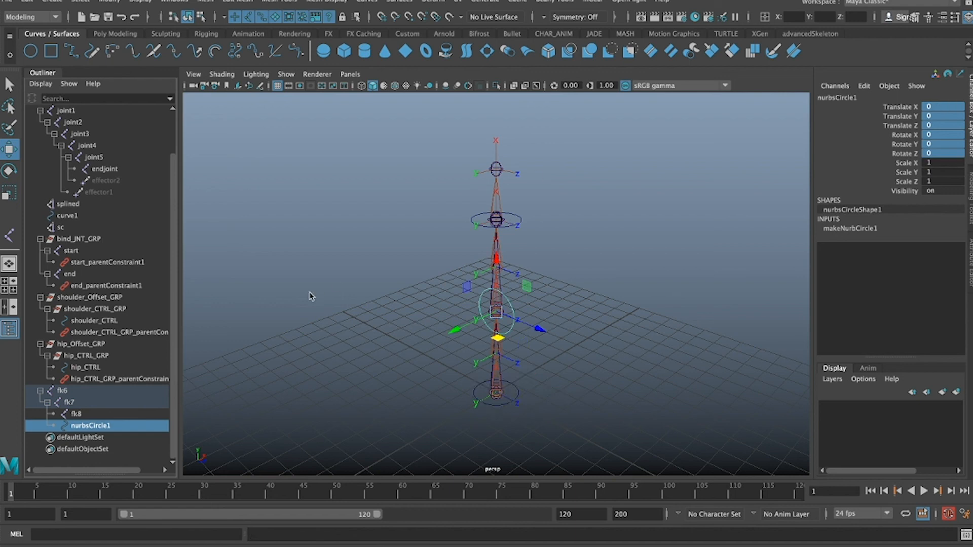
{"action": "left_click", "coordinate": [936, 152]}
{"action": "type", "text": "90"}
{"action": "key", "text": "Return"}
Step: Freeze the circle's transformations and wrap it in two nested groups at the top level, outside the fk hierarchy
{"action": "left_click", "coordinate": [124, 33]}
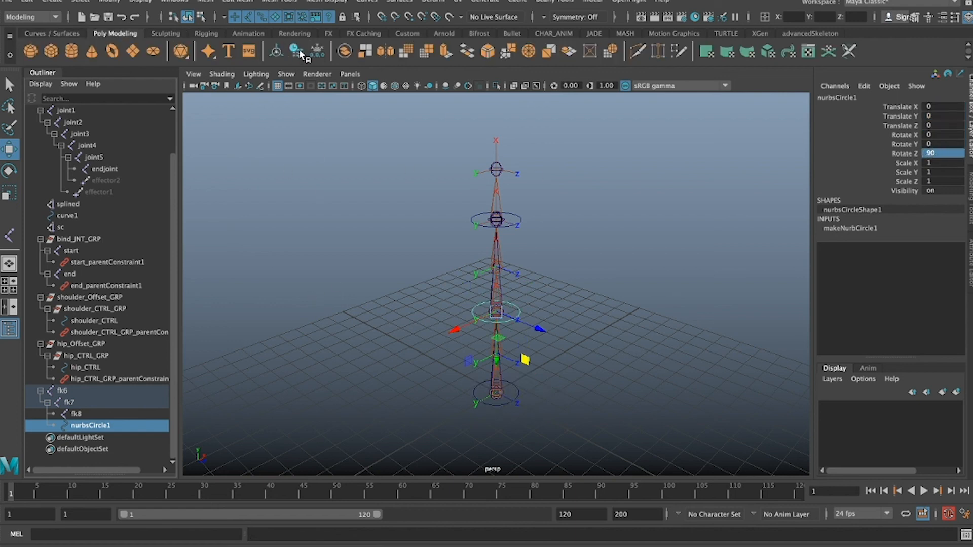
{"action": "left_click", "coordinate": [318, 51]}
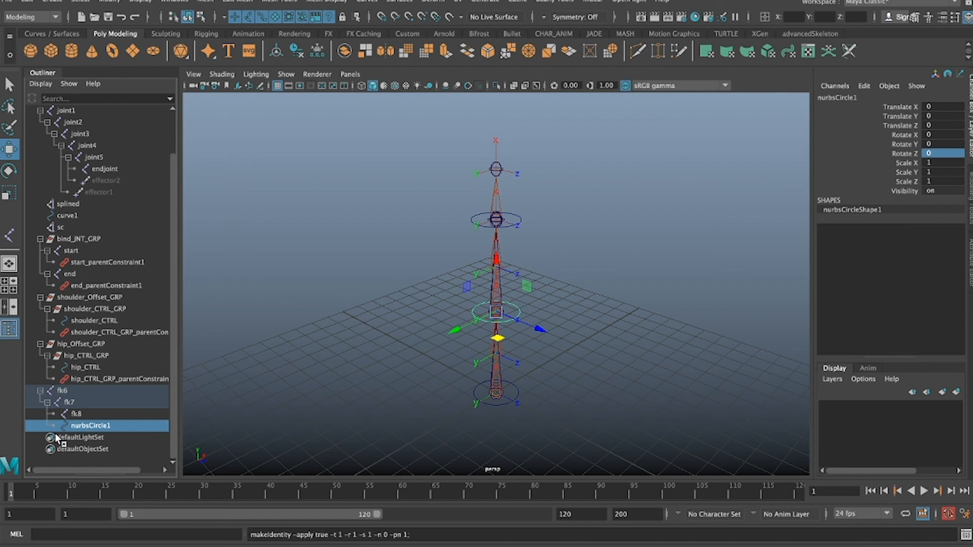
{"action": "key", "text": "super+g"}
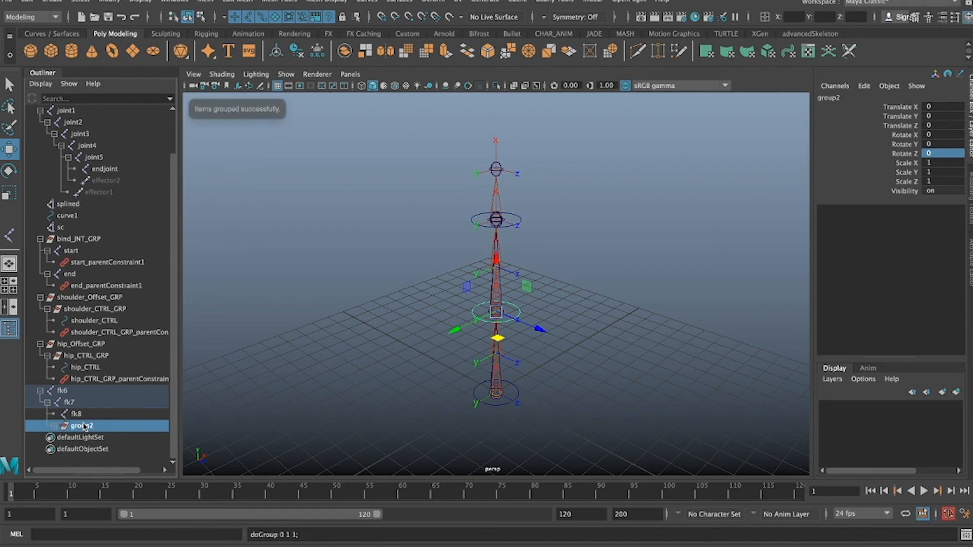
{"action": "left_click", "coordinate": [43, 427], "text": "shift"}
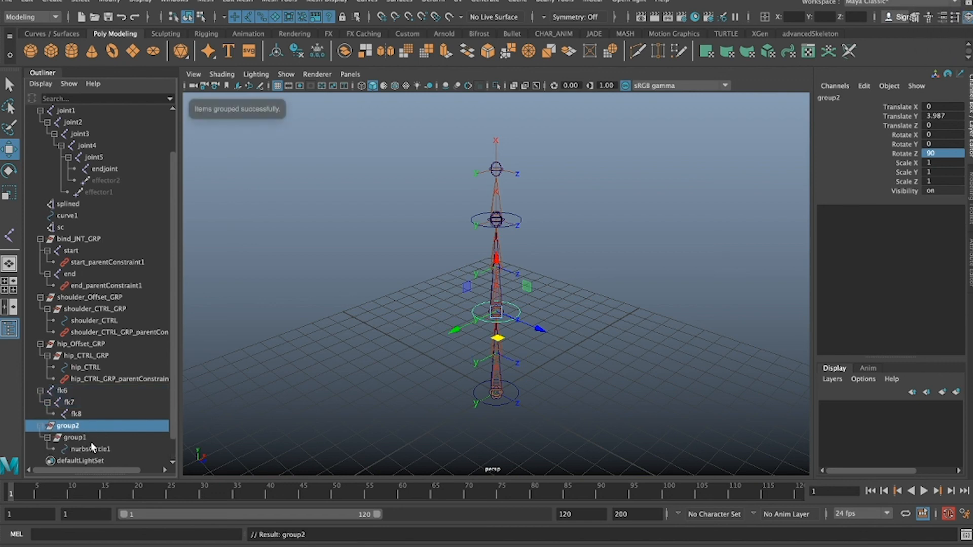
Step: Parent-constrain the fk7 joint to nurbsCircle1
{"action": "left_click", "coordinate": [95, 449]}
{"action": "left_click", "coordinate": [82, 403], "text": "ctrl"}
{"action": "key", "text": "space"}
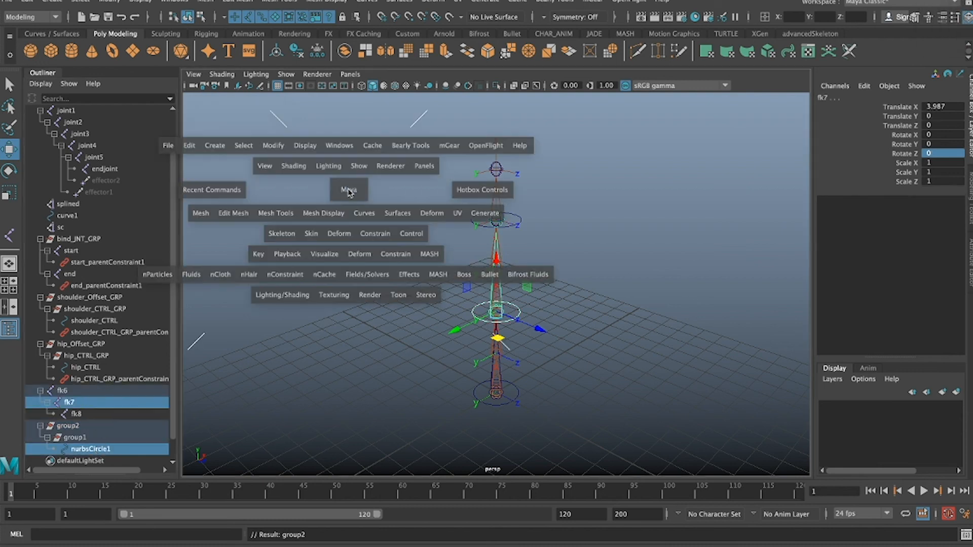
{"action": "left_click", "coordinate": [374, 232]}
{"action": "left_click", "coordinate": [395, 265]}
{"action": "left_click", "coordinate": [533, 306]}
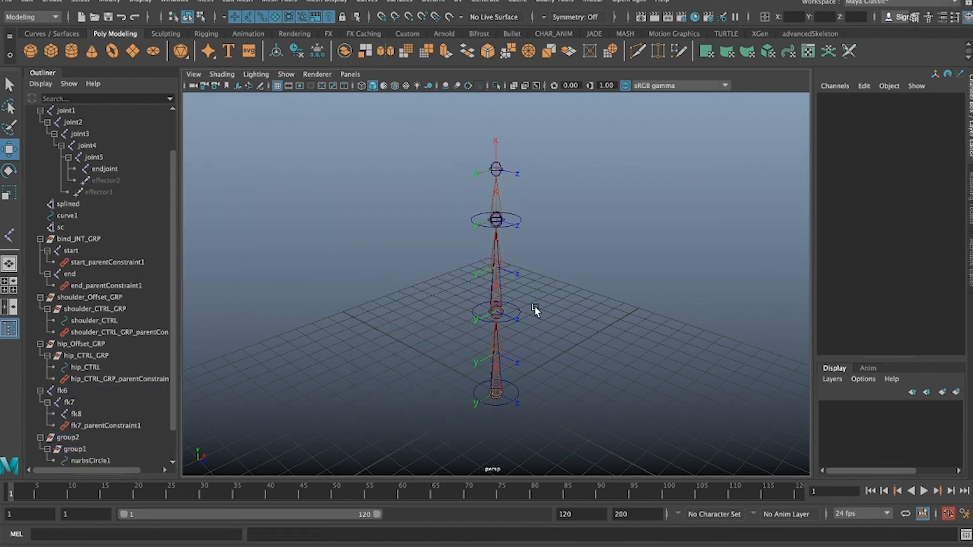
Step: Rotate nurbsCircle1 to test bending the upper spine, and cancel the auto-save of the student version file
{"action": "left_click", "coordinate": [515, 306]}
{"action": "key", "text": "e"}
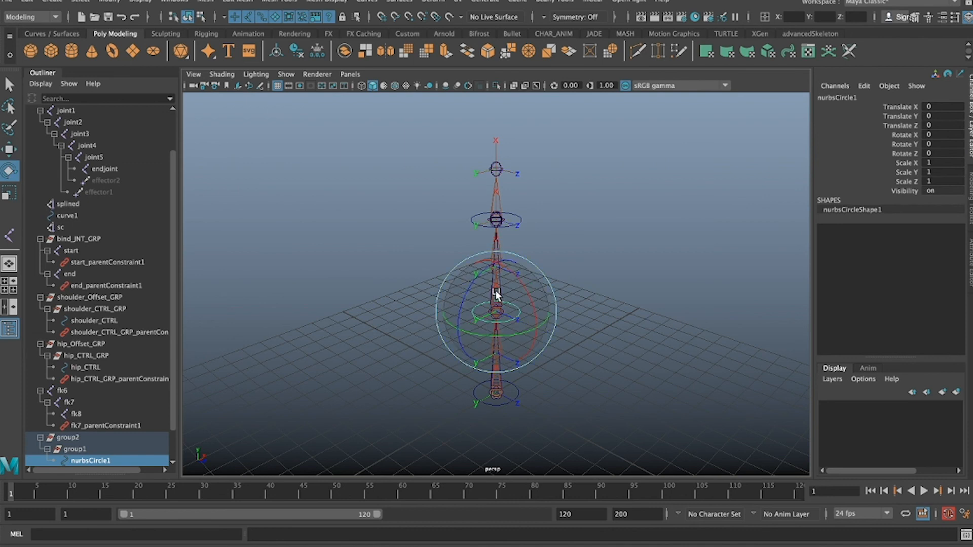
{"action": "left_click_drag", "start_coordinate": [495, 298], "coordinate": [461, 304]}
{"action": "left_click", "coordinate": [395, 273]}
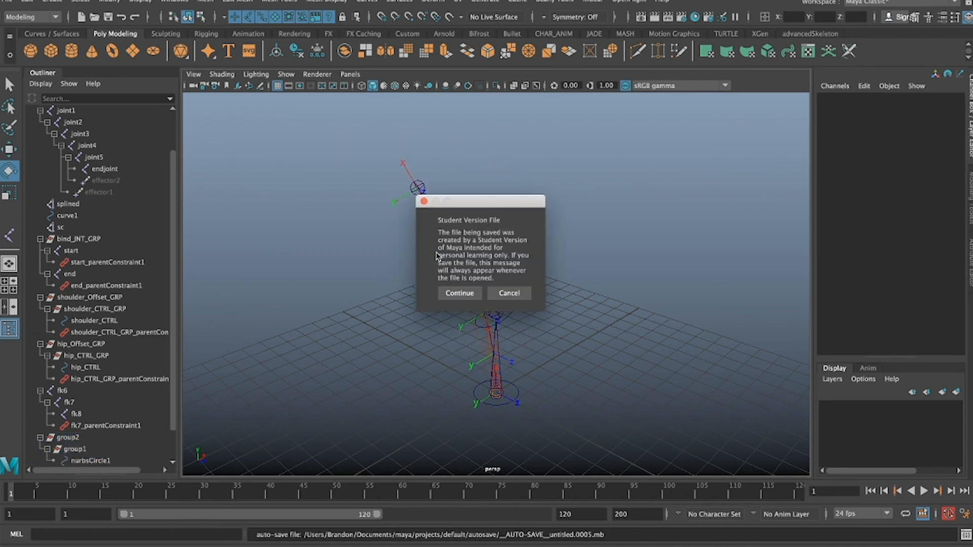
{"action": "left_click", "coordinate": [510, 292]}
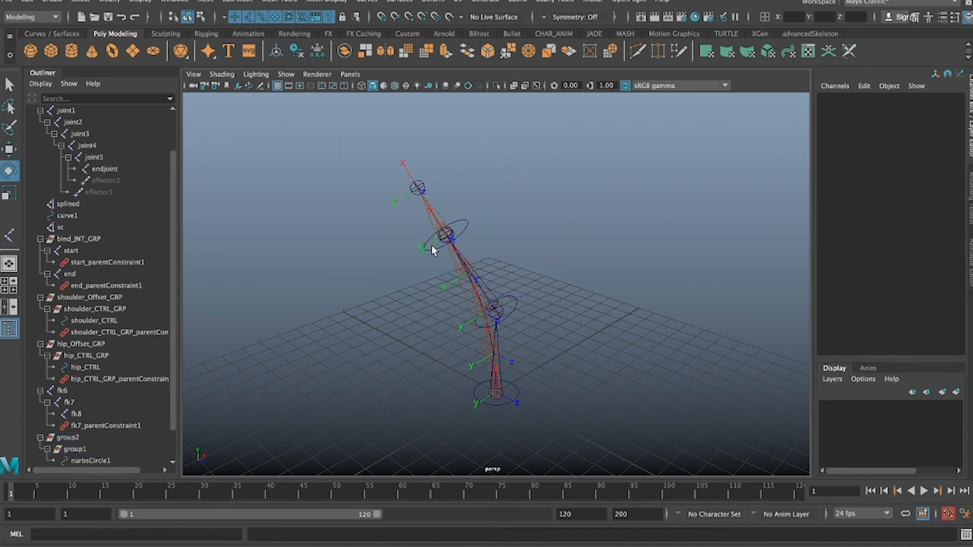
Step: Try moving shoulder_CTRL along its Y axis in the bent pose and undo the move
{"action": "left_click", "coordinate": [431, 245]}
{"action": "key", "text": "w"}
{"action": "left_click_drag", "start_coordinate": [427, 247], "coordinate": [409, 253]}
{"action": "key", "text": "ctrl+z"}
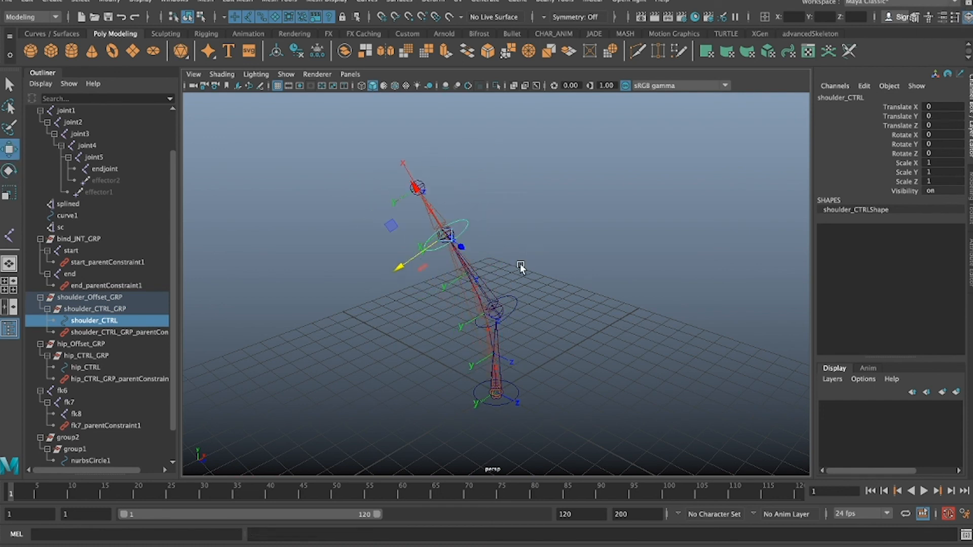
Step: Reset nurbsCircle1's Rotate X, Y and Z to 0 and clear the selection
{"action": "left_click", "coordinate": [514, 311]}
{"action": "left_click_drag", "start_coordinate": [935, 153], "coordinate": [935, 135]}
{"action": "type", "text": "0"}
{"action": "key", "text": "Return"}
{"action": "left_click", "coordinate": [780, 269]}
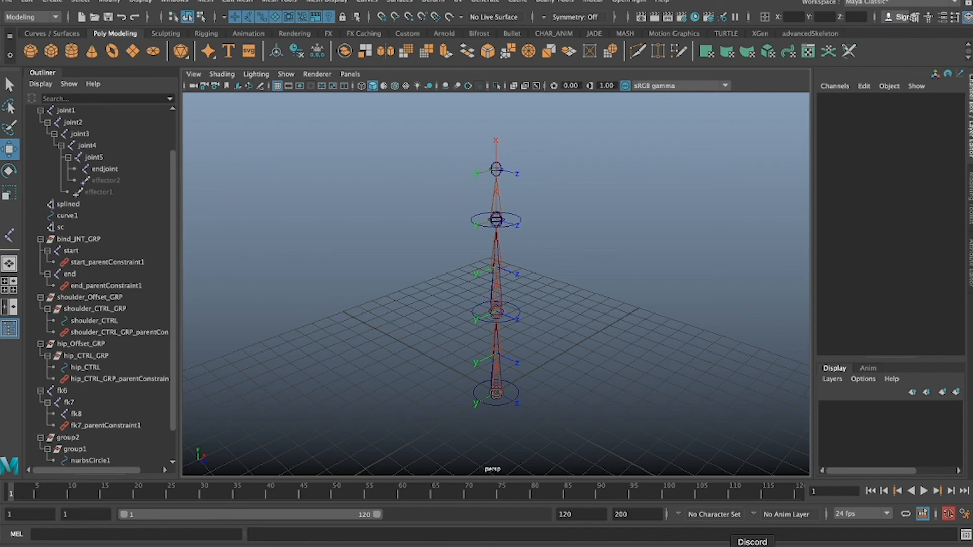
Step: Switch to Discord to check the meeting call and return to Maya
{"action": "left_click", "coordinate": [752, 544]}
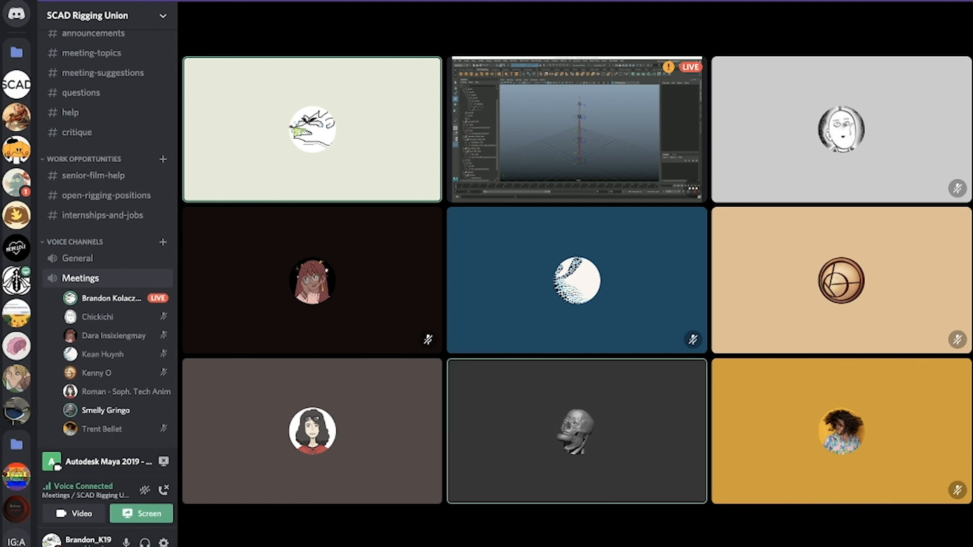
{"action": "mouse_move", "coordinate": [662, 450]}
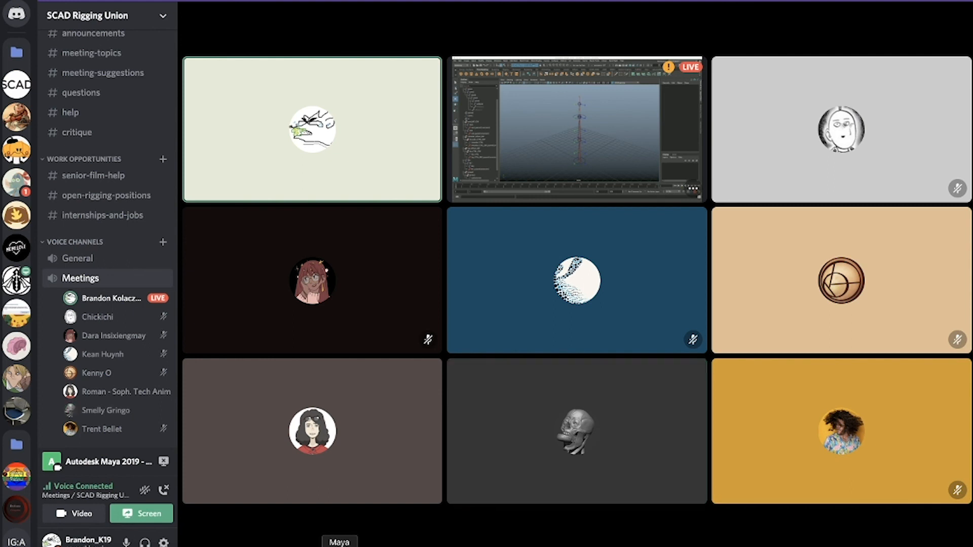
{"action": "left_click", "coordinate": [339, 546]}
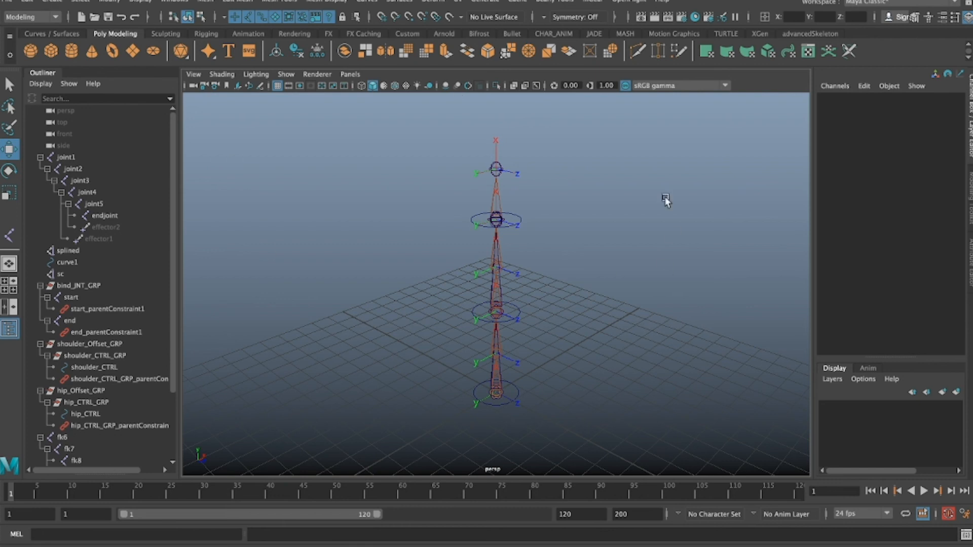
{"action": "left_click", "coordinate": [65, 157]}
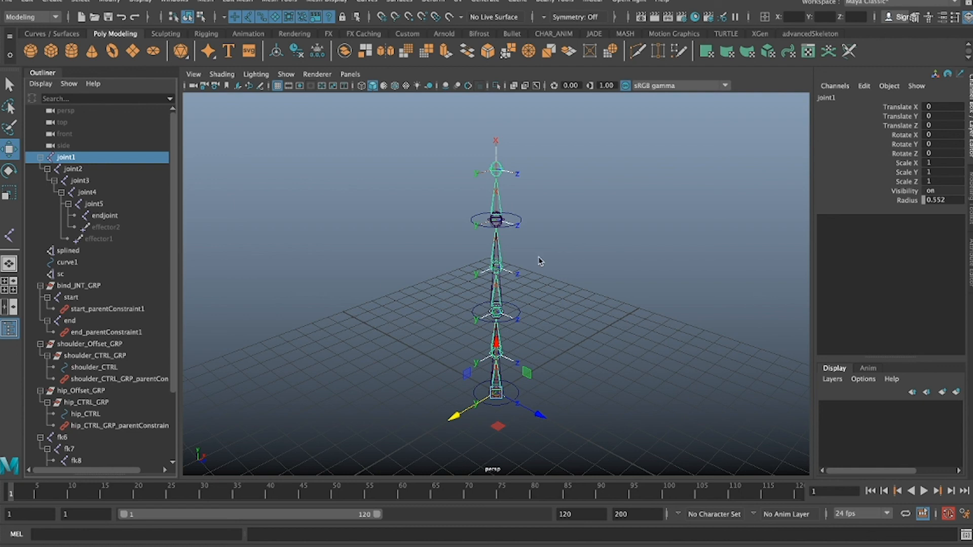
{"action": "left_click", "coordinate": [555, 255]}
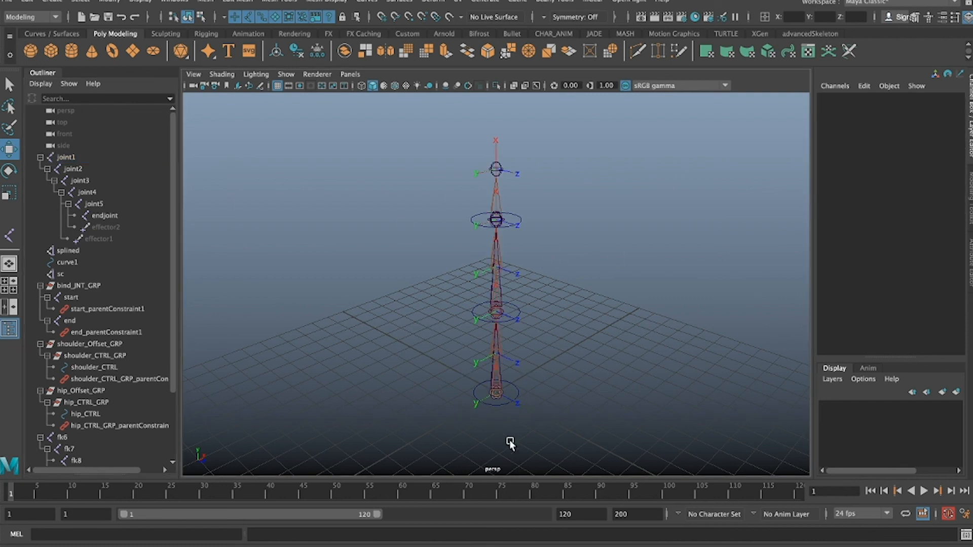
Step: Try to group everything from joint1 to group2 under a new group named ik
{"action": "left_click", "coordinate": [66, 157]}
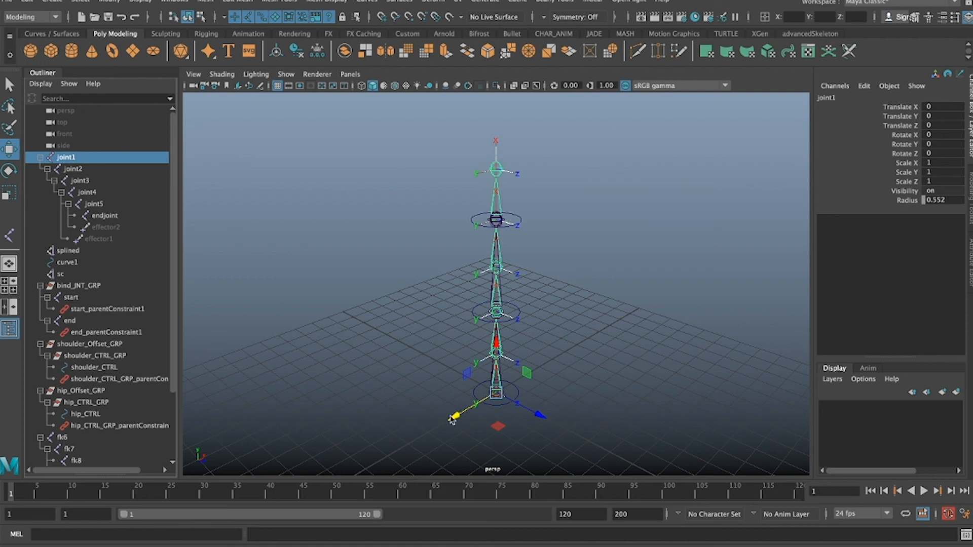
{"action": "left_click", "coordinate": [41, 157]}
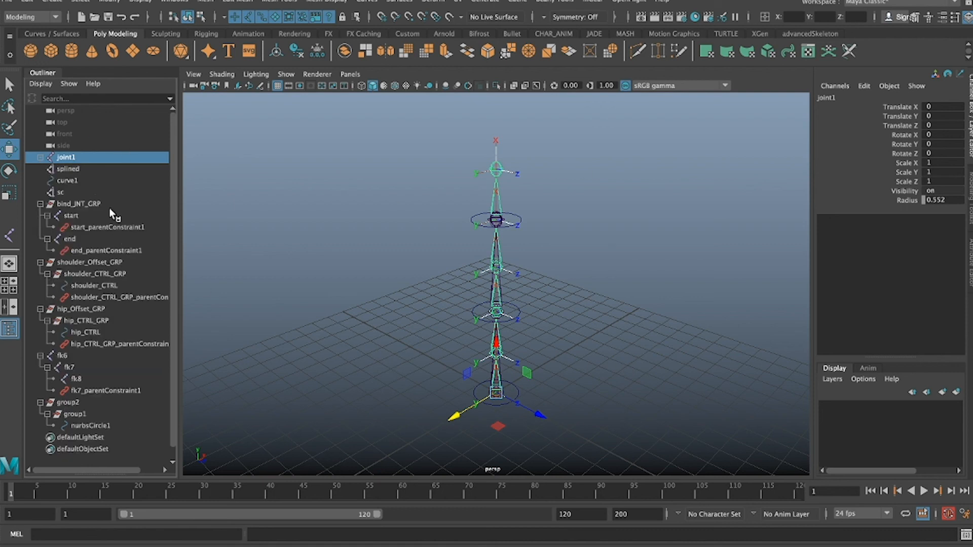
{"action": "left_click", "coordinate": [40, 403]}
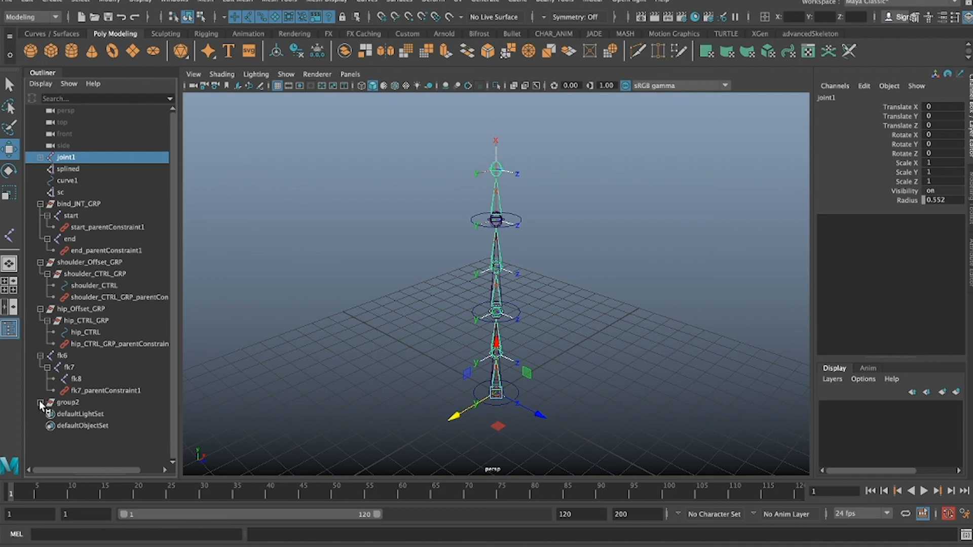
{"action": "left_click", "coordinate": [69, 403]}
{"action": "left_click", "coordinate": [75, 161], "text": "shift"}
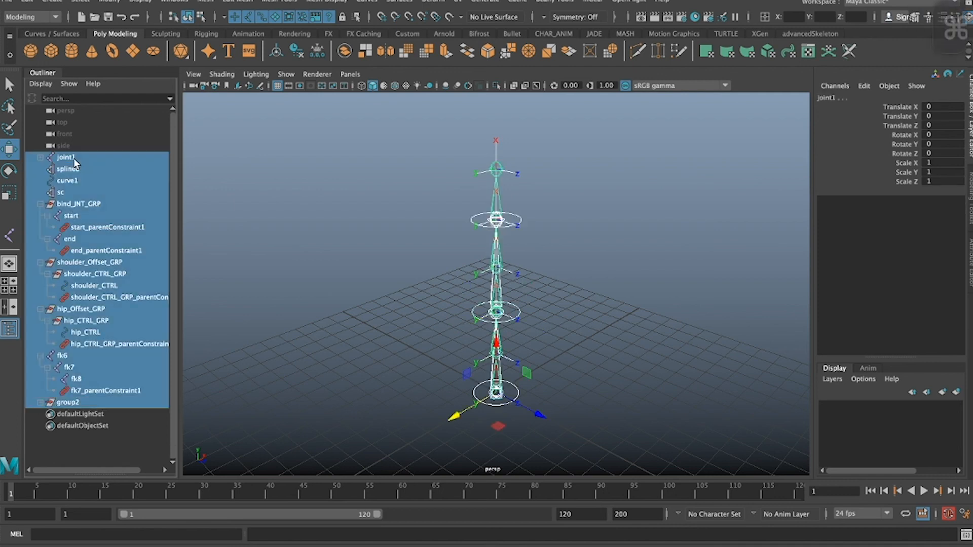
{"action": "key", "text": "ctrl+g"}
{"action": "double_click", "coordinate": [75, 157]}
{"action": "type", "text": "ik"}
{"action": "key", "text": "Return"}
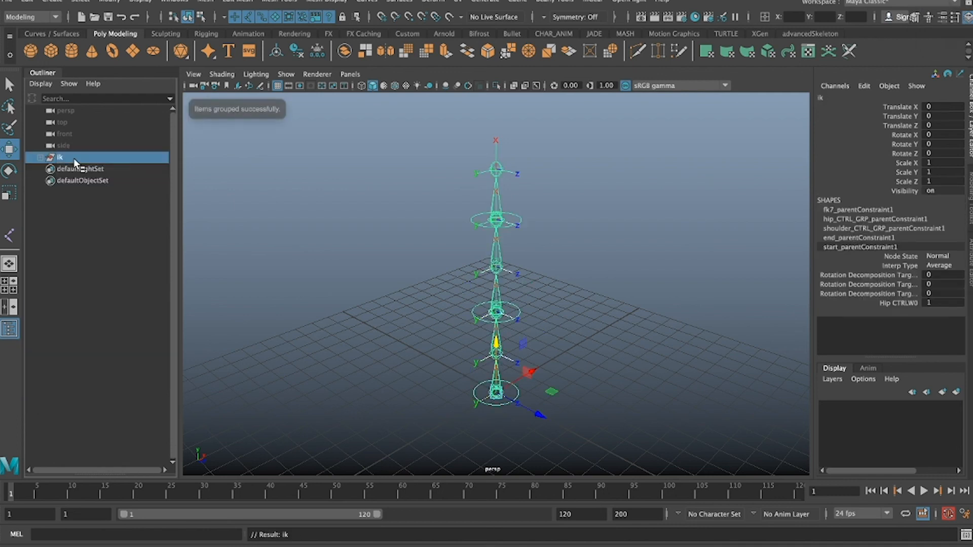
Step: Inspect the contents of the ik group and undo the grouping
{"action": "left_click", "coordinate": [317, 254]}
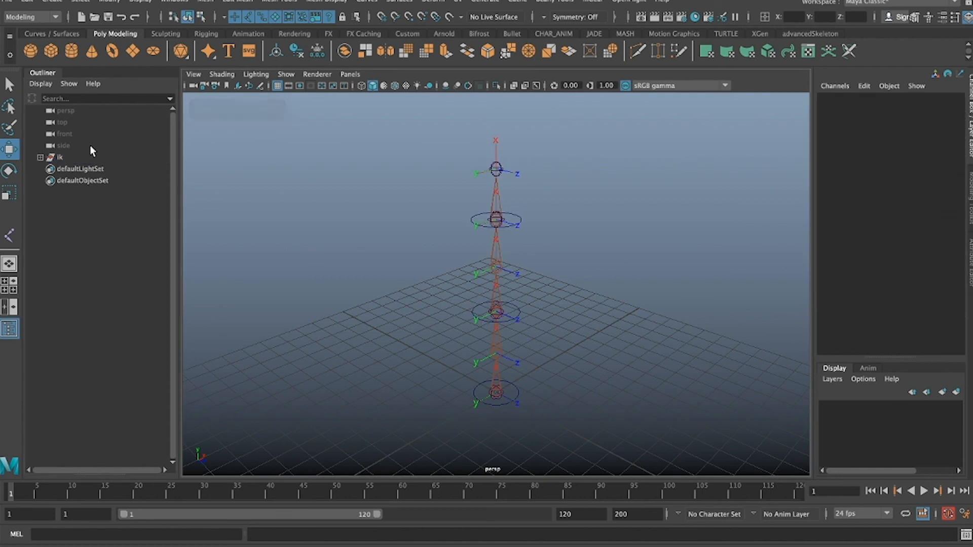
{"action": "left_click", "coordinate": [40, 158]}
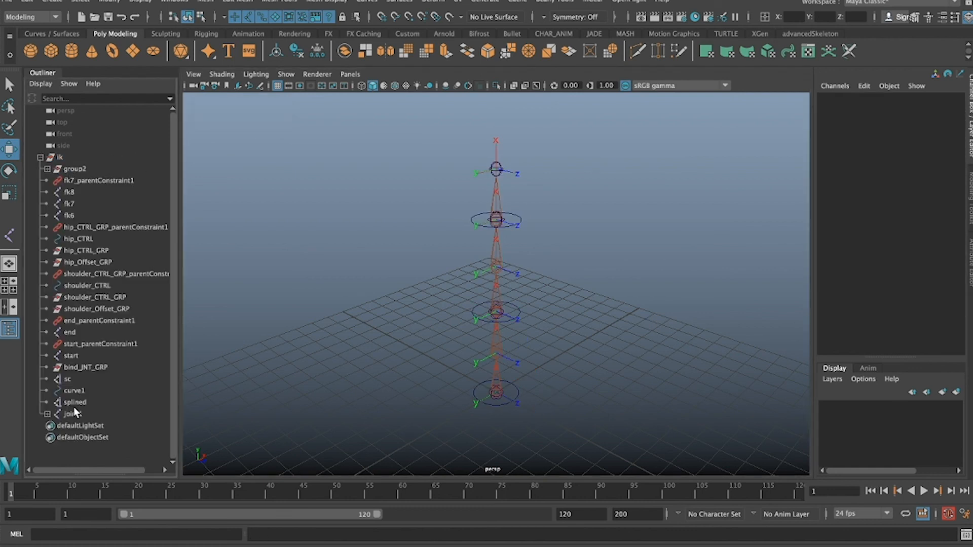
{"action": "key", "text": "super+z"}
{"action": "key", "text": "super+z"}
{"action": "key", "text": "super+z"}
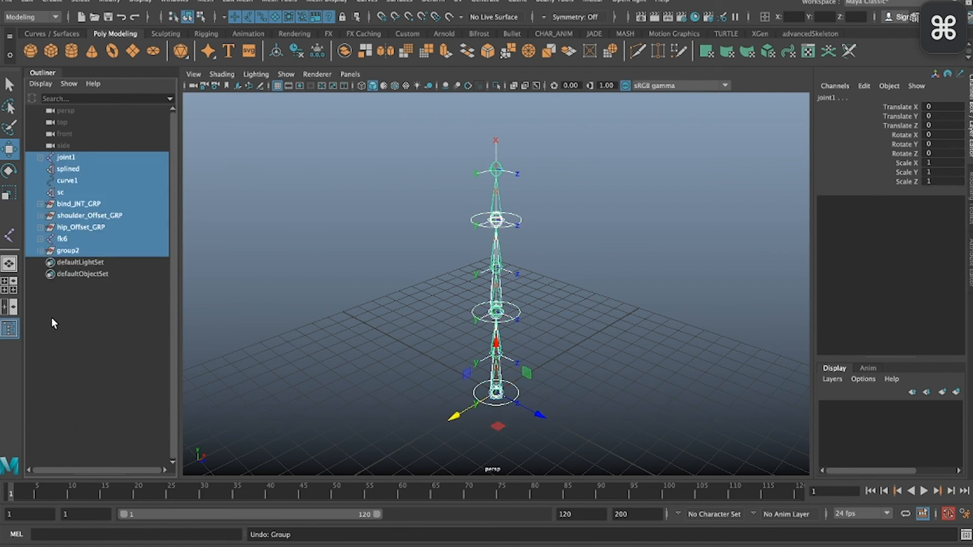
Step: Group the collapsed rig nodes from joint1 to group2 under a group named ik and list its contents
{"action": "left_click", "coordinate": [66, 157]}
{"action": "left_click", "coordinate": [71, 249], "text": "shift"}
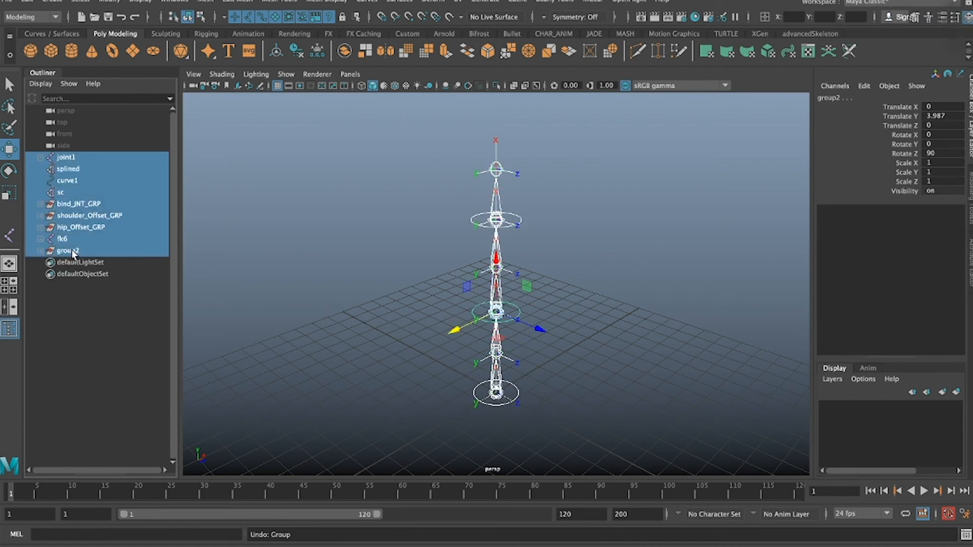
{"action": "key", "text": "super+g"}
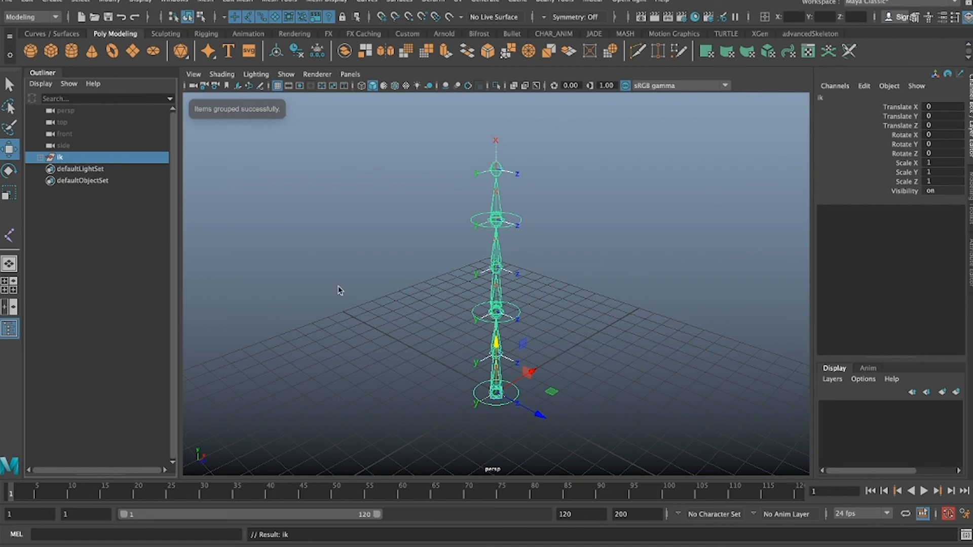
{"action": "left_click", "coordinate": [338, 287]}
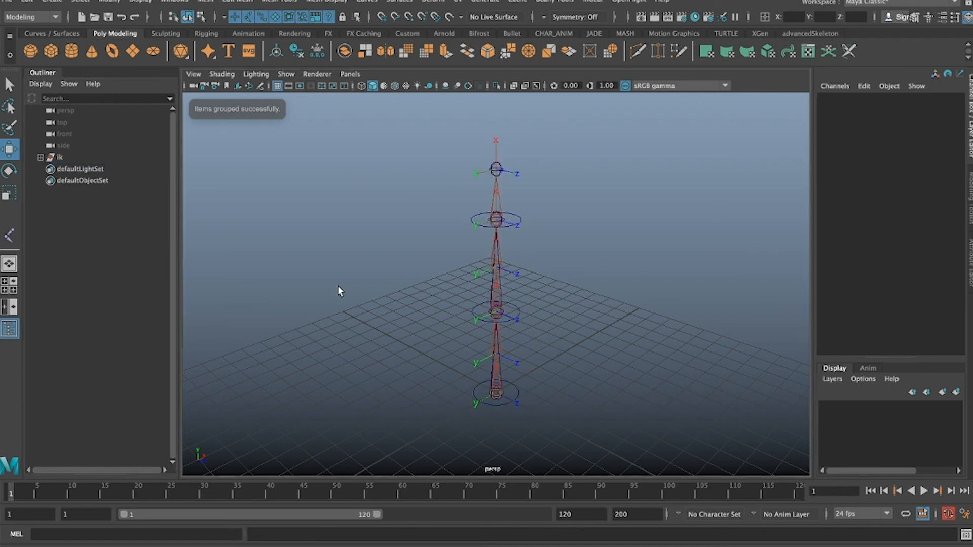
{"action": "left_click", "coordinate": [40, 157]}
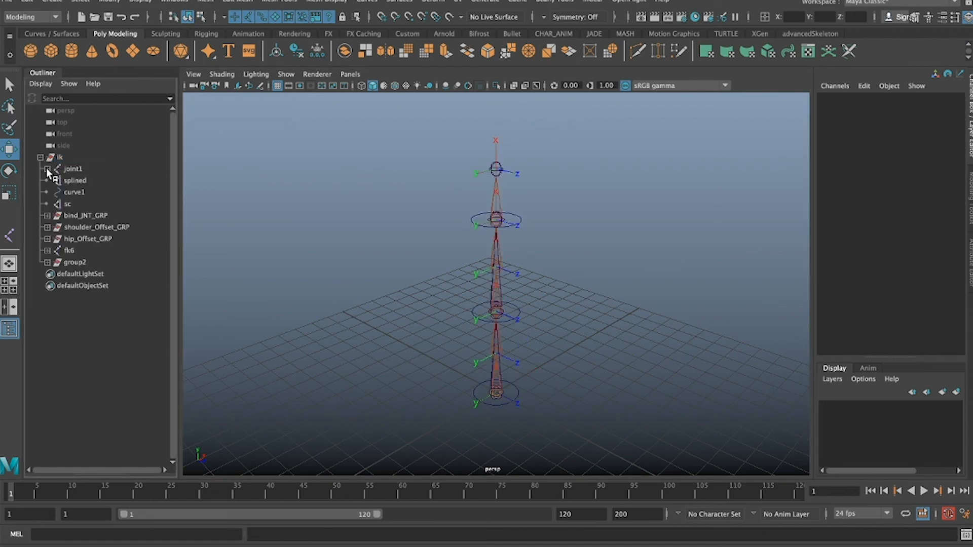
Step: Duplicate the joint1 chain twice outside the ik group and expand the second copy's hierarchy
{"action": "left_click", "coordinate": [47, 169], "text": "shift"}
{"action": "left_click", "coordinate": [85, 172]}
{"action": "key", "text": "super+d"}
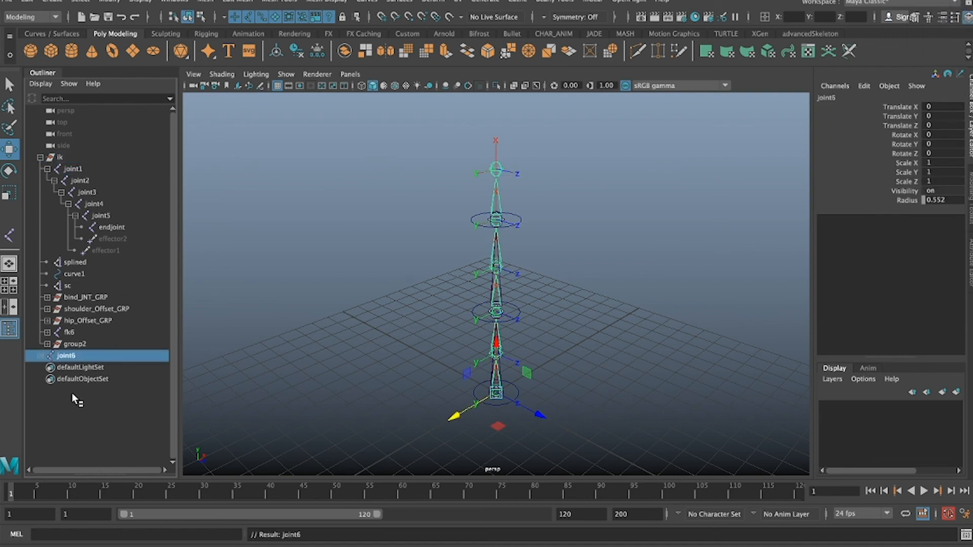
{"action": "key", "text": "super+d"}
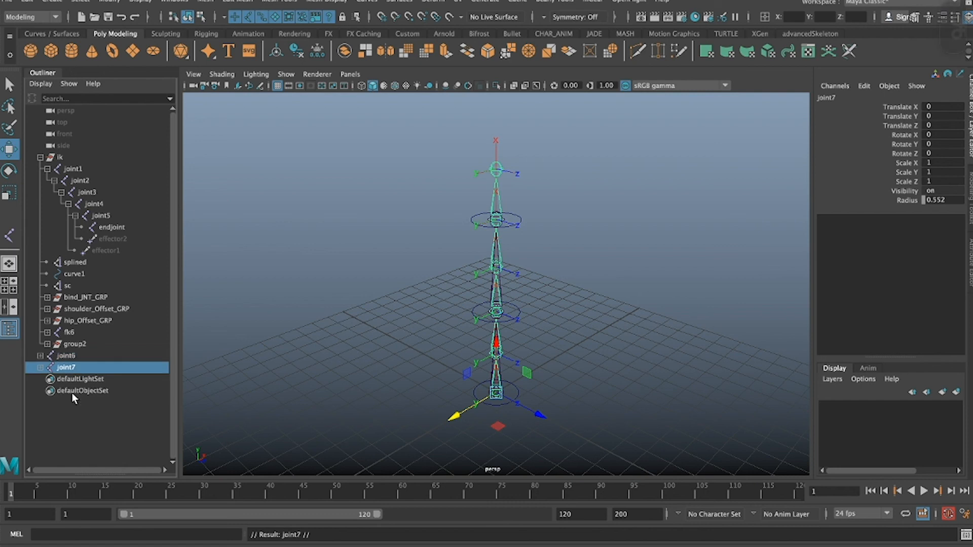
{"action": "left_click", "coordinate": [41, 368]}
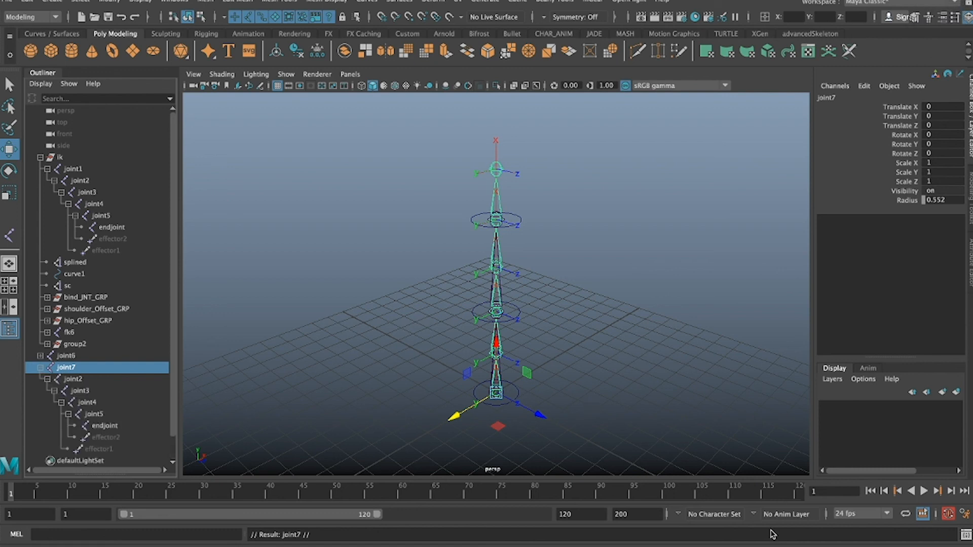
Step: Try moving the mid-spine circle control, undo the move and clear the selection
{"action": "left_click", "coordinate": [637, 391]}
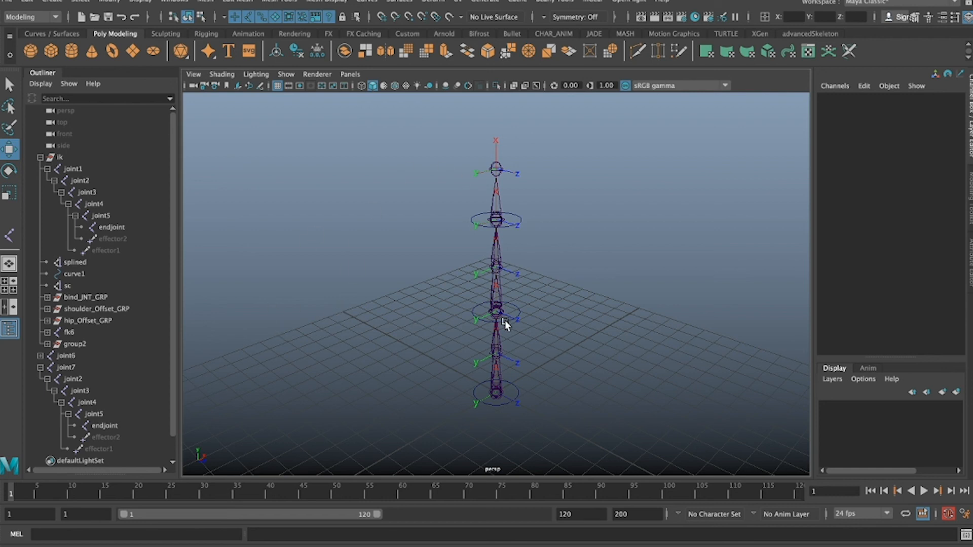
{"action": "left_click", "coordinate": [517, 312]}
{"action": "left_click_drag", "start_coordinate": [496, 310], "coordinate": [494, 287]}
{"action": "key", "text": "ctrl+z"}
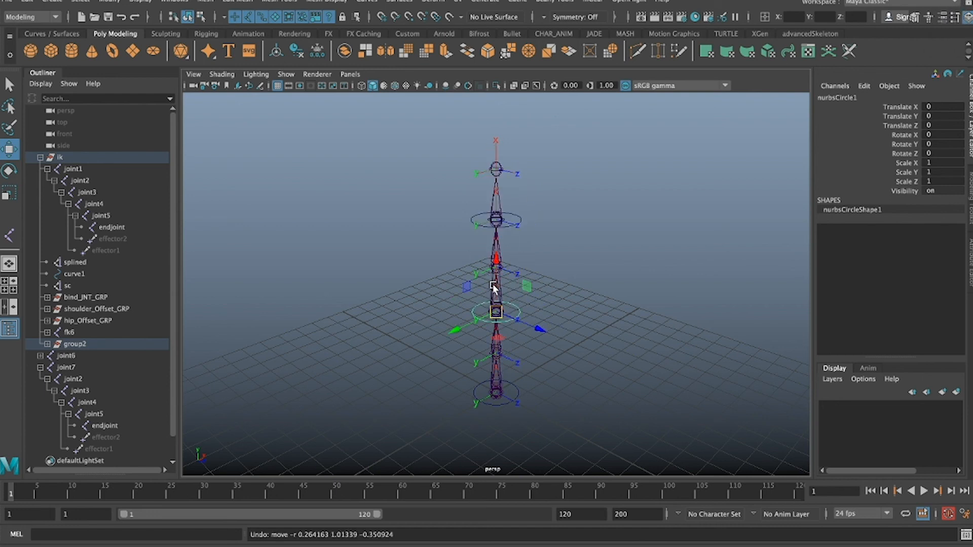
{"action": "left_click", "coordinate": [383, 310]}
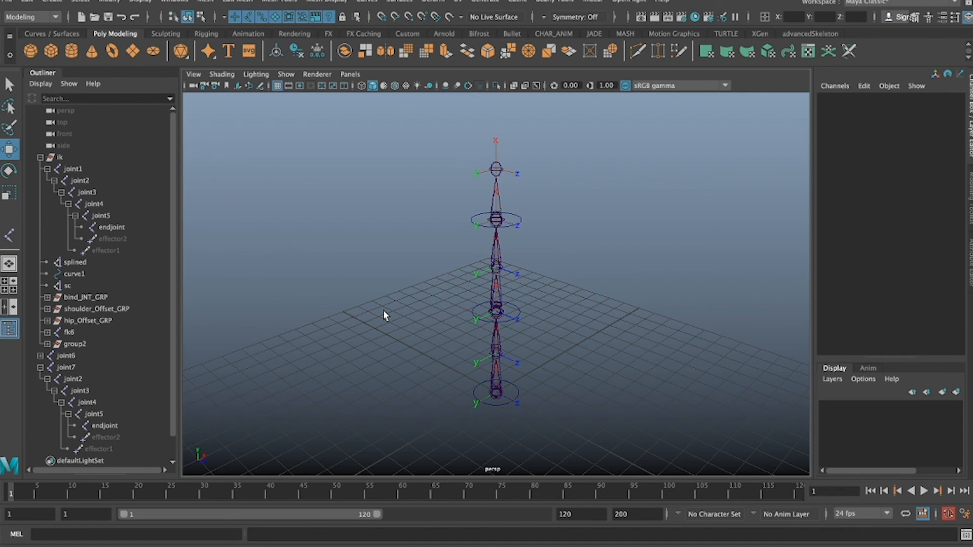
Step: Switch to Discord to look at the call participants and return to Maya
{"action": "left_click", "coordinate": [753, 545]}
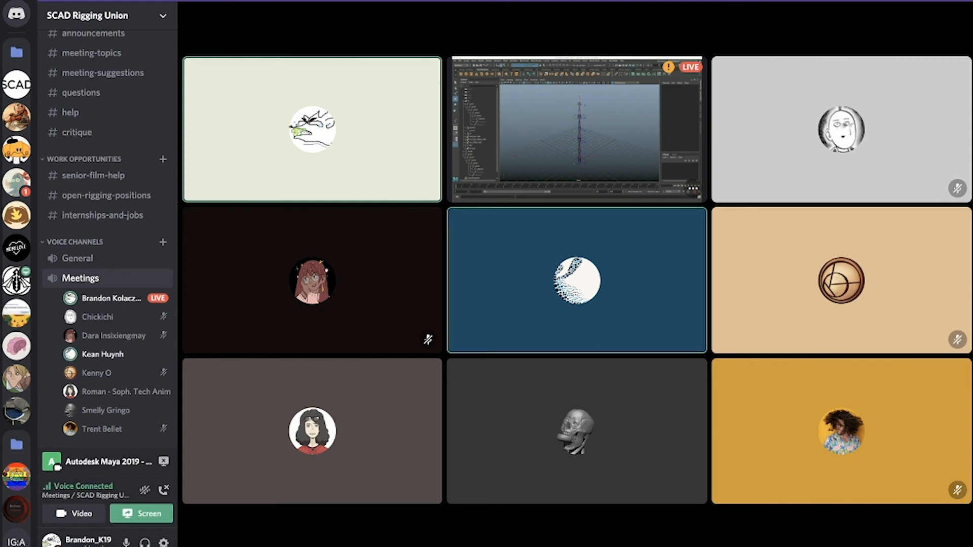
{"action": "mouse_move", "coordinate": [605, 337]}
{"action": "mouse_move", "coordinate": [469, 360]}
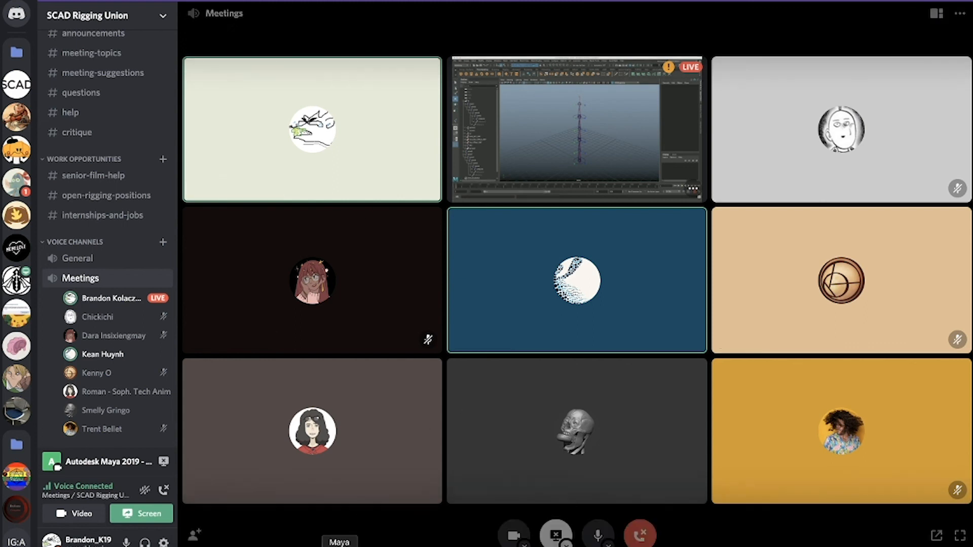
{"action": "mouse_move", "coordinate": [384, 535]}
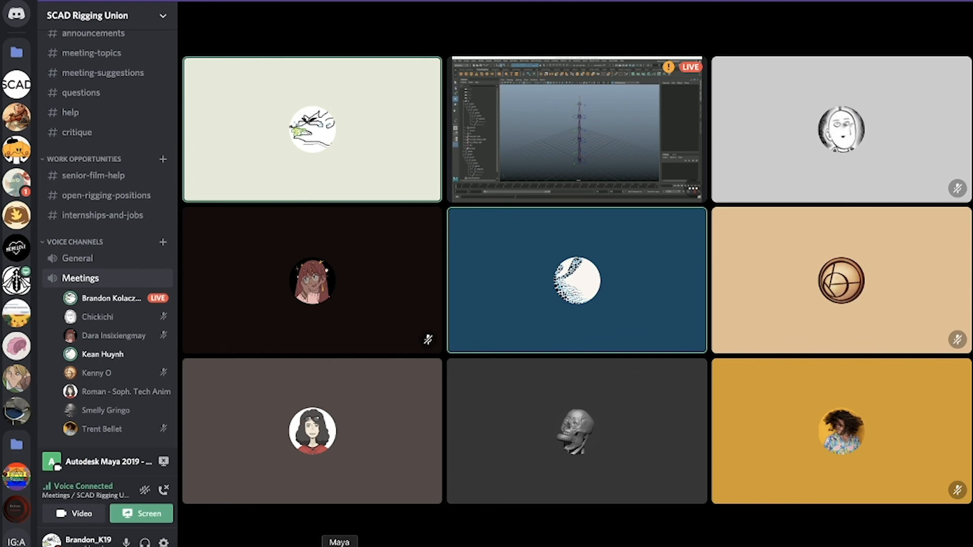
{"action": "left_click", "coordinate": [338, 546]}
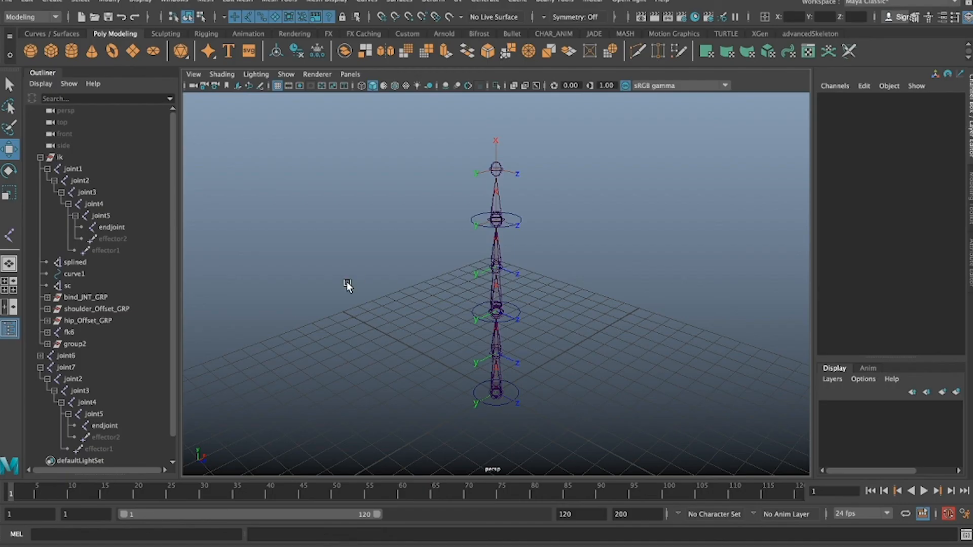
Step: Delete the effectors, IK handles, curve, control groups and both duplicated joint chains, keeping the original joint1 chain
{"action": "scroll", "coordinate": [96, 239], "scroll_direction": "down", "scroll_amount": 1}
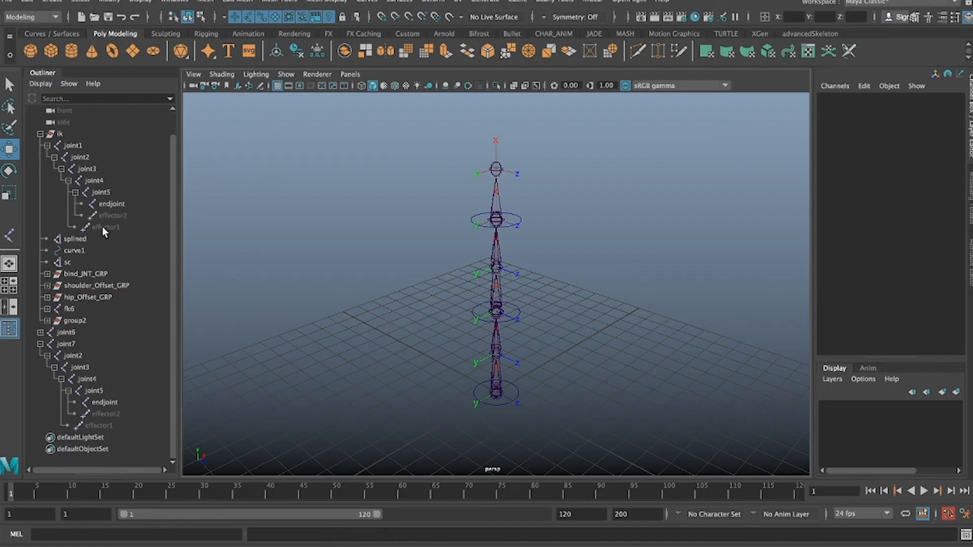
{"action": "left_click_drag", "start_coordinate": [108, 213], "coordinate": [115, 425]}
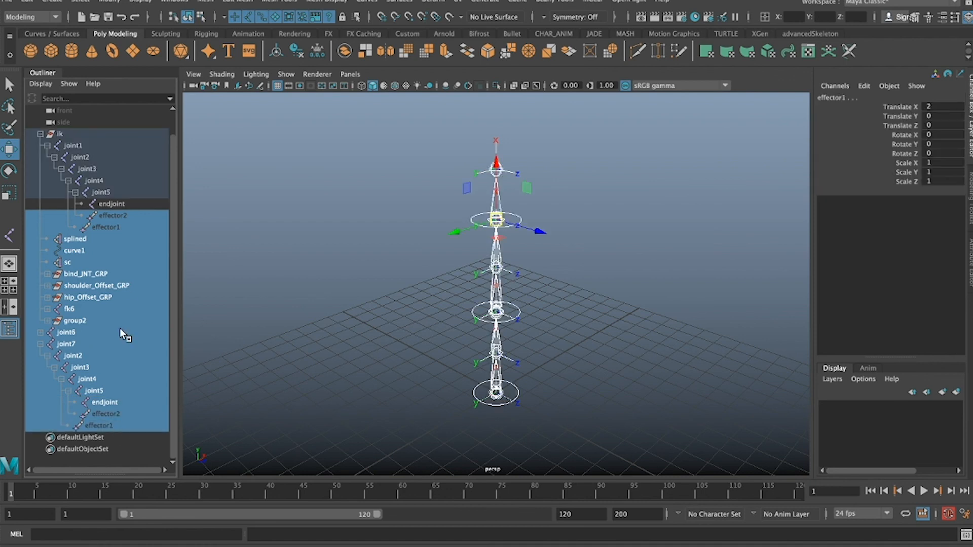
{"action": "key", "text": "Delete"}
Step: Unparent joint1 from the ik group and delete the group
{"action": "left_click", "coordinate": [74, 168]}
{"action": "key", "text": "shift+p"}
{"action": "left_click", "coordinate": [65, 158]}
{"action": "key", "text": "Delete"}
Step: Delete joint2 with all joints below it, leaving only joint1 in the scene
{"action": "left_click", "coordinate": [72, 159]}
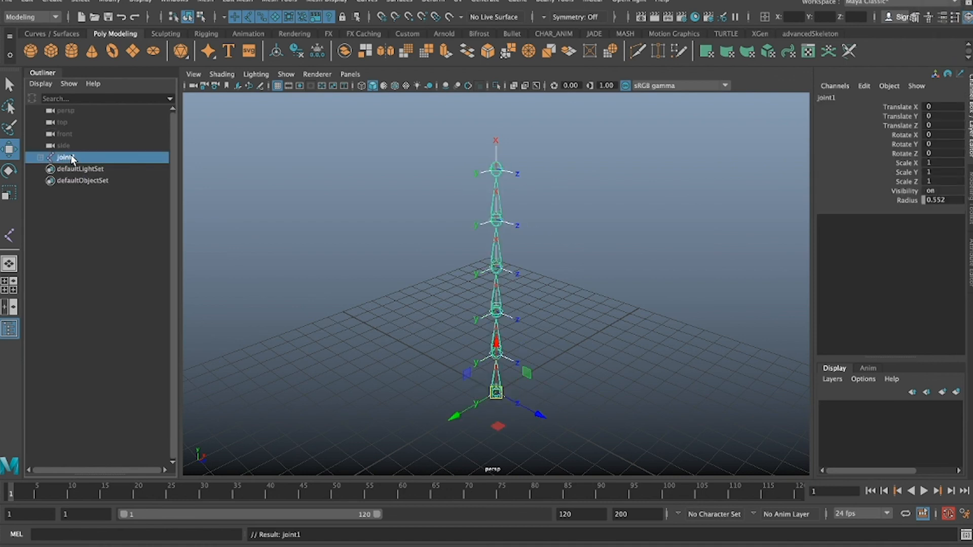
{"action": "left_click", "coordinate": [39, 158], "text": "shift"}
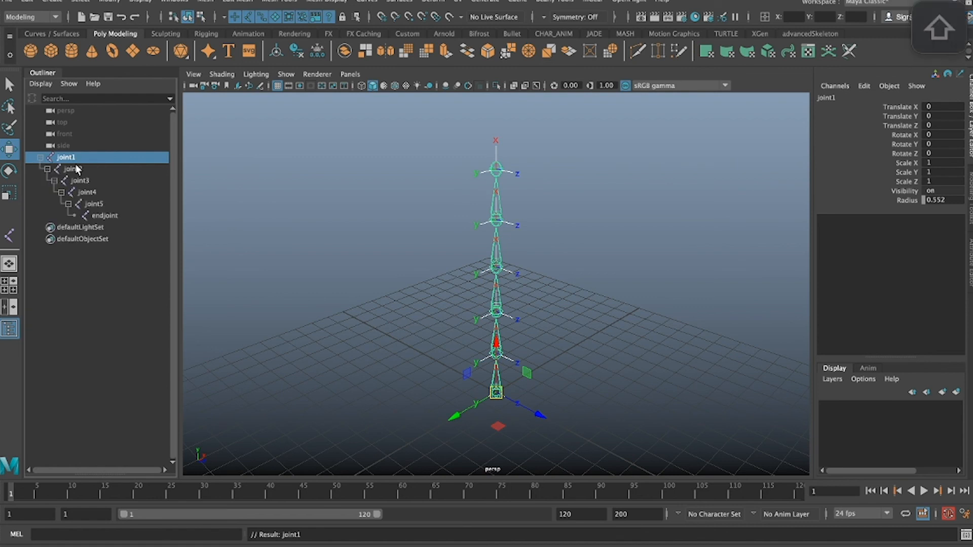
{"action": "left_click", "coordinate": [76, 168]}
{"action": "key", "text": "Delete"}
Step: Duplicate joint1 twice to get three overlapping single joints at the origin
{"action": "left_click", "coordinate": [75, 157]}
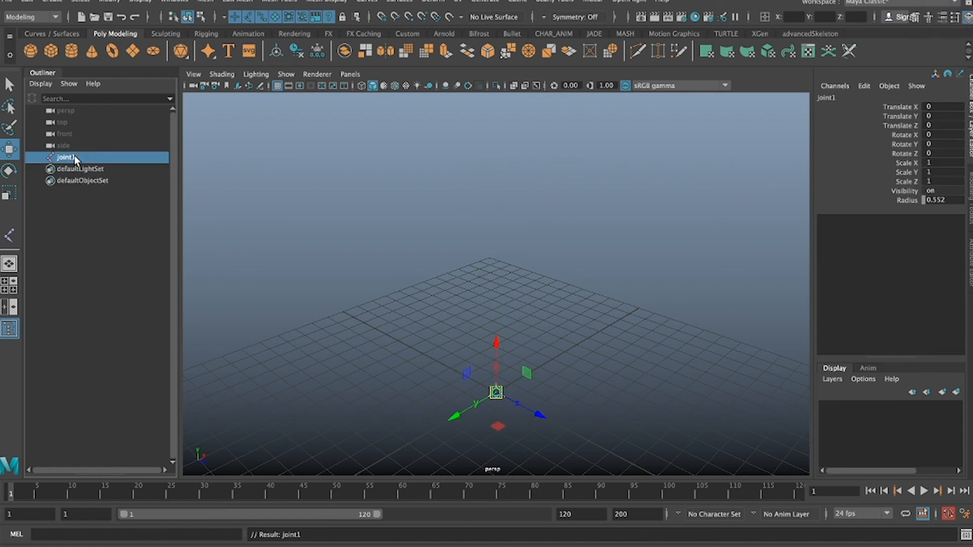
{"action": "key", "text": "ctrl+d"}
{"action": "key", "text": "ctrl+d"}
{"action": "key", "text": "f"}
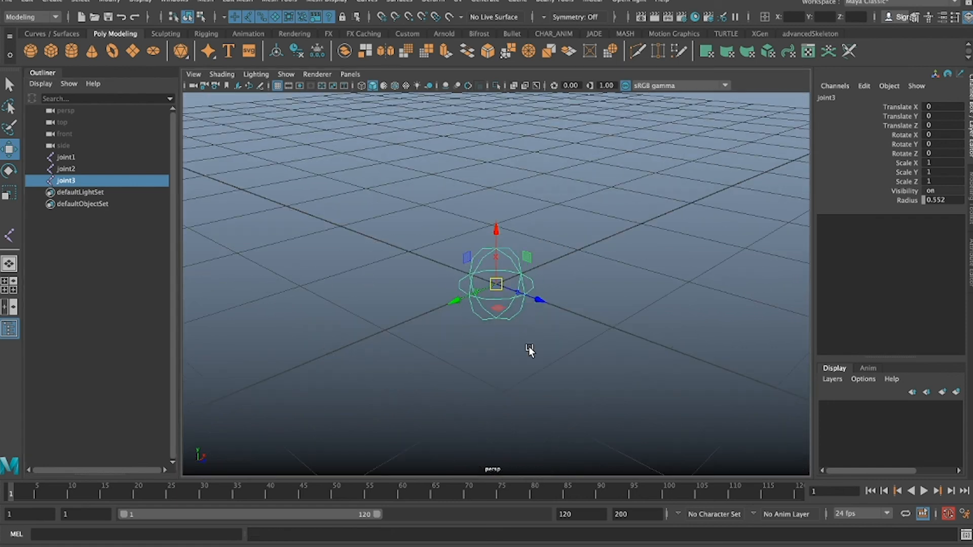
Step: Try moving the three overlapping joints together, undo the move and clear the selection
{"action": "left_click", "coordinate": [71, 157]}
{"action": "left_click", "coordinate": [72, 181], "text": "shift"}
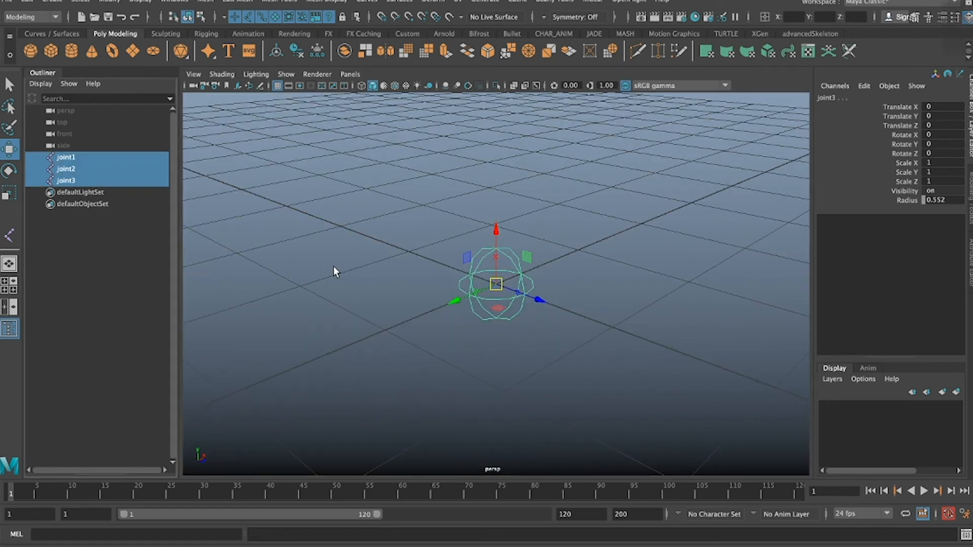
{"action": "left_click_drag", "start_coordinate": [333, 266], "coordinate": [379, 266], "text": "alt"}
{"action": "left_click_drag", "start_coordinate": [532, 247], "coordinate": [568, 205]}
{"action": "key", "text": "ctrl+z"}
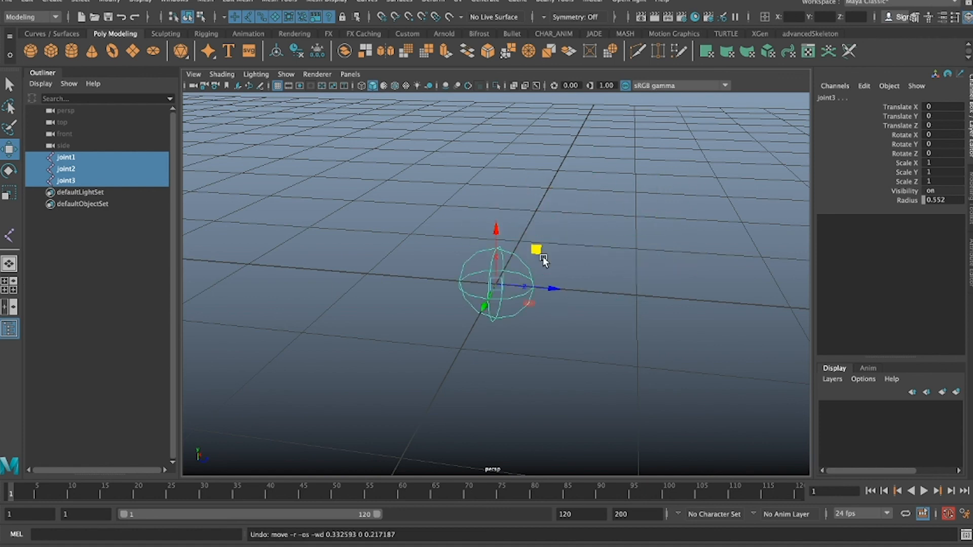
{"action": "key", "text": "f"}
{"action": "left_click_drag", "start_coordinate": [542, 257], "coordinate": [582, 250], "text": "alt"}
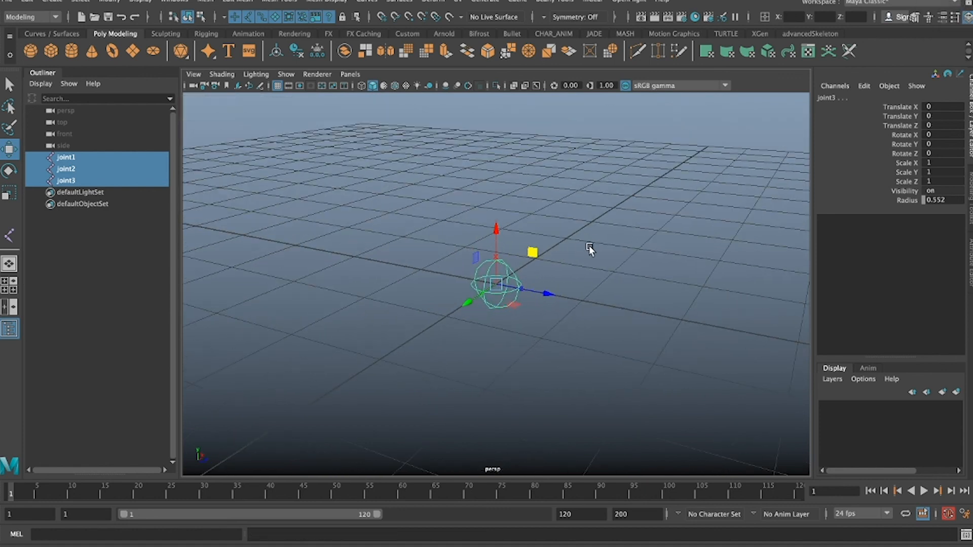
{"action": "left_click", "coordinate": [438, 179]}
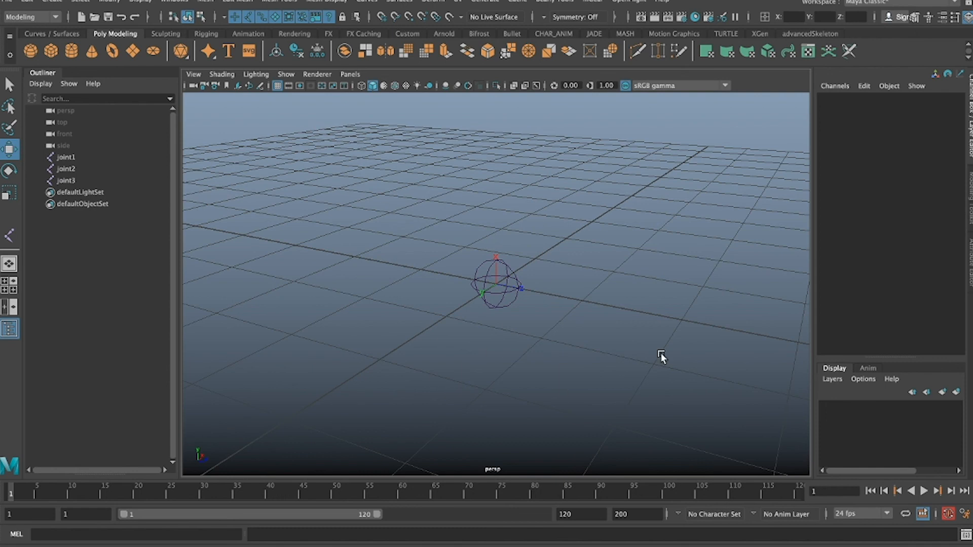
Step: Rename joint1, joint2 and joint3 as bind, fk and ik
{"action": "left_click", "coordinate": [78, 155]}
{"action": "double_click", "coordinate": [66, 158]}
{"action": "type", "text": "bind"}
{"action": "key", "text": "Return"}
{"action": "double_click", "coordinate": [76, 169]}
{"action": "type", "text": "fk"}
{"action": "key", "text": "Return"}
{"action": "double_click", "coordinate": [76, 181]}
{"action": "type", "text": "ik"}
{"action": "key", "text": "Return"}
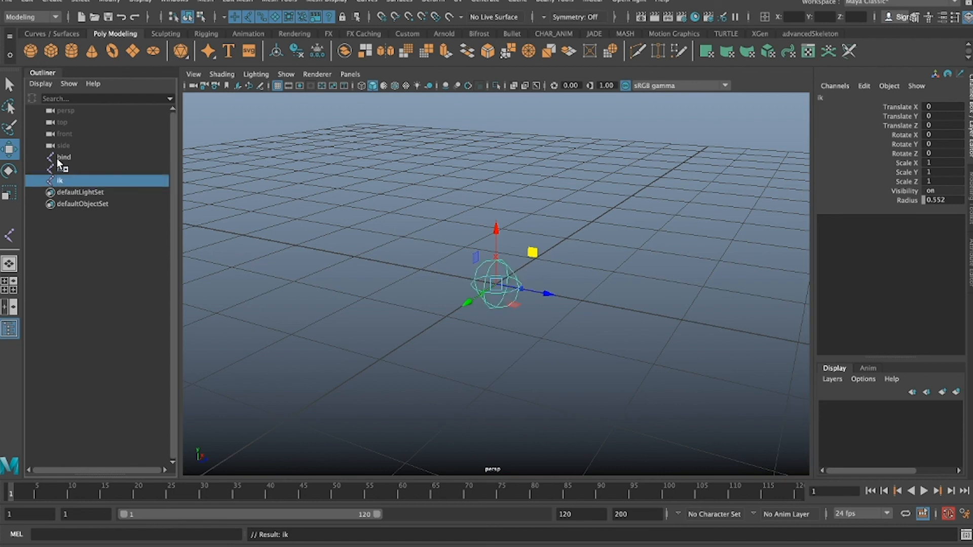
{"action": "left_click", "coordinate": [64, 158]}
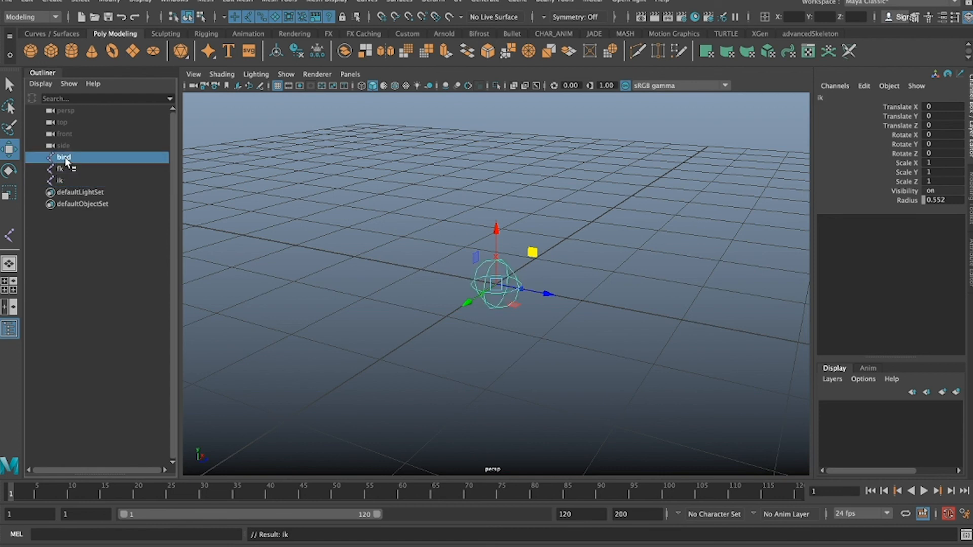
{"action": "left_click", "coordinate": [66, 169]}
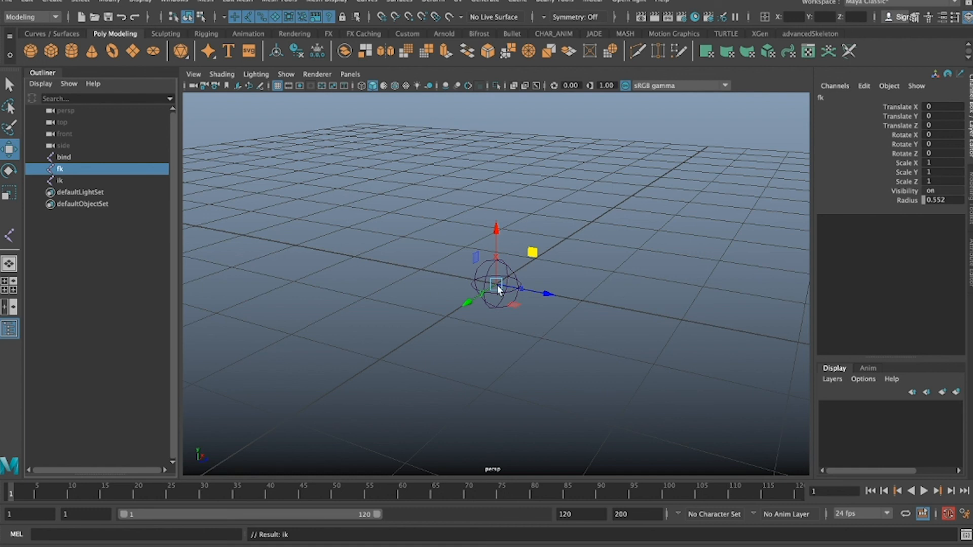
{"action": "left_click_drag", "start_coordinate": [47, 157], "coordinate": [67, 178]}
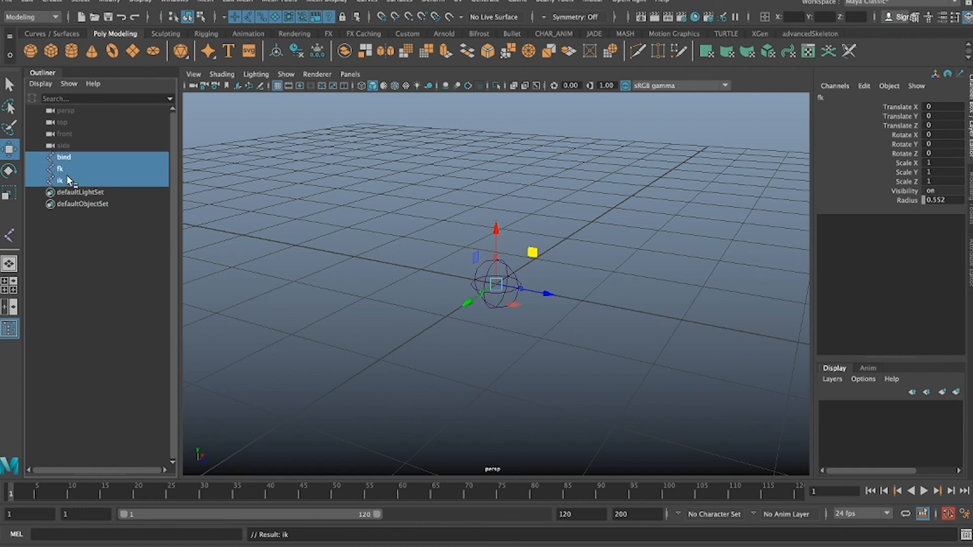
{"action": "left_click", "coordinate": [65, 167]}
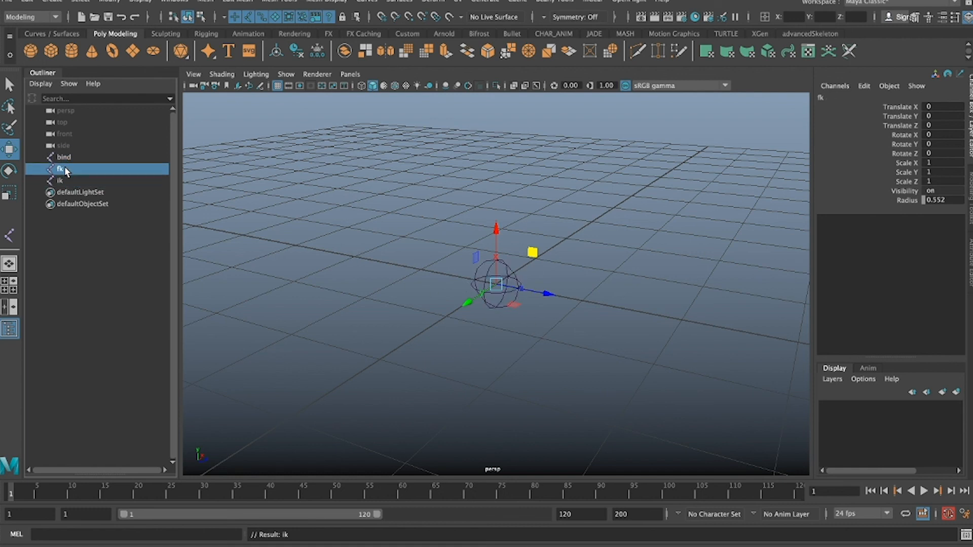
{"action": "left_click", "coordinate": [67, 158]}
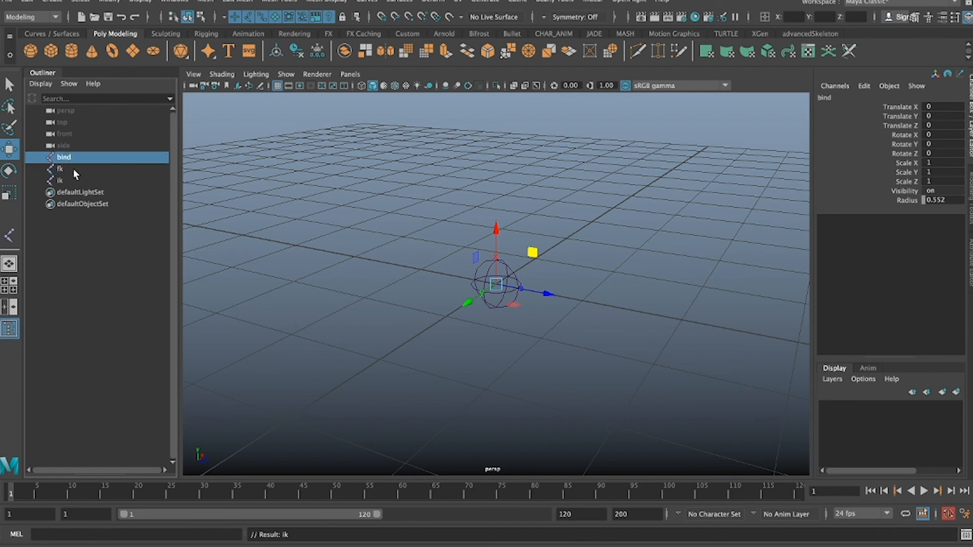
{"action": "left_click", "coordinate": [73, 169]}
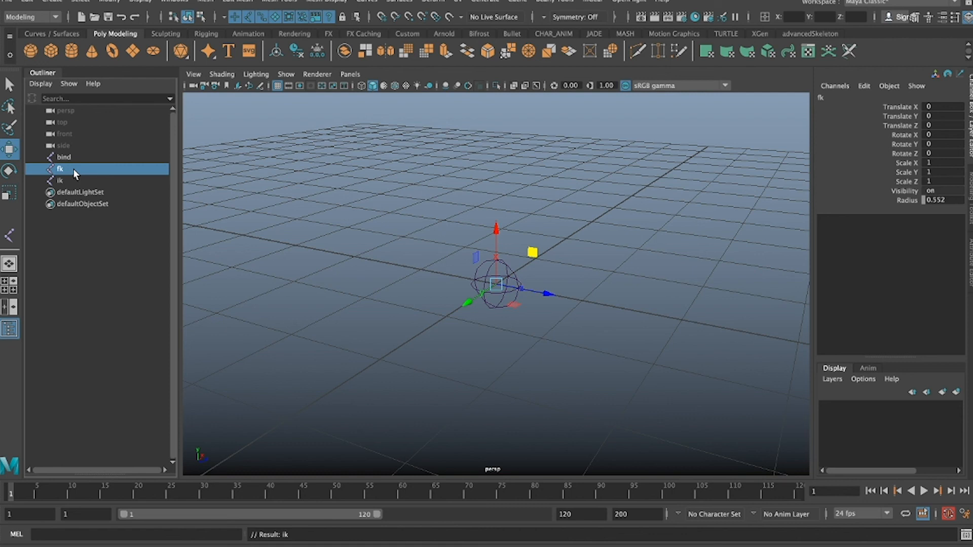
Step: Select the bind, fk and ik joints and graph them together in the Node Editor
{"action": "left_click", "coordinate": [70, 157]}
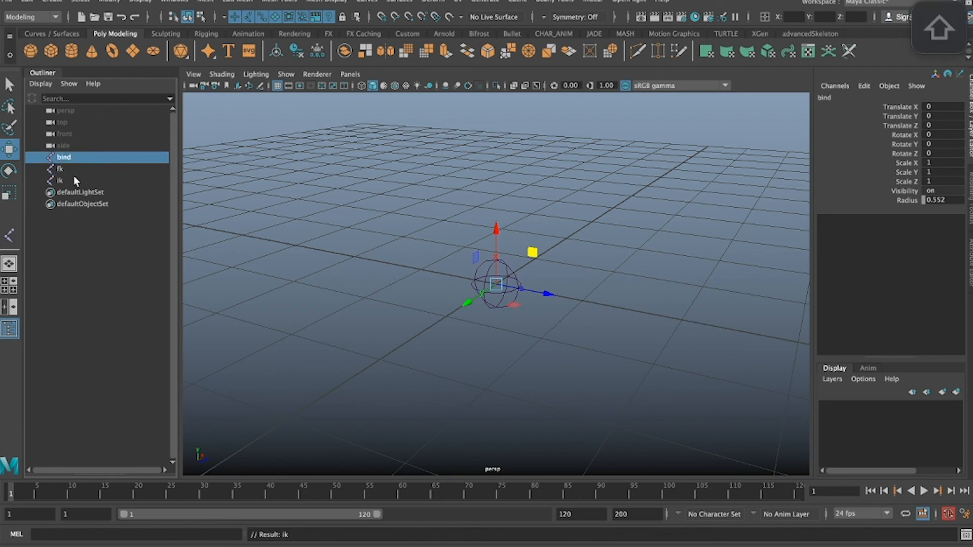
{"action": "left_click", "coordinate": [74, 178], "text": "shift"}
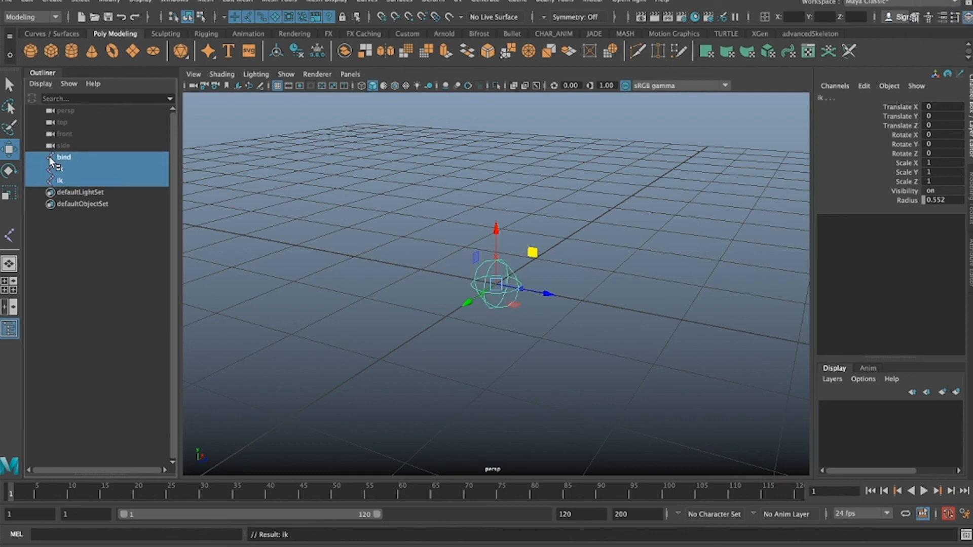
{"action": "left_click", "coordinate": [177, 2]}
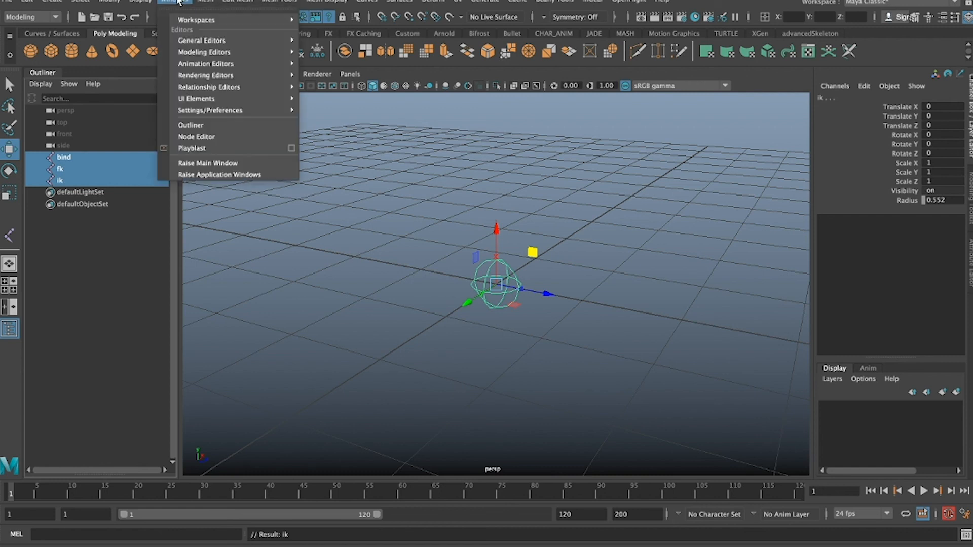
{"action": "left_click", "coordinate": [216, 138]}
{"action": "left_click", "coordinate": [318, 153]}
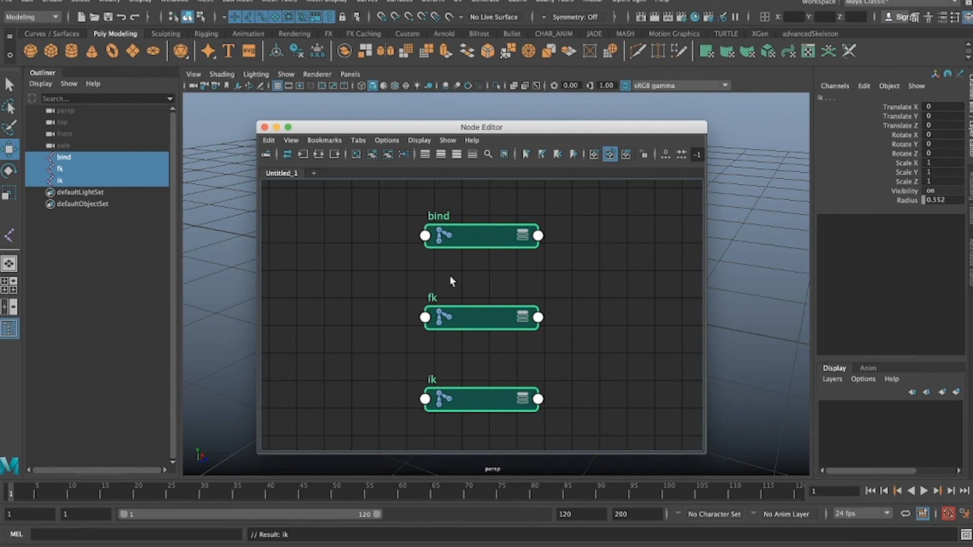
Step: Add a blendColors node to the graph beside the bind, fk and ik nodes
{"action": "scroll", "coordinate": [446, 282], "scroll_direction": "down", "scroll_amount": 5}
{"action": "scroll", "coordinate": [448, 282], "scroll_direction": "up", "scroll_amount": 4}
{"action": "left_click", "coordinate": [544, 275]}
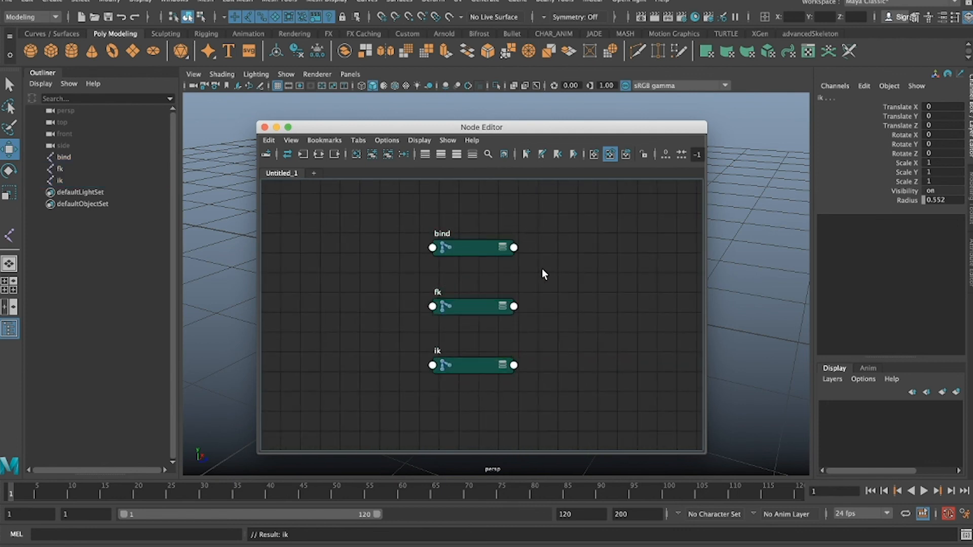
{"action": "right_click_drag", "start_coordinate": [542, 269], "coordinate": [542, 278]}
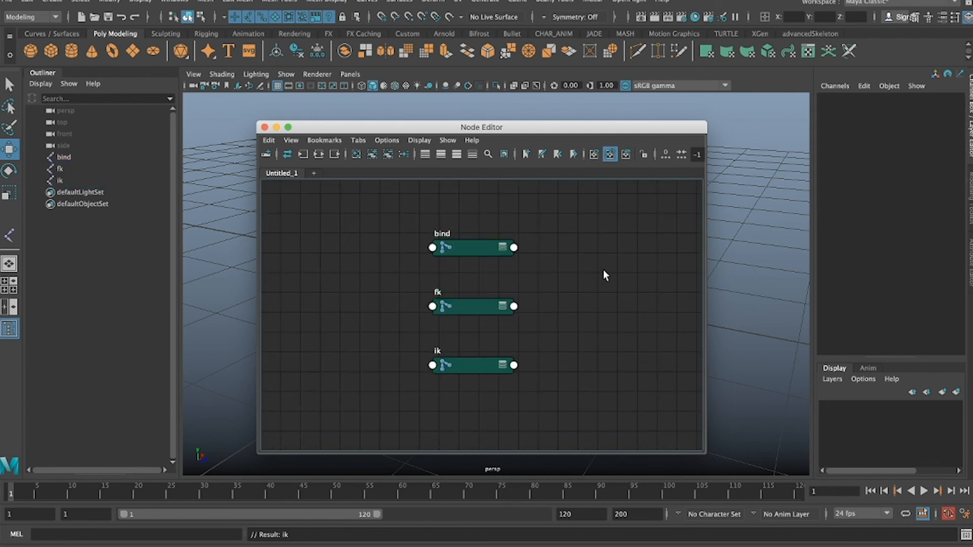
{"action": "scroll", "coordinate": [604, 270], "scroll_direction": "down", "scroll_amount": 1}
{"action": "scroll", "coordinate": [603, 270], "scroll_direction": "up", "scroll_amount": 1}
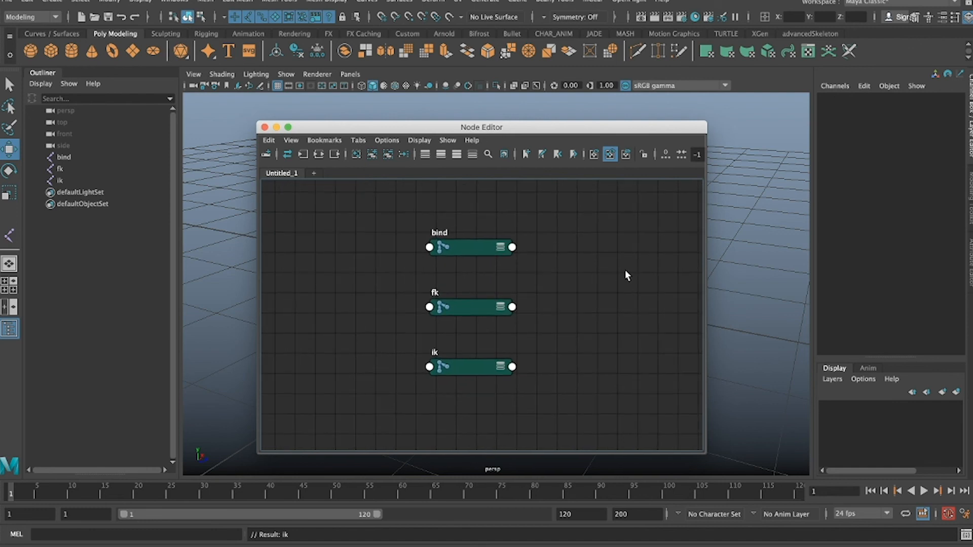
{"action": "key", "text": "Tab"}
{"action": "type", "text": "blend"}
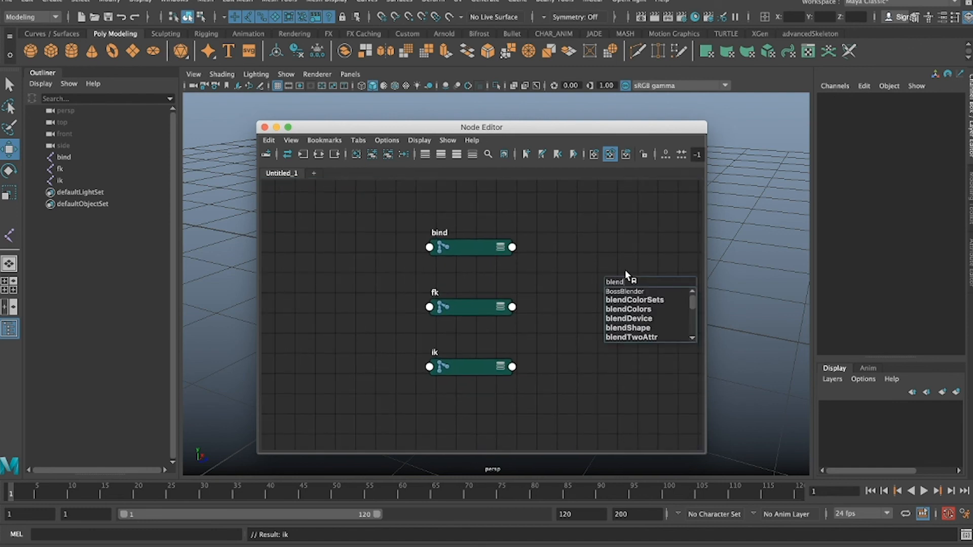
{"action": "type", "text": "Colors"}
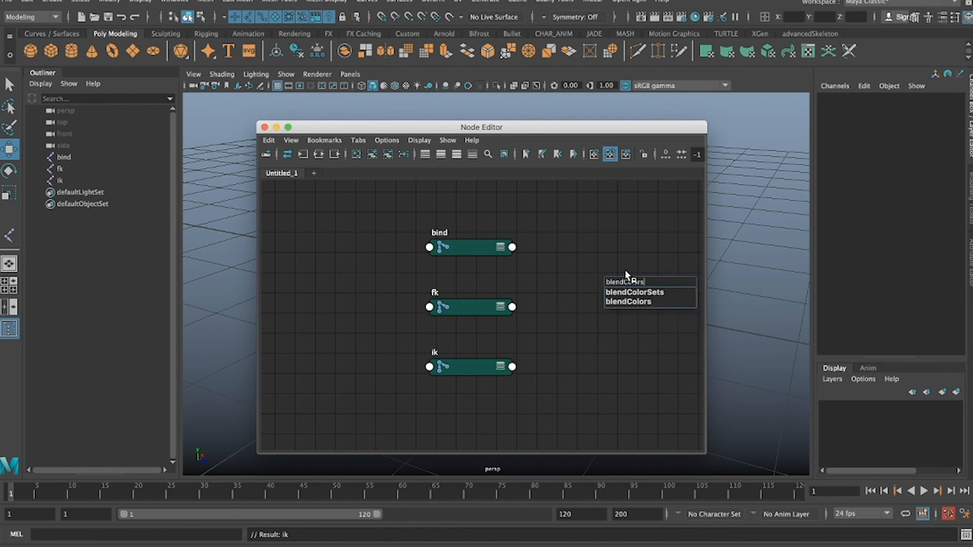
{"action": "left_click", "coordinate": [628, 303]}
{"action": "left_click_drag", "start_coordinate": [647, 283], "coordinate": [642, 274]}
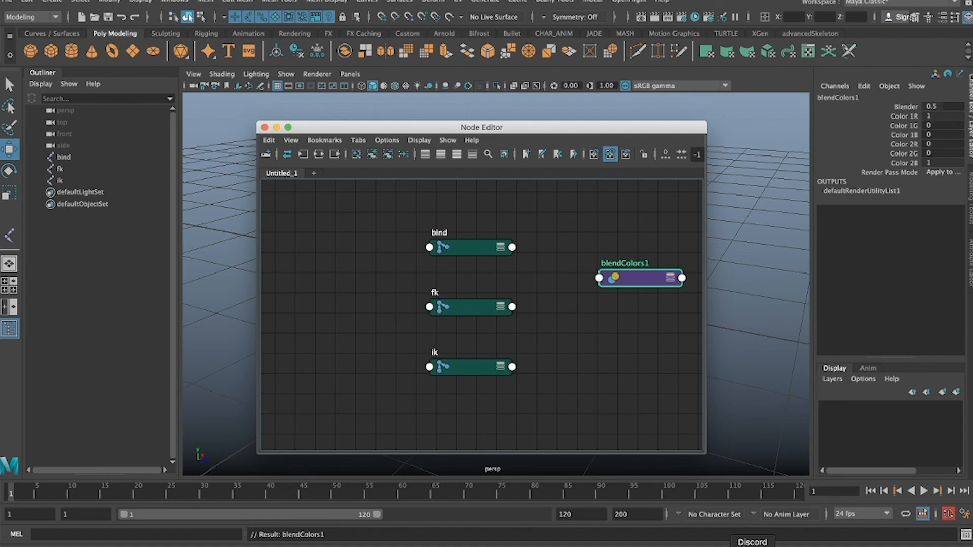
Step: Switch to Discord and replace the Maya stream with the Node Editor window at 480 resolution and 15 fps, then return to Maya
{"action": "left_click", "coordinate": [752, 545]}
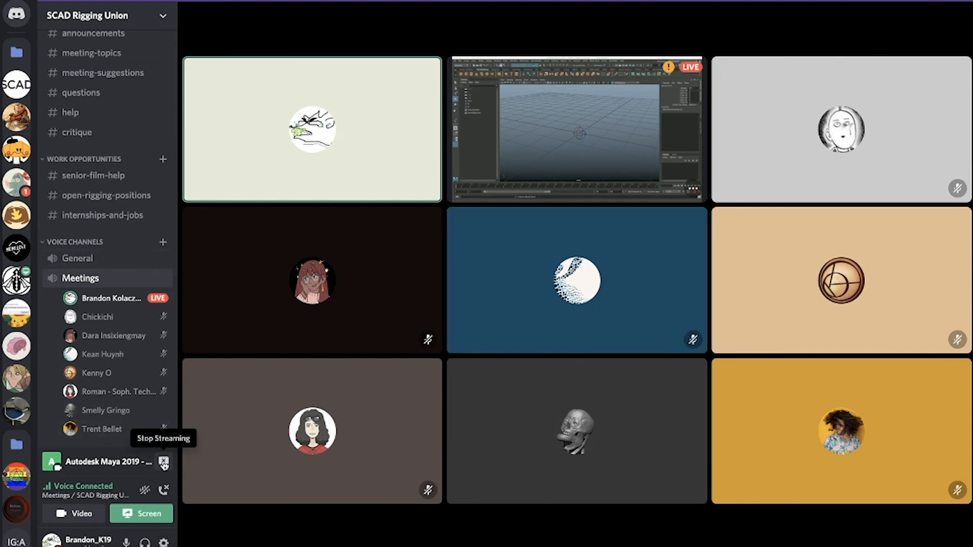
{"action": "left_click", "coordinate": [163, 463]}
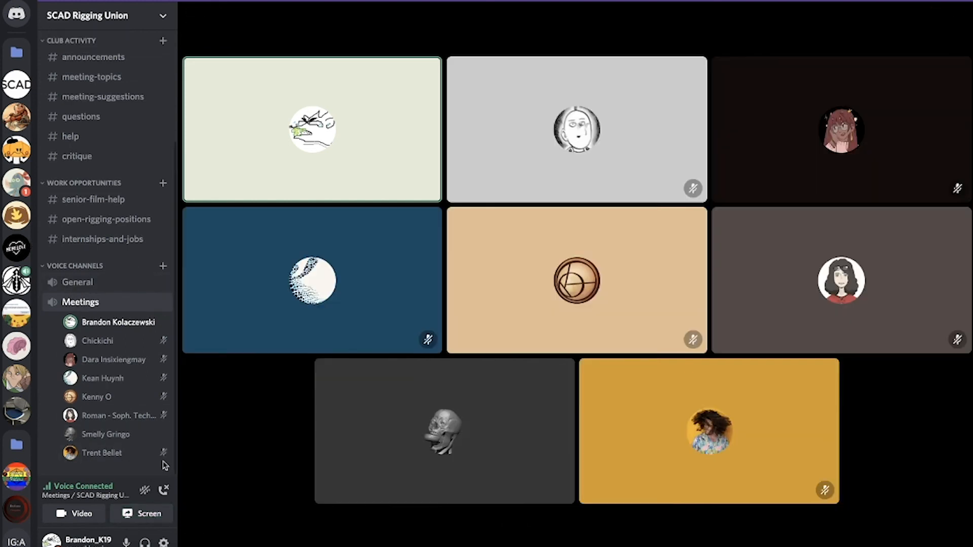
{"action": "left_click", "coordinate": [144, 515]}
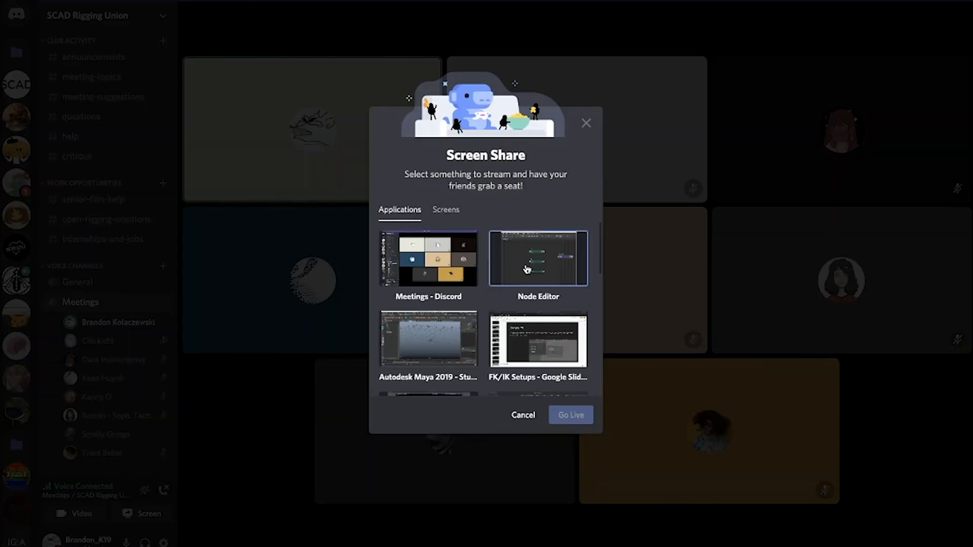
{"action": "left_click", "coordinate": [525, 267]}
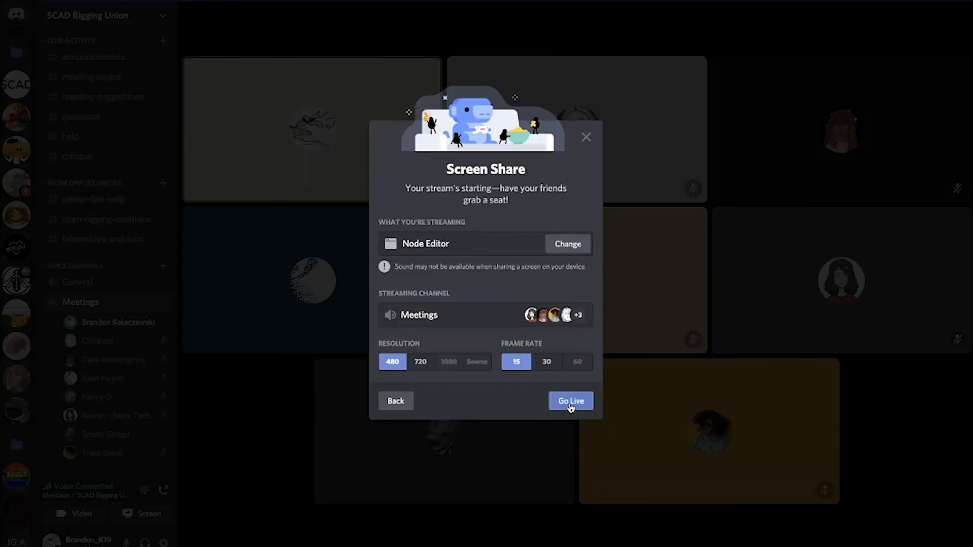
{"action": "left_click", "coordinate": [571, 401]}
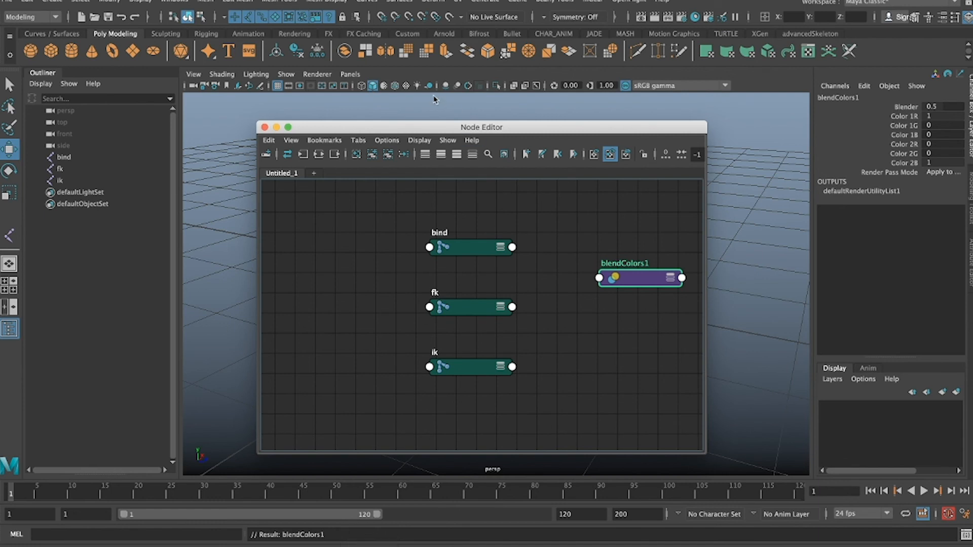
{"action": "mouse_move", "coordinate": [446, 127]}
{"action": "left_mouse_down"}
{"action": "mouse_move", "coordinate": [469, 122]}
{"action": "mouse_move", "coordinate": [438, 115]}
{"action": "left_mouse_up"}
{"action": "left_click", "coordinate": [602, 358]}
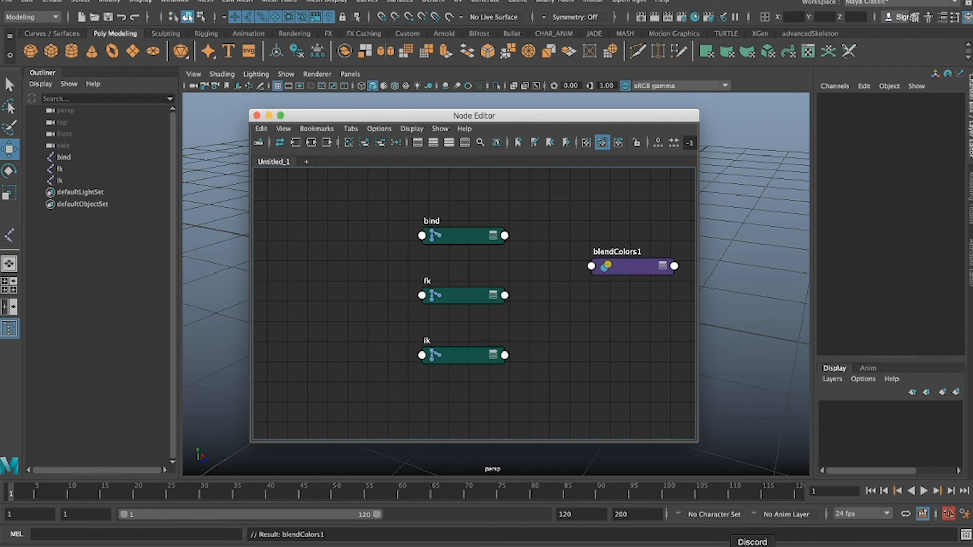
Step: Switch to Discord and replace the Node Editor stream with Screen 1 at 480 resolution and 15 fps
{"action": "left_click", "coordinate": [752, 546]}
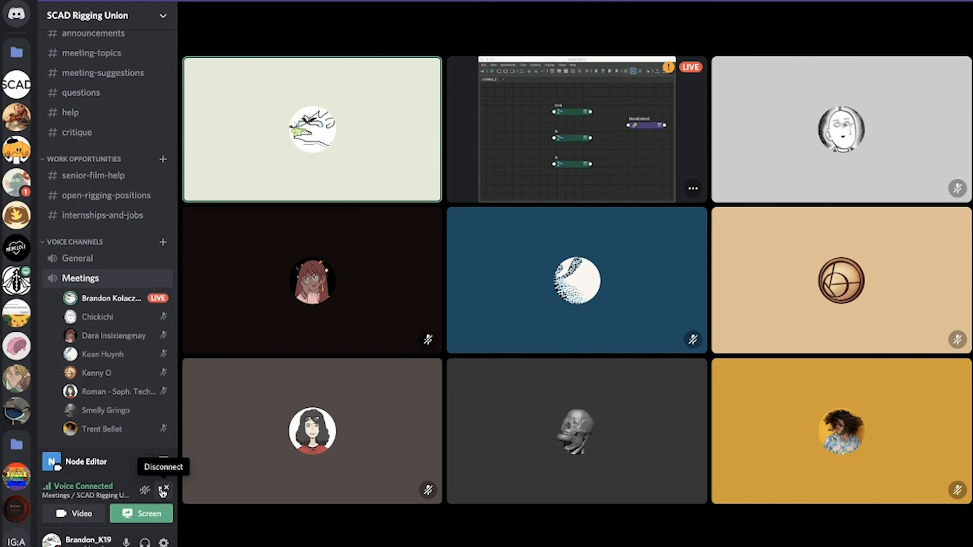
{"action": "left_click", "coordinate": [162, 460]}
{"action": "left_click", "coordinate": [152, 513]}
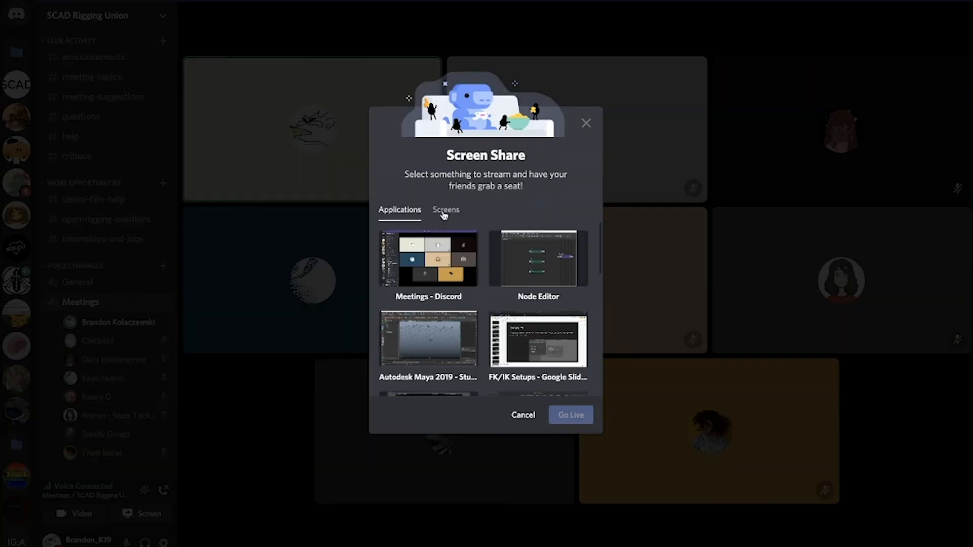
{"action": "left_click", "coordinate": [445, 214]}
{"action": "left_click", "coordinate": [446, 240]}
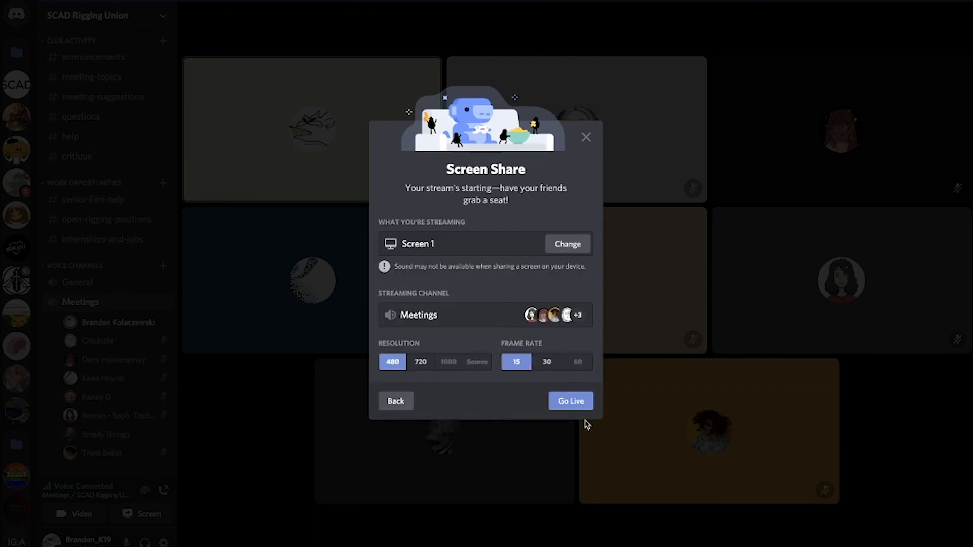
{"action": "left_click", "coordinate": [571, 403]}
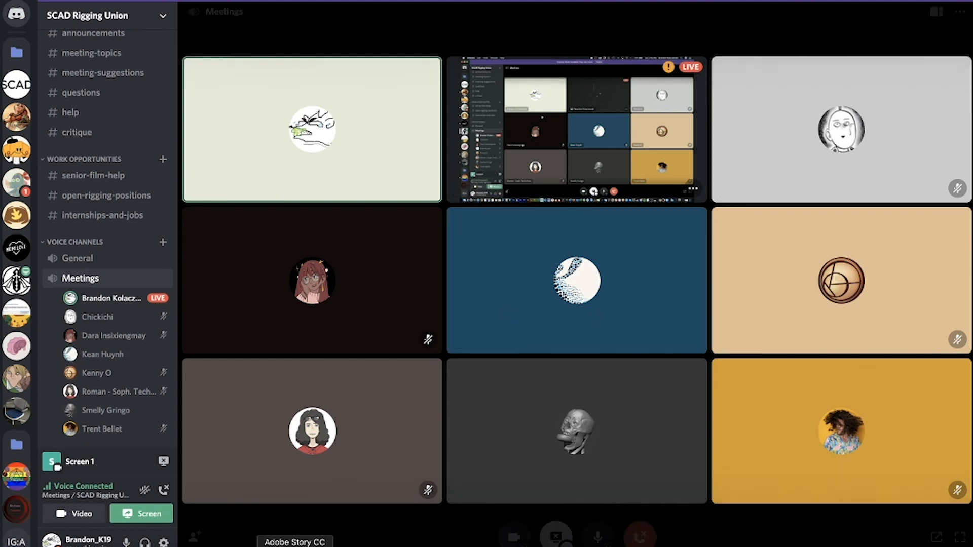
Step: Switch to Maya and temporarily minimise the Node Editor to view the overlapping joints from another angle
{"action": "left_click", "coordinate": [336, 543]}
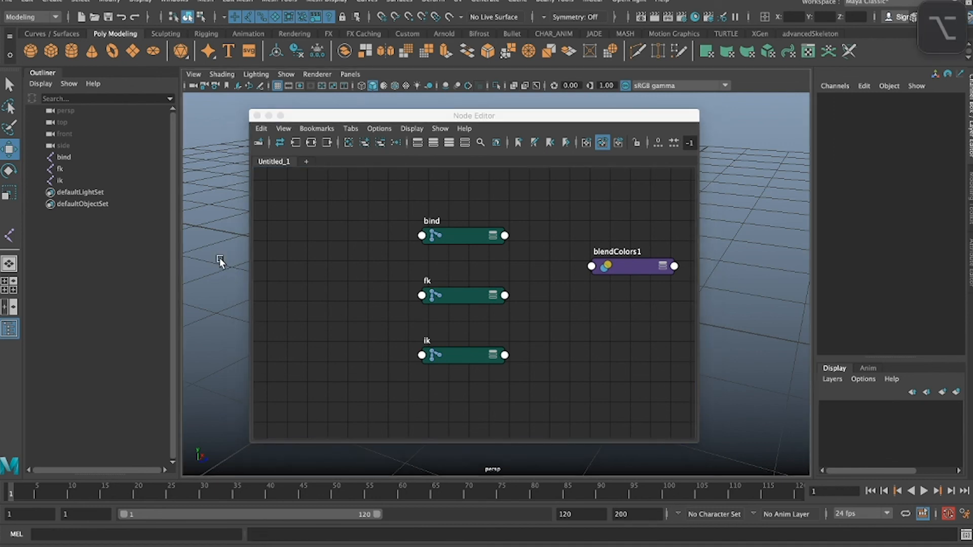
{"action": "left_click", "coordinate": [269, 116]}
{"action": "left_click_drag", "start_coordinate": [380, 275], "coordinate": [491, 287], "text": "alt"}
{"action": "left_click", "coordinate": [942, 545]}
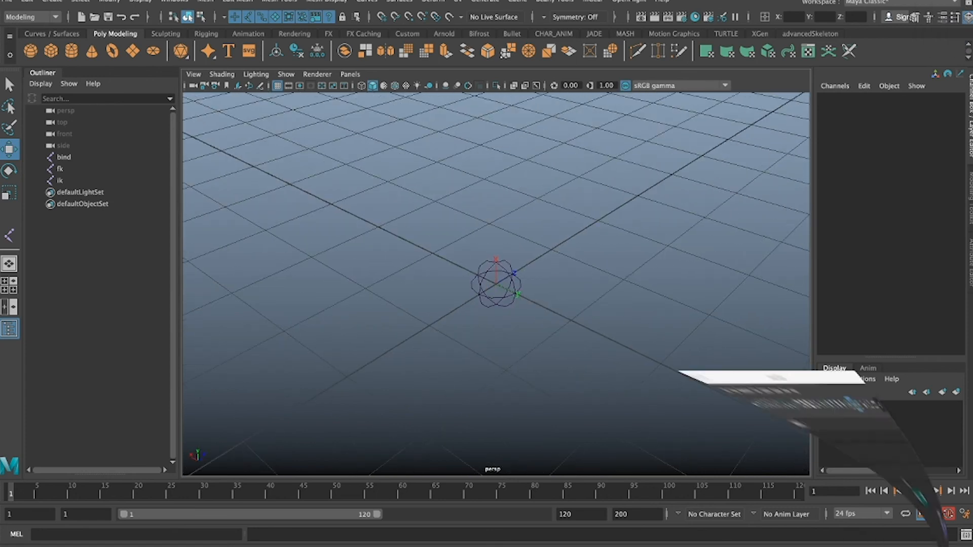
Step: Switch to Discord, stop streaming Screen 1 and stream the Node Editor window to the Meetings channel instead
{"action": "left_click", "coordinate": [752, 545]}
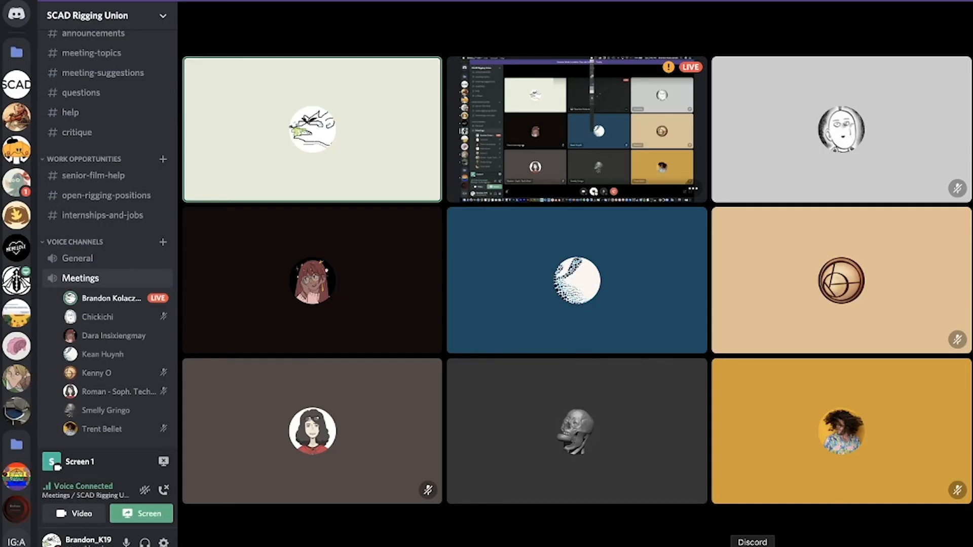
{"action": "left_click", "coordinate": [163, 462]}
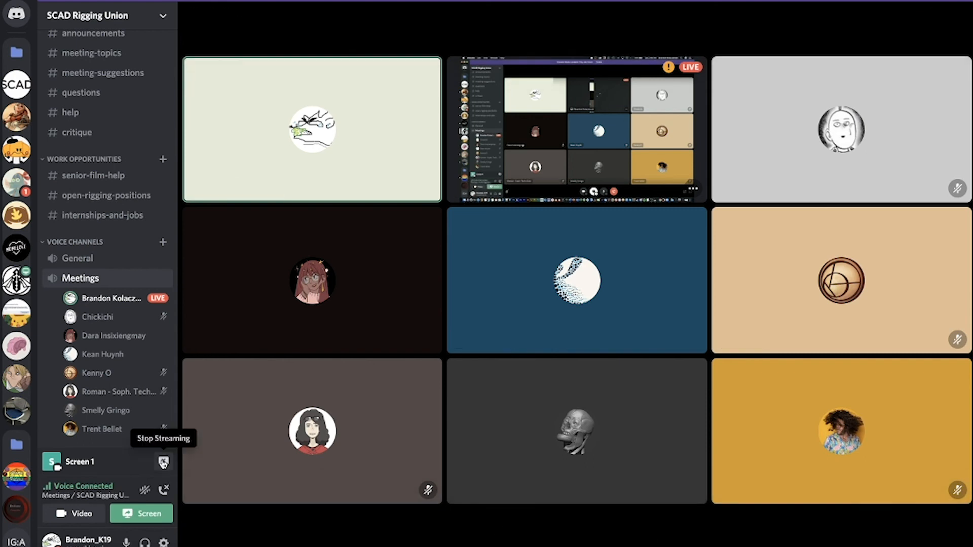
{"action": "left_click", "coordinate": [152, 512]}
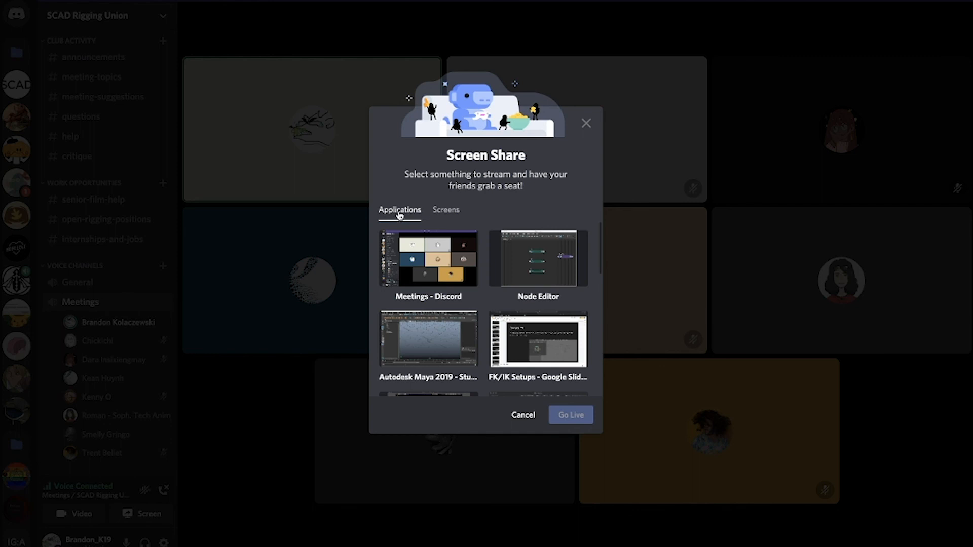
{"action": "left_click", "coordinate": [507, 269]}
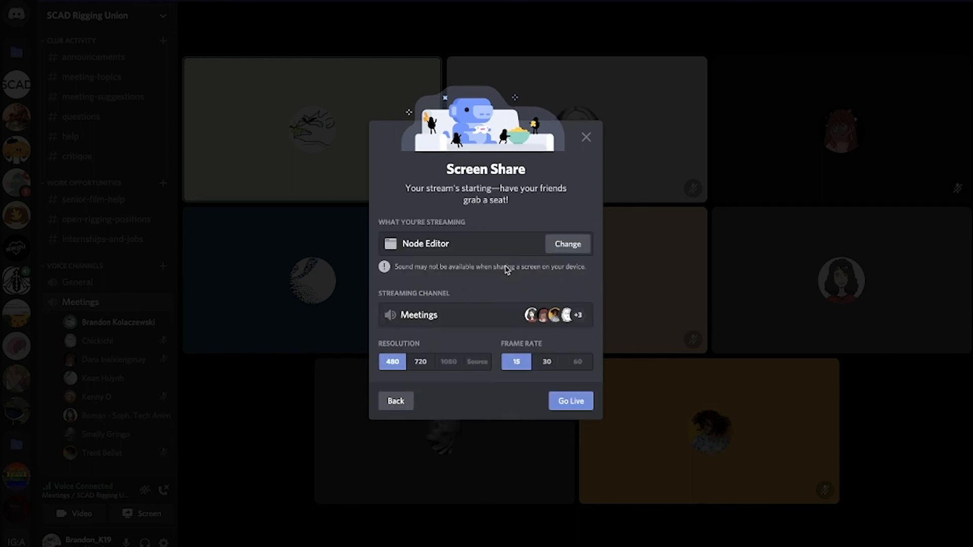
{"action": "left_click", "coordinate": [571, 406]}
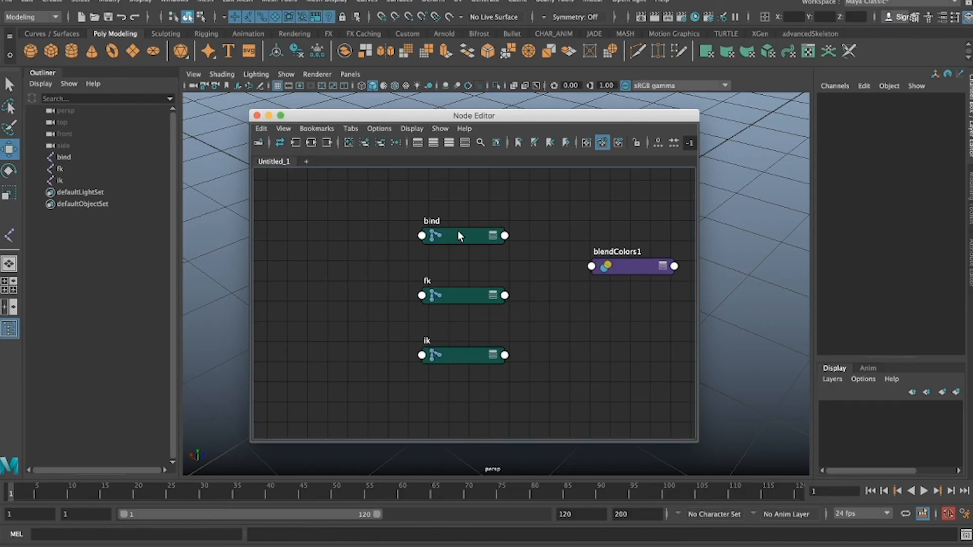
Step: Dock the Node Editor in the main Maya window beside the perspective viewport
{"action": "left_click_drag", "start_coordinate": [424, 118], "coordinate": [809, 161]}
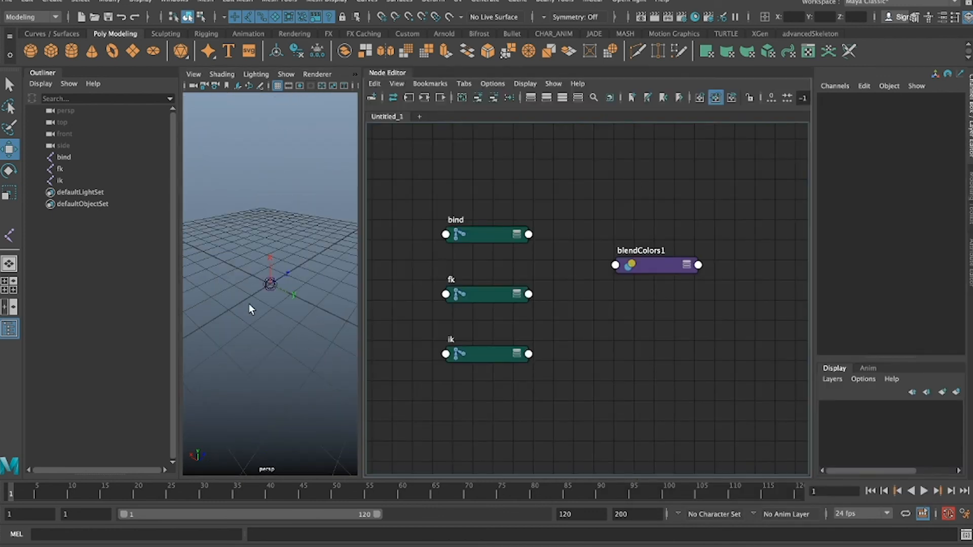
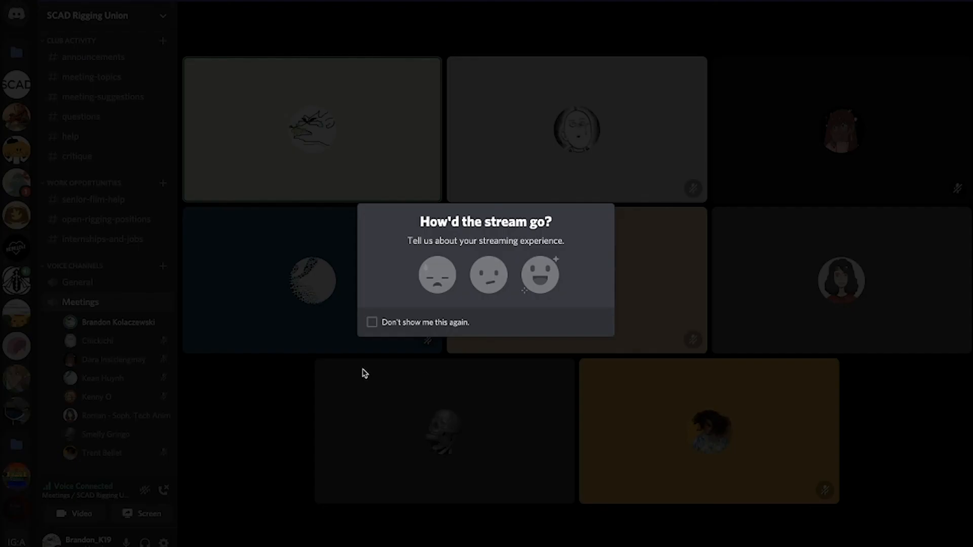
Step: Answer the stream feedback prompt with the happiest rating and go live with the Autodesk Maya 2019 window instead
{"action": "left_click", "coordinate": [539, 277]}
{"action": "left_click", "coordinate": [146, 513]}
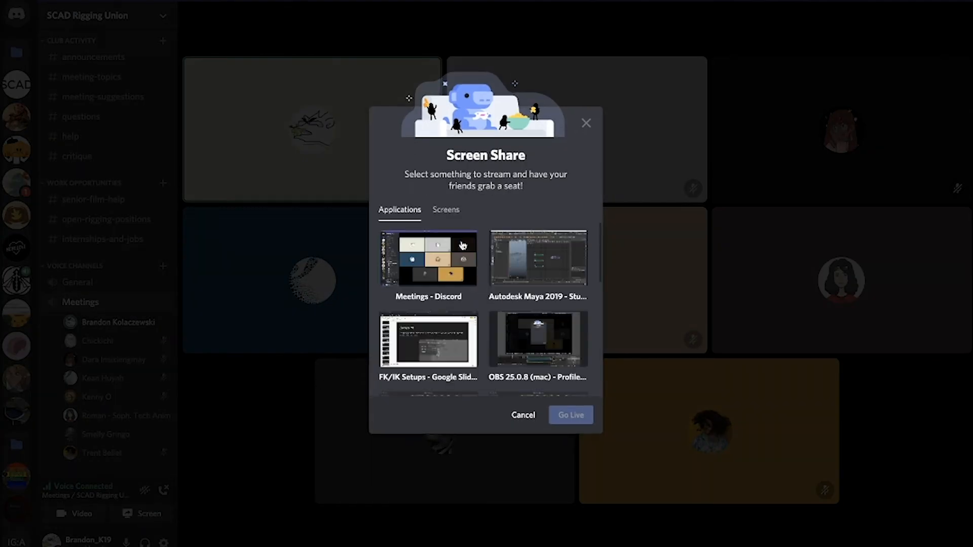
{"action": "left_click", "coordinate": [531, 259]}
{"action": "left_click", "coordinate": [562, 404]}
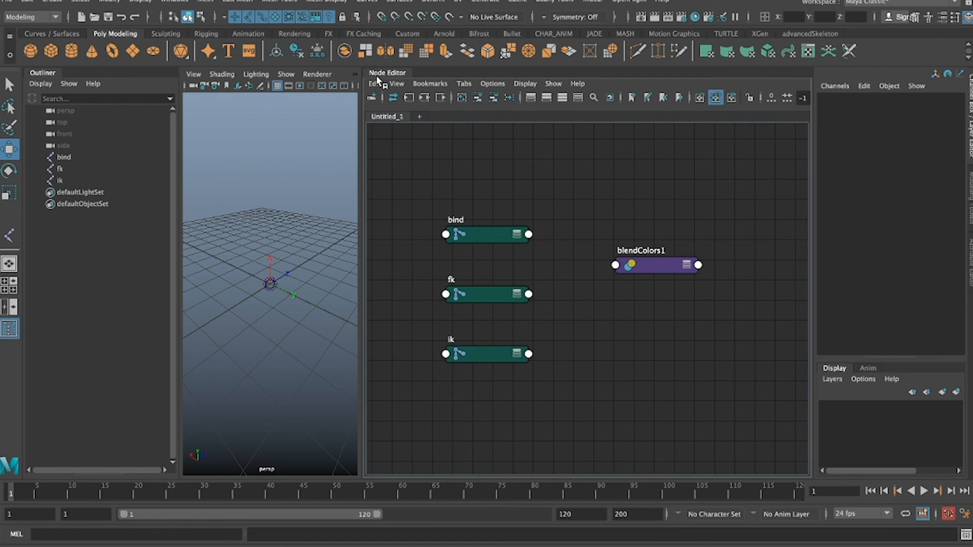
Step: Delete the existing blendColors node and create a fresh blendColors node beside the bind node in the Node Editor
{"action": "left_click_drag", "start_coordinate": [217, 292], "coordinate": [317, 301], "text": "alt"}
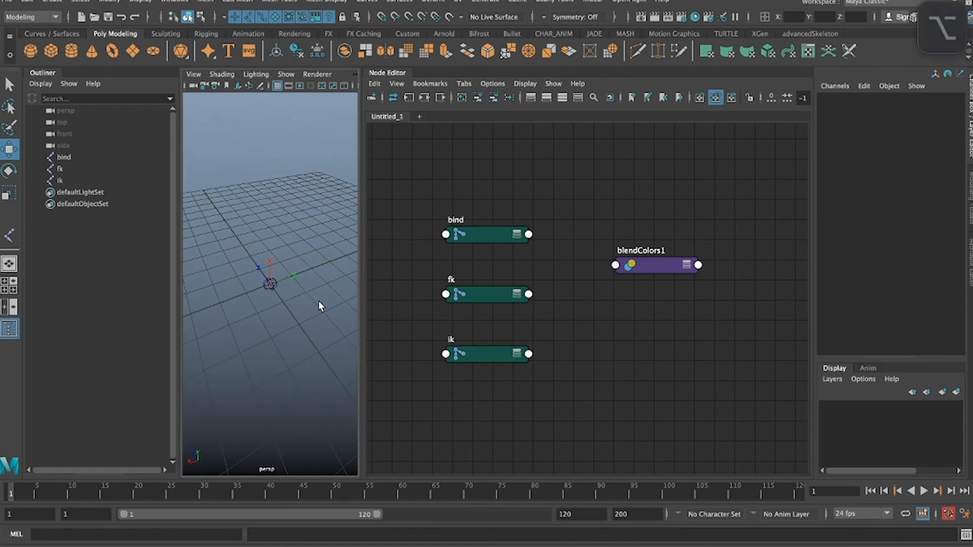
{"action": "left_click_drag", "start_coordinate": [705, 236], "coordinate": [634, 296]}
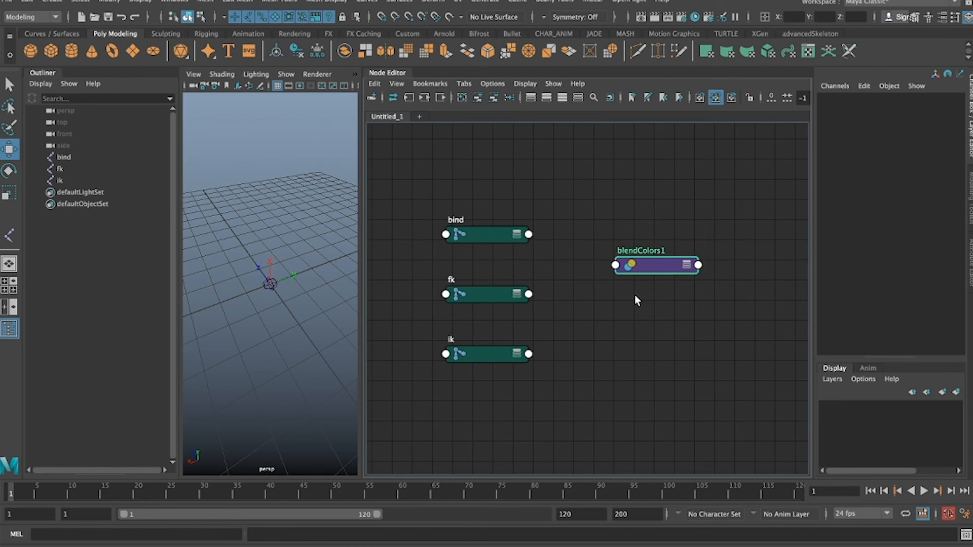
{"action": "key", "text": "Delete"}
{"action": "key", "text": "Tab"}
{"action": "left_click", "coordinate": [584, 256]}
{"action": "key", "text": "Tab"}
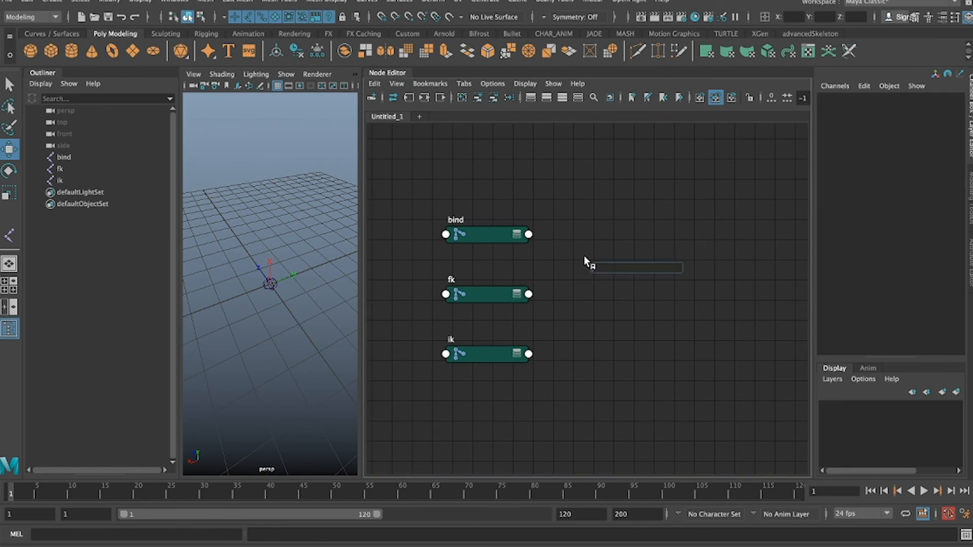
{"action": "type", "text": "blendColors"}
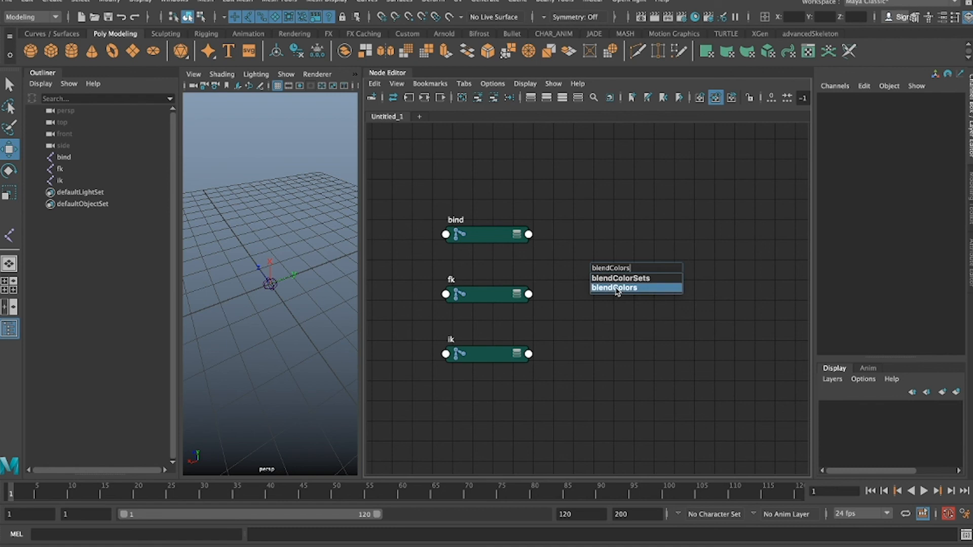
{"action": "left_click", "coordinate": [617, 291]}
{"action": "left_click_drag", "start_coordinate": [624, 266], "coordinate": [639, 244]}
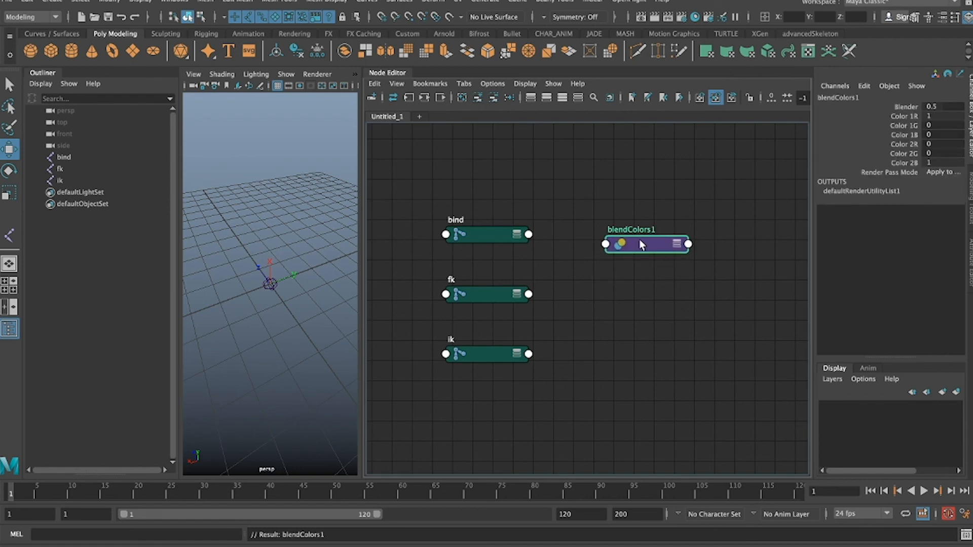
{"action": "left_click_drag", "start_coordinate": [639, 244], "coordinate": [647, 245]}
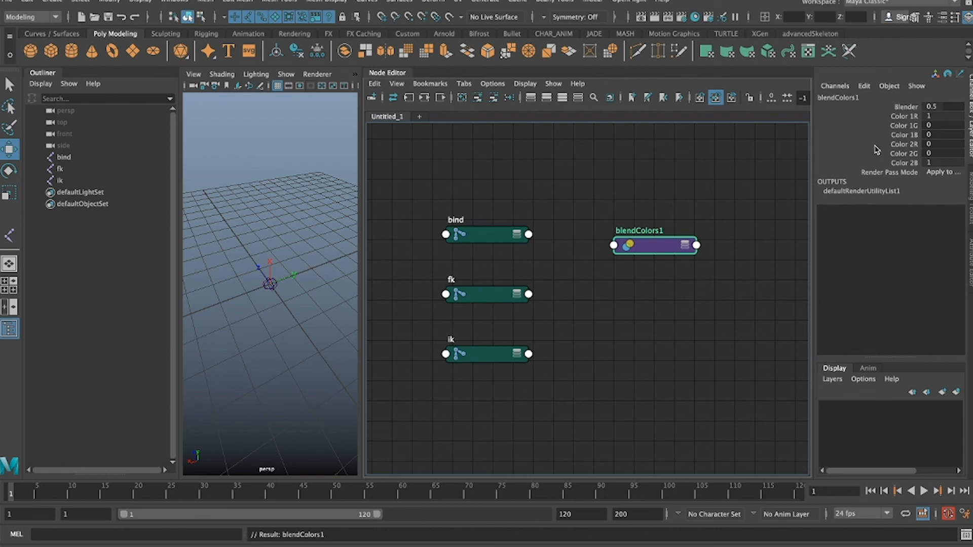
Step: Examine the blendColors node's Blender attribute and its Color 1 and Color 2 RGB channels
{"action": "left_click", "coordinate": [906, 126]}
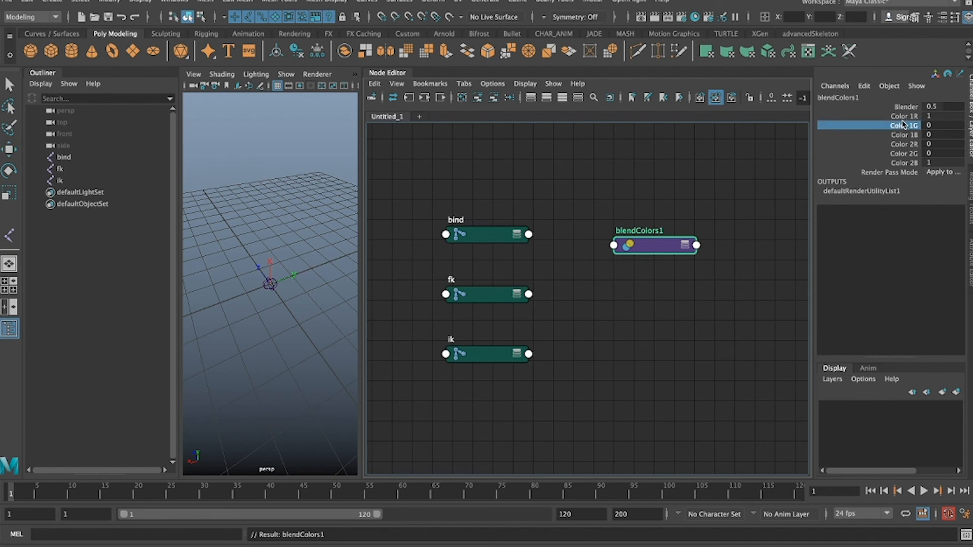
{"action": "left_click", "coordinate": [902, 117]}
{"action": "left_click", "coordinate": [902, 144], "text": "shift"}
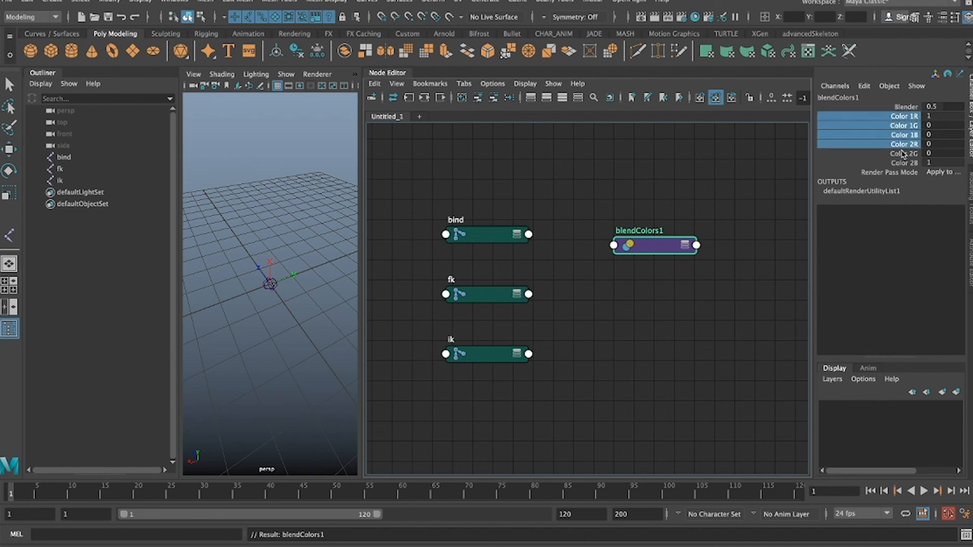
{"action": "left_click", "coordinate": [905, 162]}
{"action": "left_click", "coordinate": [648, 284]}
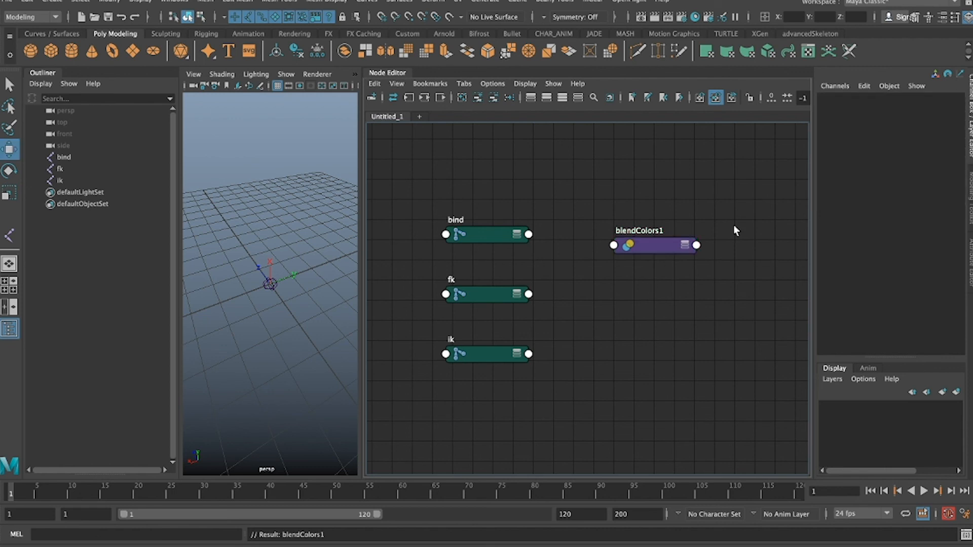
{"action": "left_click", "coordinate": [651, 253]}
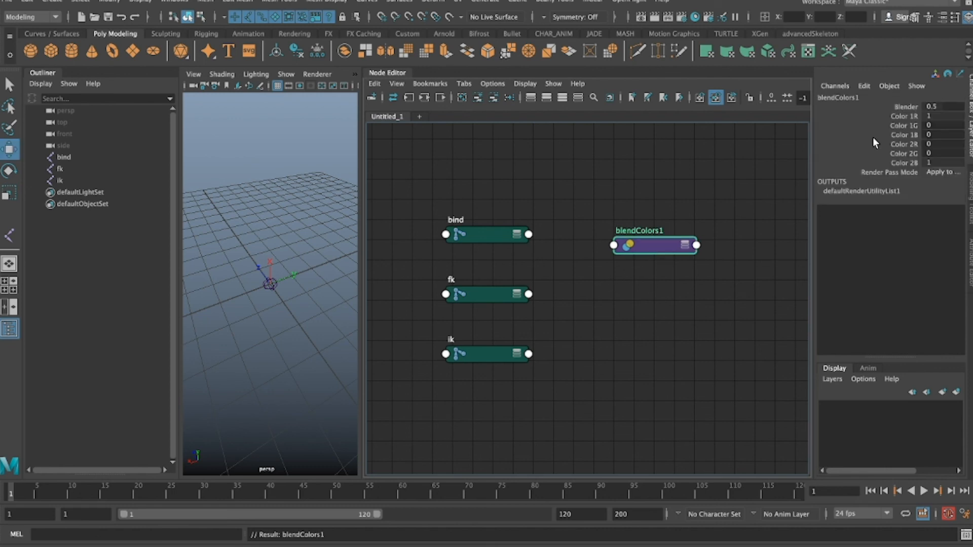
{"action": "left_click", "coordinate": [899, 124]}
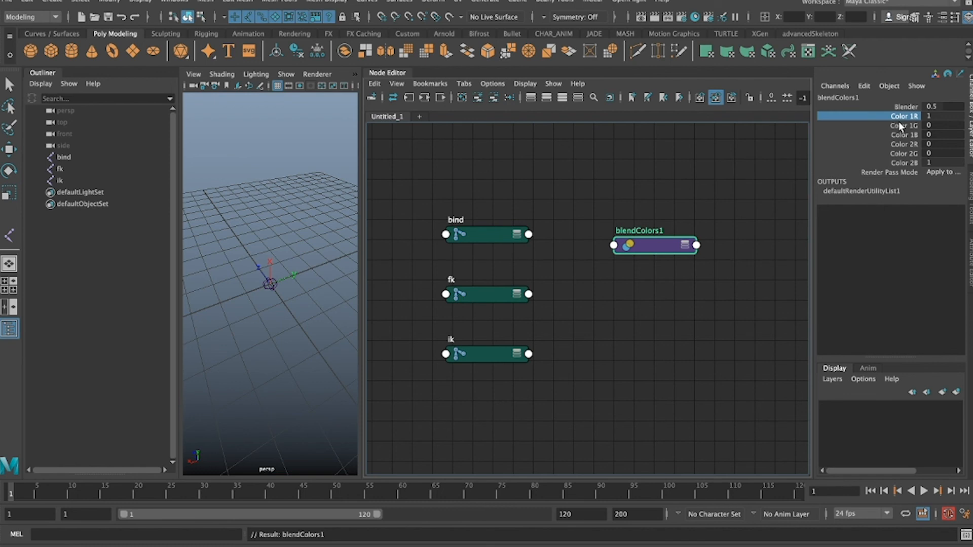
{"action": "left_click", "coordinate": [899, 117]}
{"action": "left_click", "coordinate": [914, 107]}
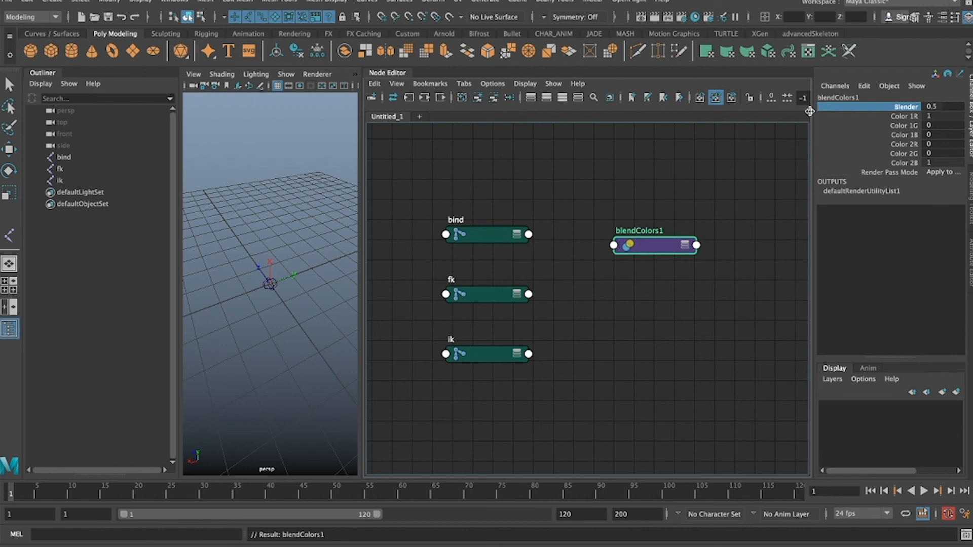
{"action": "left_click", "coordinate": [638, 204]}
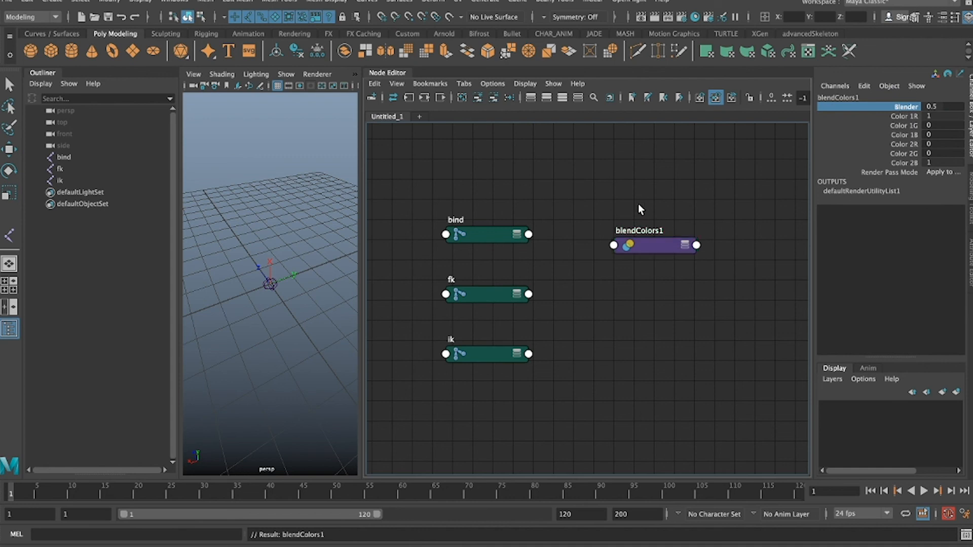
{"action": "left_click", "coordinate": [641, 242]}
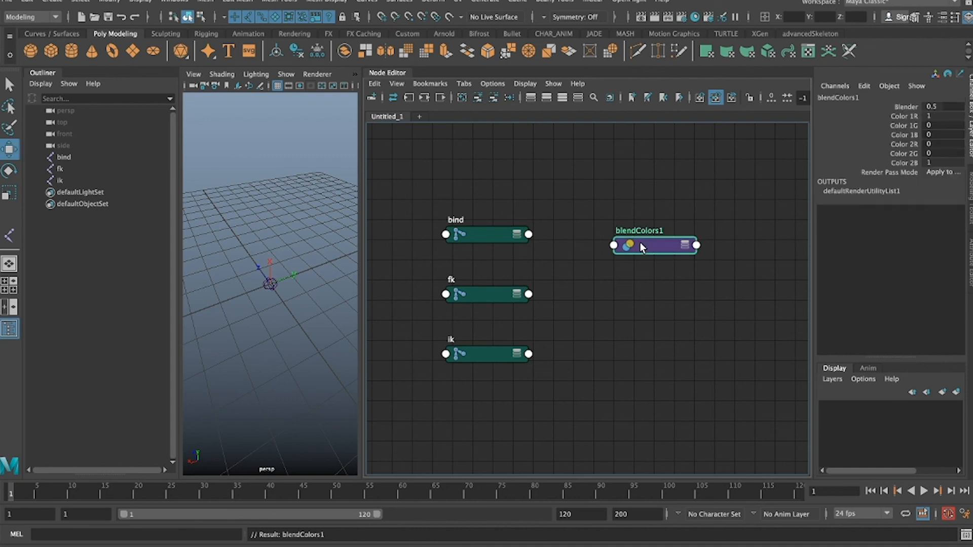
{"action": "left_click", "coordinate": [909, 108]}
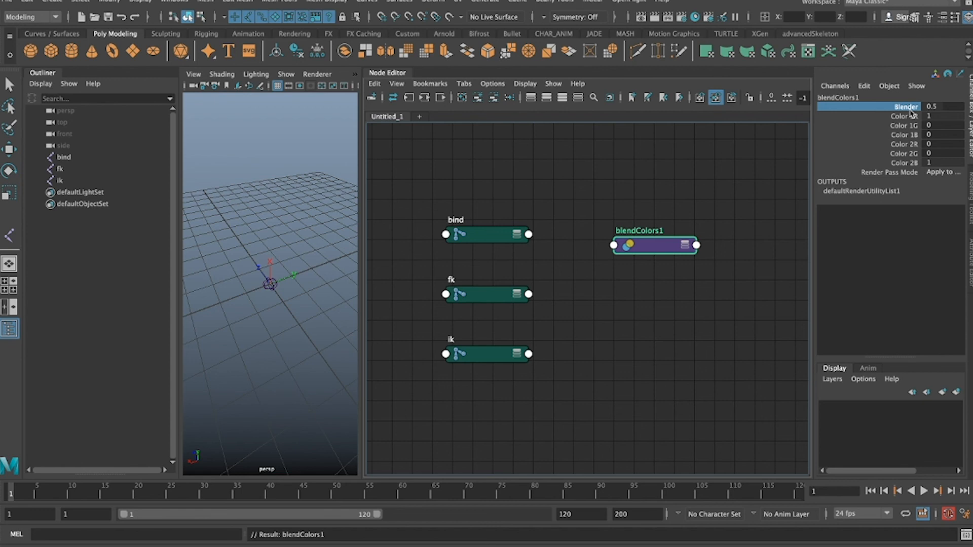
{"action": "left_click", "coordinate": [912, 116]}
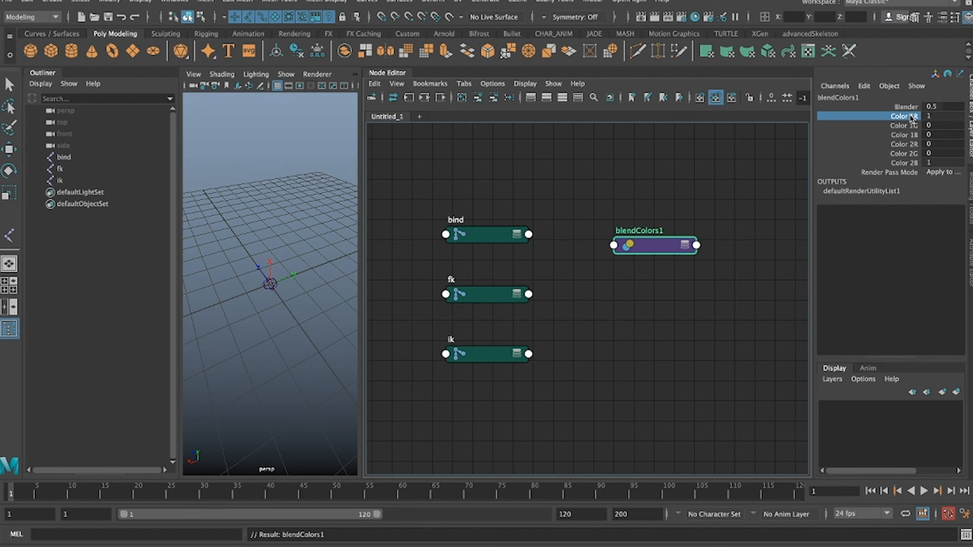
{"action": "left_click", "coordinate": [910, 108]}
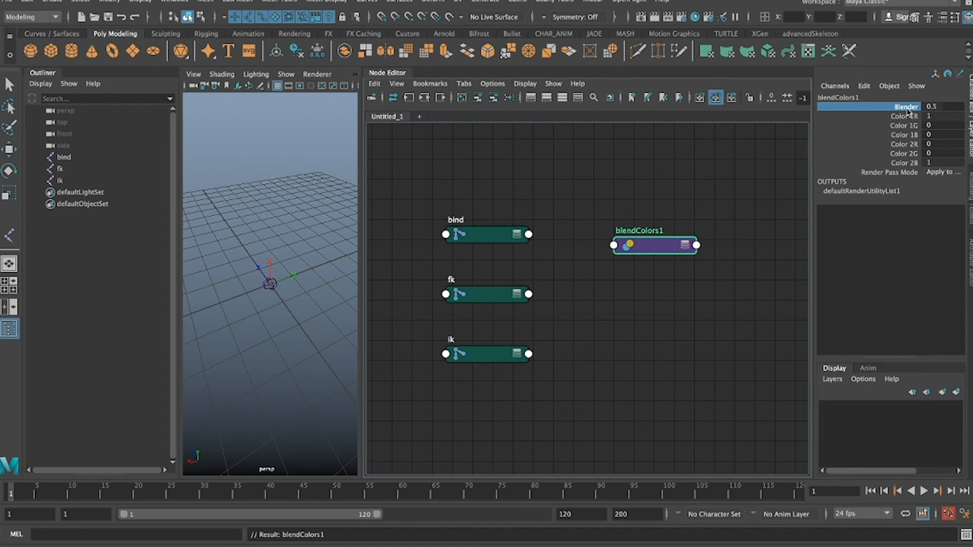
Step: Move the blendColors node down between the fk and ik rows and rename it translate
{"action": "left_click_drag", "start_coordinate": [652, 245], "coordinate": [657, 324]}
{"action": "left_click", "coordinate": [631, 280]}
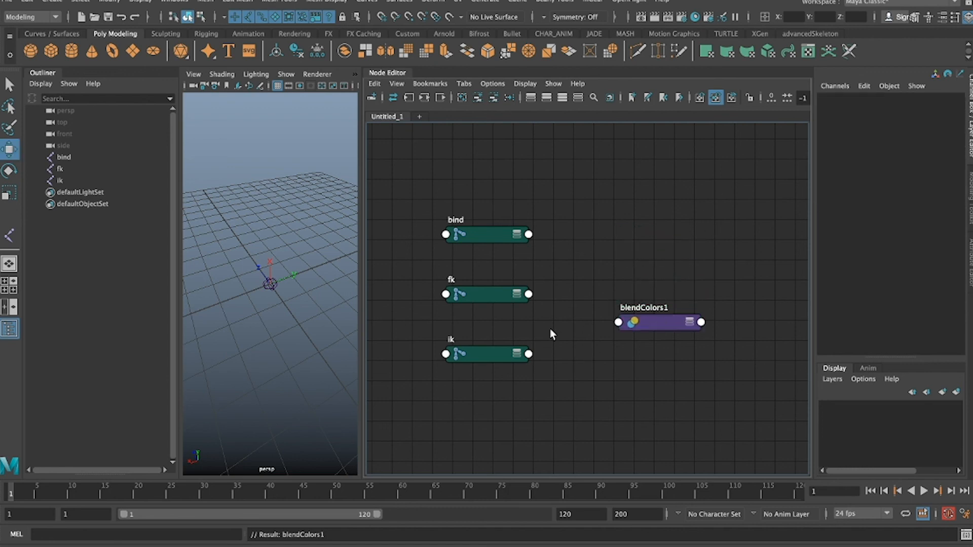
{"action": "left_click", "coordinate": [652, 323]}
{"action": "double_click", "coordinate": [656, 305]}
{"action": "type", "text": "translate"}
{"action": "key", "text": "Return"}
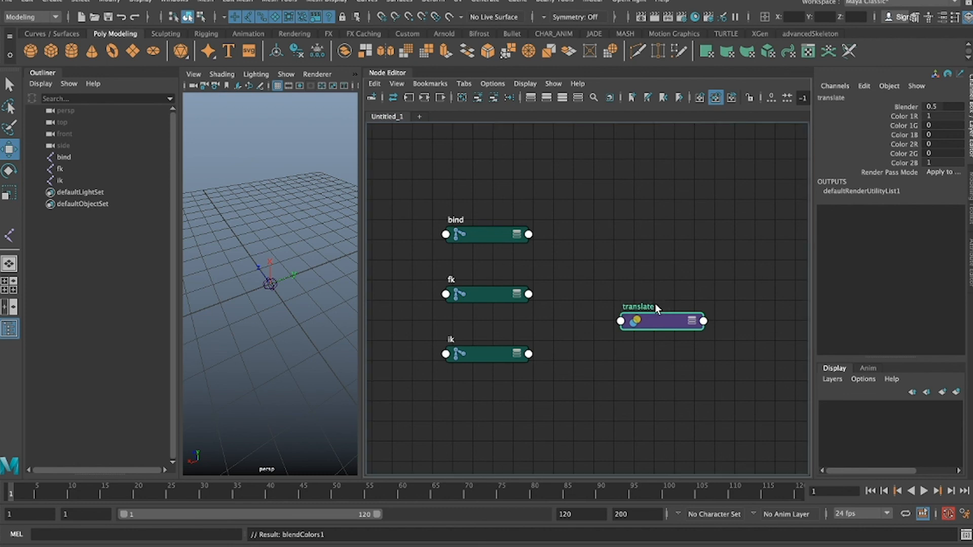
Step: Duplicate the translate node, rename the copy rotate and place it directly below the translate node
{"action": "key", "text": "ctrl+d"}
{"action": "double_click", "coordinate": [651, 198]}
{"action": "type", "text": "rotate"}
{"action": "key", "text": "Return"}
{"action": "left_click_drag", "start_coordinate": [653, 210], "coordinate": [647, 365]}
{"action": "left_click", "coordinate": [588, 336]}
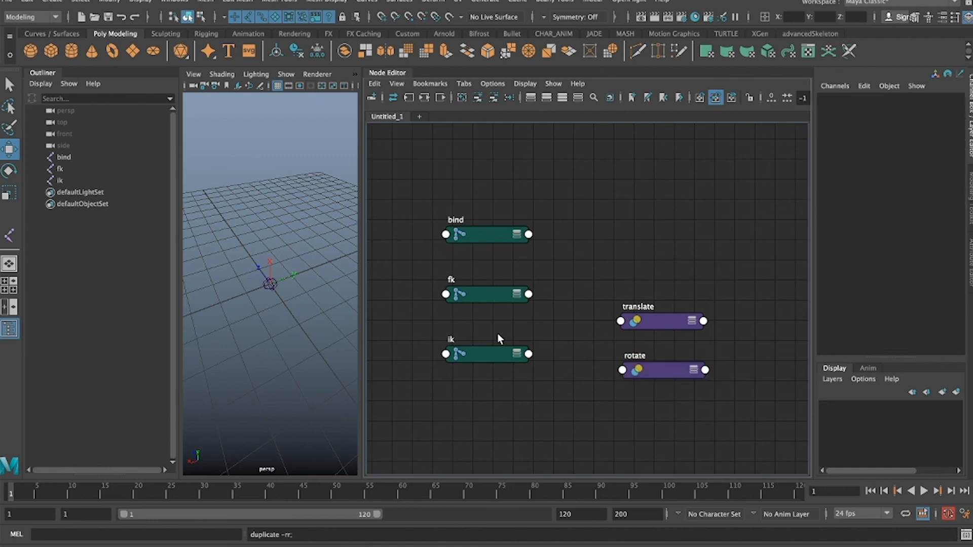
Step: Shift the fk node slightly up, move the translate node up near its level and expand the translate node's attributes
{"action": "left_click_drag", "start_coordinate": [467, 293], "coordinate": [460, 282]}
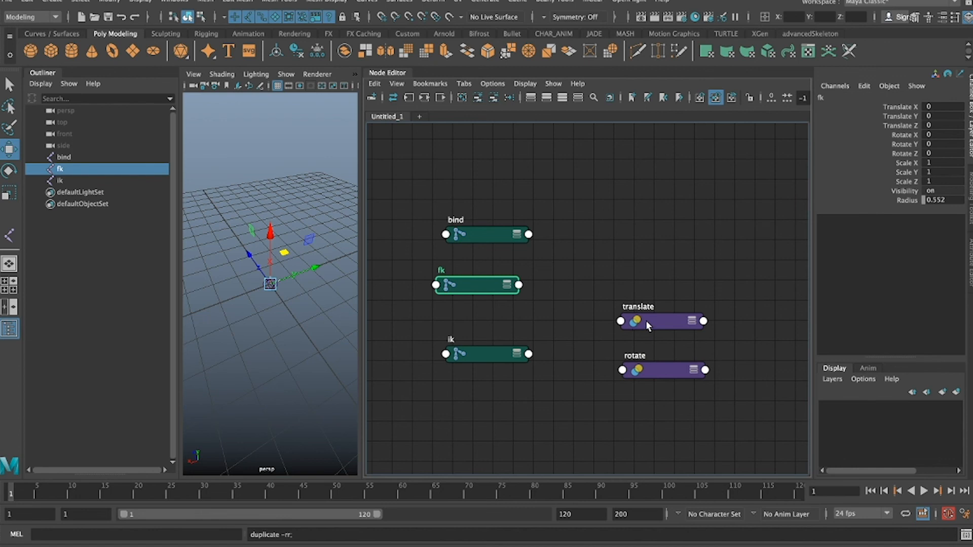
{"action": "left_click_drag", "start_coordinate": [646, 323], "coordinate": [644, 262]}
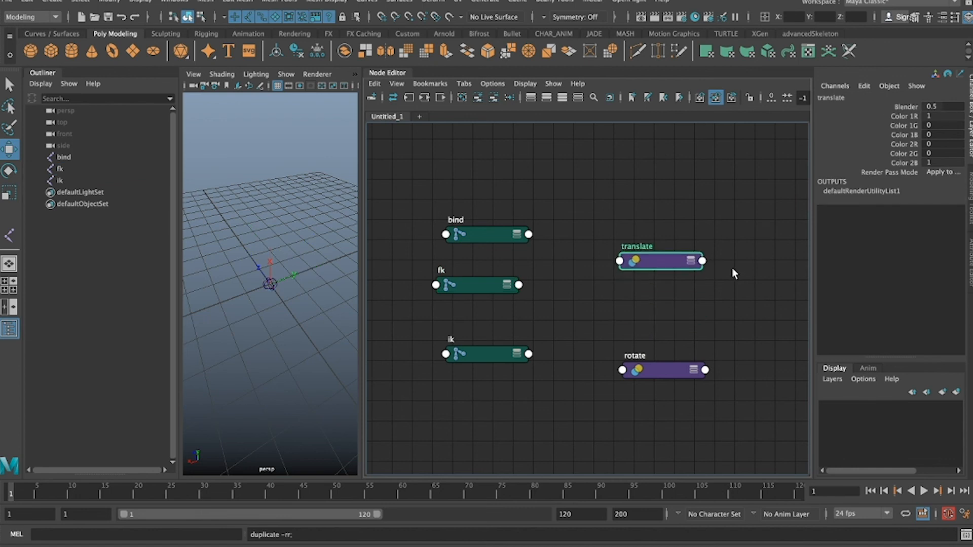
{"action": "left_click", "coordinate": [691, 261]}
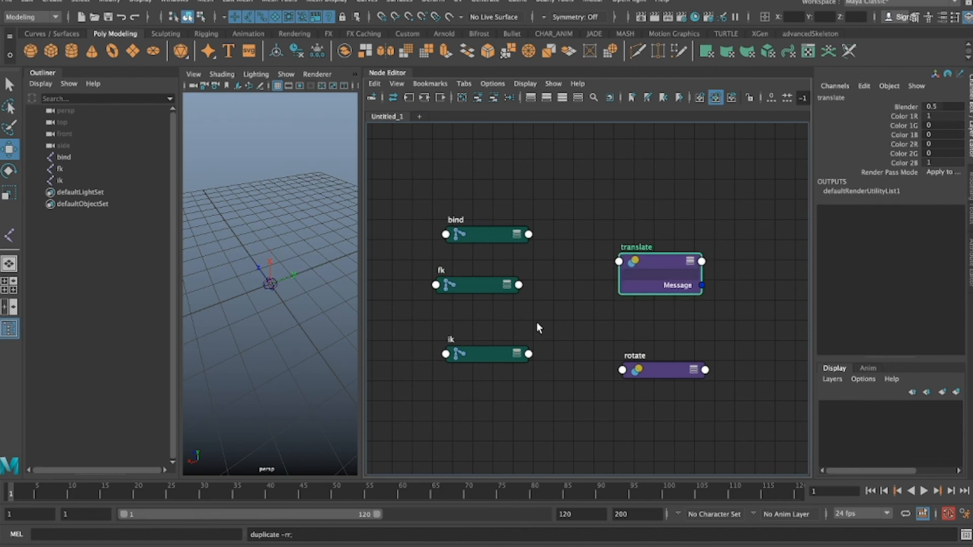
Step: Connect the fk joint's translate output to a color input of the translate blendColors node
{"action": "left_click", "coordinate": [518, 285]}
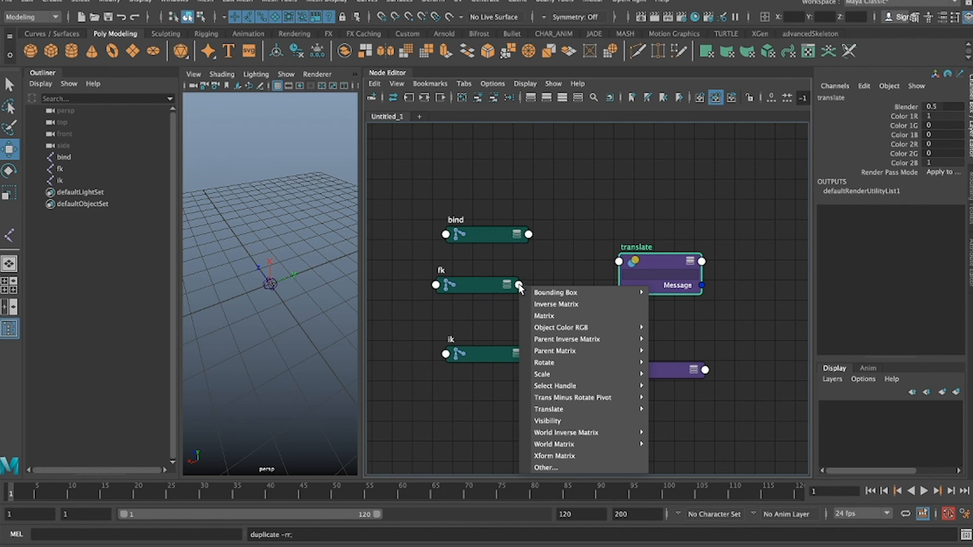
{"action": "left_click", "coordinate": [545, 267]}
{"action": "left_click", "coordinate": [518, 285]}
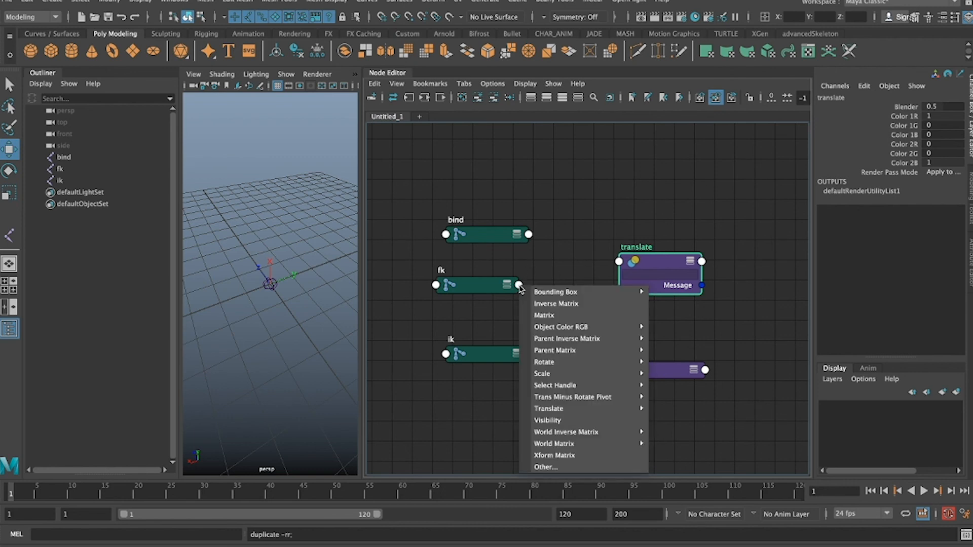
{"action": "mouse_move", "coordinate": [560, 411]}
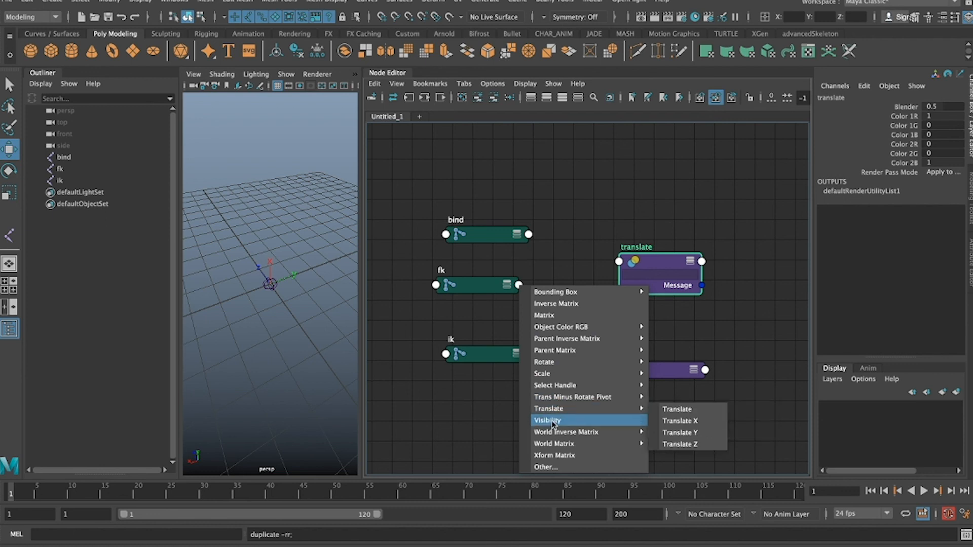
{"action": "left_click", "coordinate": [545, 466]}
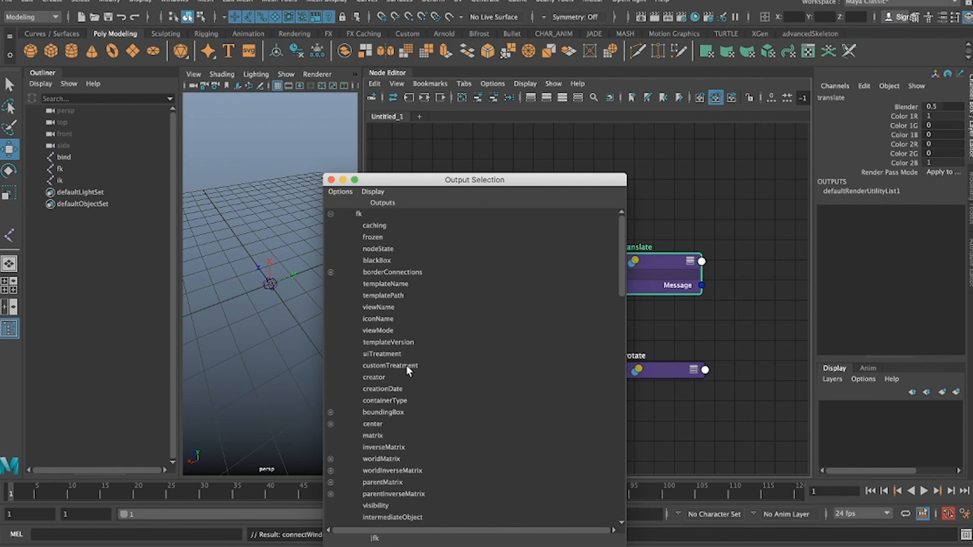
{"action": "scroll", "coordinate": [407, 370], "scroll_direction": "down", "scroll_amount": 15}
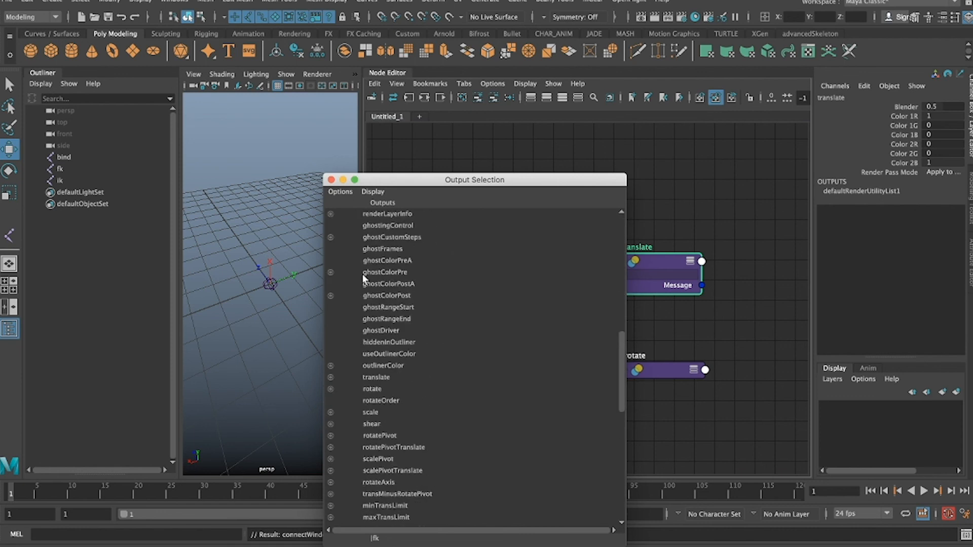
{"action": "left_click", "coordinate": [375, 377]}
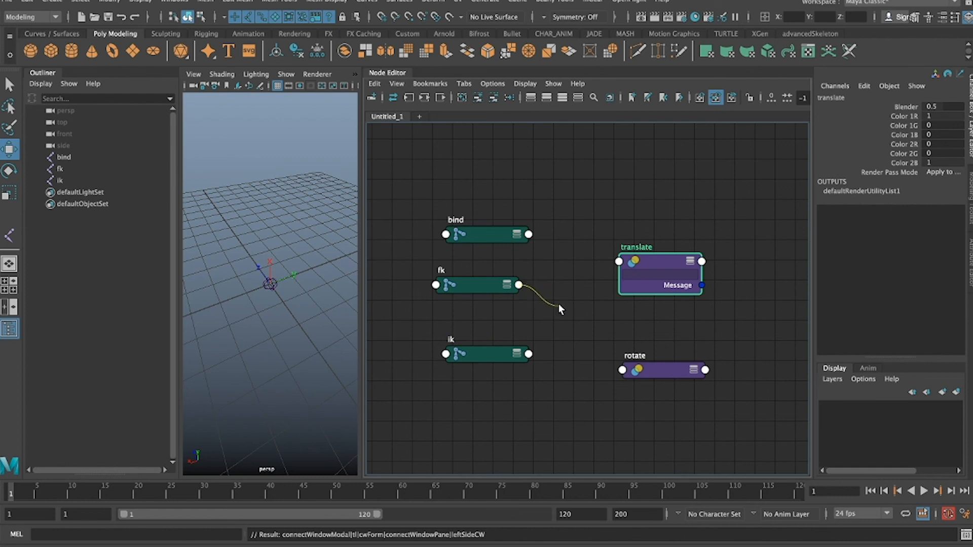
{"action": "left_click", "coordinate": [613, 261]}
{"action": "left_click", "coordinate": [619, 261]}
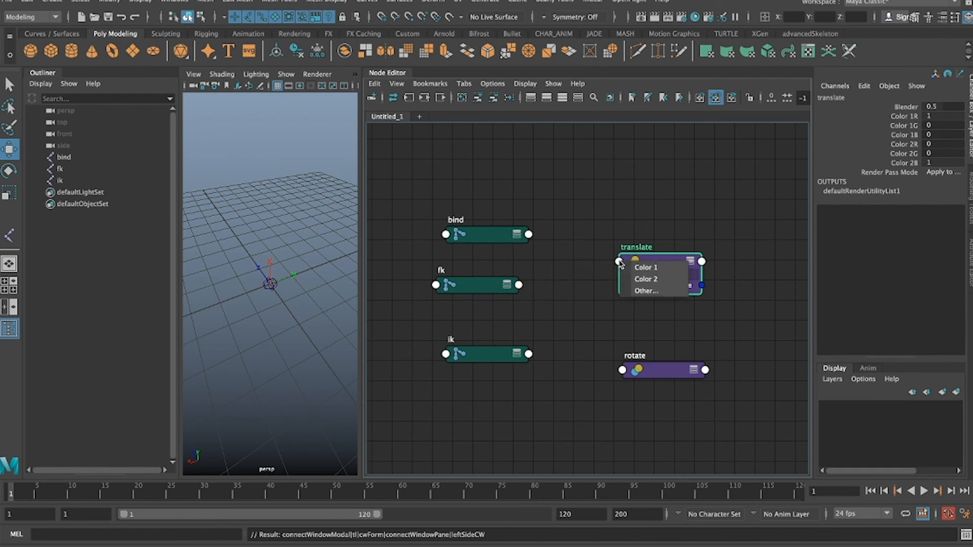
Step: Connect the fk joint's Translate to Color 1 of the translate blend node, and move the fk node clear
{"action": "left_click", "coordinate": [646, 268]}
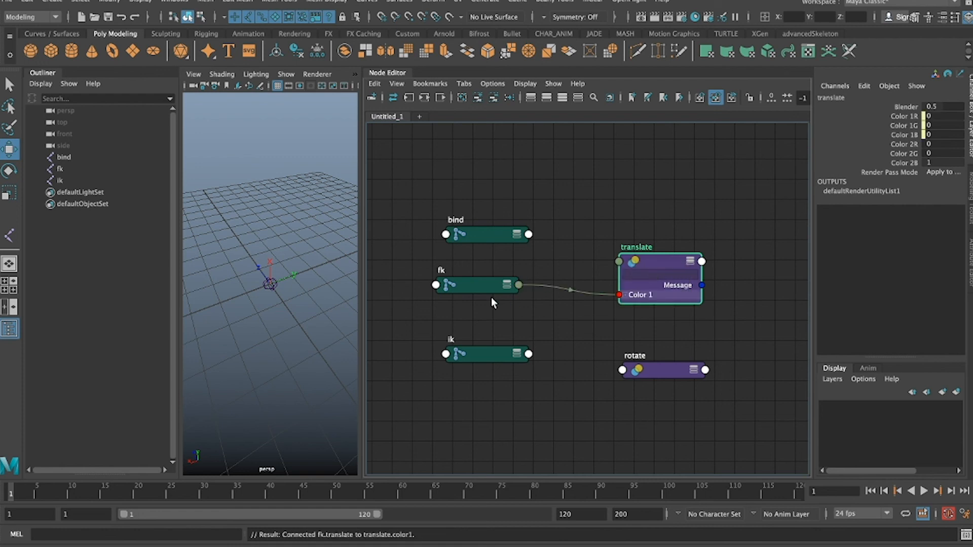
{"action": "left_click", "coordinate": [476, 281]}
{"action": "left_click_drag", "start_coordinate": [476, 281], "coordinate": [460, 275]}
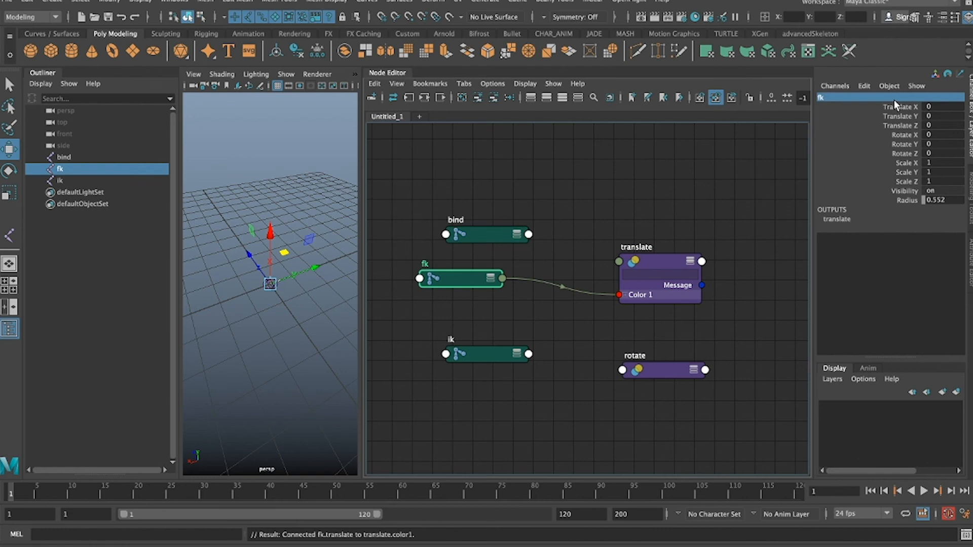
{"action": "left_click_drag", "start_coordinate": [896, 107], "coordinate": [904, 128]}
{"action": "left_click", "coordinate": [611, 245]}
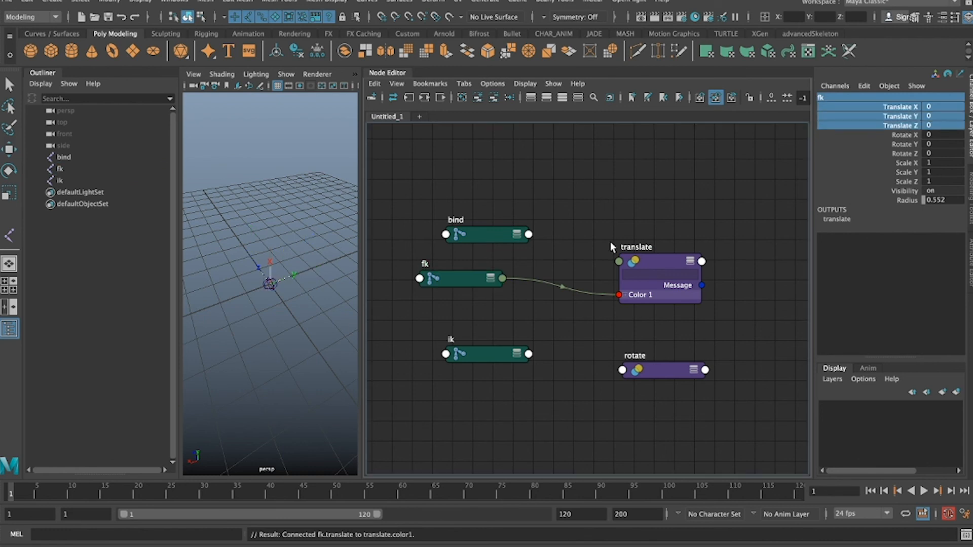
{"action": "left_click", "coordinate": [653, 261]}
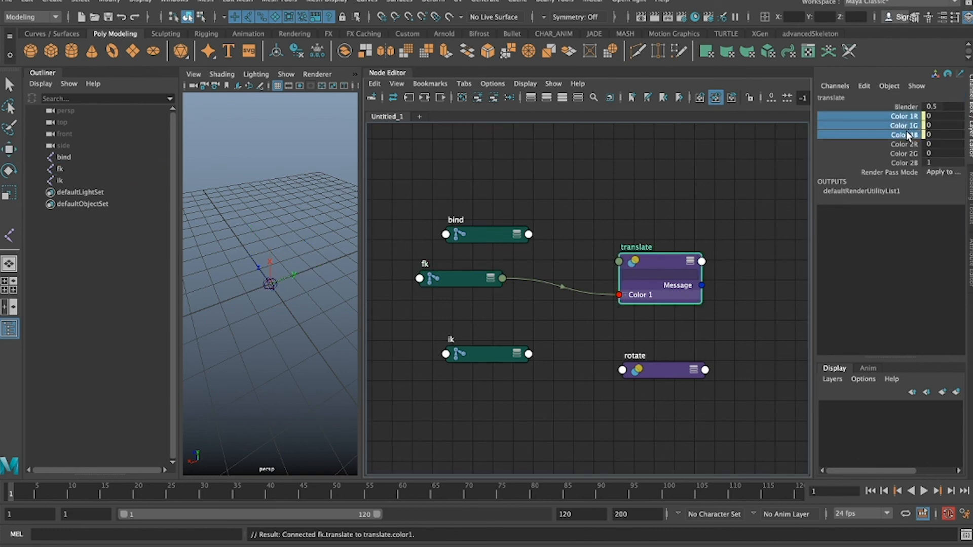
{"action": "left_click", "coordinate": [681, 154]}
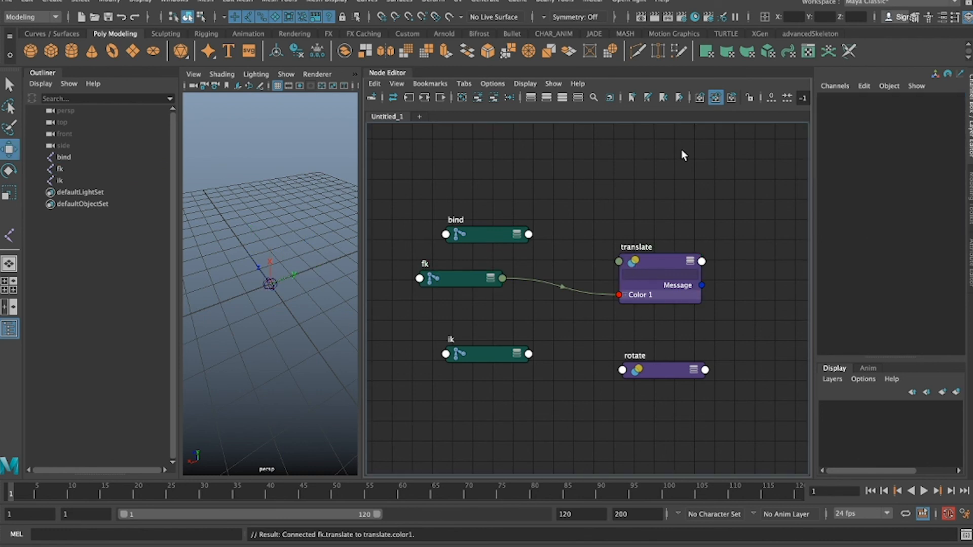
Step: Connect the ik joint's Translate to Color 2 of the translate blend node, and align the ik node beneath fk
{"action": "left_click", "coordinate": [527, 354]}
{"action": "mouse_move", "coordinate": [583, 477]}
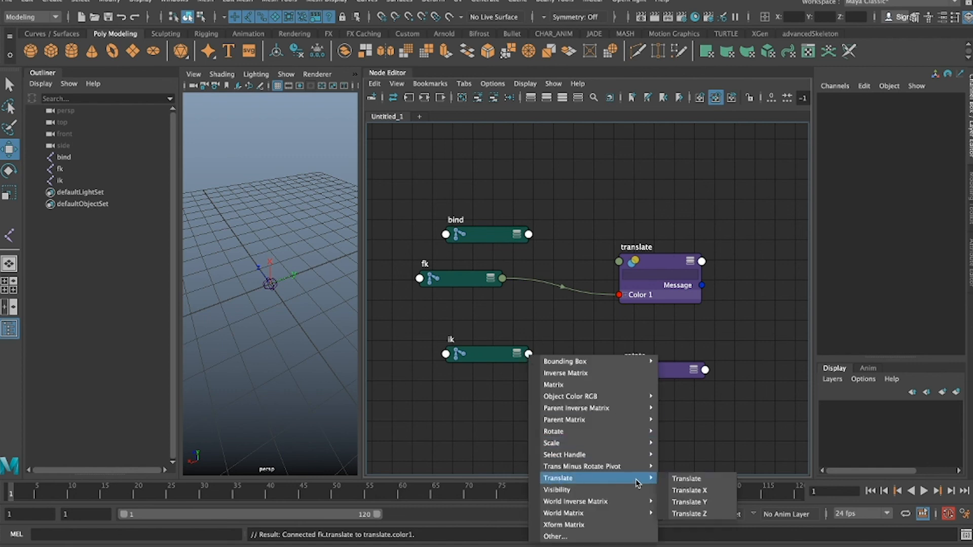
{"action": "left_click", "coordinate": [695, 479]}
{"action": "left_click", "coordinate": [619, 261]}
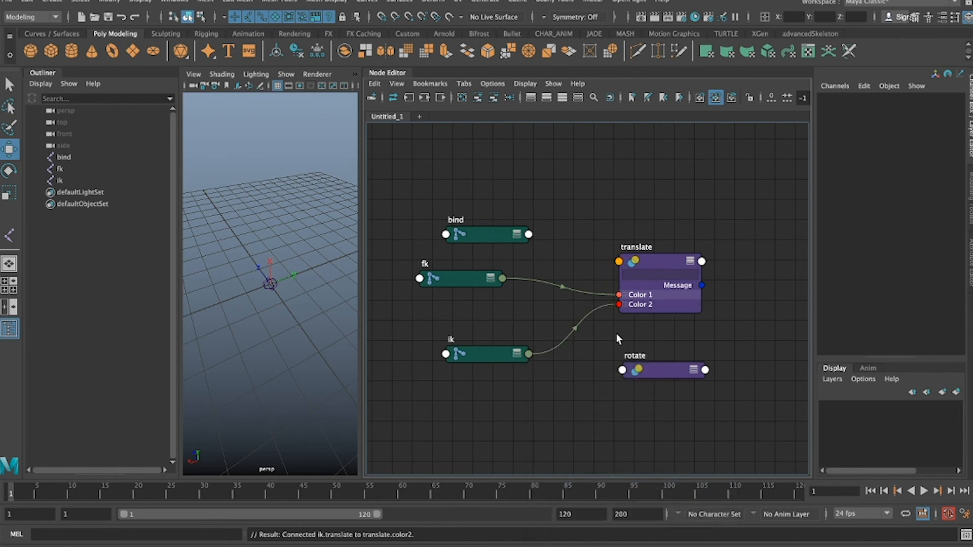
{"action": "left_click", "coordinate": [522, 294]}
{"action": "left_click_drag", "start_coordinate": [496, 352], "coordinate": [468, 332]}
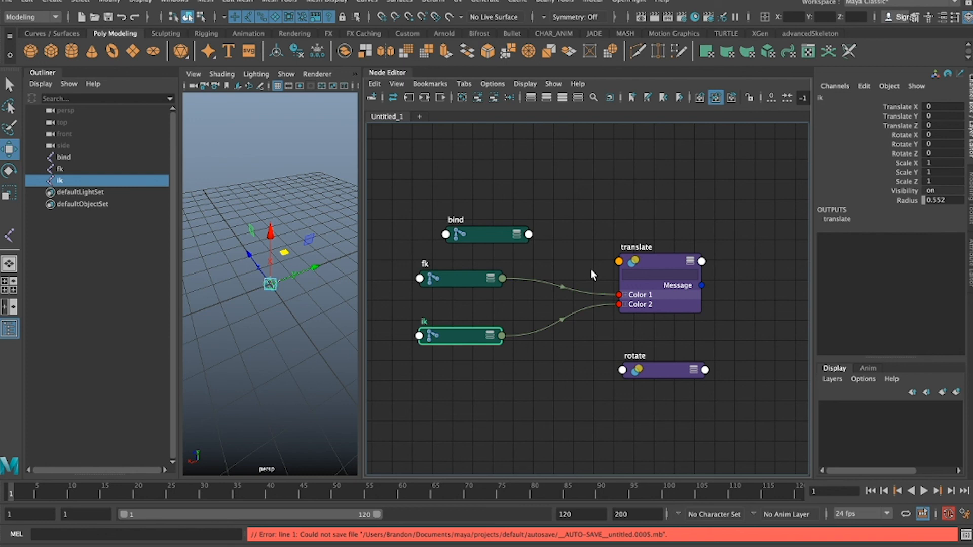
Step: Connect the fk joint's Rotate to Color 1 of the rotate blend node
{"action": "left_click", "coordinate": [503, 279]}
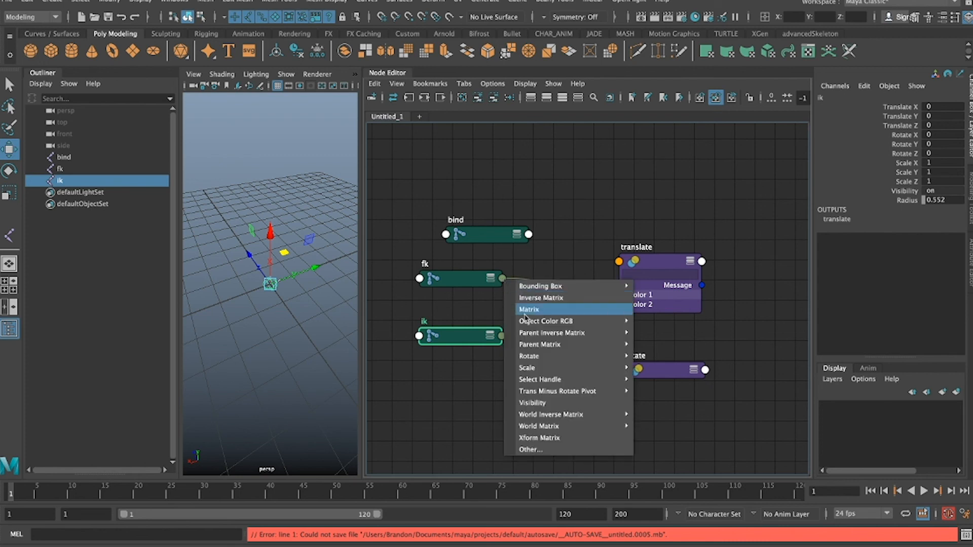
{"action": "mouse_move", "coordinate": [537, 356]}
{"action": "left_click", "coordinate": [659, 356]}
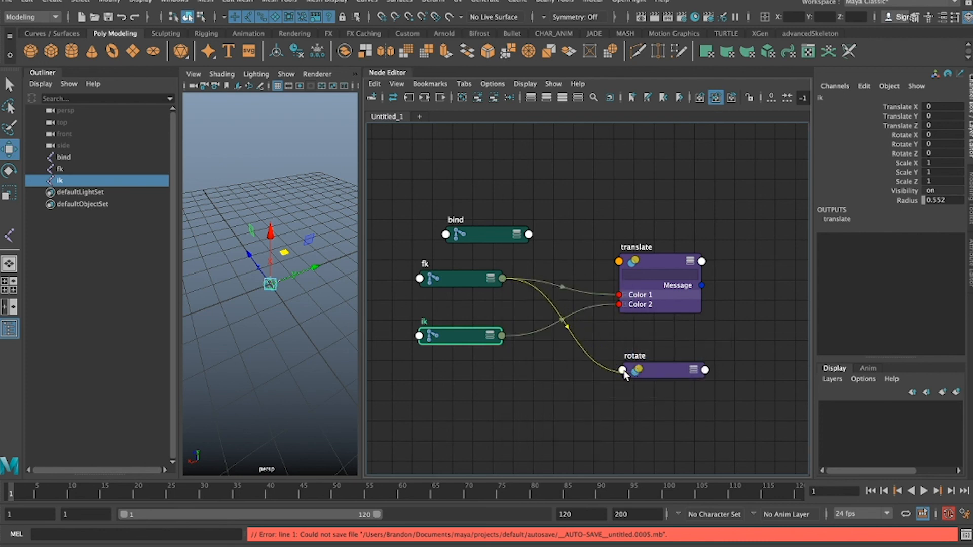
{"action": "left_click", "coordinate": [640, 367]}
{"action": "left_click", "coordinate": [648, 375]}
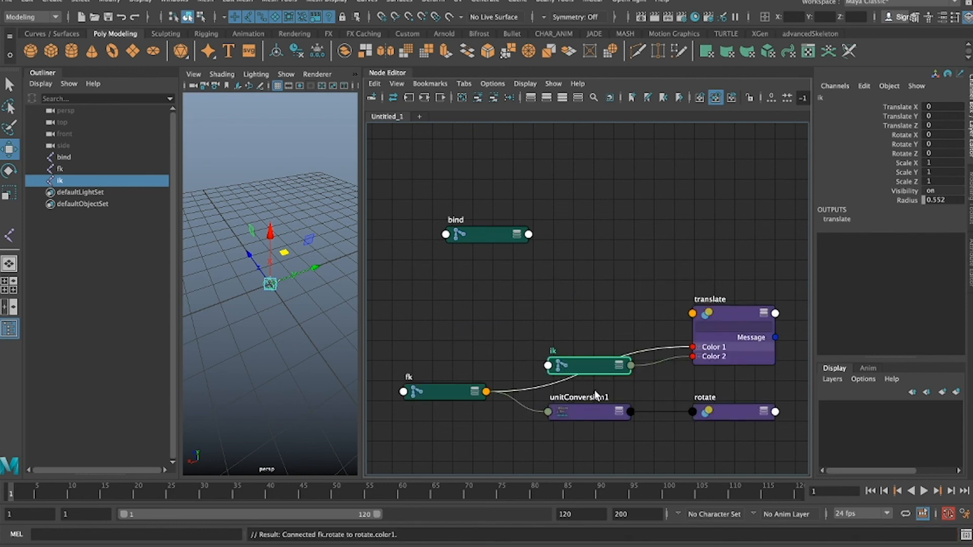
Step: Spread out the fk, unitConversion1 and rotate nodes, and place the ik node between bind and fk
{"action": "left_click_drag", "start_coordinate": [588, 407], "coordinate": [586, 414]}
{"action": "mouse_move", "coordinate": [440, 391]}
{"action": "left_mouse_down"}
{"action": "mouse_move", "coordinate": [440, 362]}
{"action": "mouse_move", "coordinate": [431, 375]}
{"action": "left_mouse_up"}
{"action": "left_click_drag", "start_coordinate": [583, 430], "coordinate": [596, 439]}
{"action": "left_click_drag", "start_coordinate": [738, 415], "coordinate": [746, 434]}
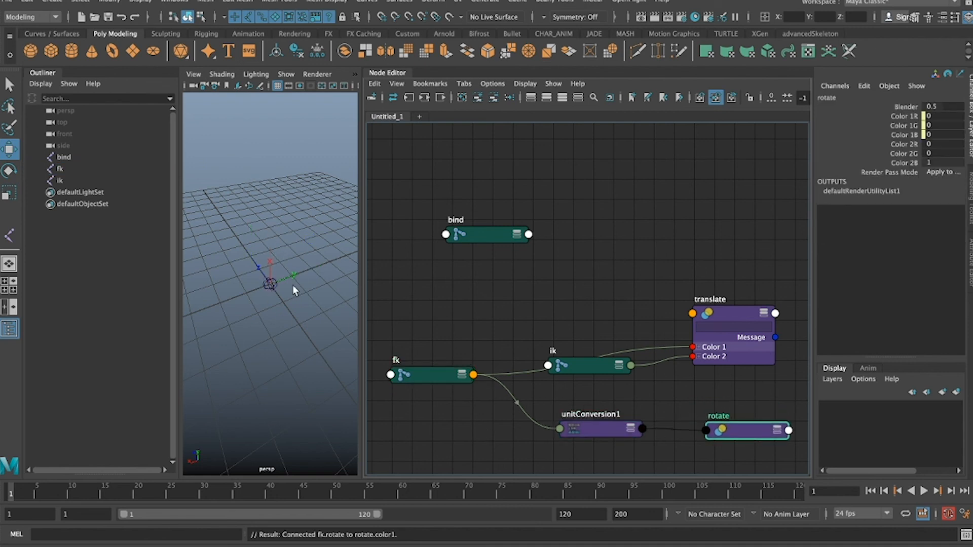
{"action": "left_click_drag", "start_coordinate": [595, 365], "coordinate": [477, 294]}
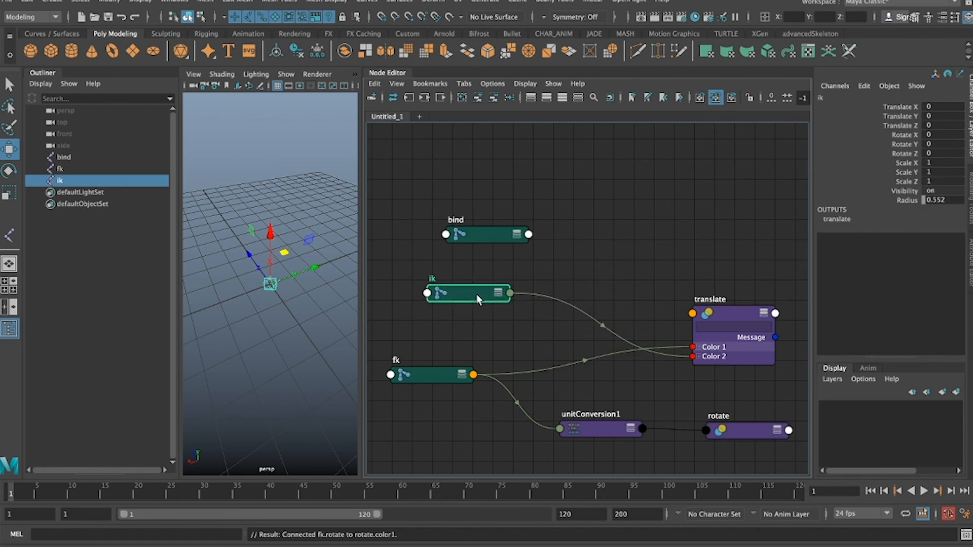
Step: Connect the ik joint's Rotate to Color 2 of the rotate blend node
{"action": "left_click", "coordinate": [510, 293]}
{"action": "mouse_move", "coordinate": [555, 372]}
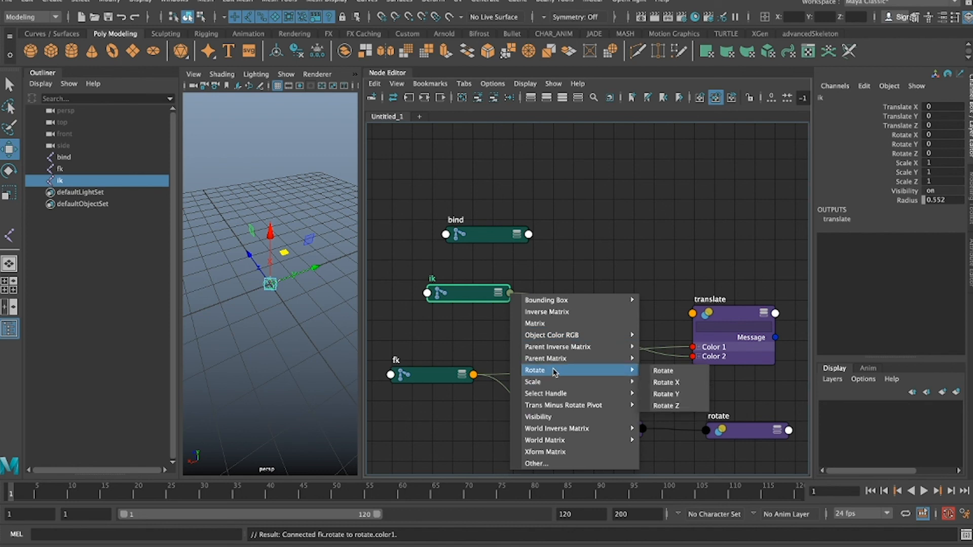
{"action": "left_click", "coordinate": [662, 371]}
{"action": "left_click", "coordinate": [705, 430]}
{"action": "left_click", "coordinate": [738, 400]}
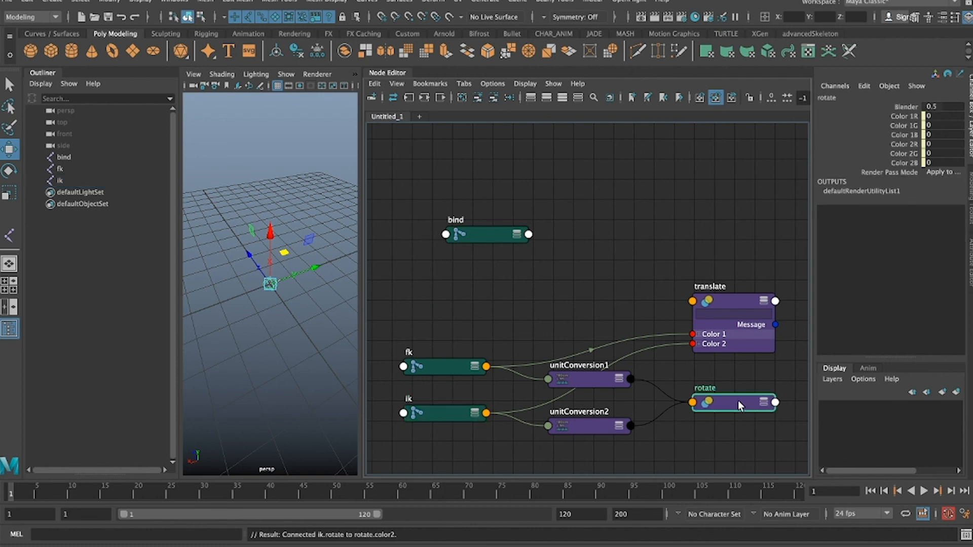
{"action": "left_click", "coordinate": [721, 409]}
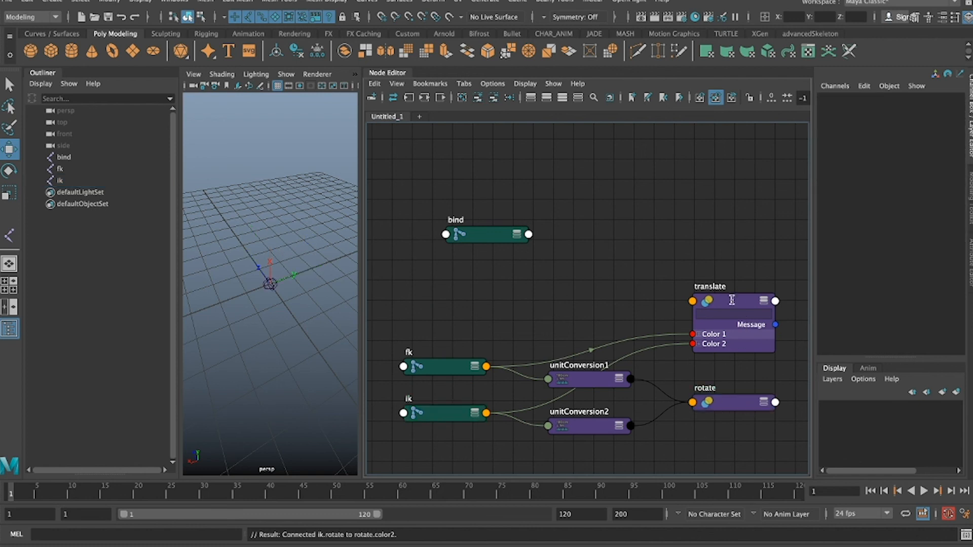
Step: Connect the translate blend node's Output to the bind joint's Translate
{"action": "left_click", "coordinate": [776, 302]}
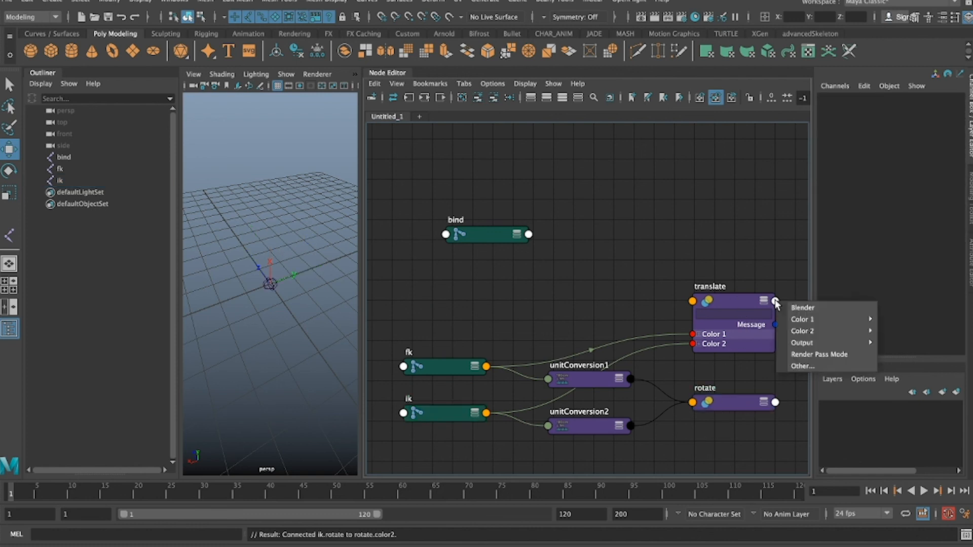
{"action": "mouse_move", "coordinate": [827, 343]}
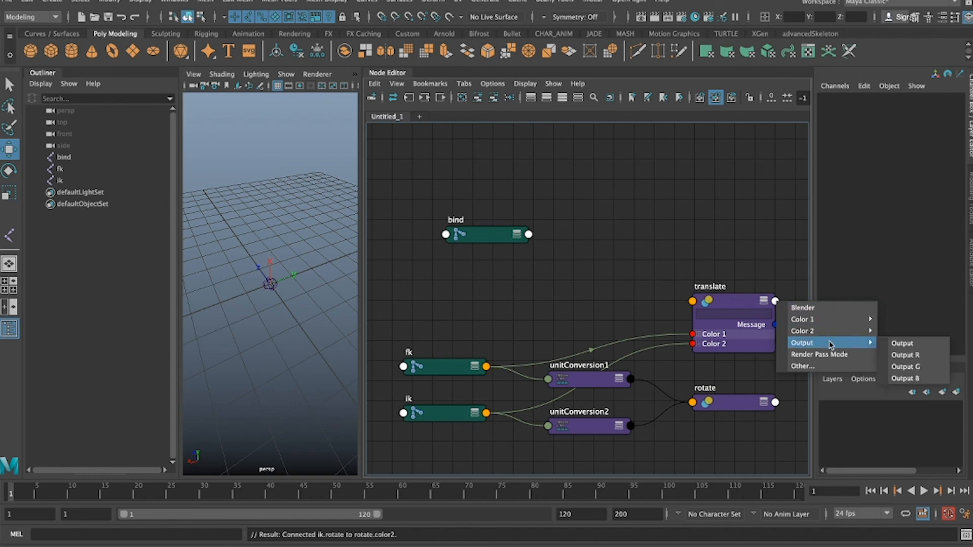
{"action": "left_click", "coordinate": [903, 344]}
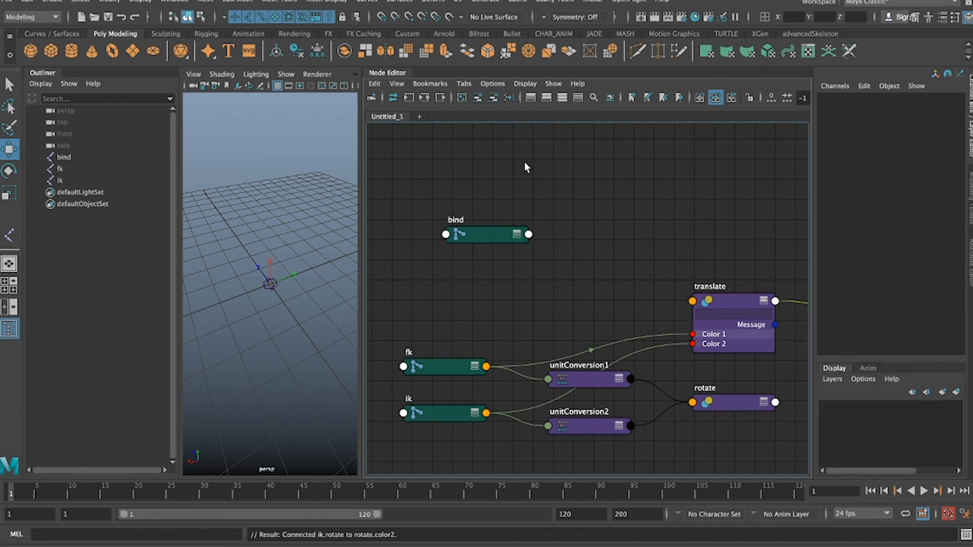
{"action": "left_click", "coordinate": [446, 235]}
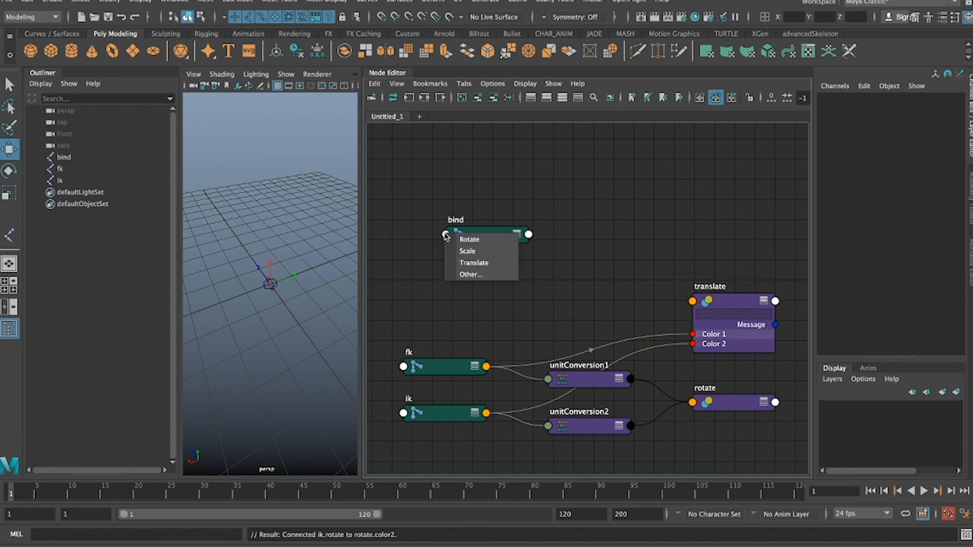
{"action": "left_click", "coordinate": [475, 263]}
Step: Connect the rotate blend node's Output to the bind joint's Rotate
{"action": "left_click", "coordinate": [775, 403]}
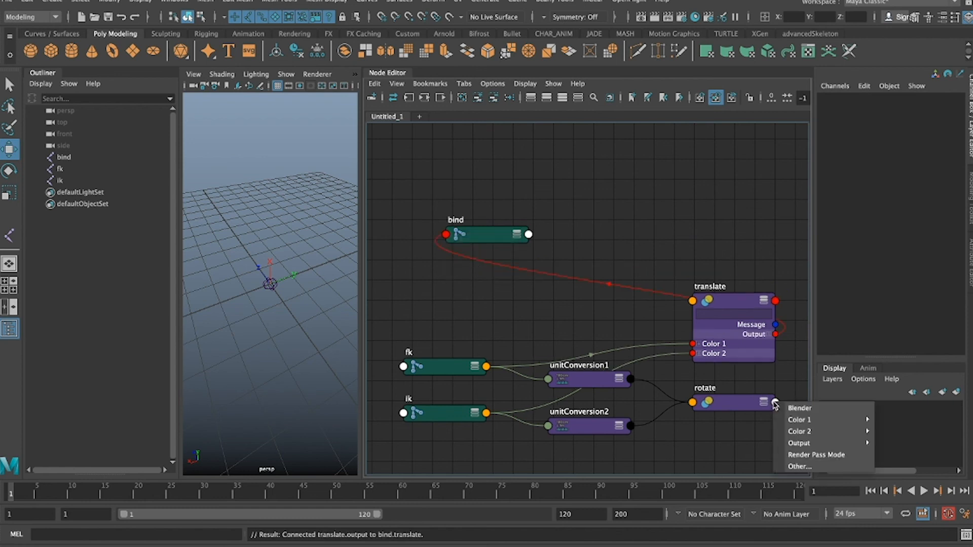
{"action": "mouse_move", "coordinate": [800, 443]}
{"action": "left_click", "coordinate": [904, 442]}
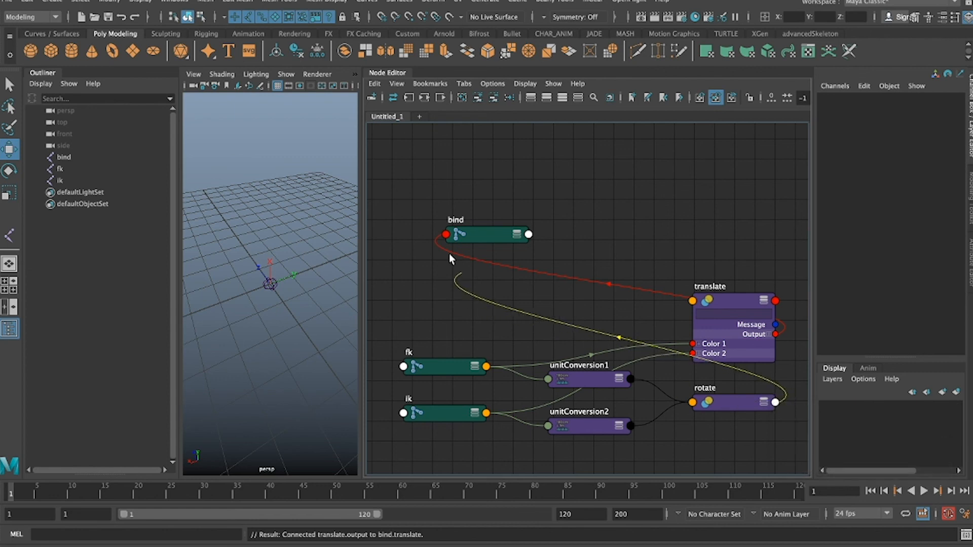
{"action": "left_click", "coordinate": [445, 235]}
{"action": "left_click", "coordinate": [466, 239]}
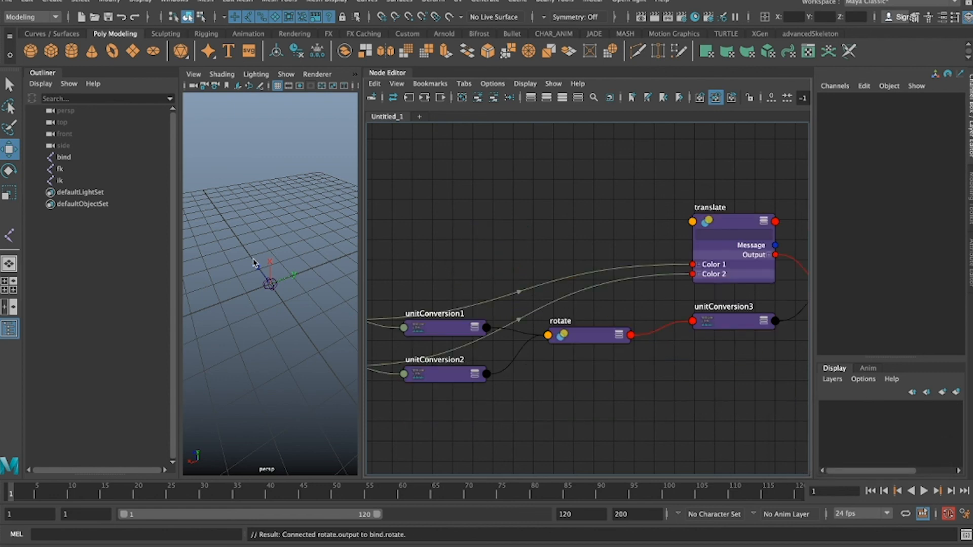
Step: Move the fk joint in the viewport to about 1.566 in Translate Y and -0.588 in Translate Z
{"action": "left_click", "coordinate": [592, 335]}
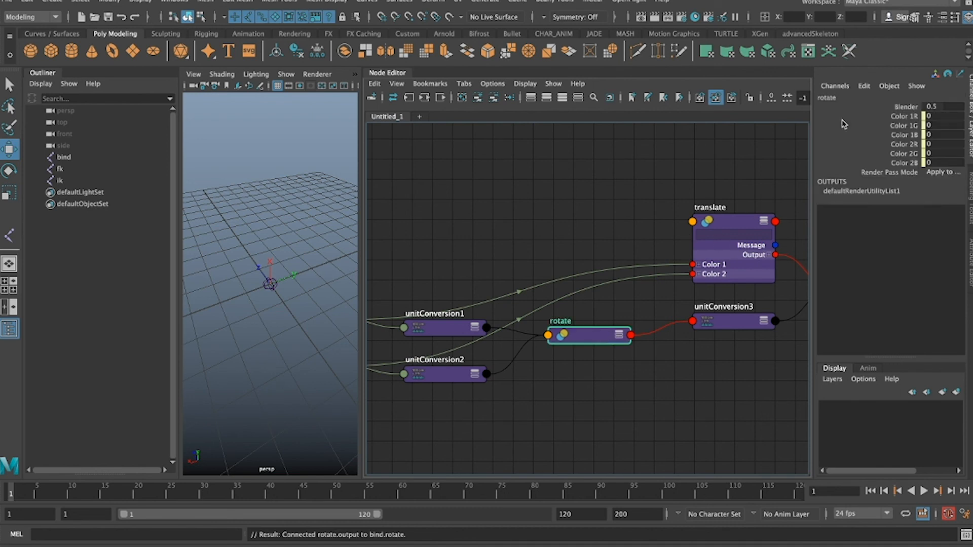
{"action": "left_click_drag", "start_coordinate": [269, 332], "coordinate": [304, 316], "text": "alt"}
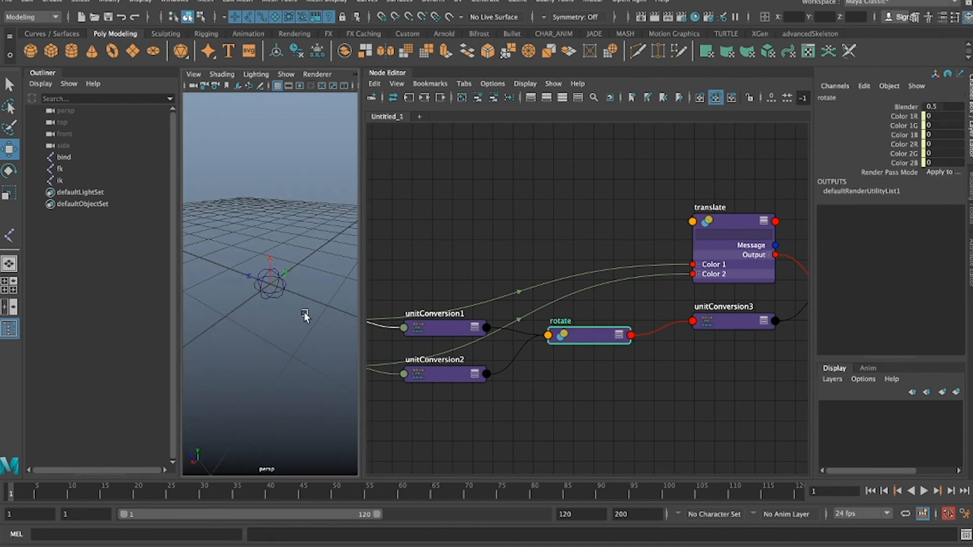
{"action": "left_click", "coordinate": [71, 168]}
{"action": "left_click_drag", "start_coordinate": [261, 261], "coordinate": [284, 128]}
{"action": "left_click_drag", "start_coordinate": [232, 343], "coordinate": [247, 325], "text": "alt"}
{"action": "scroll", "coordinate": [247, 325], "scroll_direction": "down", "scroll_amount": 2}
{"action": "scroll", "coordinate": [247, 325], "scroll_direction": "down", "scroll_amount": 3}
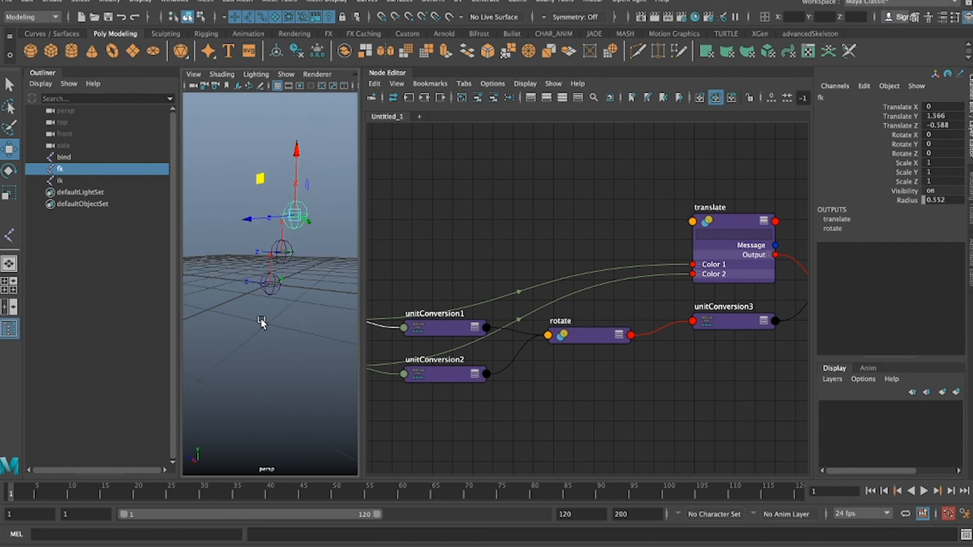
Step: Set Blender to 1 on both the rotate and translate blend nodes
{"action": "left_click", "coordinate": [584, 336]}
{"action": "left_click", "coordinate": [722, 217], "text": "shift"}
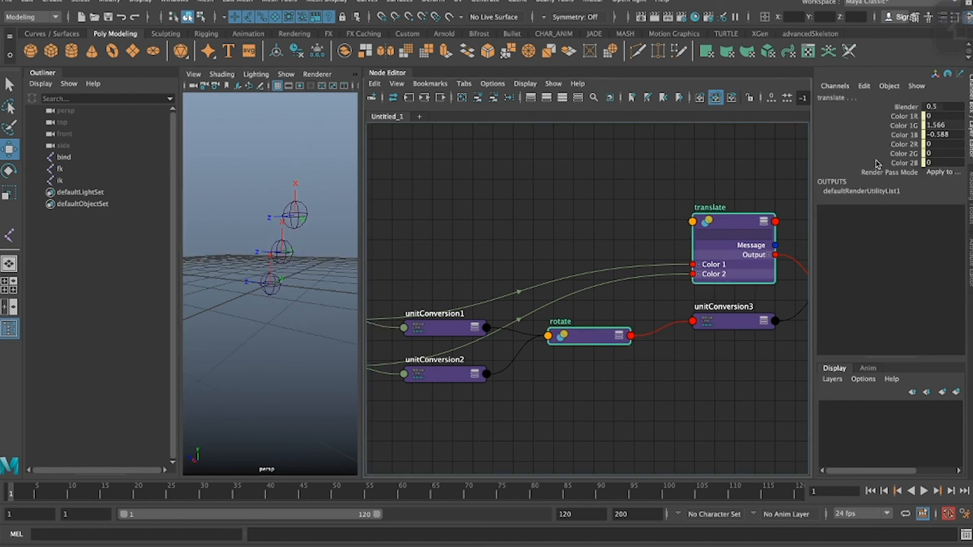
{"action": "double_click", "coordinate": [938, 106]}
{"action": "type", "text": "1"}
{"action": "key", "text": "Return"}
Step: Move the ik joint in the viewport to about 0.843 in Translate Y and 2.087 in Translate Z
{"action": "left_click", "coordinate": [68, 181]}
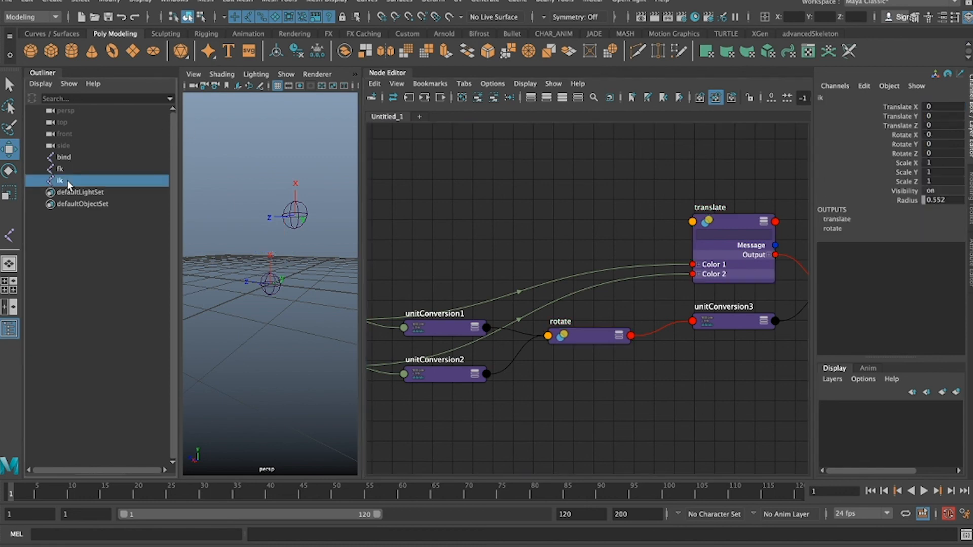
{"action": "left_click", "coordinate": [66, 158]}
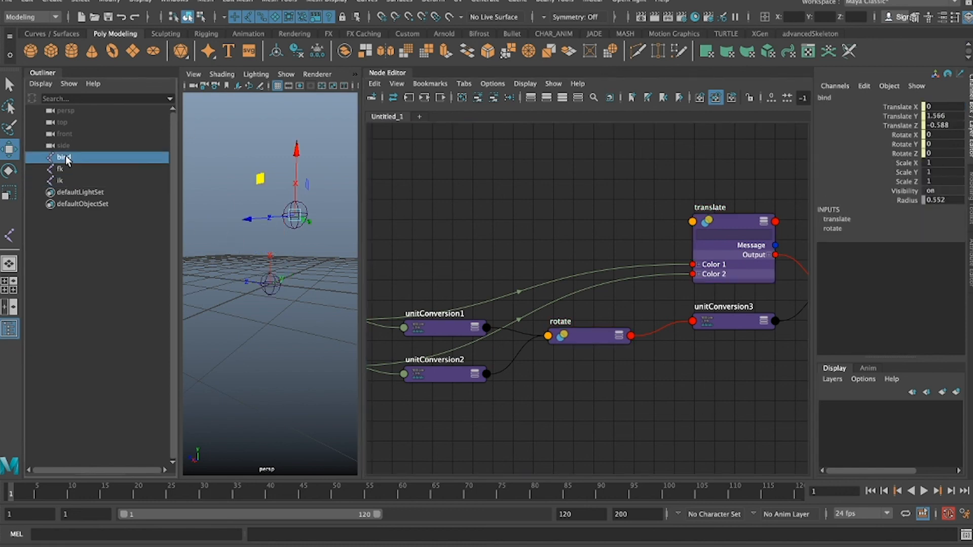
{"action": "left_click", "coordinate": [69, 183]}
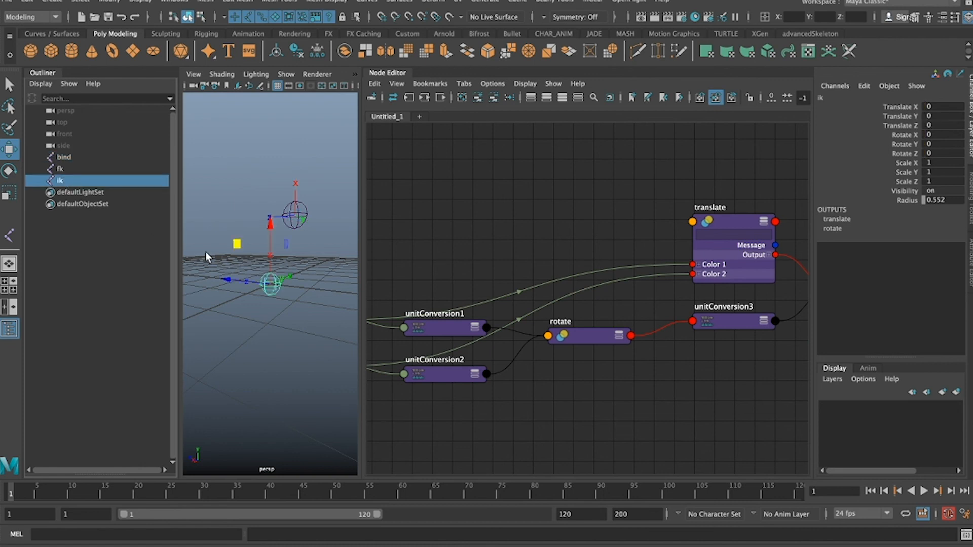
{"action": "left_click_drag", "start_coordinate": [238, 244], "coordinate": [177, 208]}
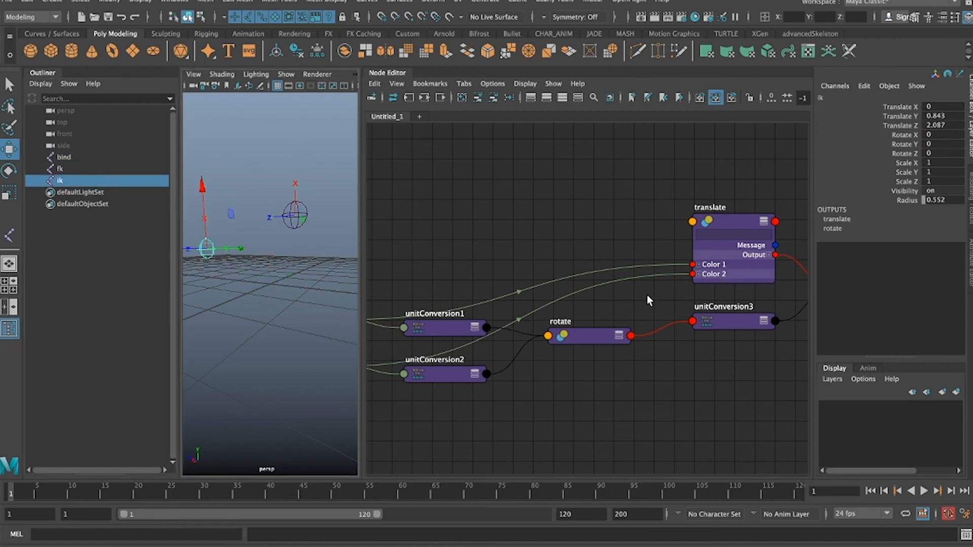
Step: Set Blender to 0.75 on both the rotate and translate blend nodes
{"action": "left_click", "coordinate": [586, 334]}
{"action": "left_click", "coordinate": [720, 236]}
{"action": "double_click", "coordinate": [945, 107]}
{"action": "type", "text": ".75"}
{"action": "key", "text": "Return"}
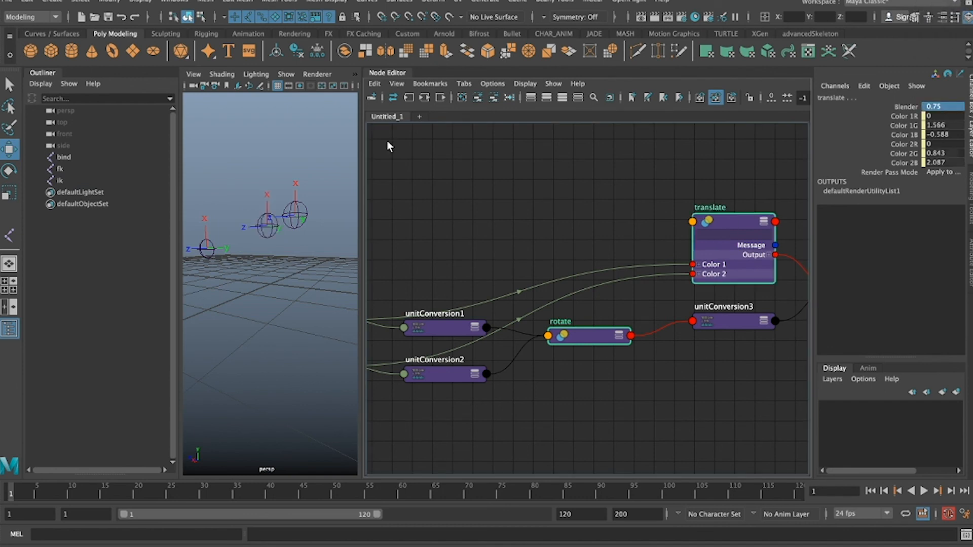
Step: Check the bind joint's blended position between fk and ik, and select the joints in the scene list
{"action": "left_click", "coordinate": [273, 232]}
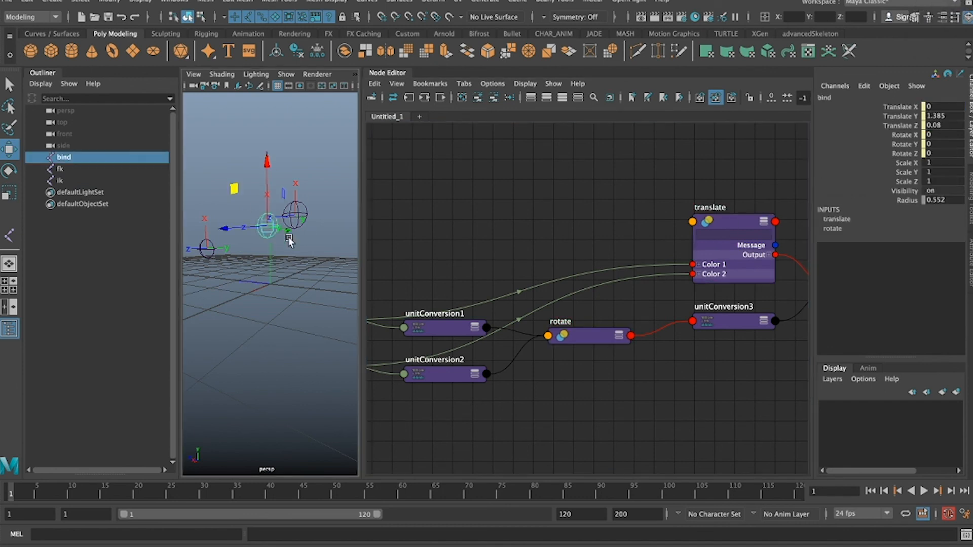
{"action": "left_click", "coordinate": [287, 323]}
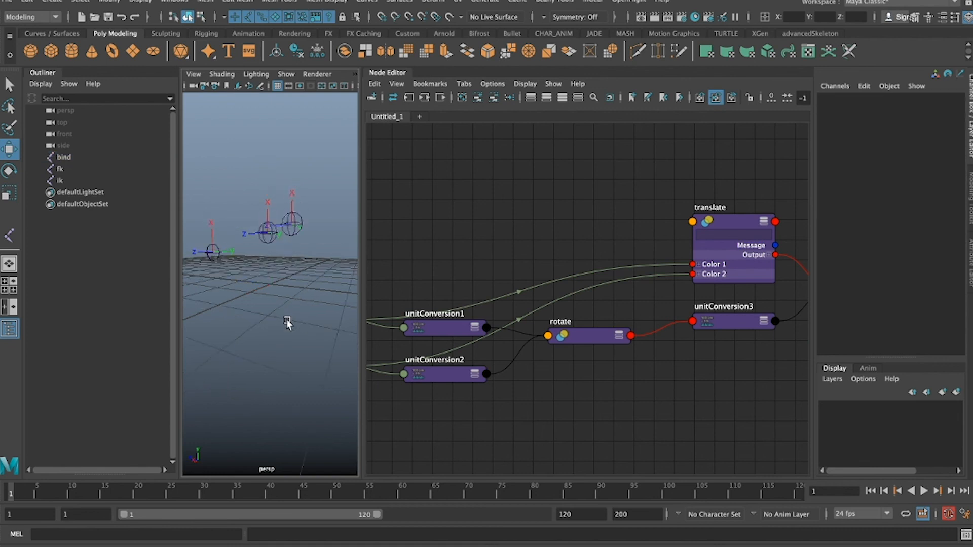
{"action": "left_click_drag", "start_coordinate": [65, 159], "coordinate": [65, 180]}
{"action": "left_click", "coordinate": [64, 169]}
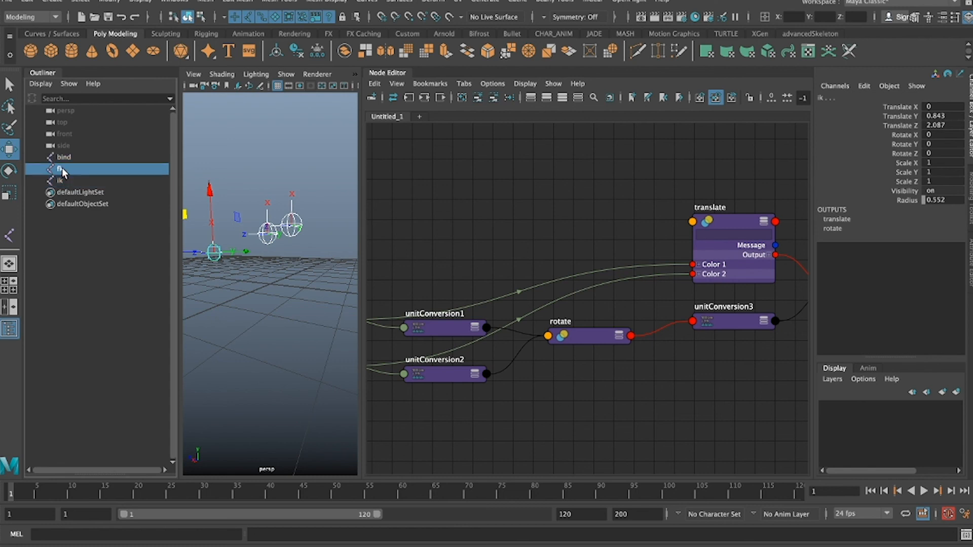
Step: Reset Translate Y and Translate Z of the fk and ik joints to 0, leaving nothing selected
{"action": "left_click", "coordinate": [66, 180], "text": "shift"}
{"action": "left_click_drag", "start_coordinate": [942, 126], "coordinate": [945, 111]}
{"action": "type", "text": "0"}
{"action": "key", "text": "Return"}
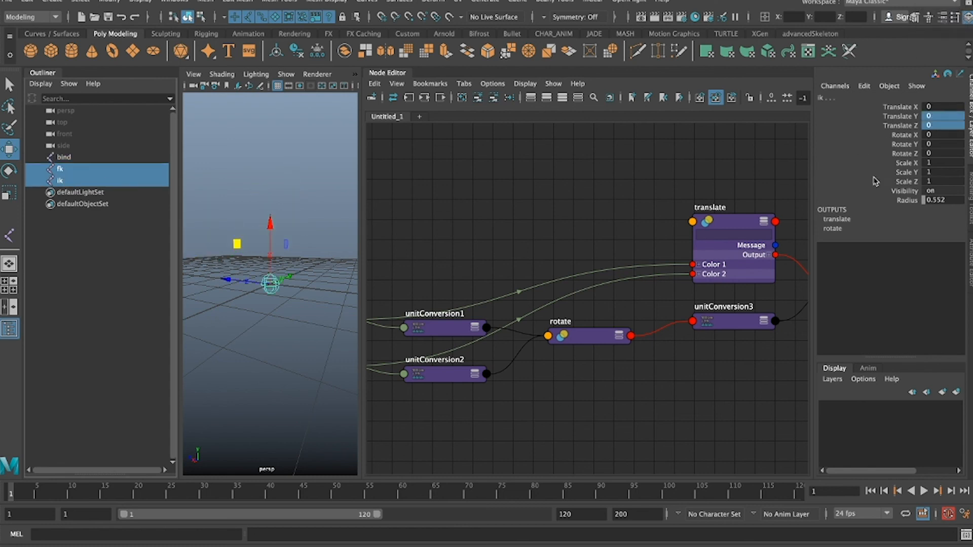
{"action": "left_click", "coordinate": [721, 222]}
{"action": "left_click", "coordinate": [607, 335]}
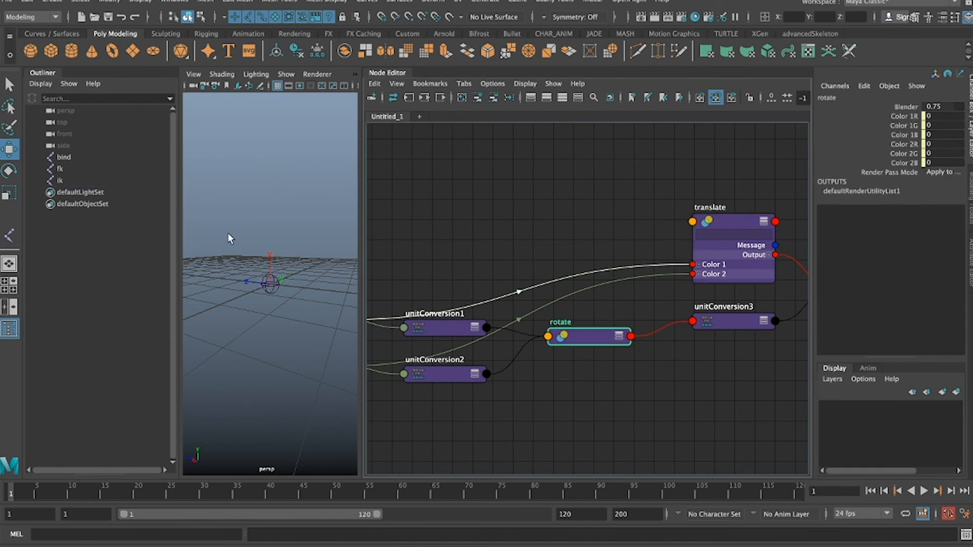
{"action": "left_click", "coordinate": [280, 224]}
Step: Create a NURBS circle at the origin around the joints to serve as the blend control
{"action": "left_click", "coordinate": [47, 33]}
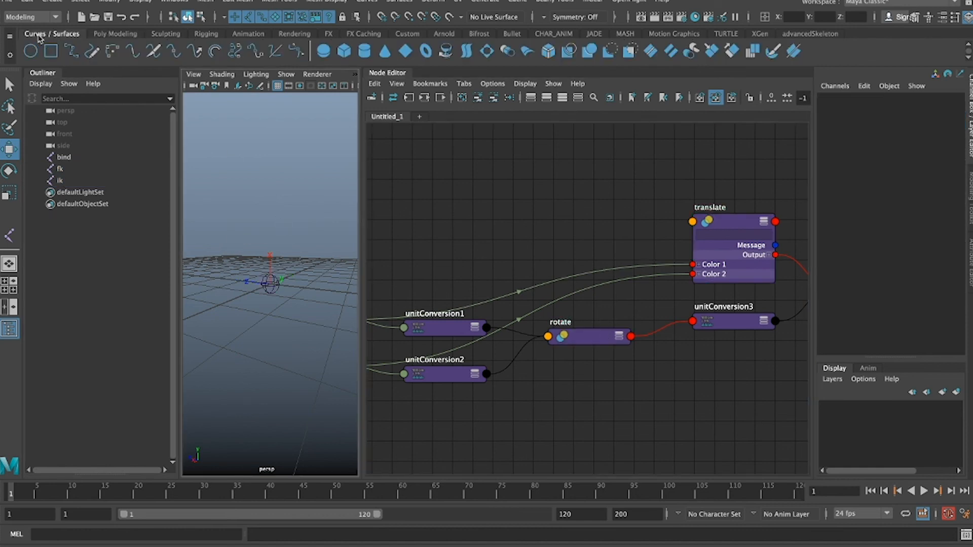
{"action": "left_click", "coordinate": [34, 52]}
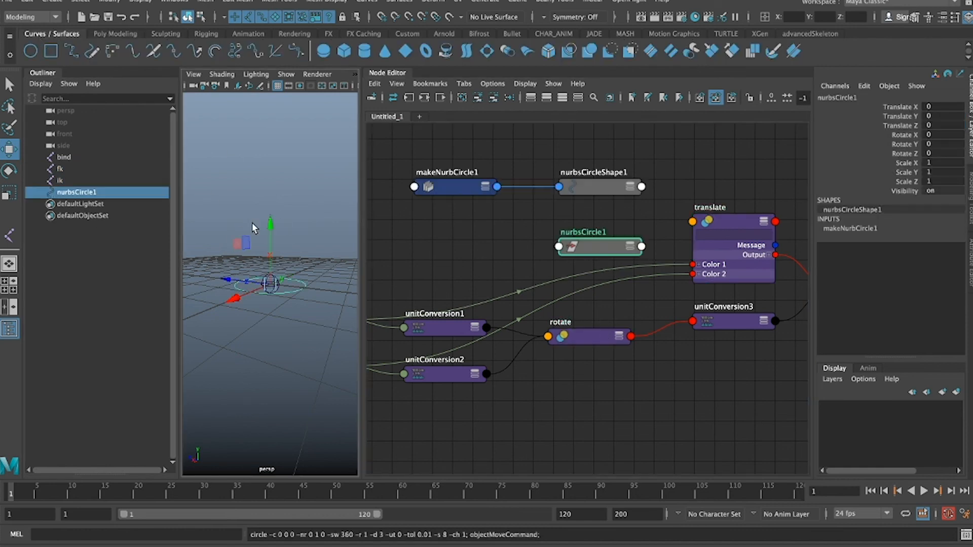
{"action": "left_click_drag", "start_coordinate": [253, 228], "coordinate": [342, 288], "text": "alt"}
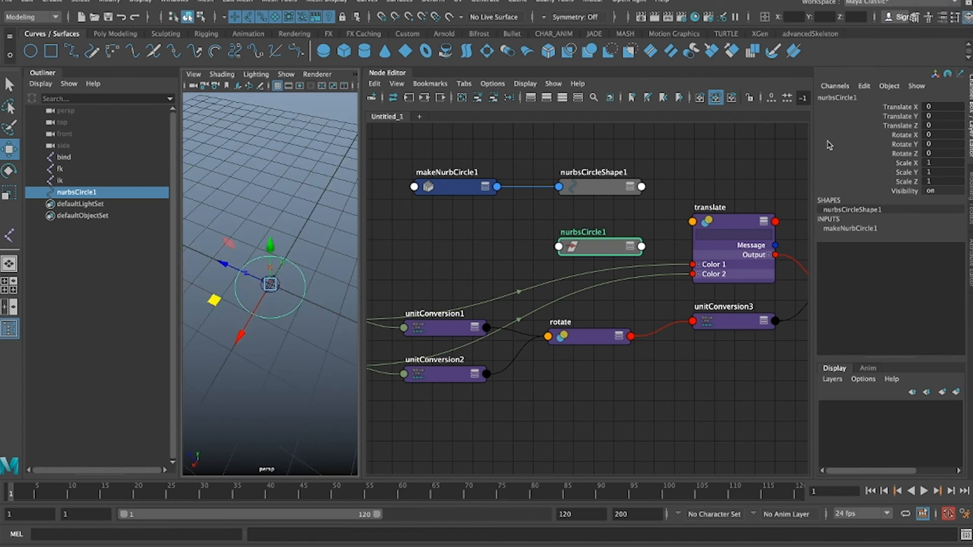
Step: Define a new keyable float attribute FK_IK_Blend for the NURBS circle, with minimum 0 and maximum 1
{"action": "left_click", "coordinate": [864, 88]}
{"action": "left_click", "coordinate": [865, 87]}
{"action": "left_click", "coordinate": [864, 87]}
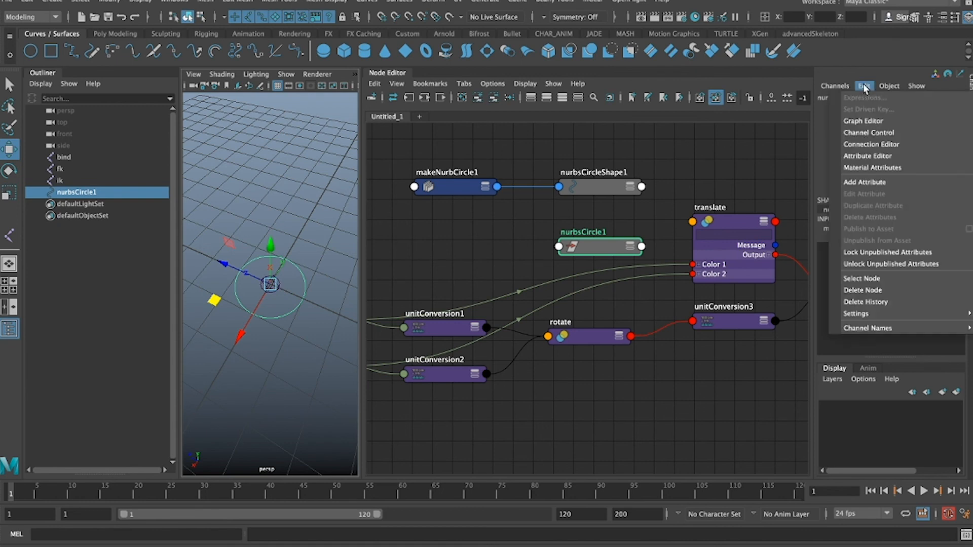
{"action": "left_click", "coordinate": [873, 184]}
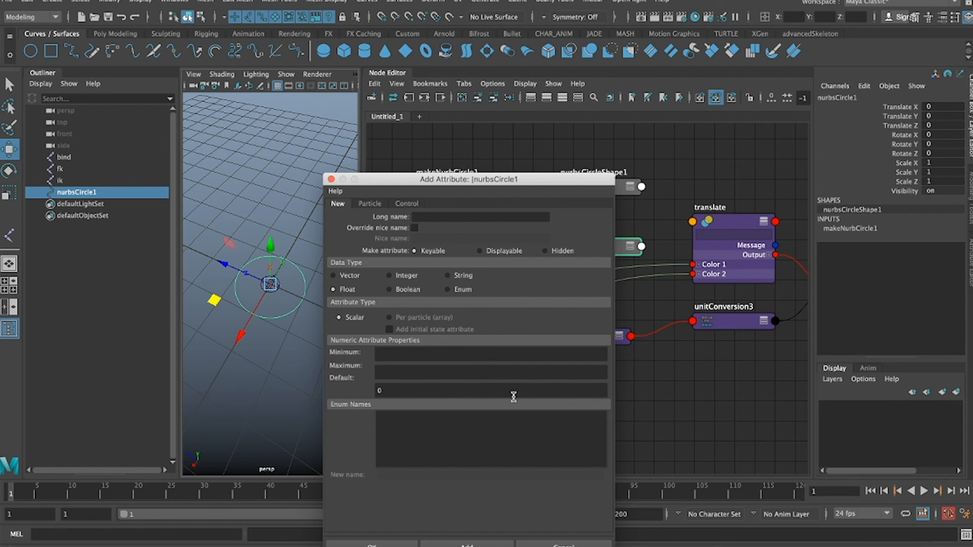
{"action": "left_click", "coordinate": [433, 216]}
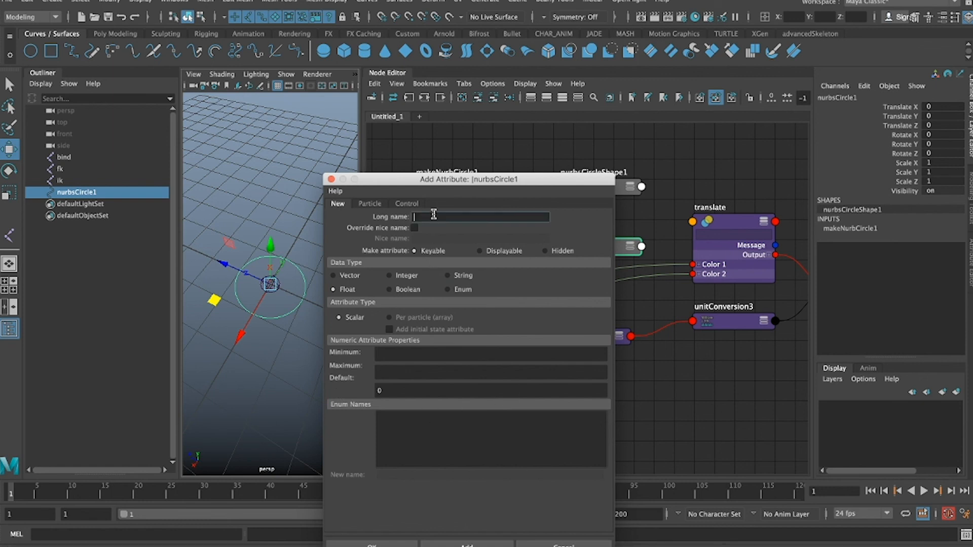
{"action": "type", "text": "FK_IK_Blend"}
{"action": "left_click", "coordinate": [379, 354]}
{"action": "key", "text": "Tab"}
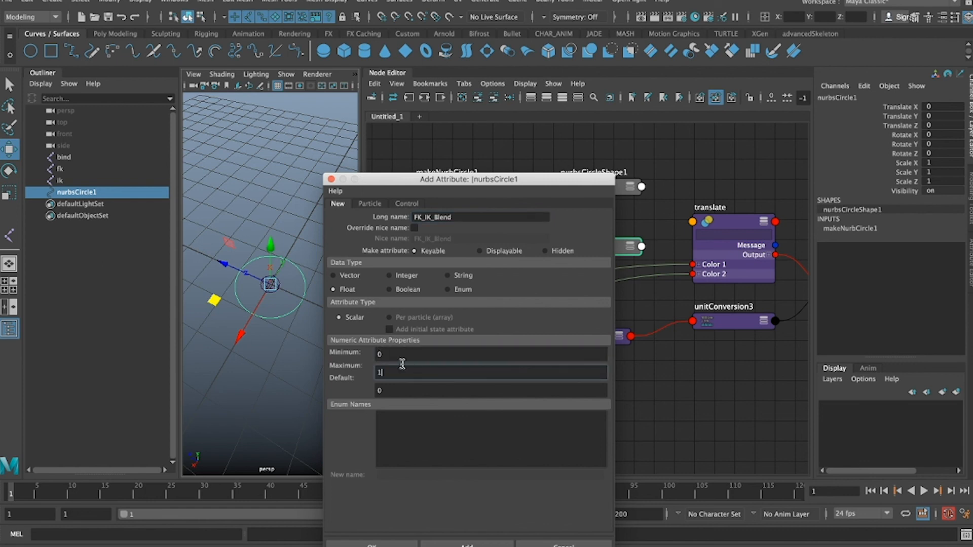
{"action": "type", "text": "1"}
Step: Override the attribute's nice name as FK/IK Blend, keep the default at 0, and add the attribute to the circle
{"action": "left_click", "coordinate": [415, 228]}
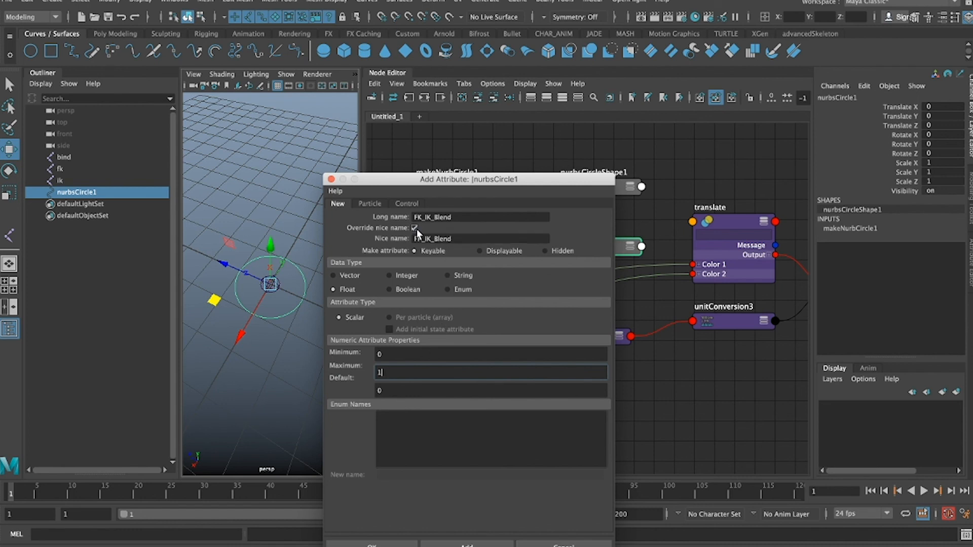
{"action": "key", "text": "Tab"}
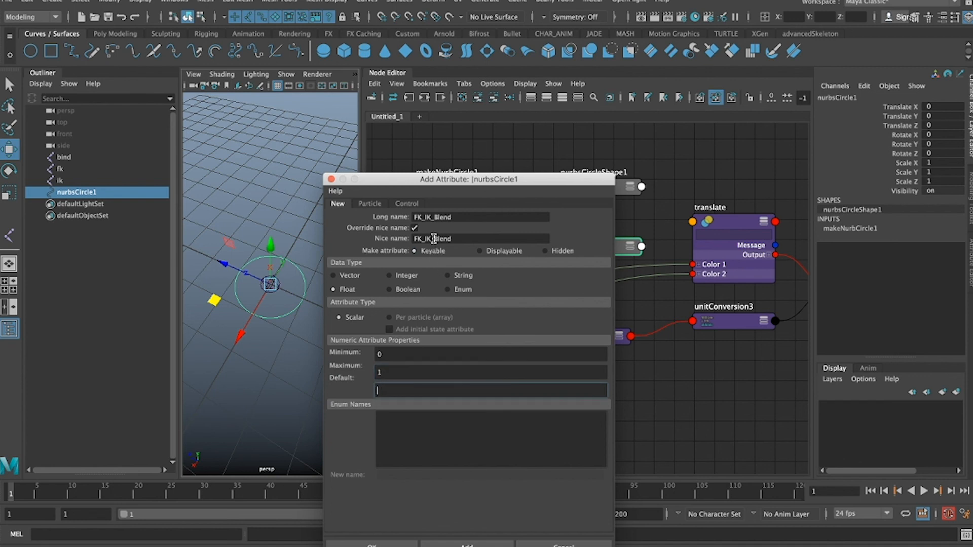
{"action": "left_click", "coordinate": [433, 239]}
{"action": "key", "text": "BackSpace"}
{"action": "left_click", "coordinate": [424, 239]}
{"action": "key", "text": "BackSpace"}
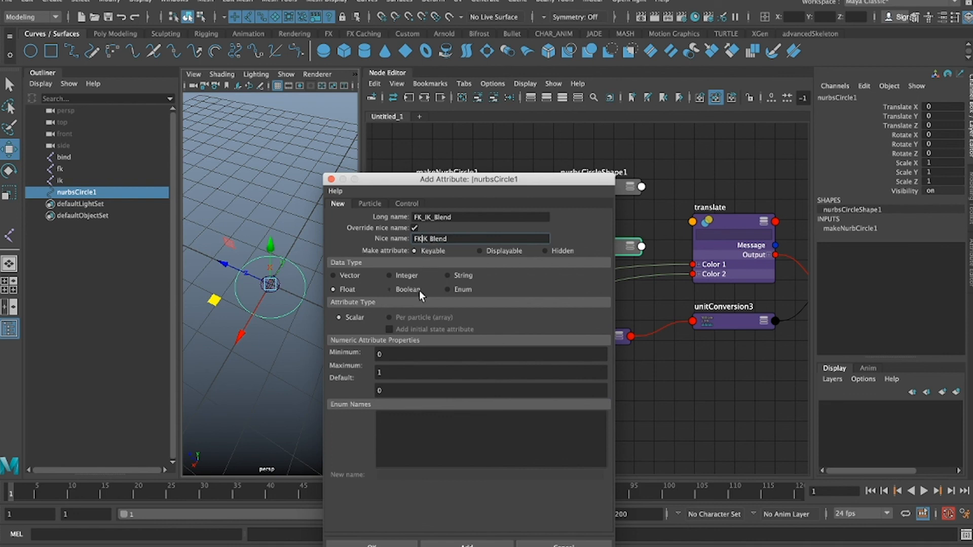
{"action": "type", "text": "/"}
{"action": "left_click", "coordinate": [372, 545]}
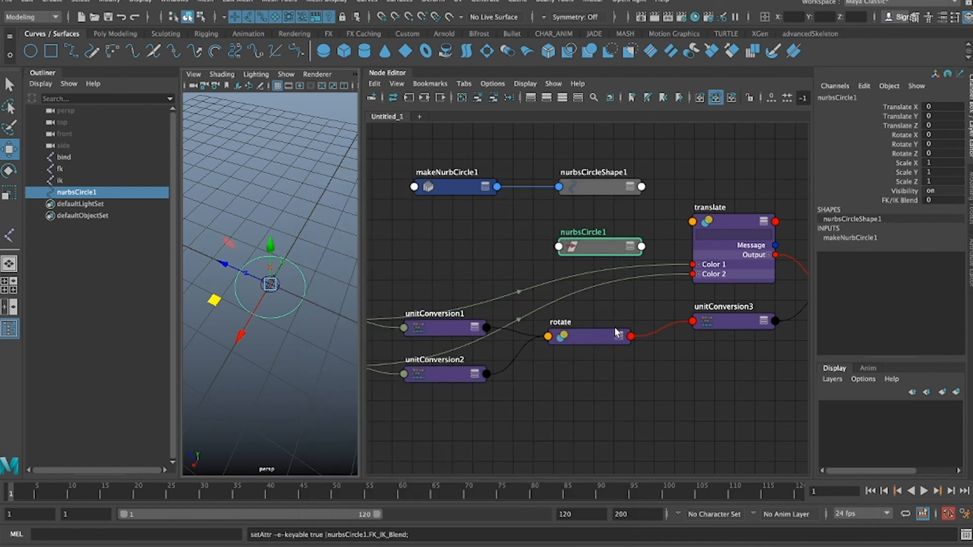
{"action": "left_click", "coordinate": [590, 333]}
{"action": "left_click", "coordinate": [716, 217], "text": "shift"}
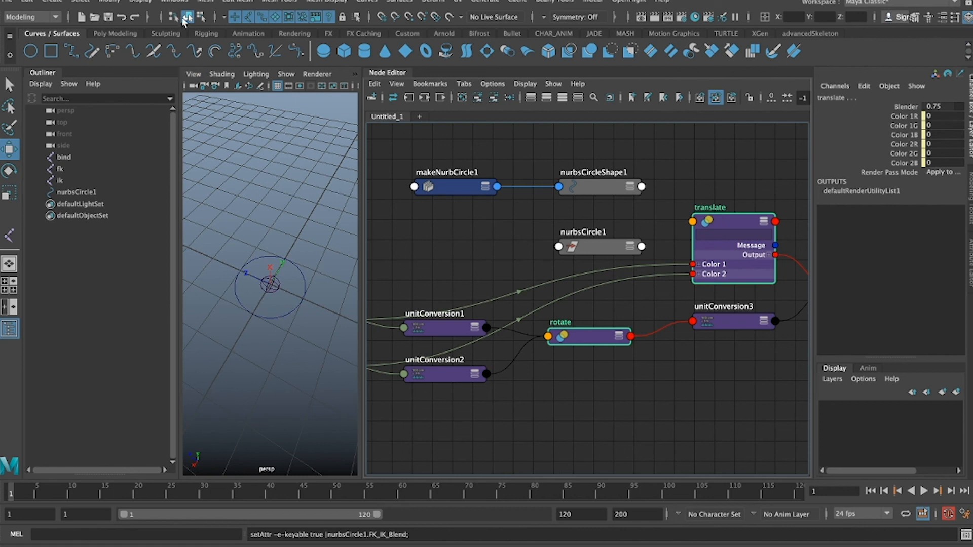
{"action": "left_click", "coordinate": [175, 2]}
{"action": "mouse_move", "coordinate": [218, 40]}
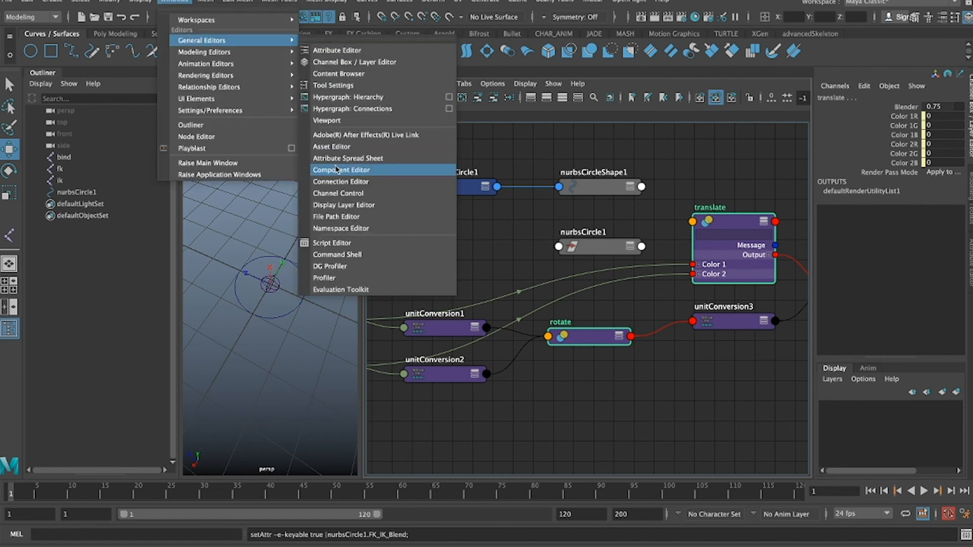
{"action": "left_click", "coordinate": [339, 181]}
{"action": "left_click_drag", "start_coordinate": [642, 122], "coordinate": [258, 217]}
{"action": "left_click_drag", "start_coordinate": [390, 73], "coordinate": [286, 141]}
{"action": "left_click", "coordinate": [282, 132]}
{"action": "left_click_drag", "start_coordinate": [315, 216], "coordinate": [613, 105]}
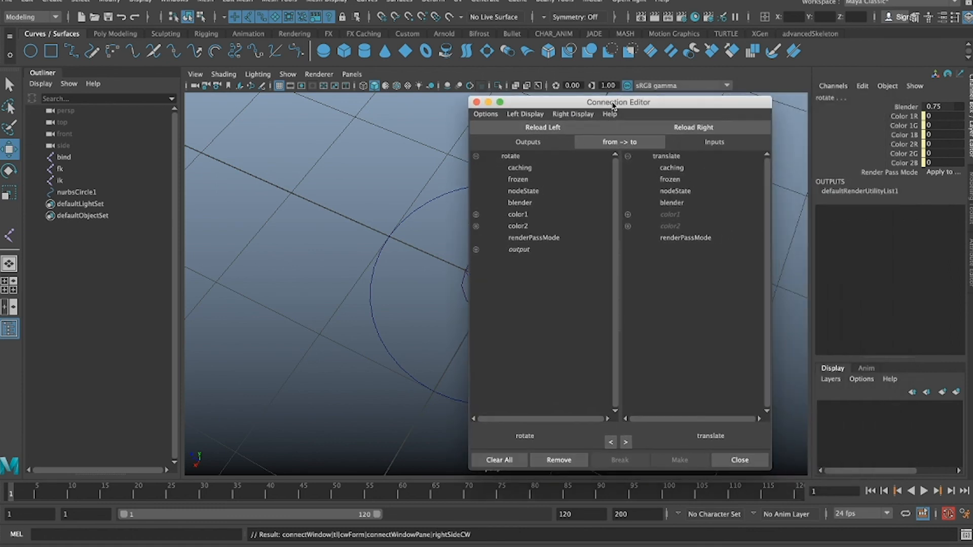
{"action": "left_click", "coordinate": [475, 102]}
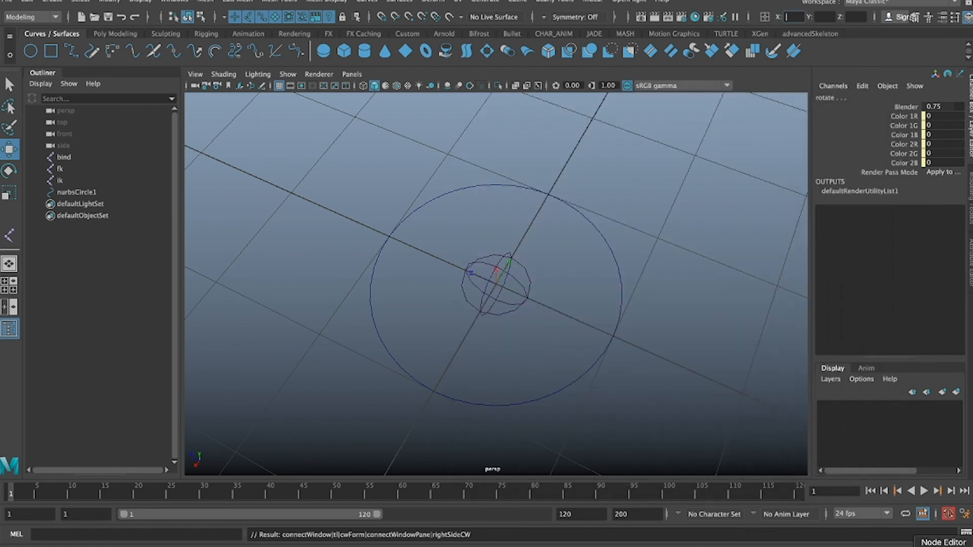
{"action": "left_click_drag", "start_coordinate": [469, 135], "coordinate": [527, 209]}
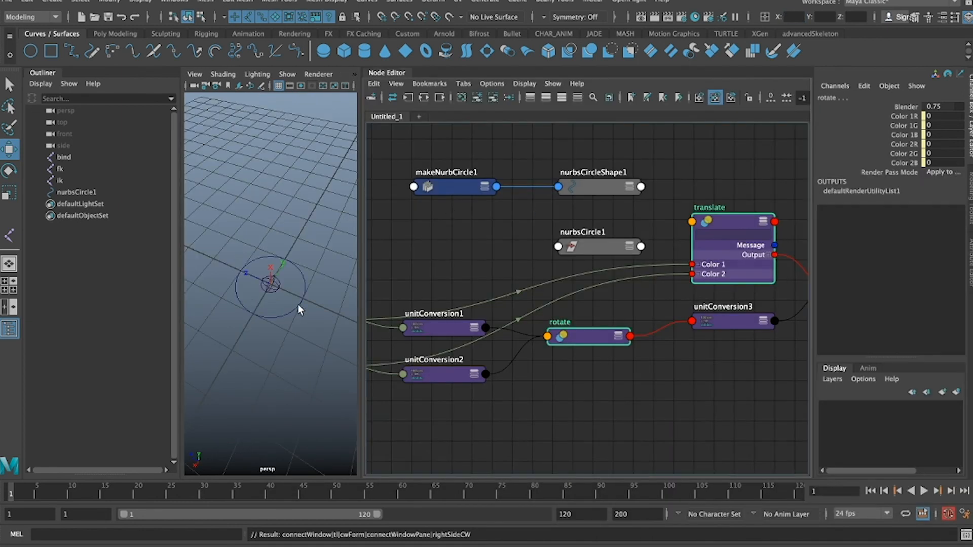
Step: Connect the FK/IK Blend output of nurbsCircle1 to the Blender input of the translate blend node
{"action": "left_click_drag", "start_coordinate": [618, 245], "coordinate": [542, 227]}
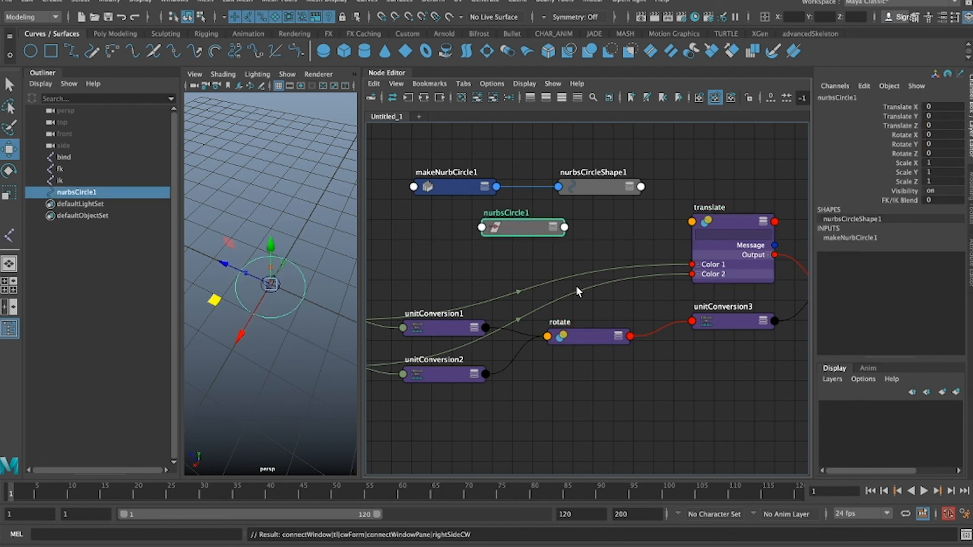
{"action": "left_click", "coordinate": [551, 228]}
{"action": "left_click", "coordinate": [564, 227]}
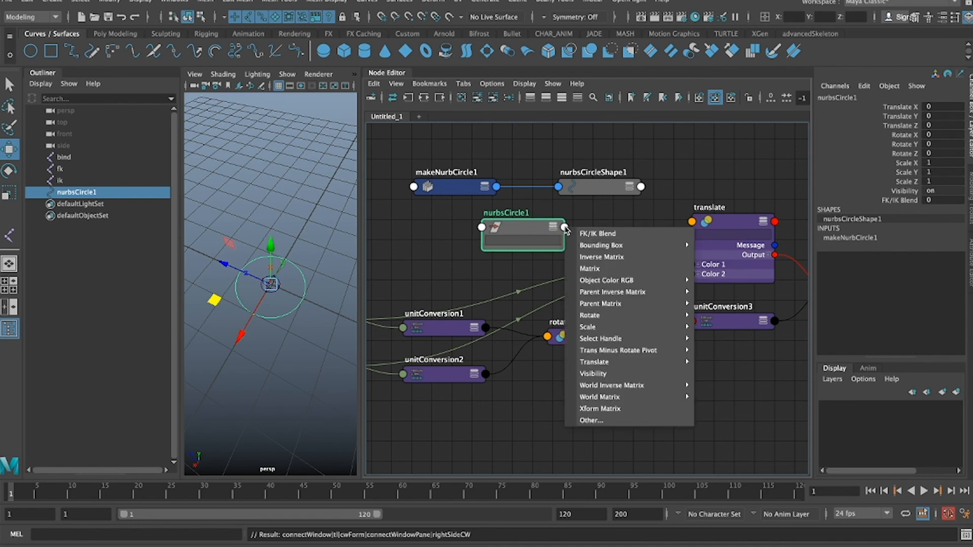
{"action": "left_click", "coordinate": [594, 238]}
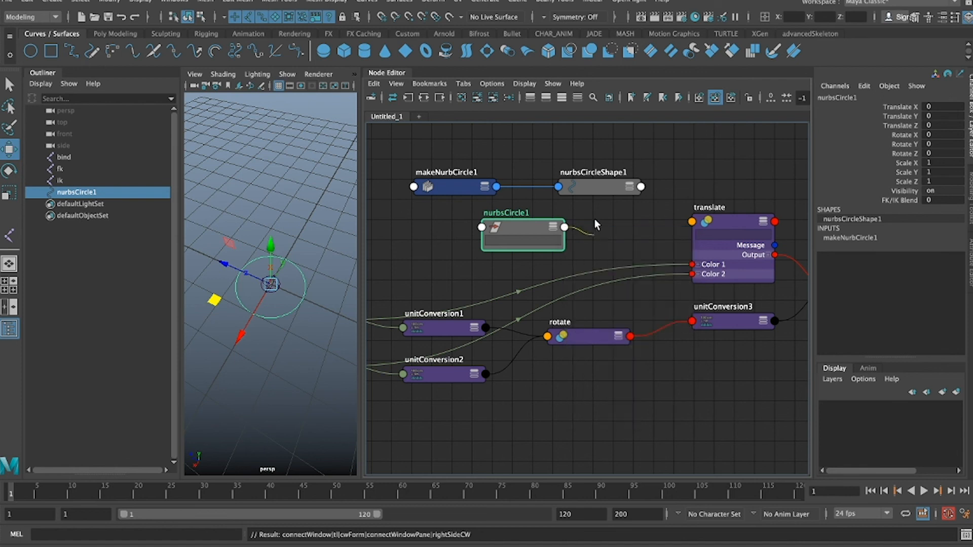
{"action": "left_click", "coordinate": [692, 222]}
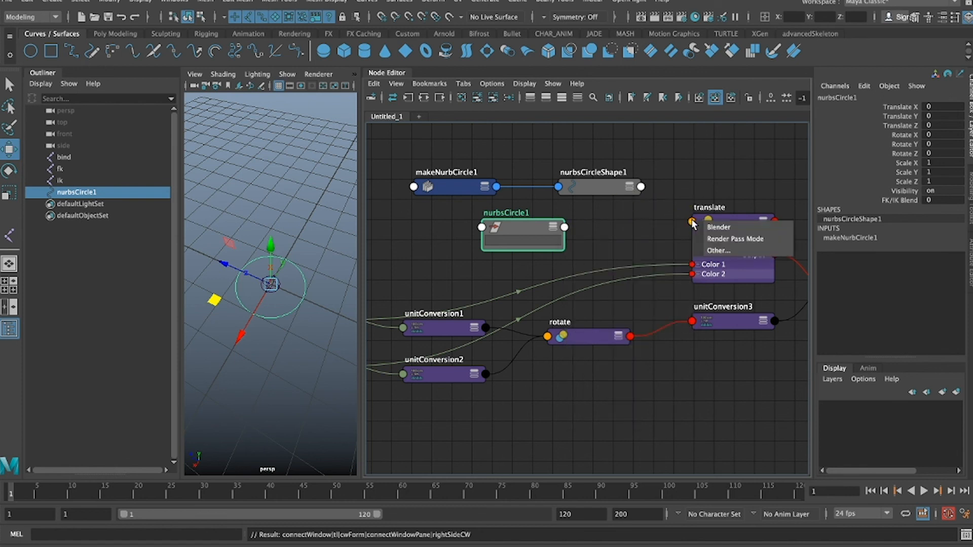
{"action": "left_click", "coordinate": [728, 228]}
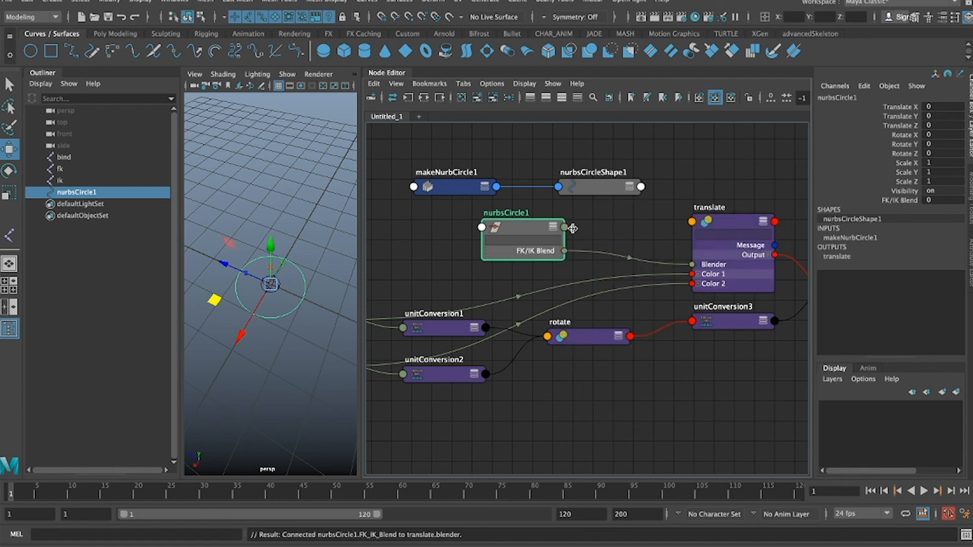
Step: Connect the circle's FK/IK Blend output to the rotate node's Blender input, and check the translate node's channels
{"action": "left_click", "coordinate": [564, 250]}
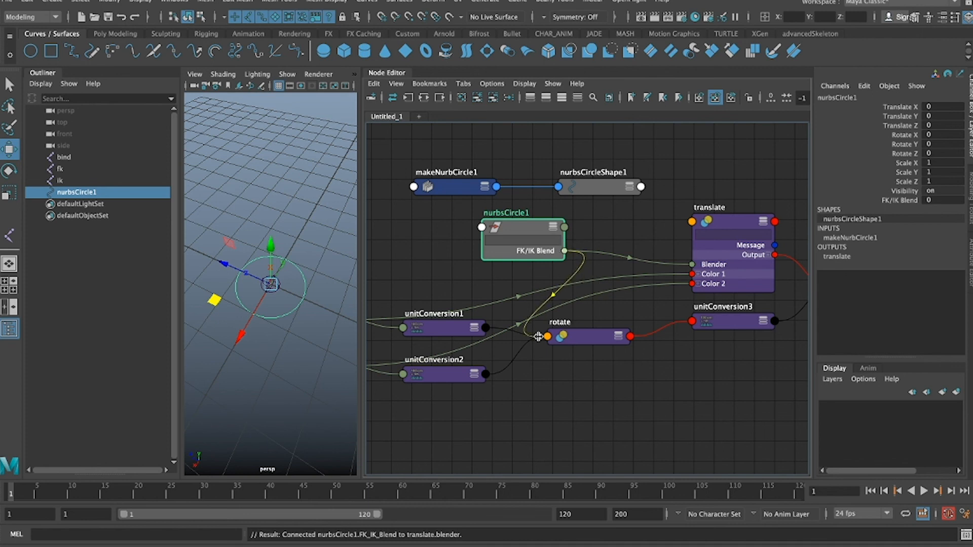
{"action": "left_click", "coordinate": [548, 335]}
{"action": "left_click", "coordinate": [573, 345]}
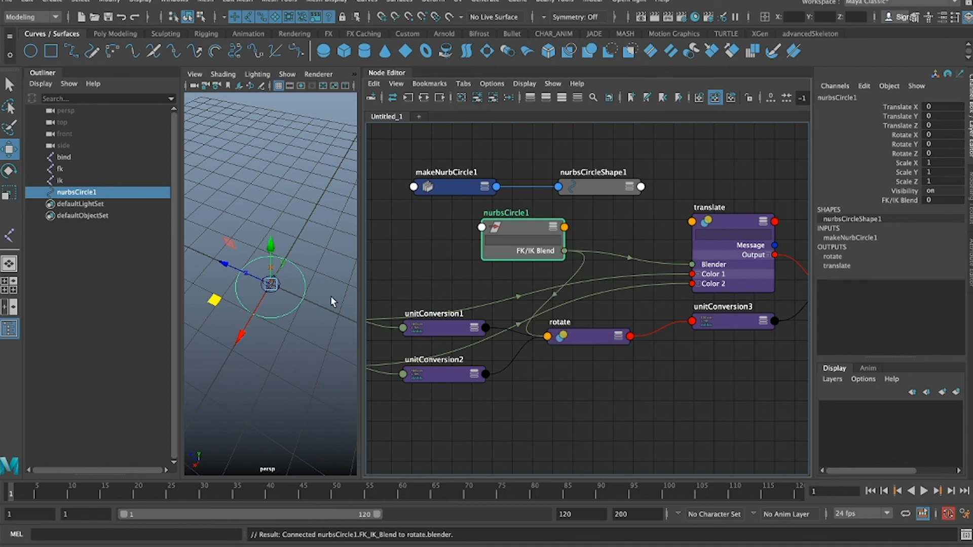
{"action": "left_click", "coordinate": [289, 290]}
{"action": "left_click", "coordinate": [304, 295]}
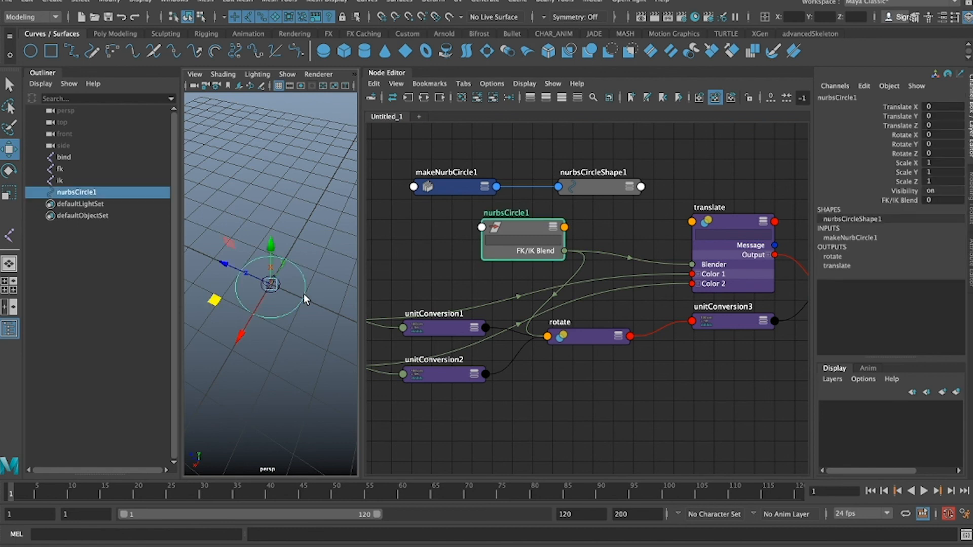
{"action": "left_click", "coordinate": [734, 215]}
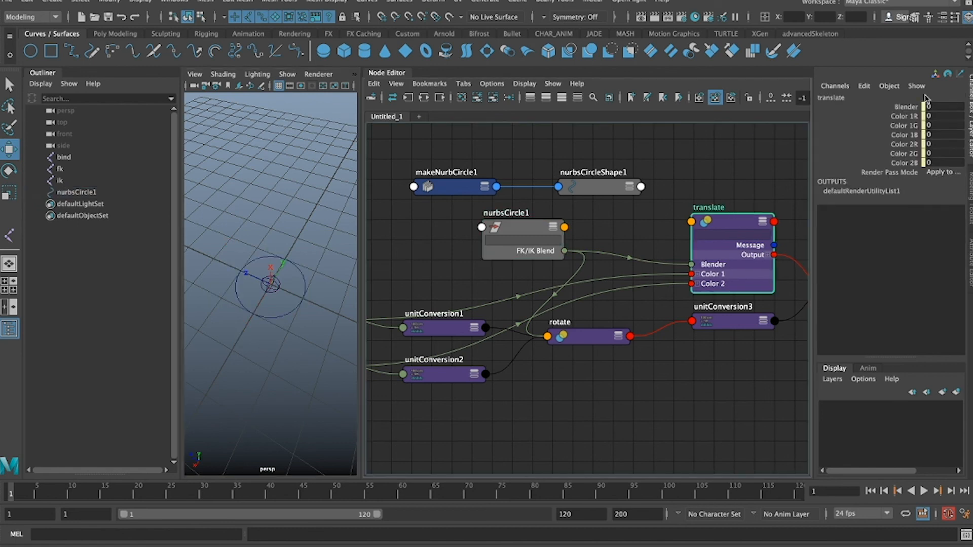
Step: Move the ik joint above the circle to about 0.081 in Translate X, 1.61 in Translate Y and 0.489 in Translate Z
{"action": "left_click", "coordinate": [63, 177]}
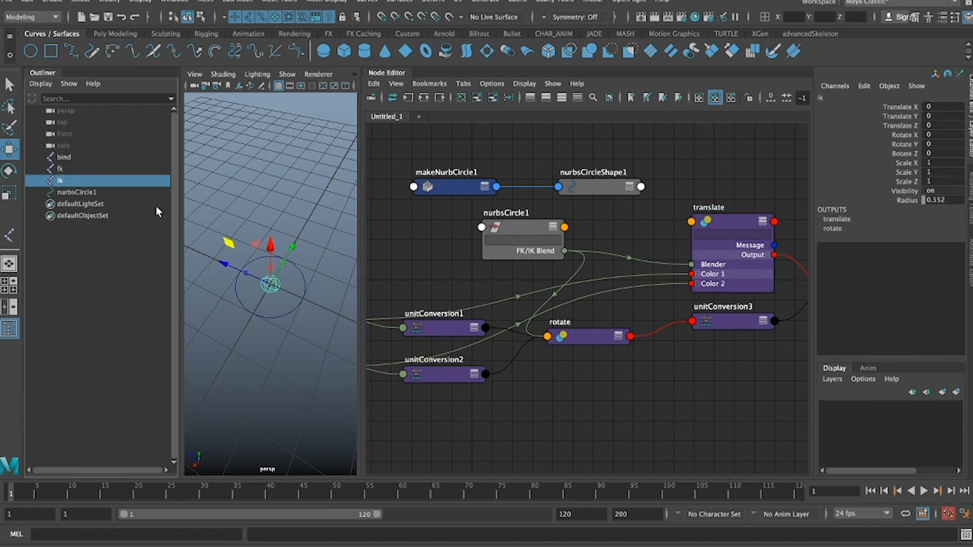
{"action": "left_click_drag", "start_coordinate": [249, 307], "coordinate": [206, 167], "text": "alt"}
{"action": "left_click", "coordinate": [64, 157]}
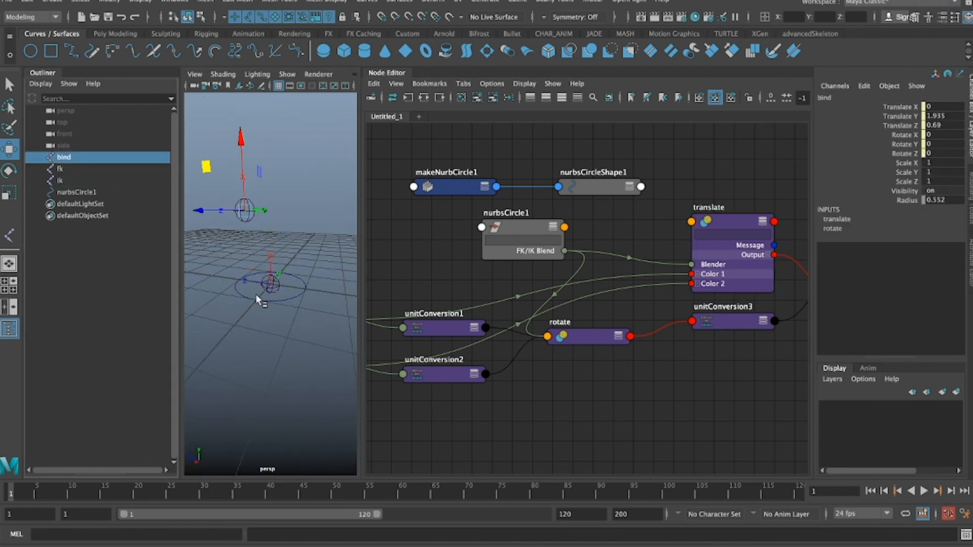
{"action": "left_click", "coordinate": [73, 180]}
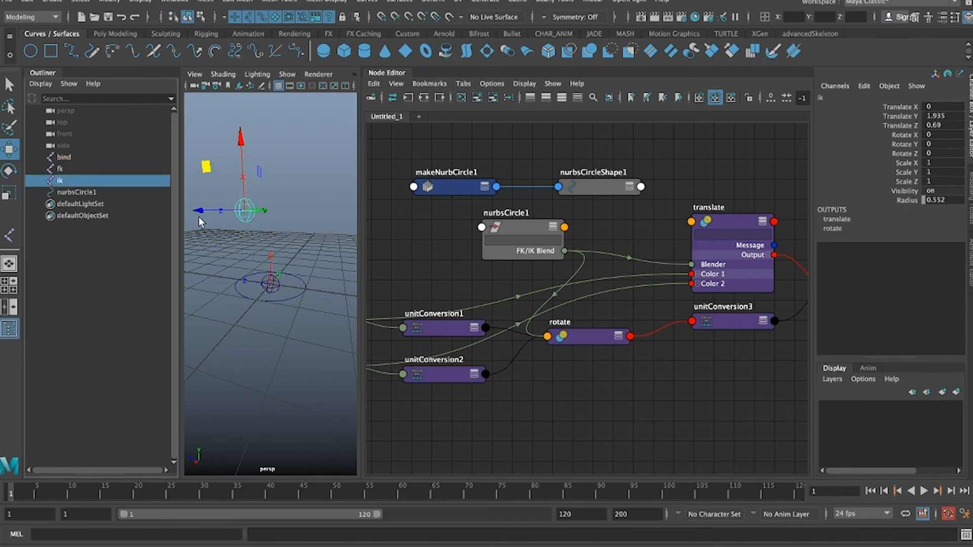
{"action": "mouse_move", "coordinate": [247, 214]}
{"action": "left_mouse_down"}
{"action": "mouse_move", "coordinate": [219, 242]}
{"action": "mouse_move", "coordinate": [268, 253]}
{"action": "mouse_move", "coordinate": [254, 221]}
{"action": "left_mouse_up"}
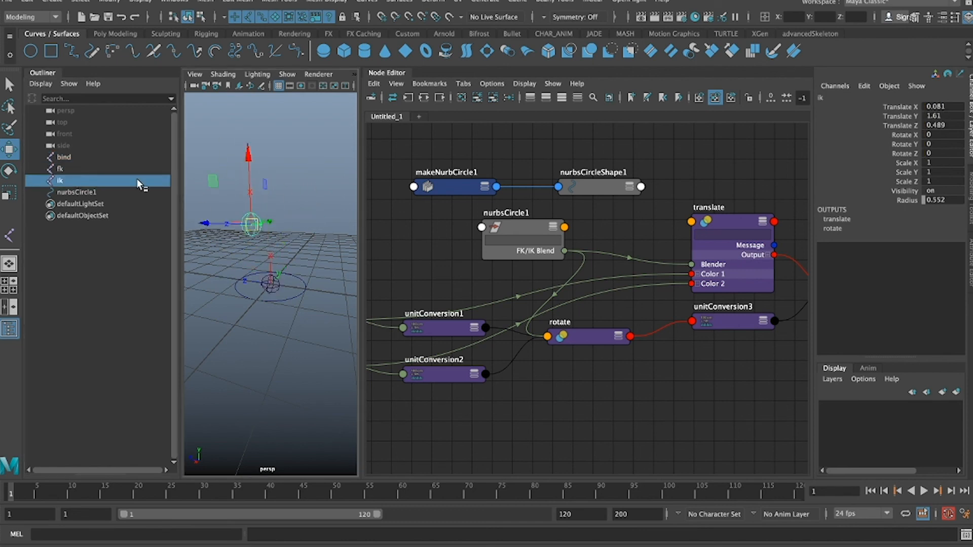
Step: Set a key on the FK/IK Blend attribute of nurbsCircle1 at value 0 on frame 1
{"action": "left_click", "coordinate": [76, 192]}
{"action": "left_click", "coordinate": [890, 199]}
{"action": "right_click", "coordinate": [893, 200]}
{"action": "left_click", "coordinate": [889, 224]}
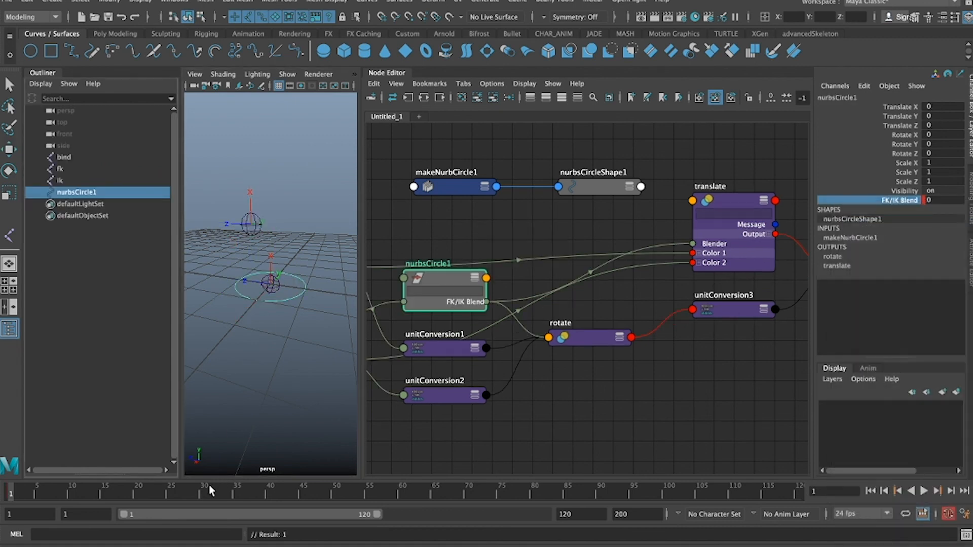
Step: Key FK/IK Blend at 1 on frame 31, and play the animation from frame 1
{"action": "left_click", "coordinate": [211, 490]}
{"action": "left_click", "coordinate": [940, 201]}
{"action": "type", "text": "1"}
{"action": "key", "text": "Return"}
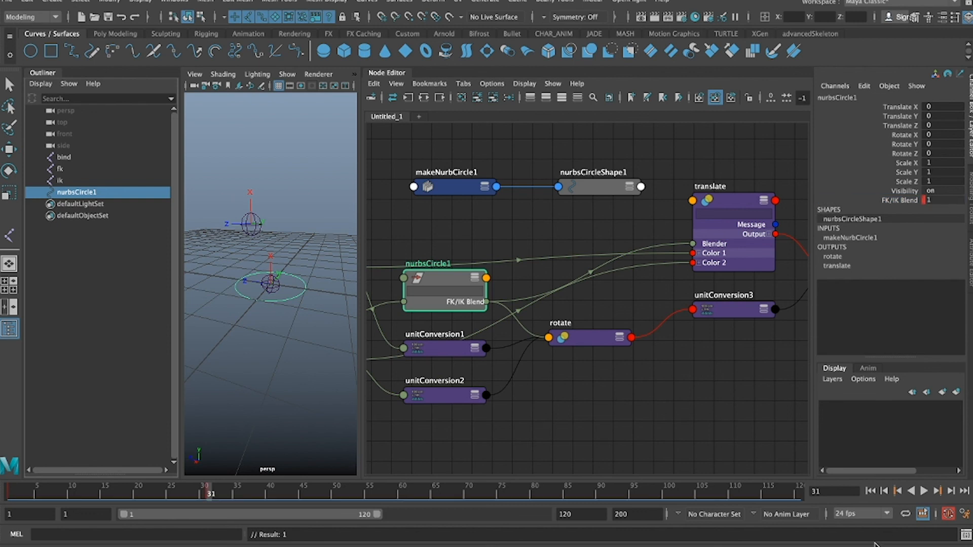
{"action": "left_click", "coordinate": [869, 492]}
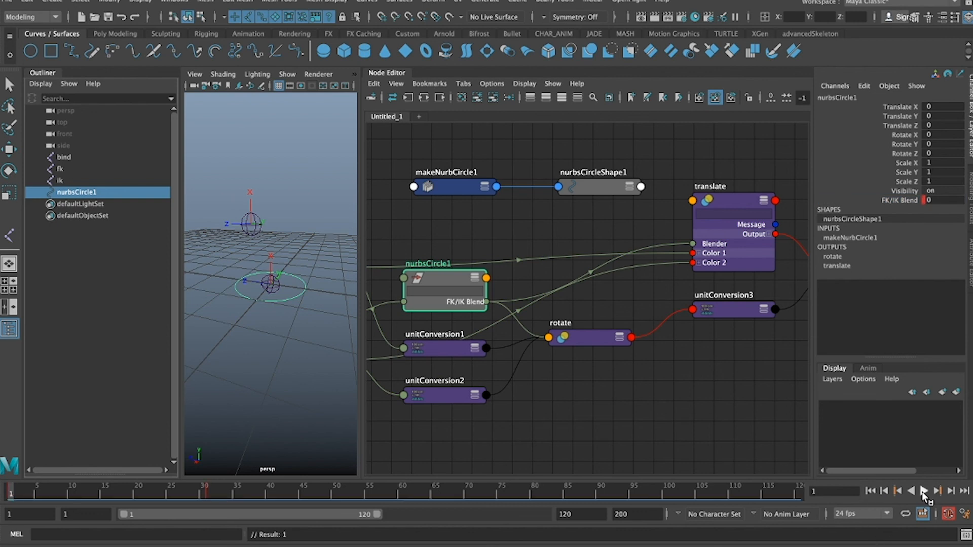
{"action": "left_click", "coordinate": [922, 492]}
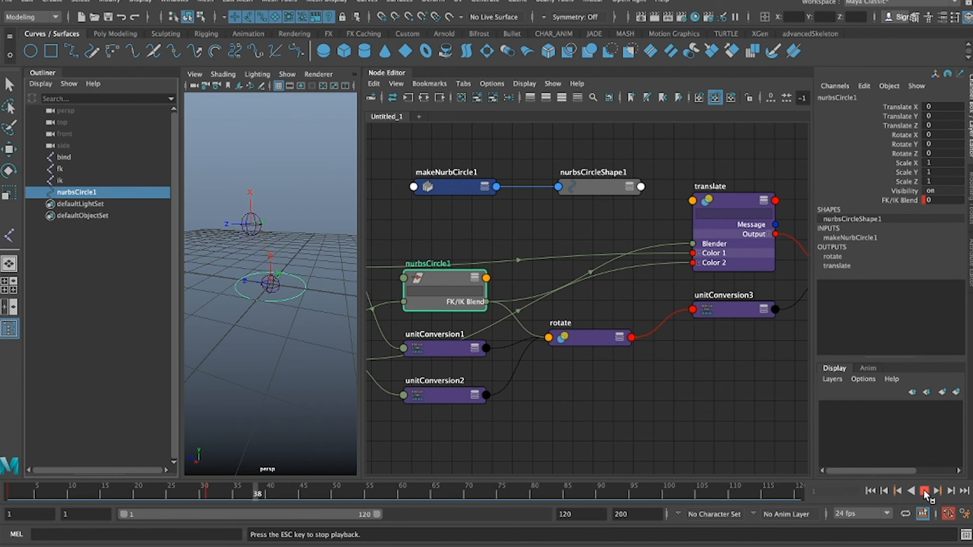
Step: Stop the playback and delete the bind, fk and ik joints together with nurbsCircle1
{"action": "left_click", "coordinate": [924, 491]}
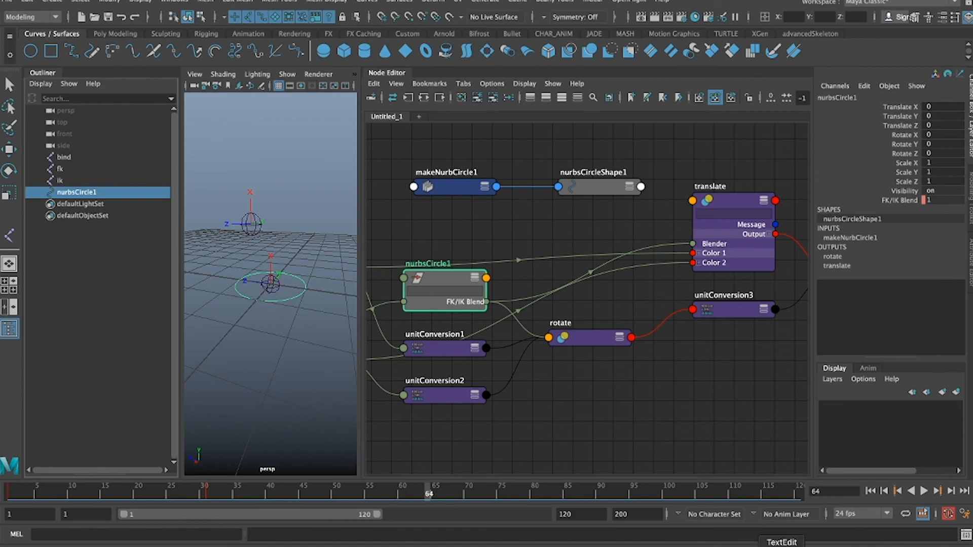
{"action": "left_click", "coordinate": [754, 546]}
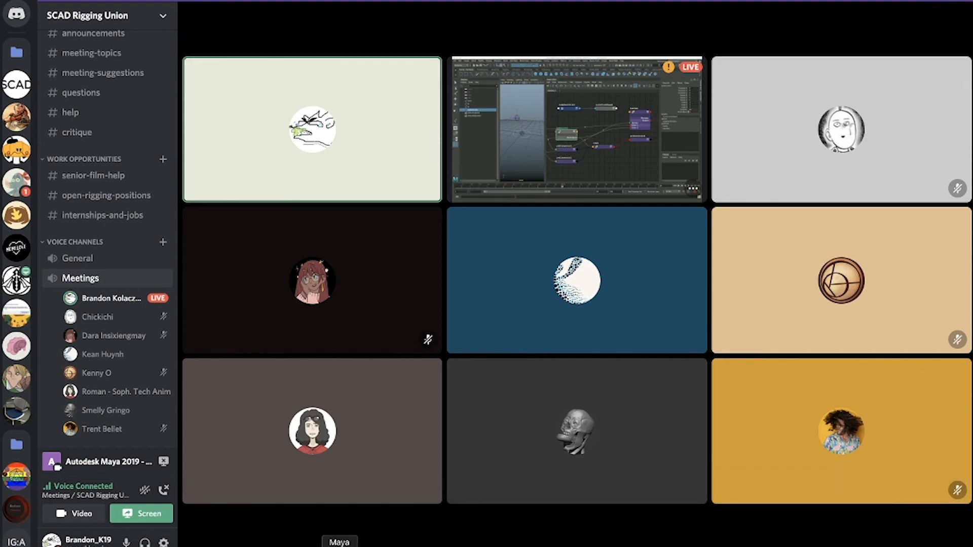
{"action": "left_click", "coordinate": [337, 542]}
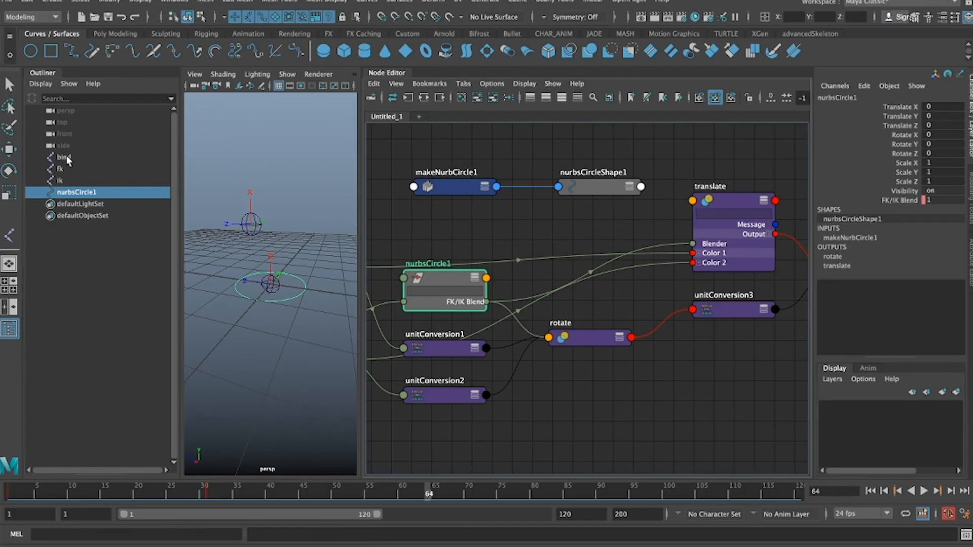
{"action": "left_click_drag", "start_coordinate": [67, 159], "coordinate": [67, 191]}
{"action": "key", "text": "Delete"}
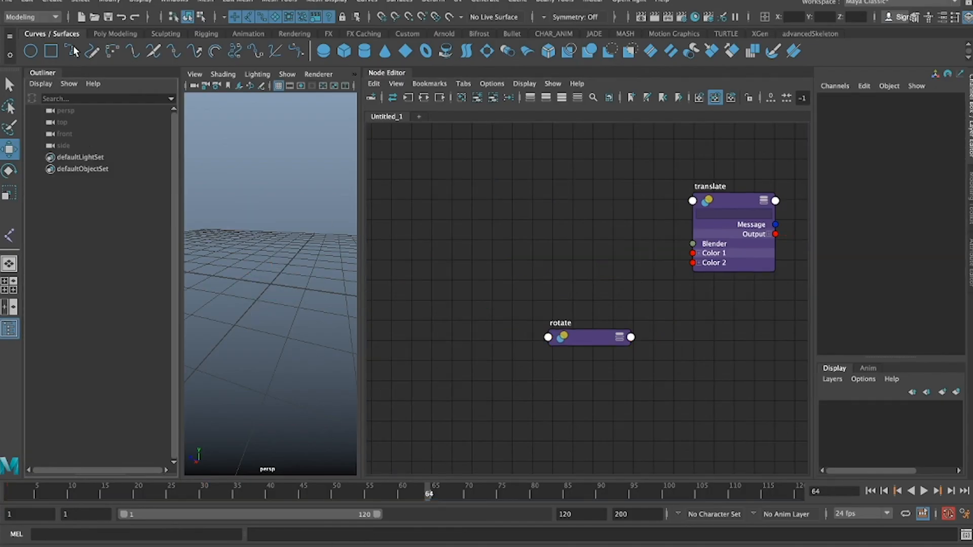
Step: Draw a vertical chain of four joints in the side view, starting at the origin and snapped to the grid 2 units apart
{"action": "left_click", "coordinate": [204, 34]}
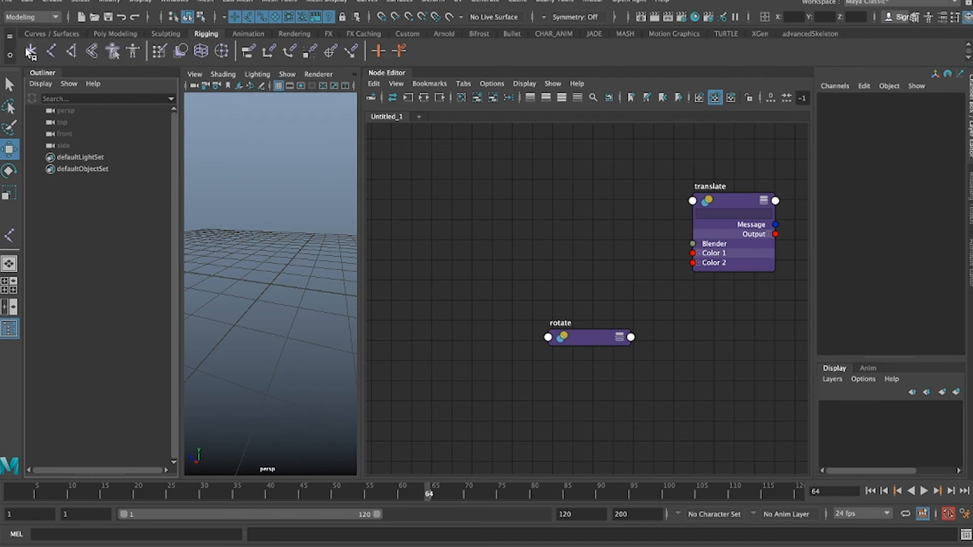
{"action": "left_click", "coordinate": [26, 48]}
{"action": "key", "text": "Delete"}
{"action": "left_click", "coordinate": [51, 52]}
{"action": "key", "text": "space"}
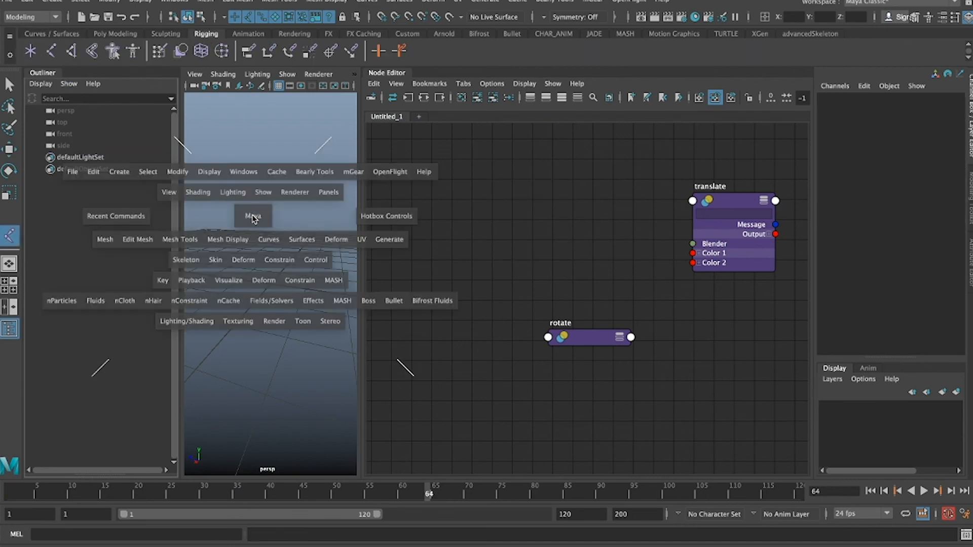
{"action": "key", "text": "space"}
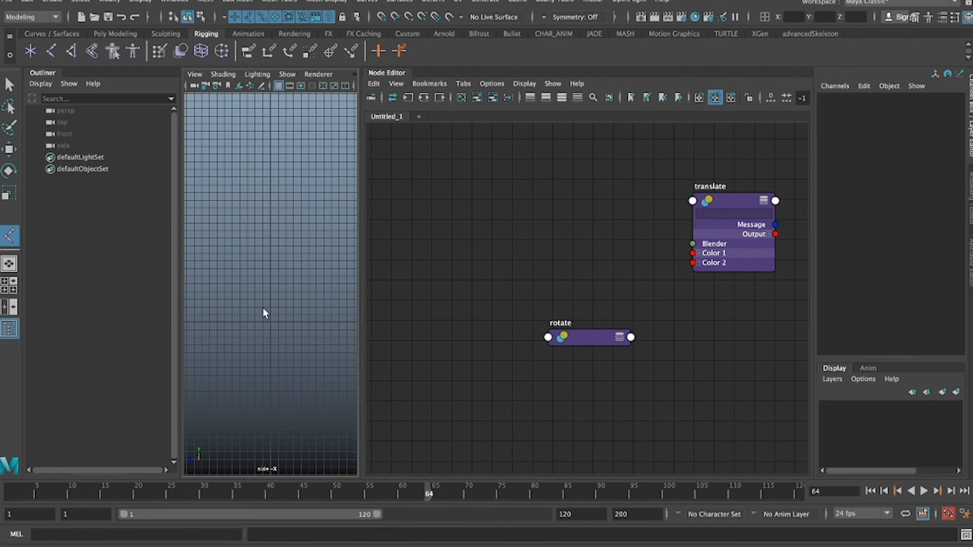
{"action": "left_click", "coordinate": [270, 321]}
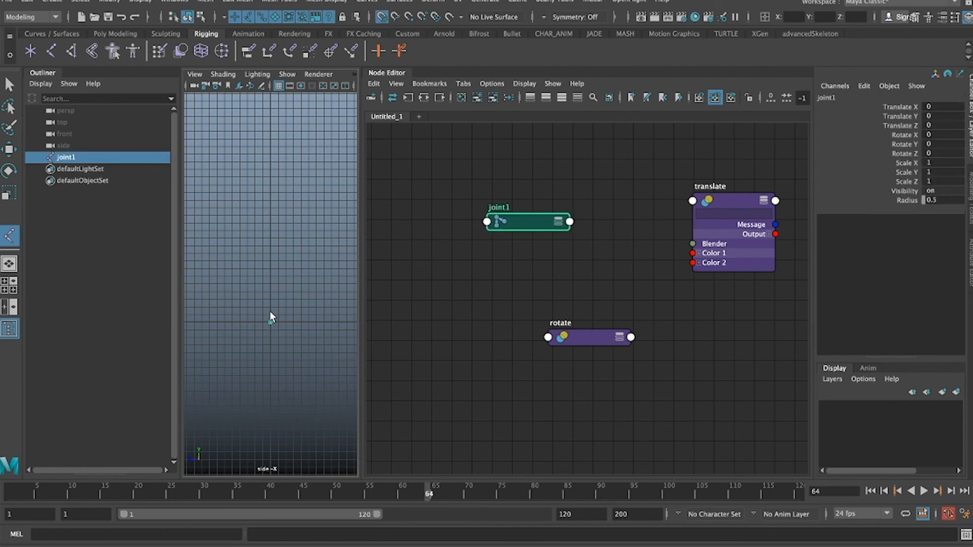
{"action": "left_click", "coordinate": [270, 307]}
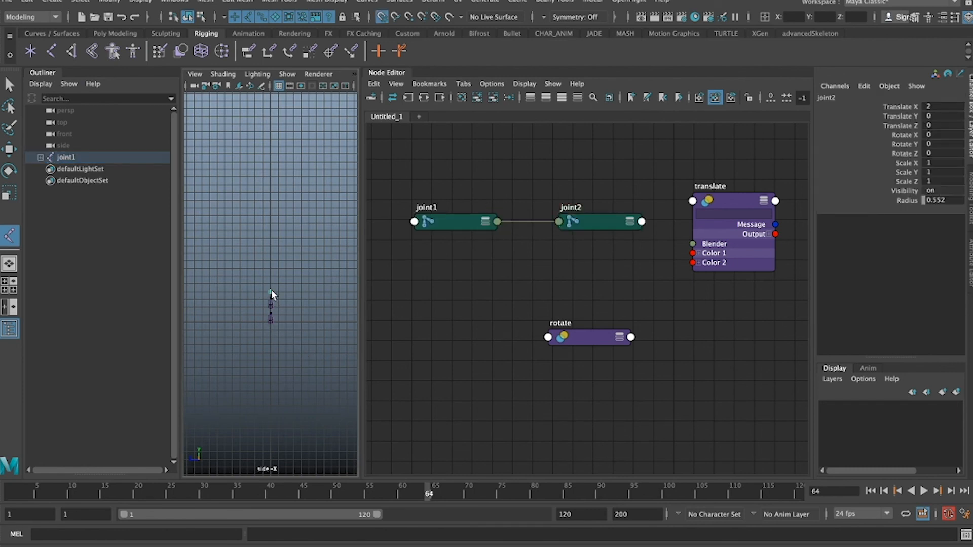
{"action": "left_click", "coordinate": [271, 291]}
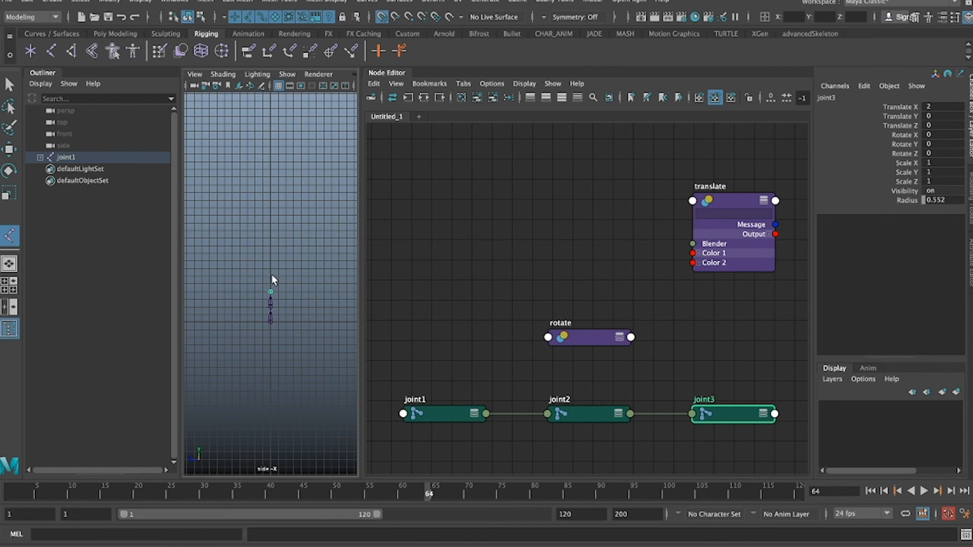
{"action": "left_click", "coordinate": [271, 276]}
{"action": "key", "text": "Return"}
Step: Return to the perspective view framed on the joint chain, and expand the chain's full hierarchy
{"action": "key", "text": "space"}
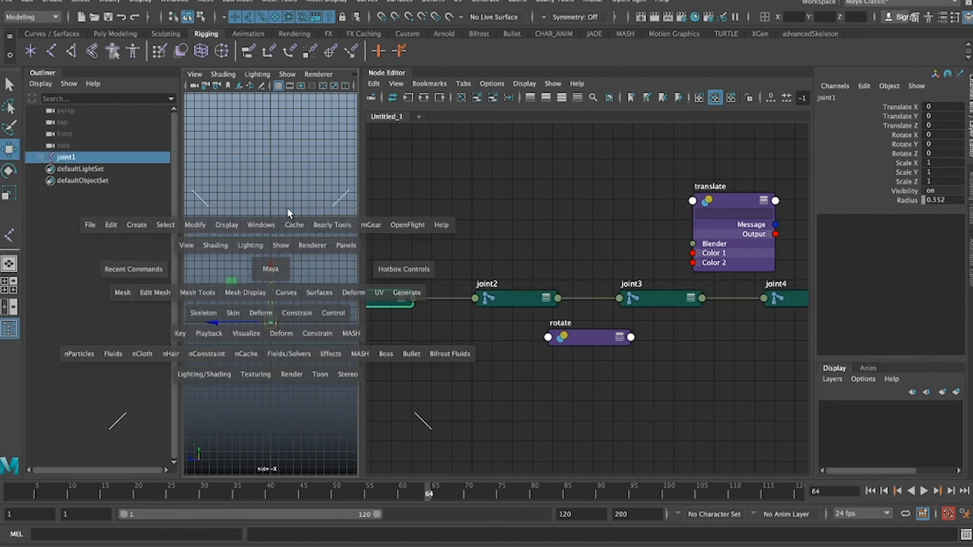
{"action": "key", "text": "space"}
{"action": "key", "text": "f"}
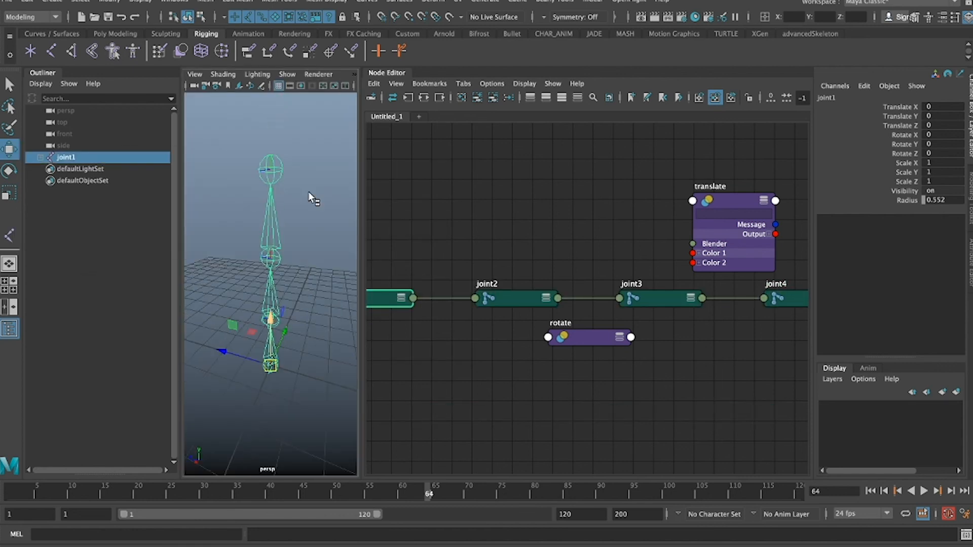
{"action": "left_click_drag", "start_coordinate": [309, 192], "coordinate": [295, 198], "text": "alt"}
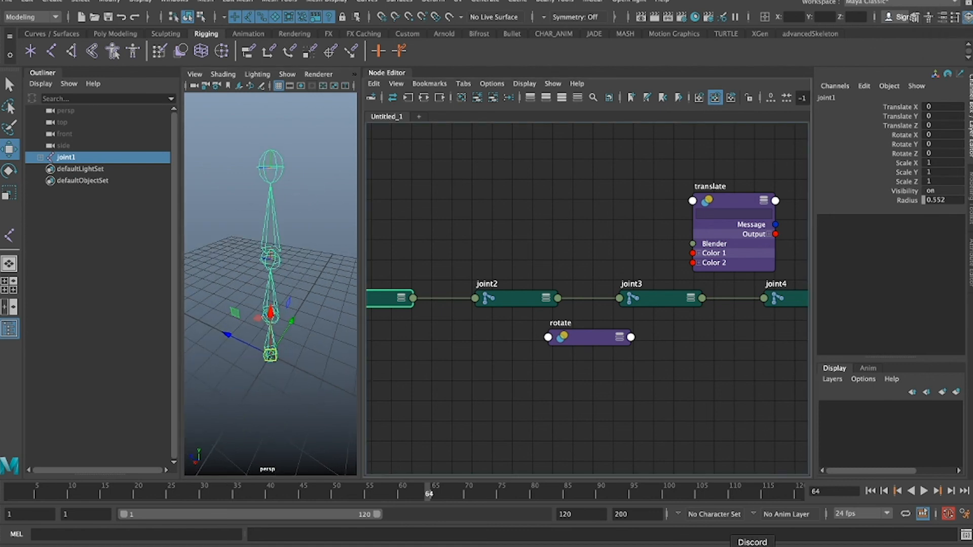
{"action": "left_click", "coordinate": [755, 545]}
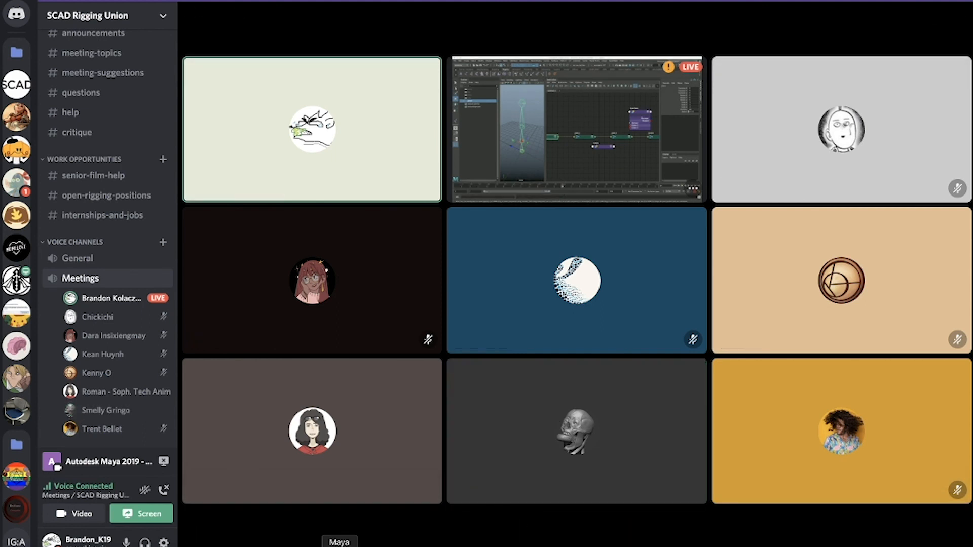
{"action": "left_click", "coordinate": [338, 546]}
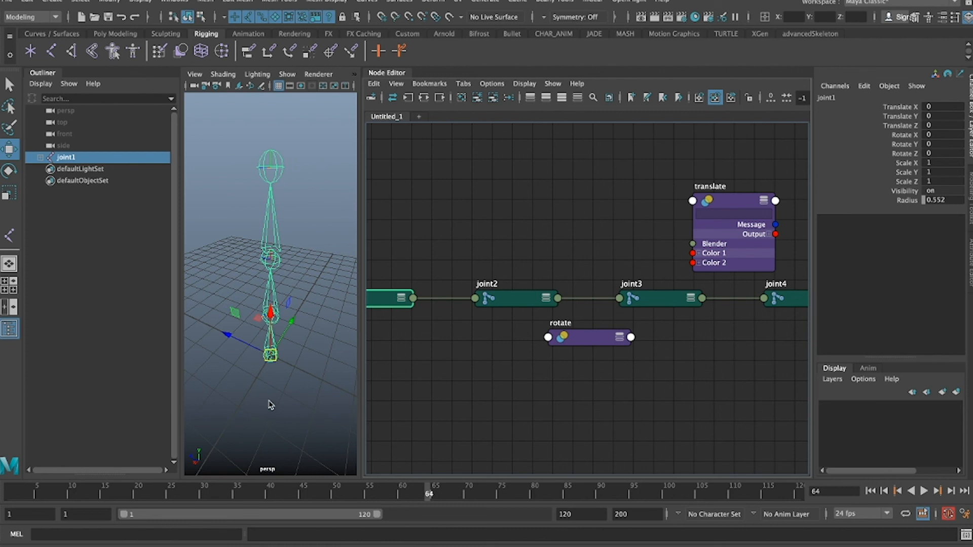
{"action": "left_click", "coordinate": [268, 399]}
{"action": "left_click", "coordinate": [40, 157], "text": "shift"}
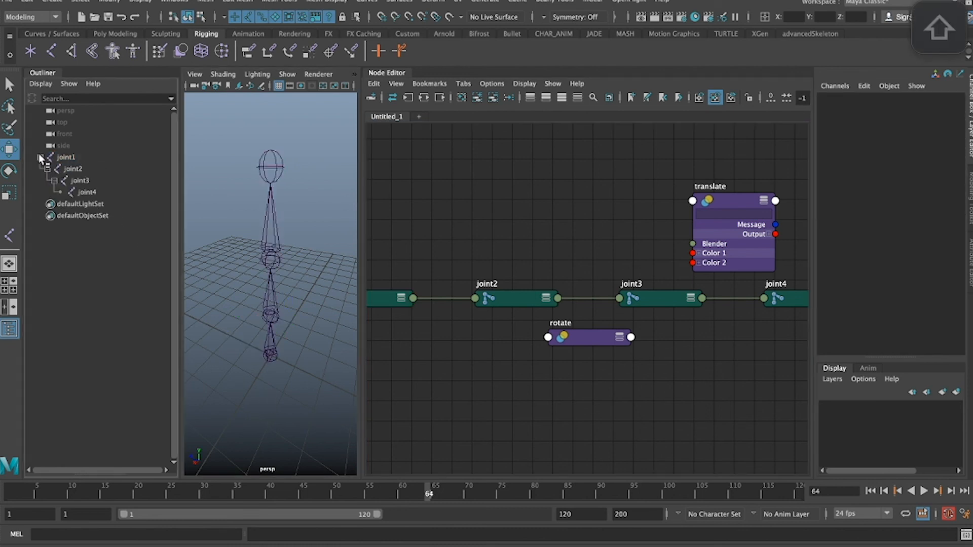
{"action": "left_click_drag", "start_coordinate": [273, 363], "coordinate": [334, 360], "text": "alt"}
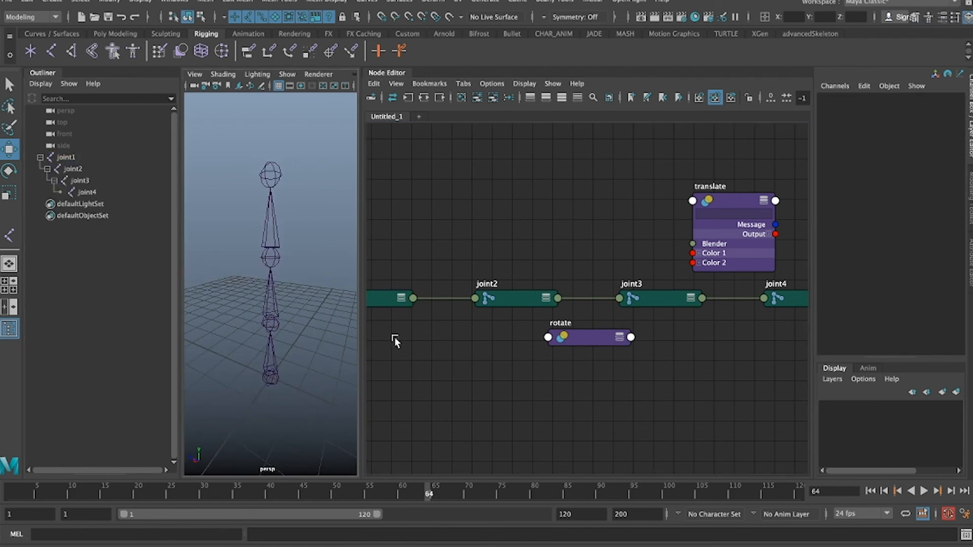
Step: Delete the leftover rotate and translate blend nodes from the node graph
{"action": "left_click", "coordinate": [589, 337]}
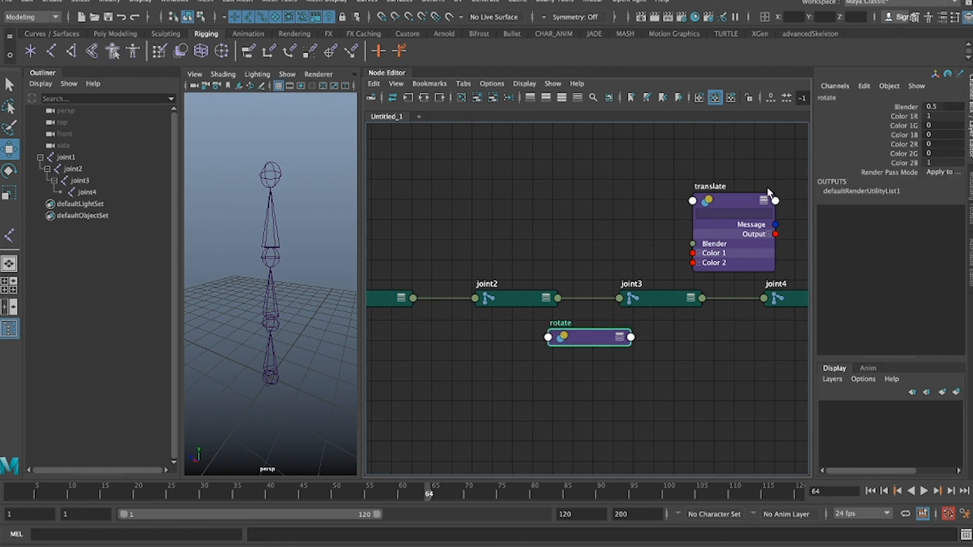
{"action": "key", "text": "Delete"}
{"action": "left_click", "coordinate": [737, 197]}
{"action": "key", "text": "Delete"}
{"action": "scroll", "coordinate": [281, 367], "scroll_direction": "down", "scroll_amount": 5}
{"action": "scroll", "coordinate": [280, 367], "scroll_direction": "up", "scroll_amount": 5}
Step: Rename the first two joints of the chain joint1_result_JNT and joint2_result_JNT
{"action": "left_click", "coordinate": [64, 158]}
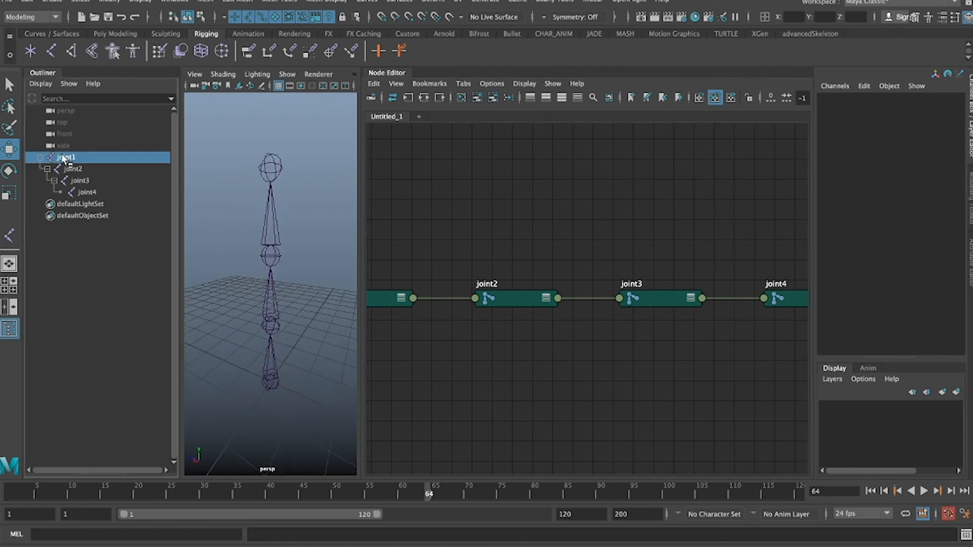
{"action": "double_click", "coordinate": [64, 158]}
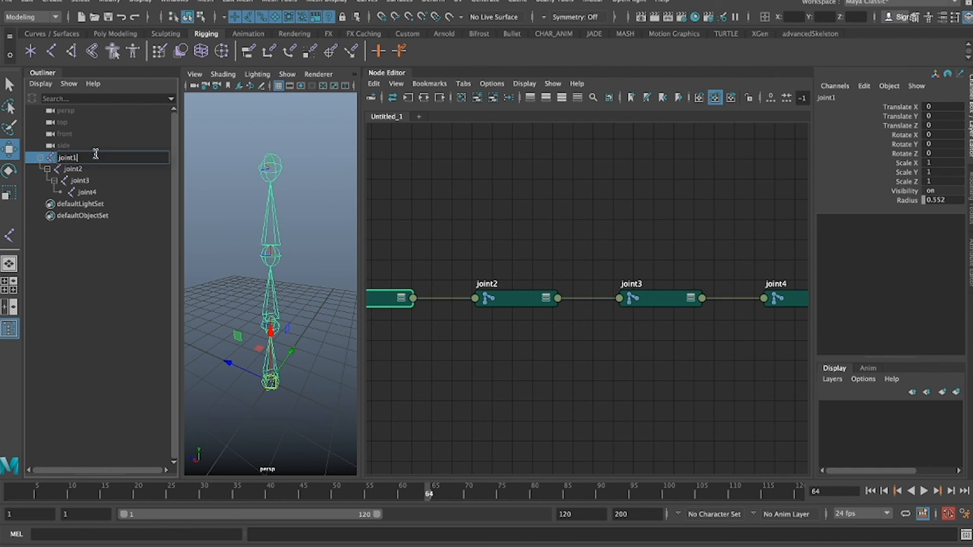
{"action": "type", "text": "_result_JNT"}
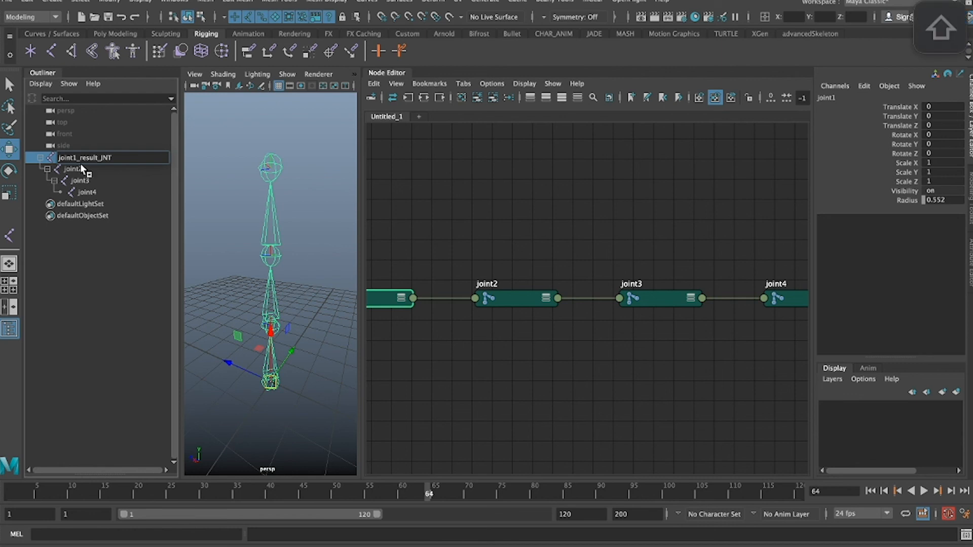
{"action": "key", "text": "Return"}
{"action": "left_click", "coordinate": [92, 168]}
{"action": "double_click", "coordinate": [92, 168]}
{"action": "type", "text": "_result_JNT"}
{"action": "key", "text": "Return"}
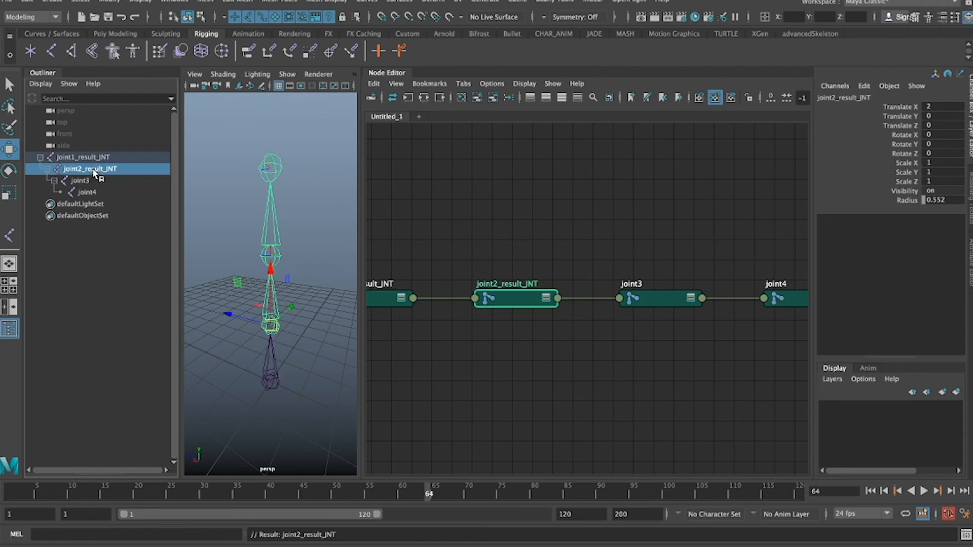
Step: Rename the remaining two joints of the chain joint3_result_JNT and joint4_result_JNT
{"action": "left_click", "coordinate": [94, 180]}
{"action": "double_click", "coordinate": [95, 180]}
{"action": "type", "text": "_result_JNT"}
{"action": "key", "text": "Return"}
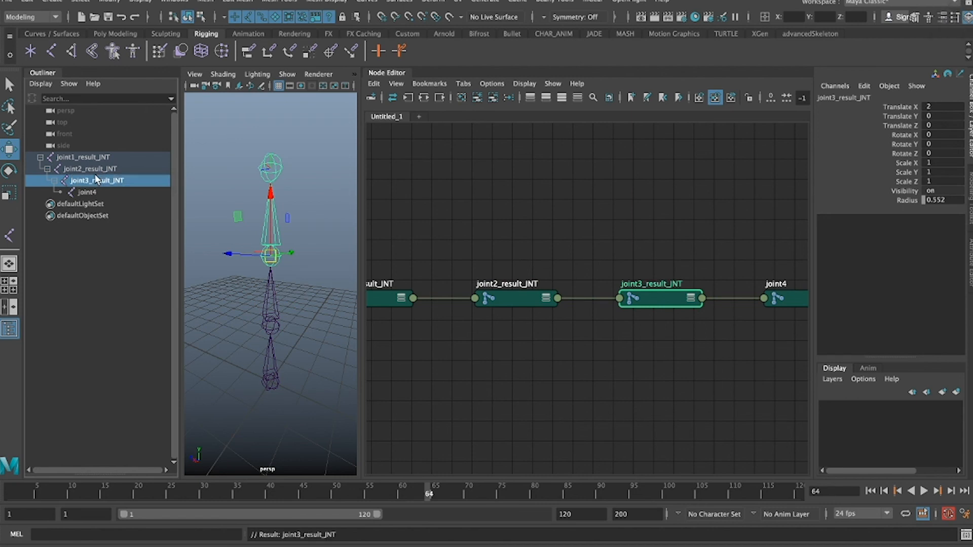
{"action": "key", "text": "Down"}
{"action": "key", "text": "Return"}
{"action": "key", "text": "Return"}
{"action": "key", "text": "Return"}
{"action": "key", "text": "End"}
{"action": "type", "text": "_result_JNT"}
{"action": "key", "text": "Return"}
Step: Duplicate the whole joint1_result_JNT chain twice
{"action": "left_click", "coordinate": [84, 155]}
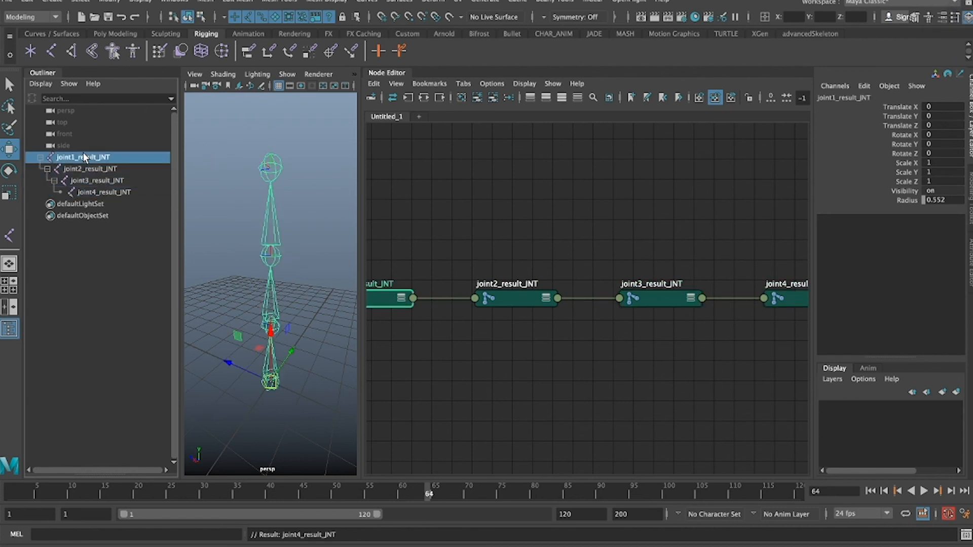
{"action": "key", "text": "ctrl+d"}
{"action": "key", "text": "ctrl+d"}
Step: Replace "result" with "ik" in all joint names of the second duplicate chain's hierarchy
{"action": "left_click", "coordinate": [103, 2]}
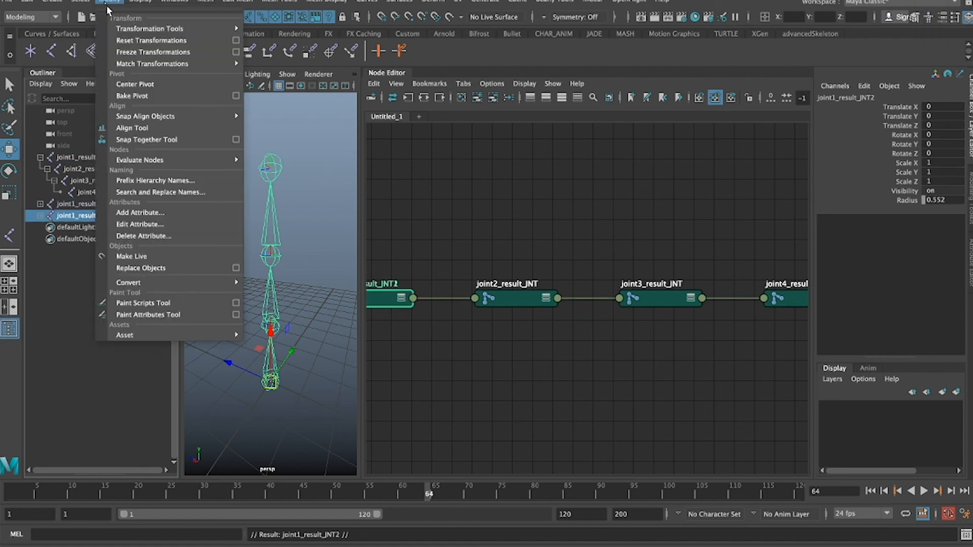
{"action": "left_click", "coordinate": [160, 192]}
{"action": "double_click", "coordinate": [782, 103]}
{"action": "type", "text": "result"}
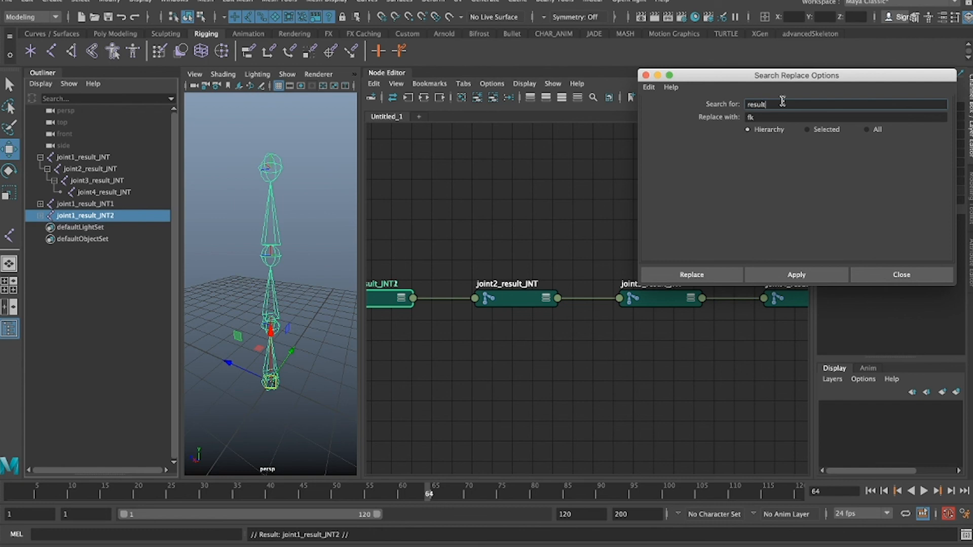
{"action": "double_click", "coordinate": [774, 118]}
{"action": "type", "text": "ik"}
{"action": "left_click", "coordinate": [771, 269]}
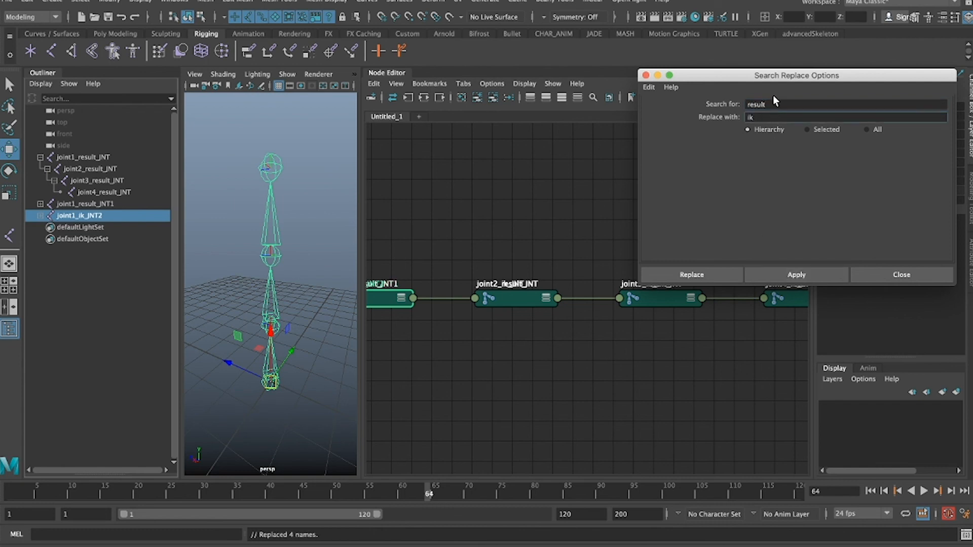
Step: Replace "result" with "fk" throughout the hierarchy of joint1_result_JNT1
{"action": "left_click", "coordinate": [77, 203]}
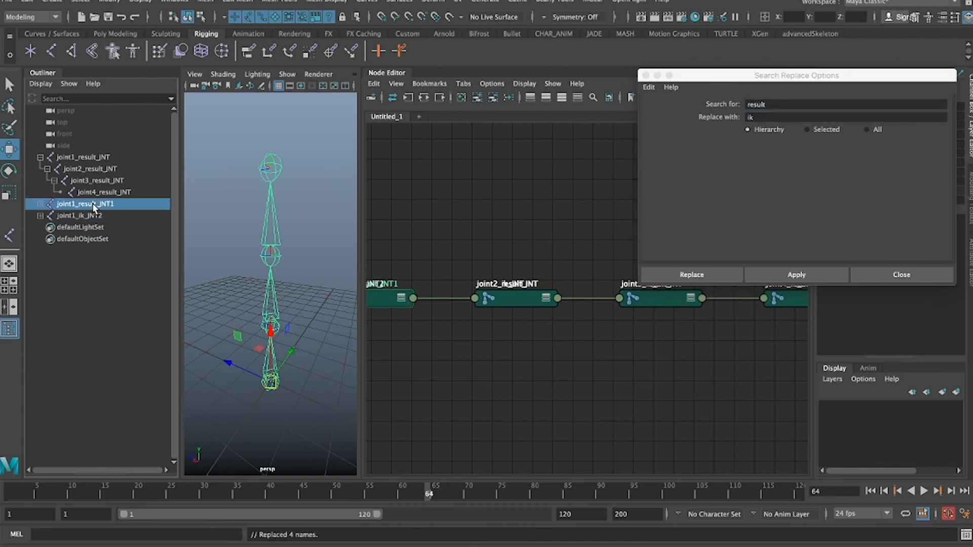
{"action": "double_click", "coordinate": [767, 117]}
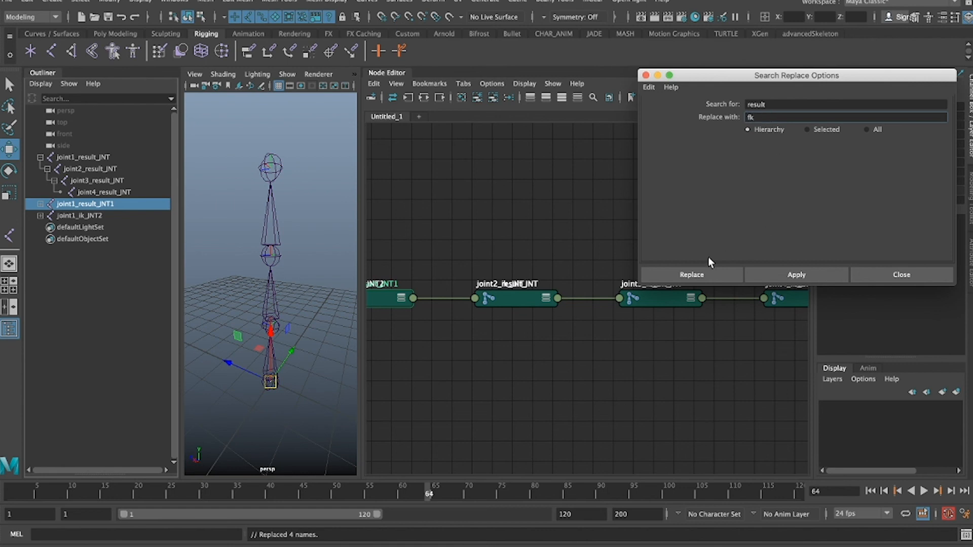
{"action": "left_click", "coordinate": [709, 274]}
Step: Remove the trailing numbers from the duplicate root joints, naming them joint1_fk_JNT and joint1_ik_JNT
{"action": "double_click", "coordinate": [98, 205]}
{"action": "key", "text": "BackSpace"}
{"action": "key", "text": "Return"}
{"action": "double_click", "coordinate": [111, 216]}
{"action": "key", "text": "BackSpace"}
{"action": "key", "text": "Return"}
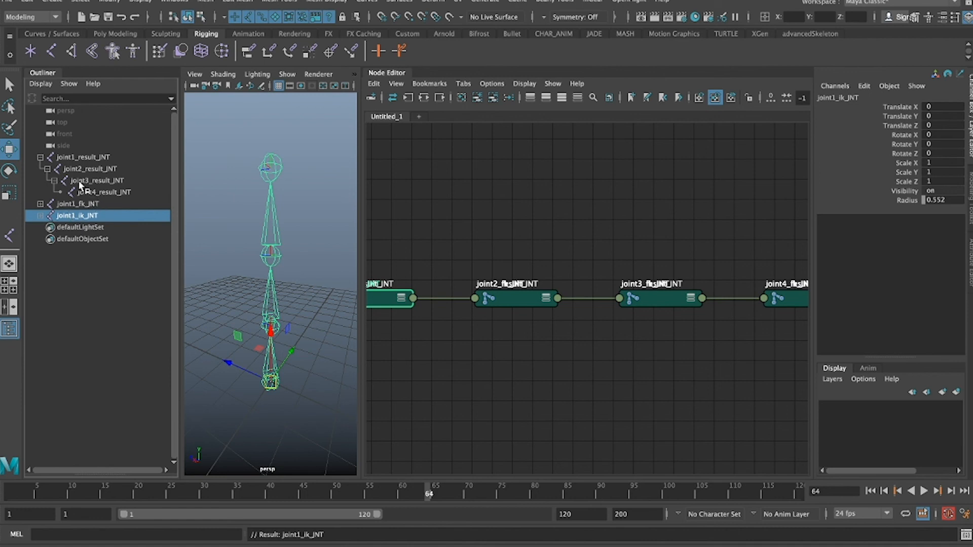
Step: Graph the connections of the three root joints joint1_result_JNT, joint1_fk_JNT and joint1_ik_JNT
{"action": "left_click", "coordinate": [71, 152]}
{"action": "left_click_drag", "start_coordinate": [75, 203], "coordinate": [74, 212], "text": "super"}
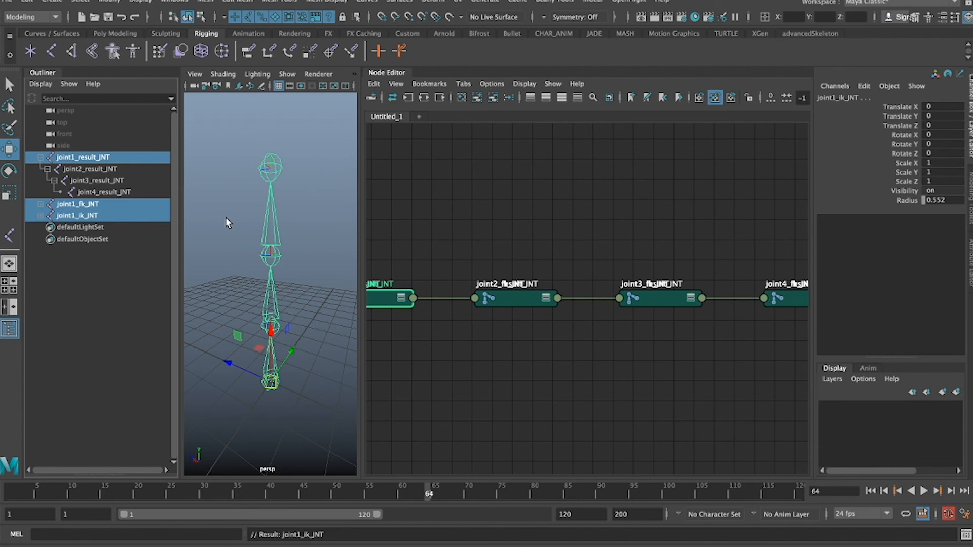
{"action": "left_click", "coordinate": [422, 96]}
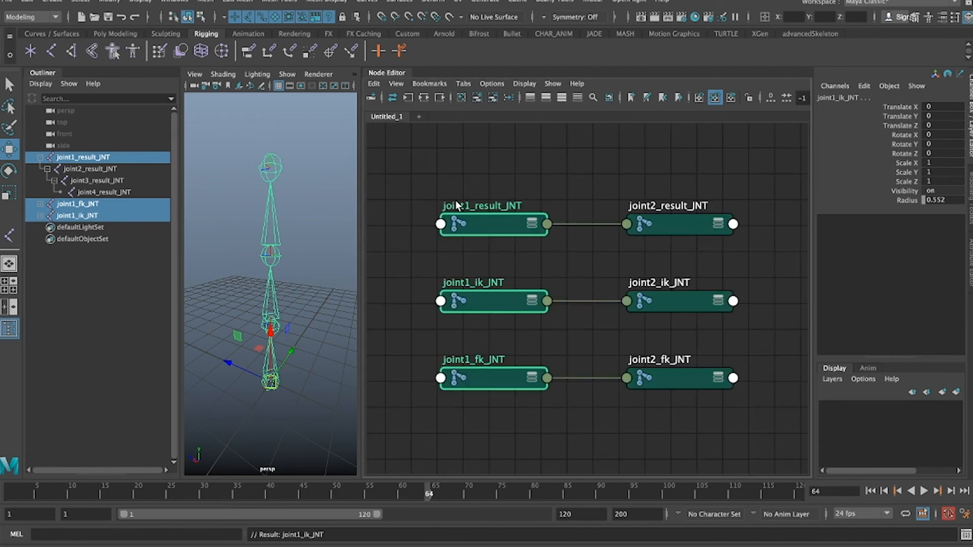
Step: Expand the fk and ik chains, and graph all twelve joints of the result, fk and ik chains
{"action": "left_click", "coordinate": [40, 216], "text": "shift"}
{"action": "left_click", "coordinate": [40, 205], "text": "shift"}
{"action": "left_click", "coordinate": [71, 152]}
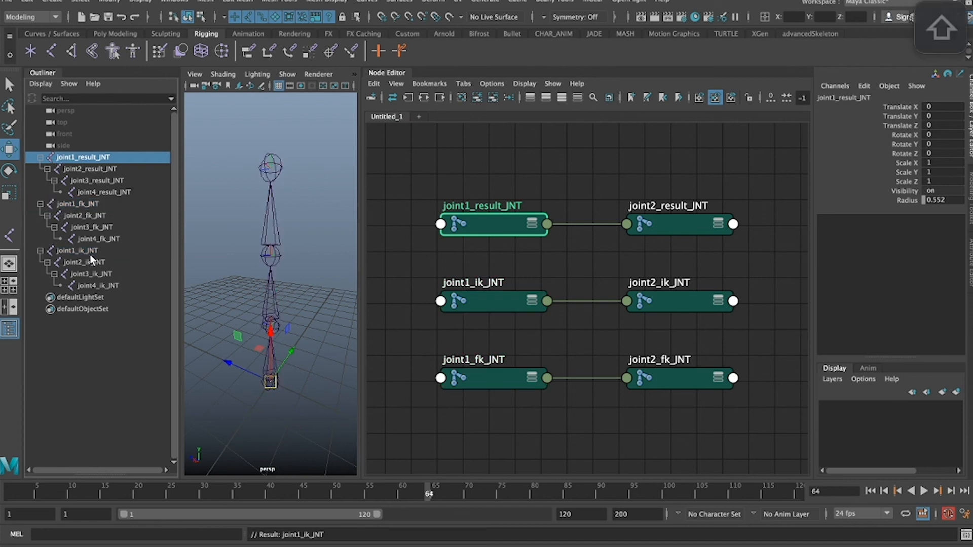
{"action": "left_click", "coordinate": [95, 285], "text": "shift"}
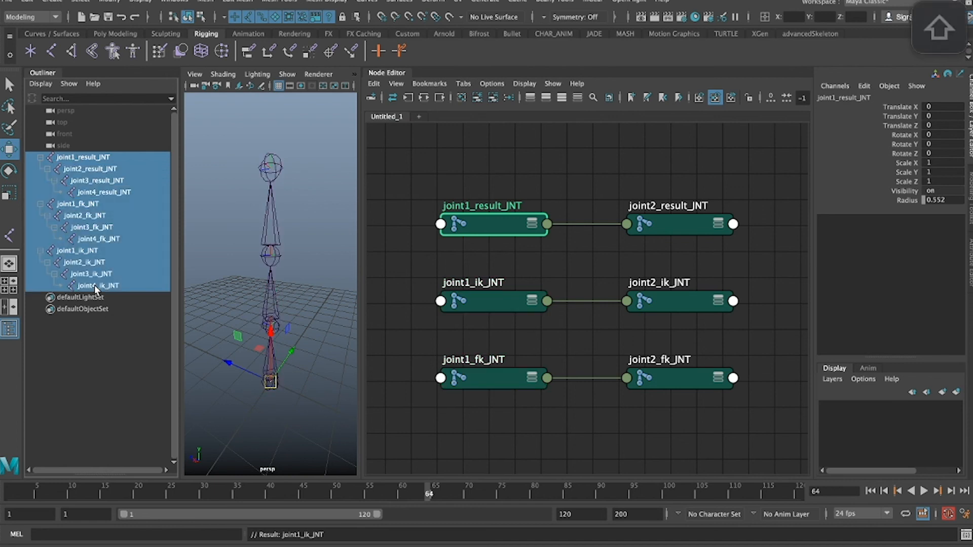
{"action": "left_click", "coordinate": [427, 96]}
{"action": "left_click", "coordinate": [527, 209]}
{"action": "scroll", "coordinate": [461, 337], "scroll_direction": "down", "scroll_amount": 2}
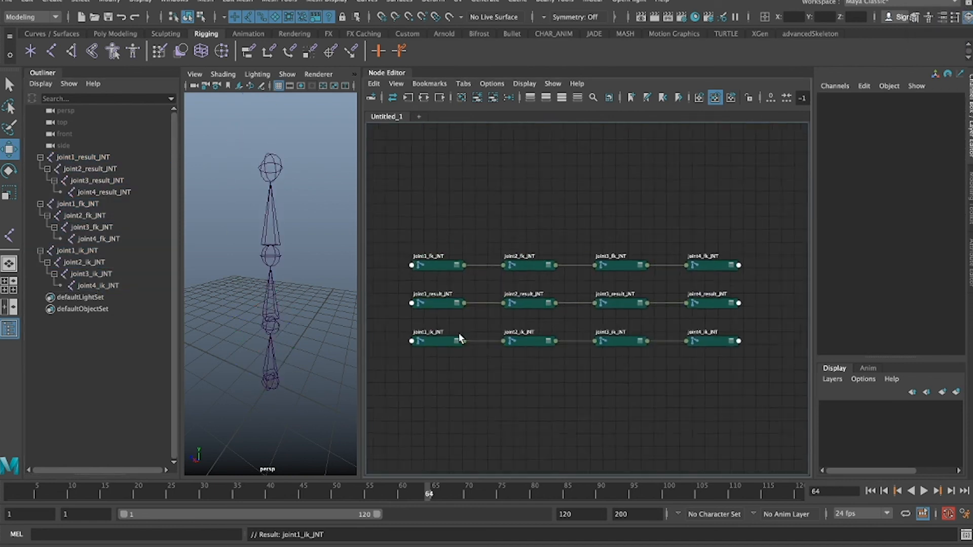
Step: Create a blendColors node below the first joints in the graph and rename it joint1_translate
{"action": "scroll", "coordinate": [445, 379], "scroll_direction": "up", "scroll_amount": 3}
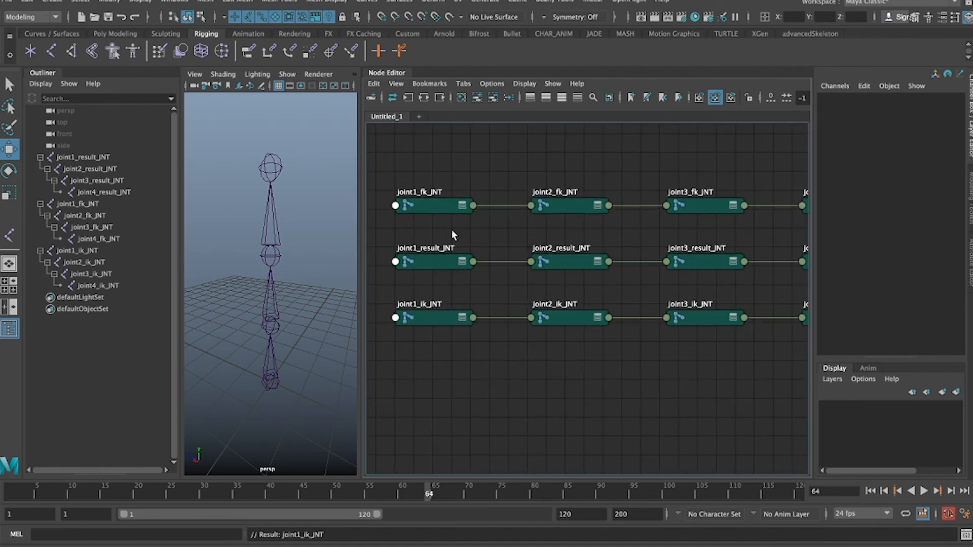
{"action": "scroll", "coordinate": [458, 219], "scroll_direction": "down", "scroll_amount": 2}
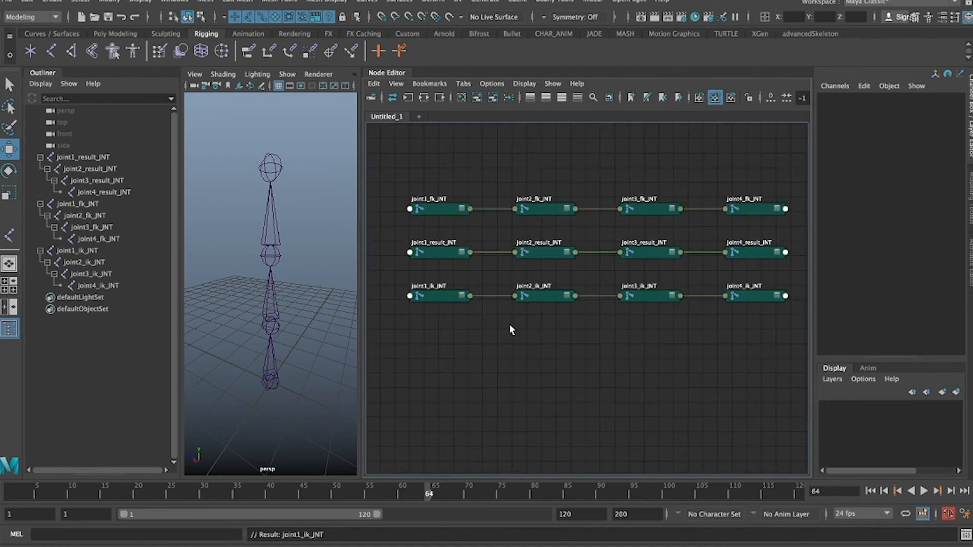
{"action": "key", "text": "Tab"}
{"action": "type", "text": "blend"}
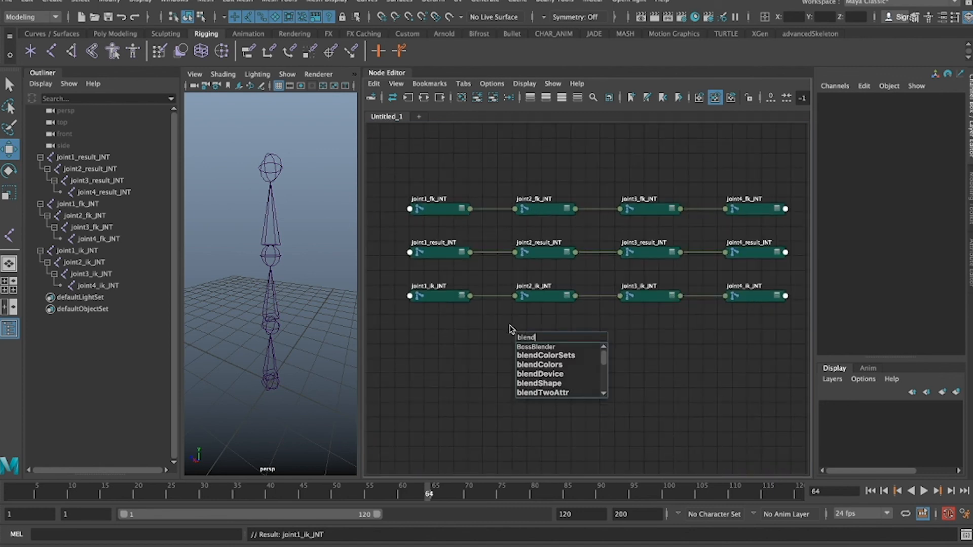
{"action": "left_click", "coordinate": [535, 364]}
{"action": "left_click_drag", "start_coordinate": [539, 339], "coordinate": [491, 337]}
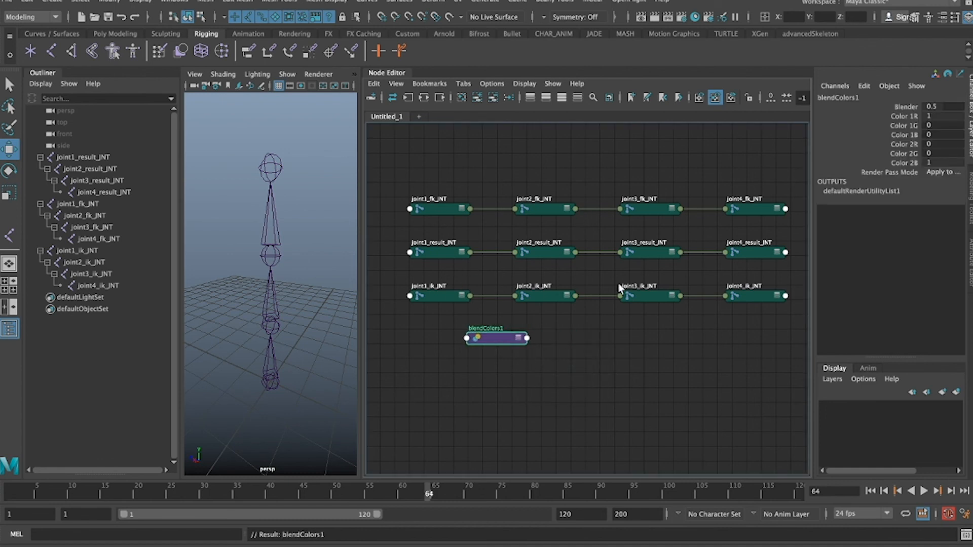
{"action": "double_click", "coordinate": [484, 329]}
{"action": "type", "text": "joint1_tran"}
{"action": "type", "text": "slate"}
{"action": "key", "text": "Return"}
Step: Duplicate the joint1_translate blend node, place the copy beneath the original and rename it joint1_rotate
{"action": "key", "text": "ctrl+d"}
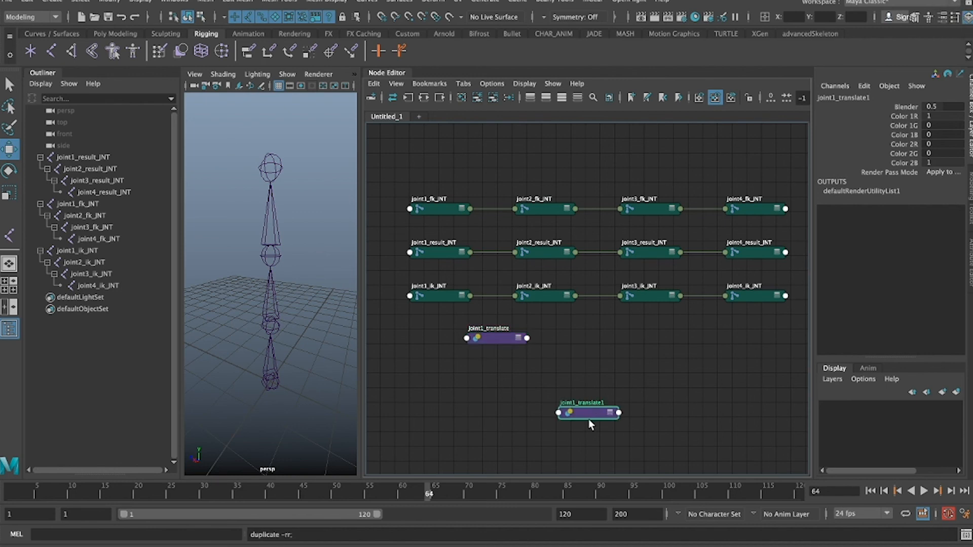
{"action": "left_click_drag", "start_coordinate": [570, 415], "coordinate": [481, 380]}
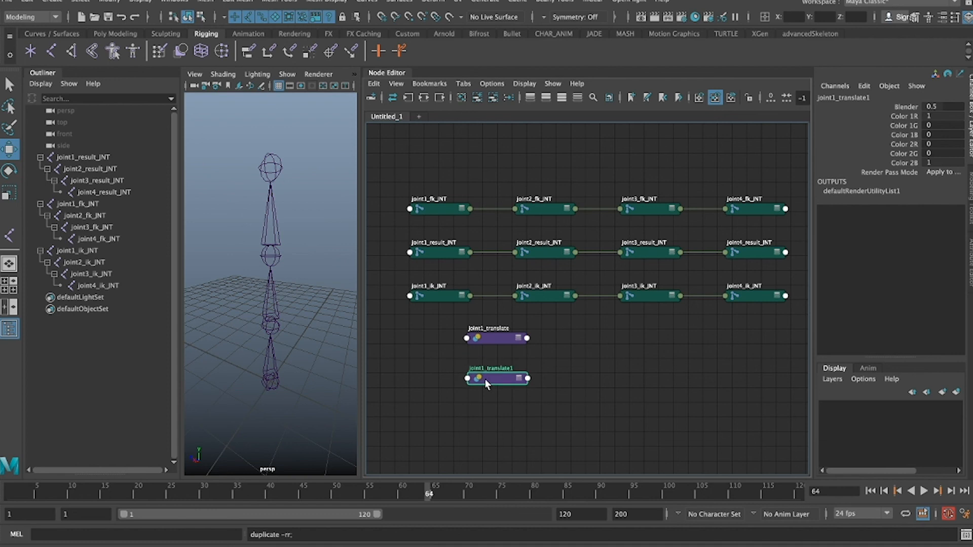
{"action": "double_click", "coordinate": [842, 98]}
{"action": "left_click", "coordinate": [892, 98]}
{"action": "key", "text": "BackSpace"}
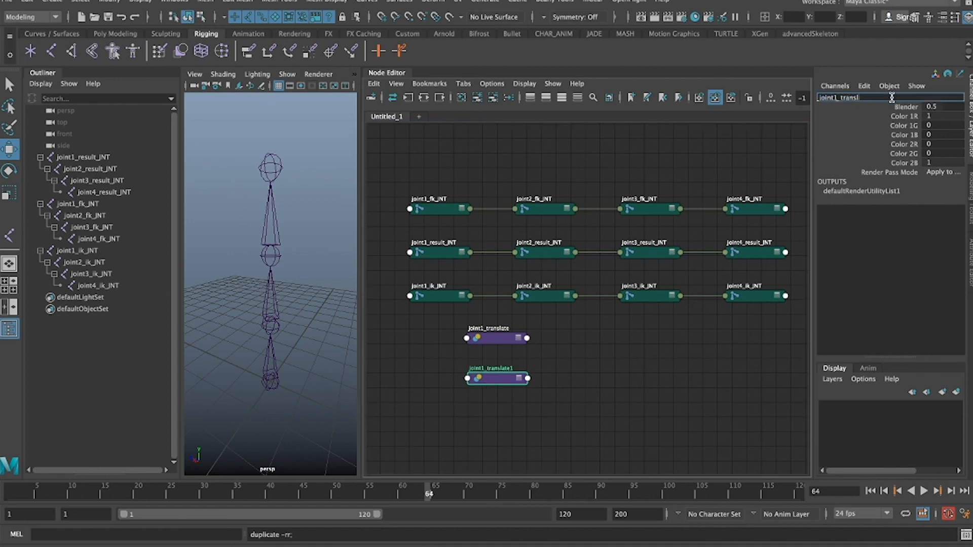
{"action": "type", "text": "rotate"}
{"action": "key", "text": "Return"}
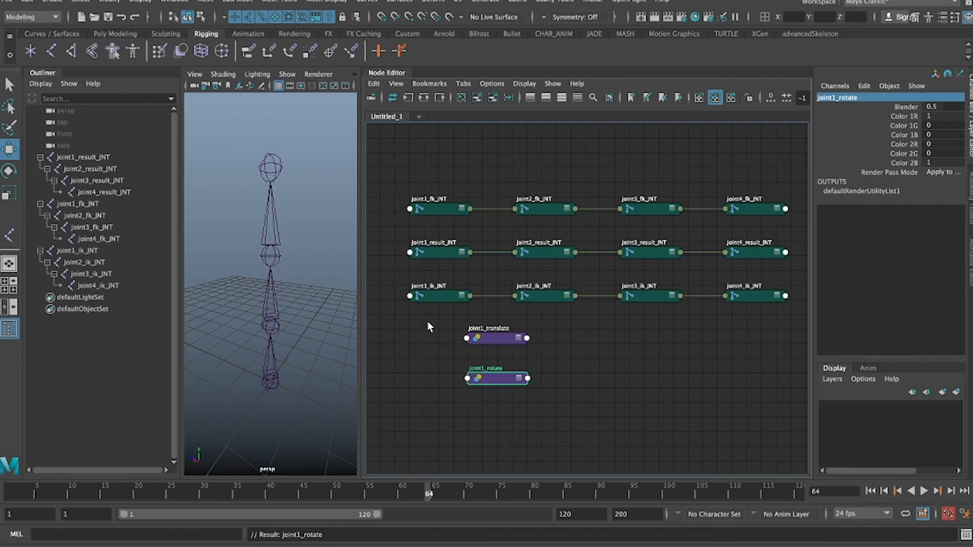
Step: Connect the translate of joint1_ik_JNT to Color 1 and of joint1_fk_JNT to Color 2 on joint1_translate
{"action": "left_click", "coordinate": [470, 296]}
{"action": "mouse_move", "coordinate": [583, 408]}
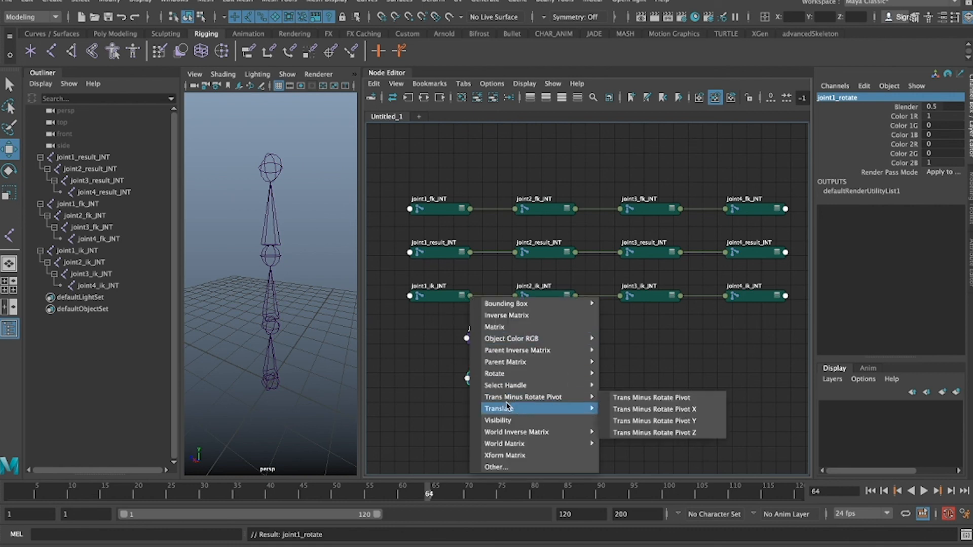
{"action": "left_click", "coordinate": [637, 409]}
{"action": "left_click", "coordinate": [466, 339]}
{"action": "left_click", "coordinate": [490, 342]}
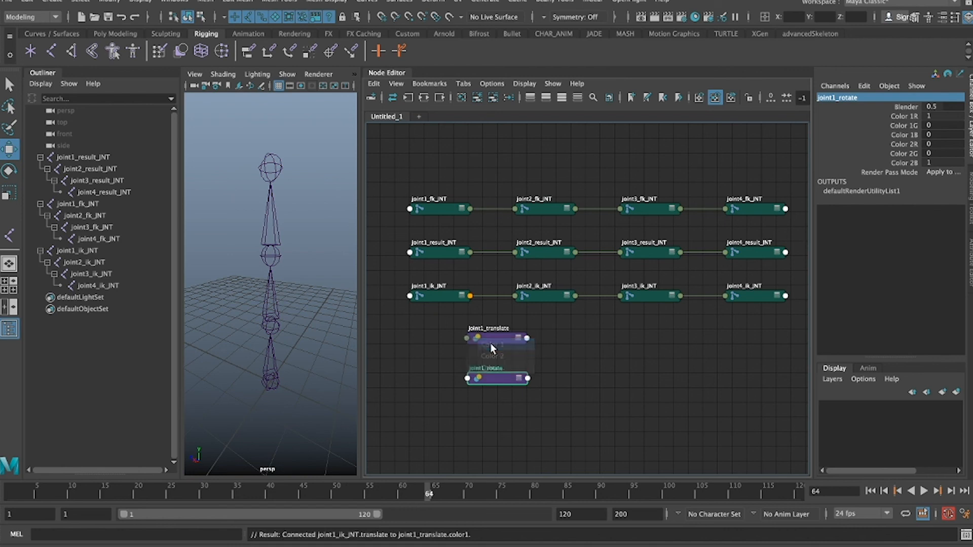
{"action": "left_click", "coordinate": [471, 209]}
{"action": "mouse_move", "coordinate": [576, 328]}
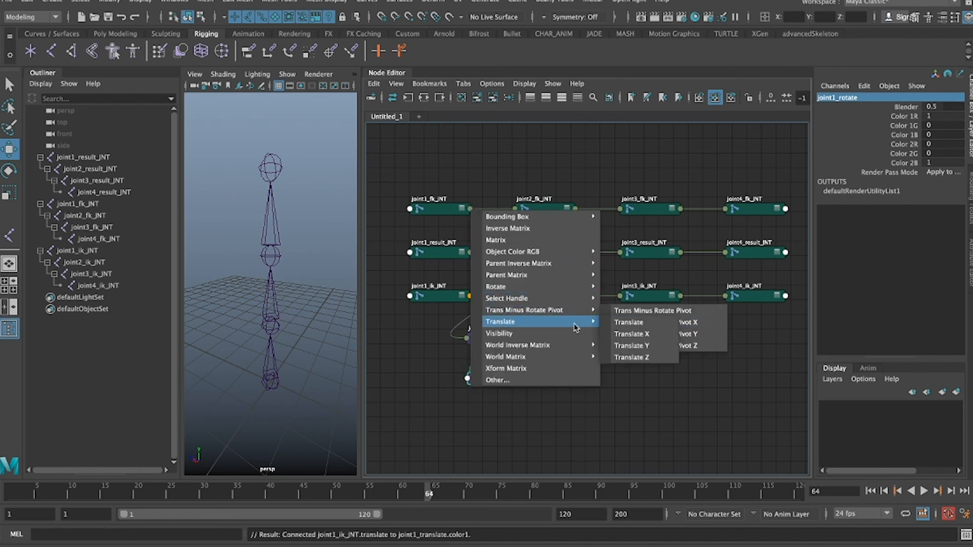
{"action": "left_click", "coordinate": [626, 324]}
{"action": "left_click", "coordinate": [469, 339]}
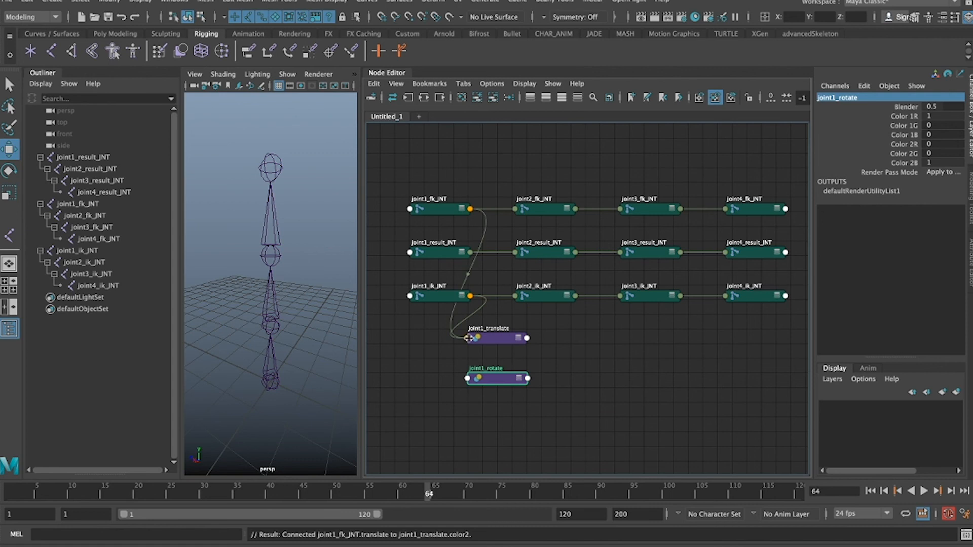
Step: Connect the rotate of joint1_ik_JNT to Color 1 and of joint1_fk_JNT to Color 2 on joint1_rotate
{"action": "left_click", "coordinate": [470, 296]}
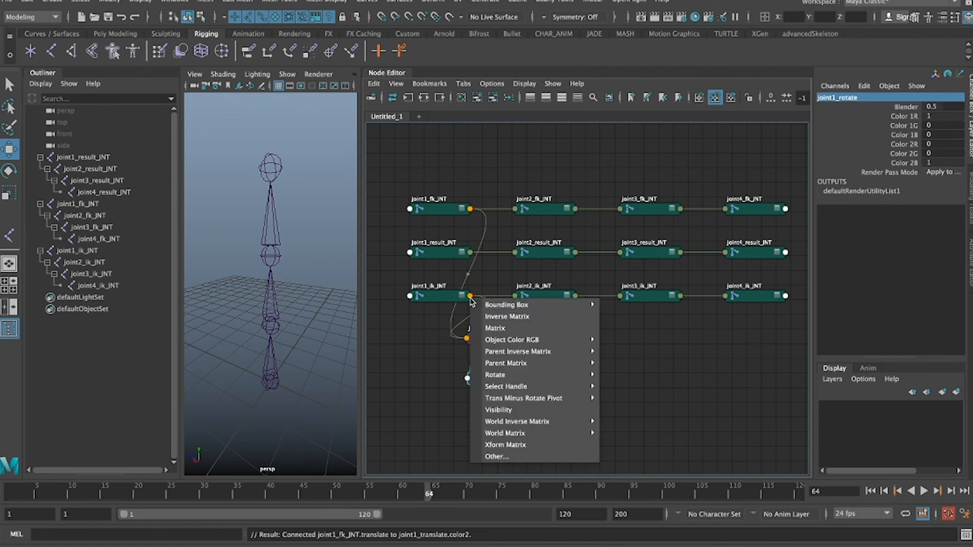
{"action": "mouse_move", "coordinate": [507, 377]}
{"action": "left_click", "coordinate": [623, 375]}
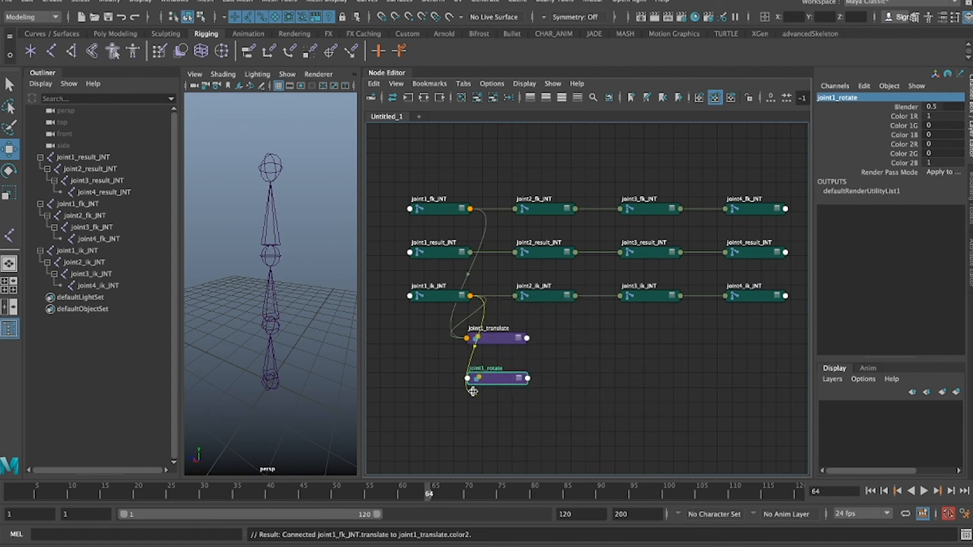
{"action": "left_click", "coordinate": [474, 379]}
{"action": "left_click", "coordinate": [494, 385]}
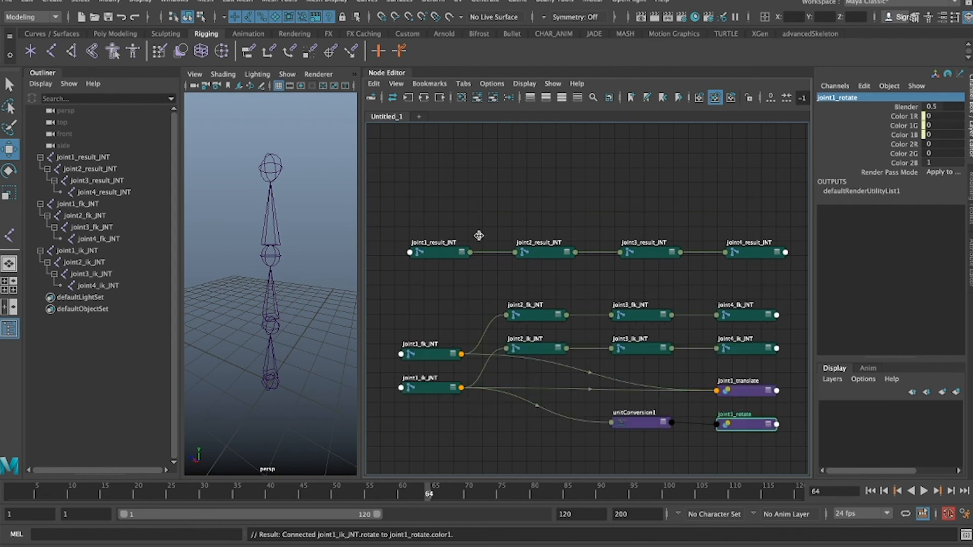
{"action": "left_click", "coordinate": [461, 354]}
{"action": "left_click", "coordinate": [634, 430]}
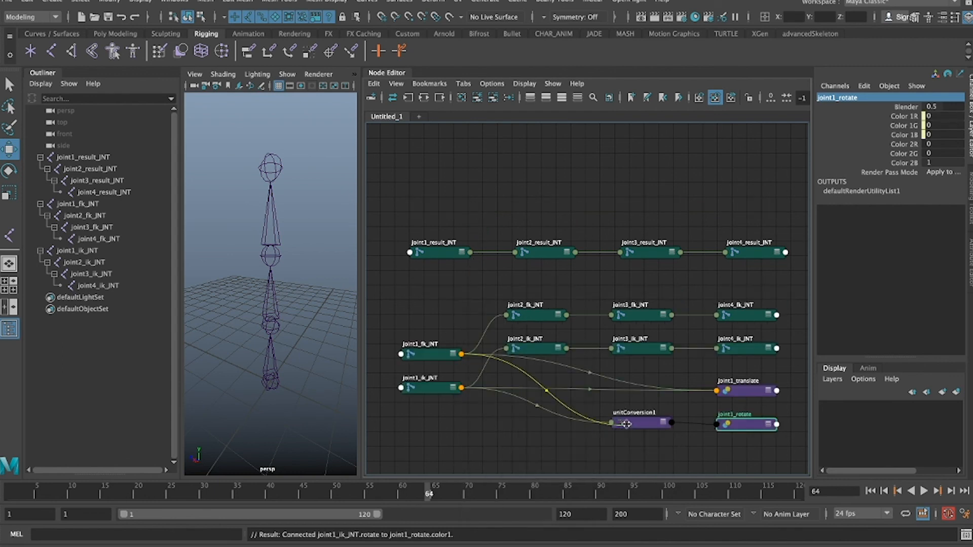
{"action": "left_click", "coordinate": [717, 424]}
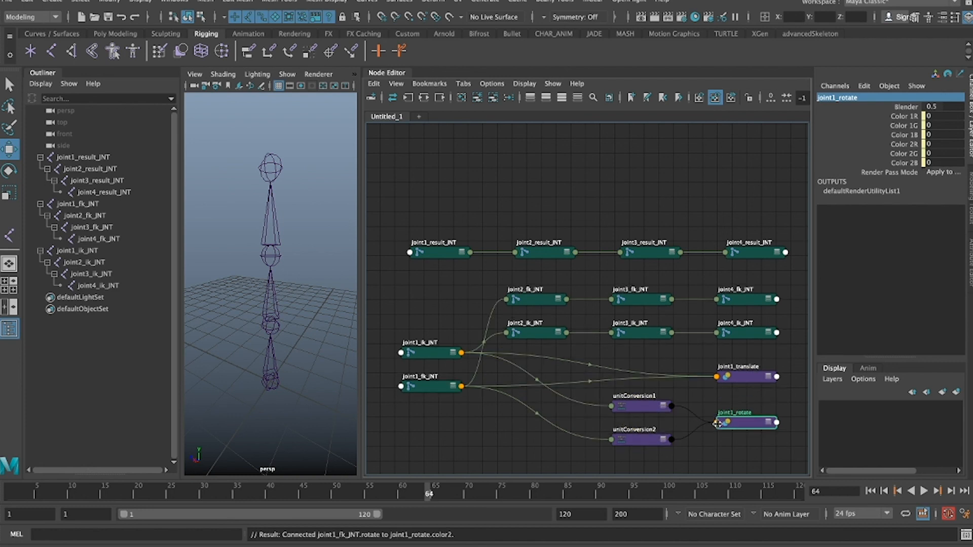
Step: Connect the output of the joint1_translate blend node to the translate of joint1_result_JNT
{"action": "left_click", "coordinate": [777, 377]}
{"action": "mouse_move", "coordinate": [841, 417]}
{"action": "left_click", "coordinate": [916, 417]}
{"action": "left_click", "coordinate": [410, 252]}
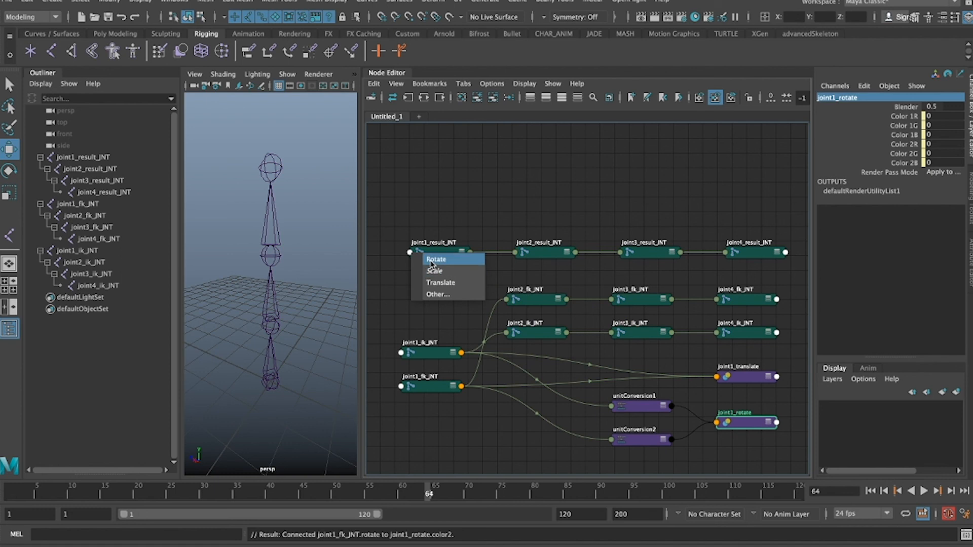
{"action": "left_click", "coordinate": [438, 282]}
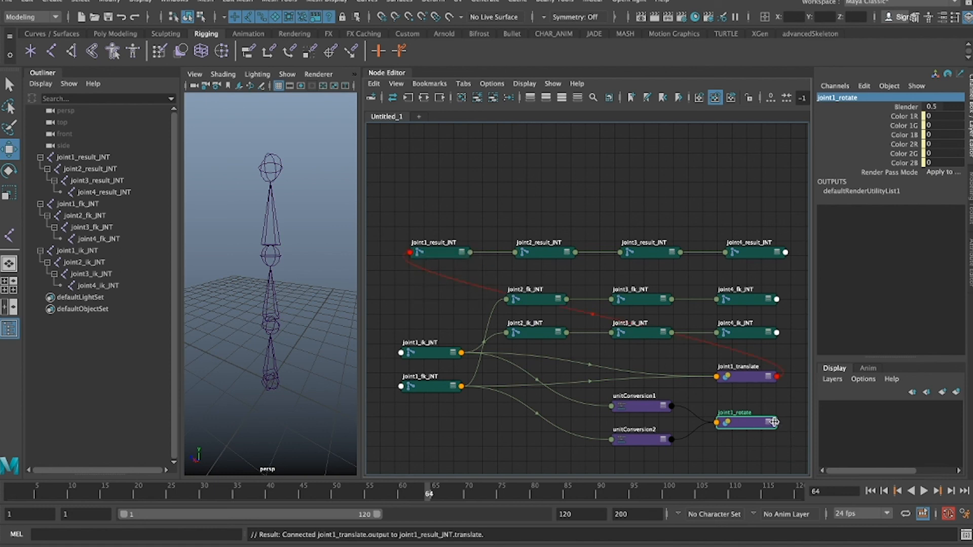
Step: Connect the output of the joint1_rotate blend node to the rotate of joint1_result_JNT
{"action": "left_click", "coordinate": [775, 422]}
{"action": "mouse_move", "coordinate": [806, 458]}
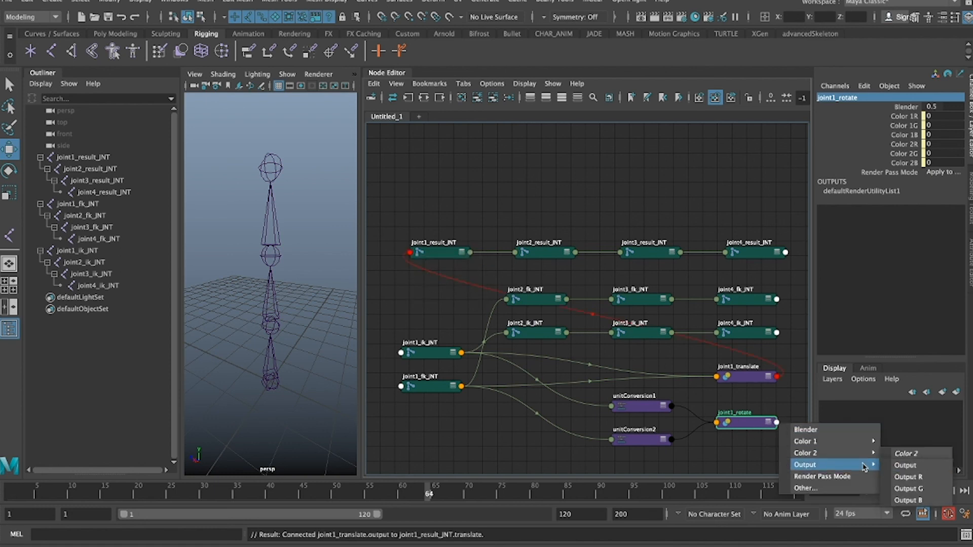
{"action": "left_click", "coordinate": [905, 465]}
{"action": "left_click", "coordinate": [412, 254]}
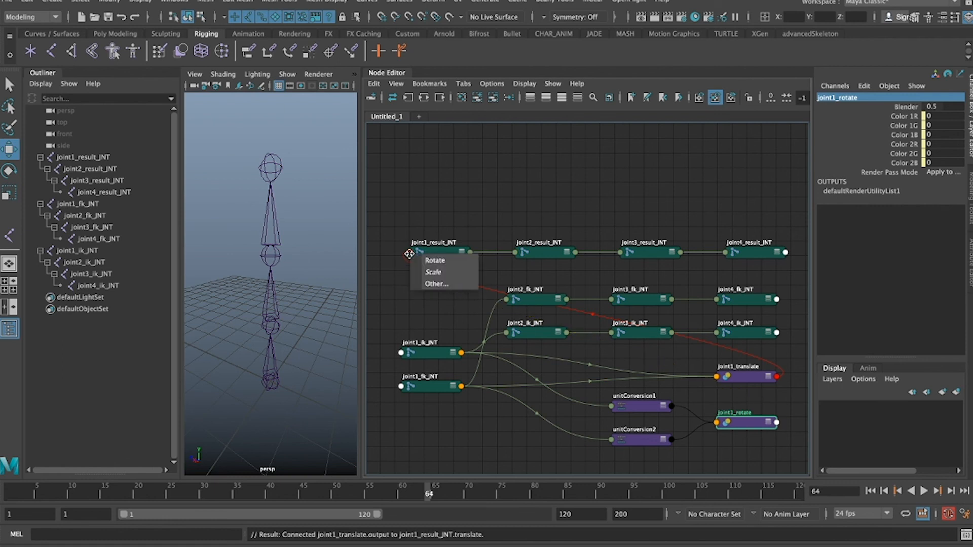
{"action": "left_click", "coordinate": [428, 260]}
Step: Duplicate the joint1_translate and joint1_rotate blend nodes together, and rename the copies joint2_translate and joint2_rotate
{"action": "scroll", "coordinate": [549, 278], "scroll_direction": "down", "scroll_amount": 3}
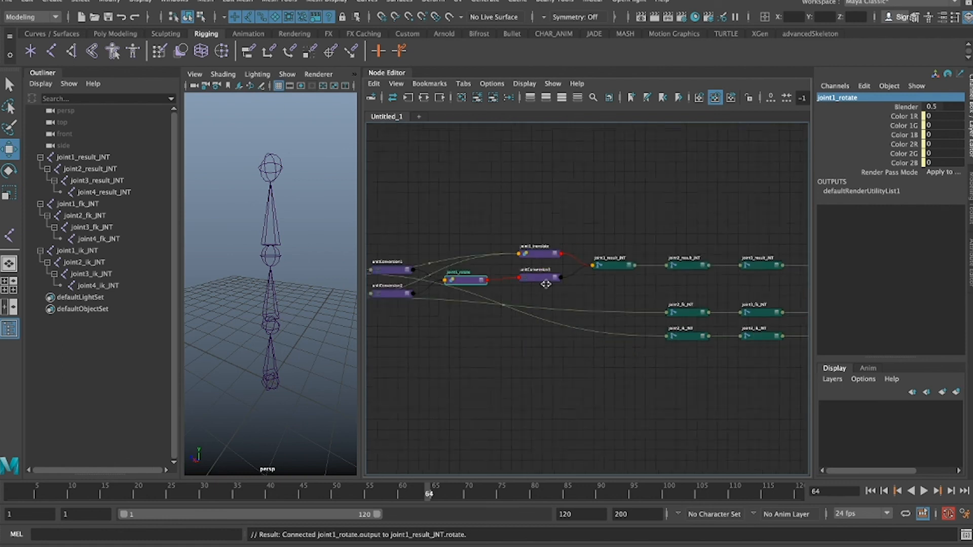
{"action": "left_click", "coordinate": [542, 253]}
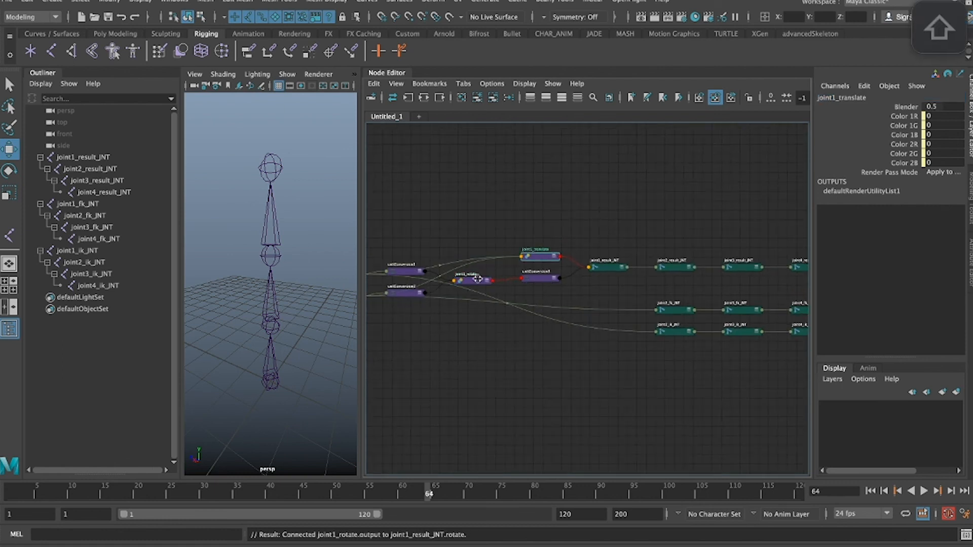
{"action": "left_click", "coordinate": [476, 278], "text": "shift"}
{"action": "key", "text": "ctrl+d"}
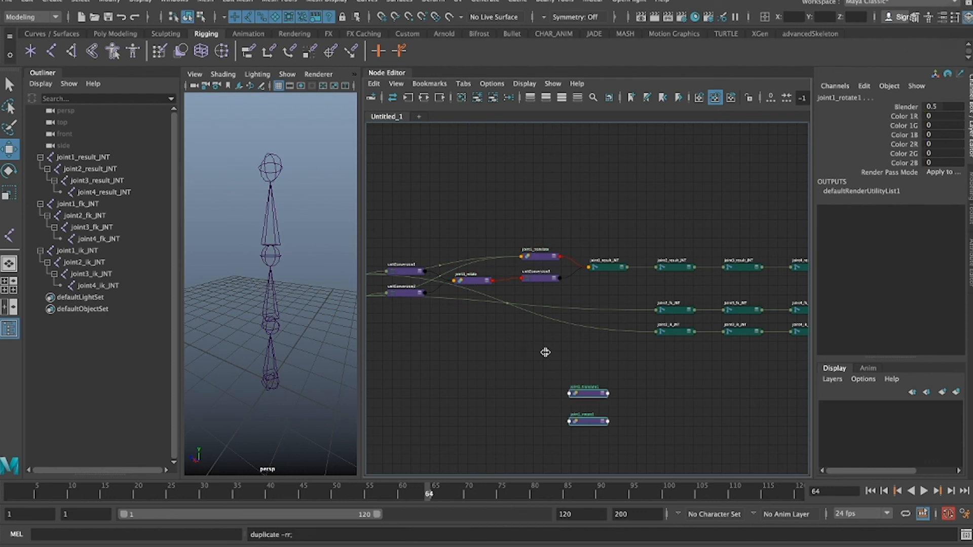
{"action": "key", "text": "f"}
{"action": "double_click", "coordinate": [568, 237]}
{"action": "key", "text": "End"}
{"action": "key", "text": "BackSpace"}
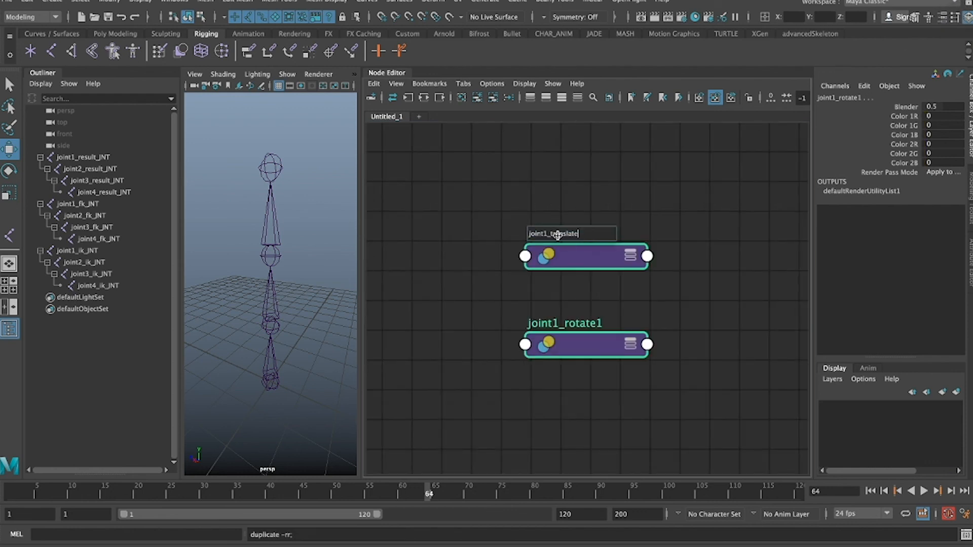
{"action": "left_click", "coordinate": [581, 323]}
{"action": "double_click", "coordinate": [581, 323]}
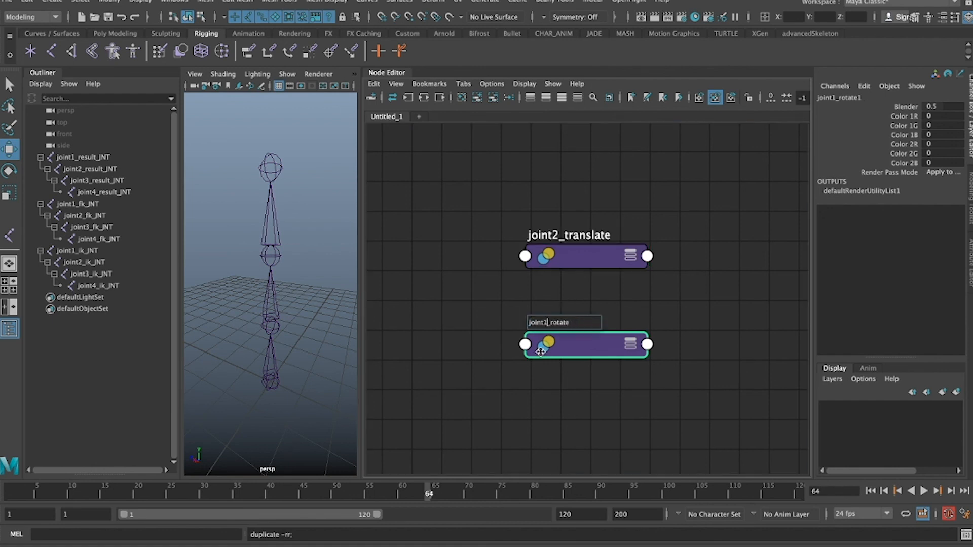
{"action": "key", "text": "Return"}
Step: Move the joint2_translate and joint2_rotate nodes beneath the joint1 ik and fk nodes in the graph
{"action": "key", "text": "a"}
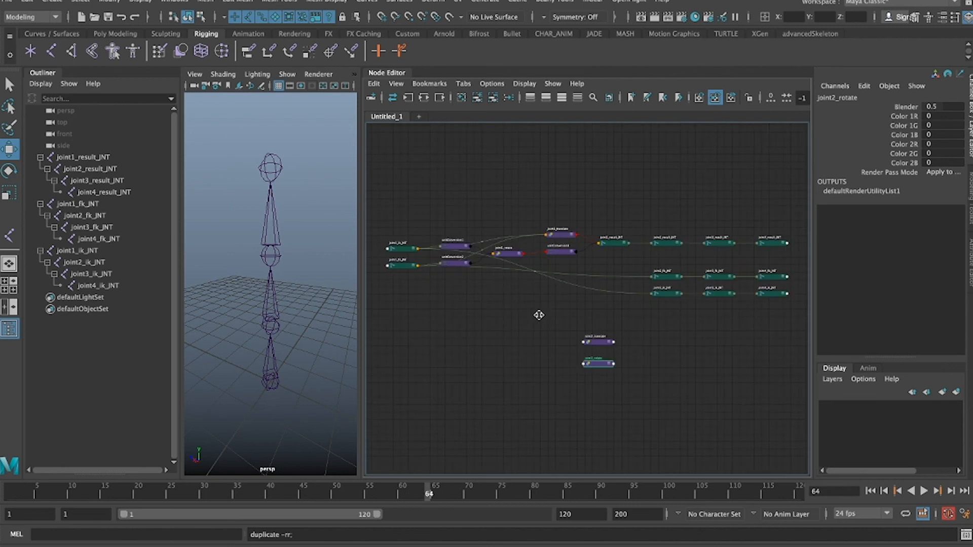
{"action": "left_click_drag", "start_coordinate": [598, 320], "coordinate": [406, 306]}
{"action": "key", "text": "f"}
{"action": "key", "text": "a"}
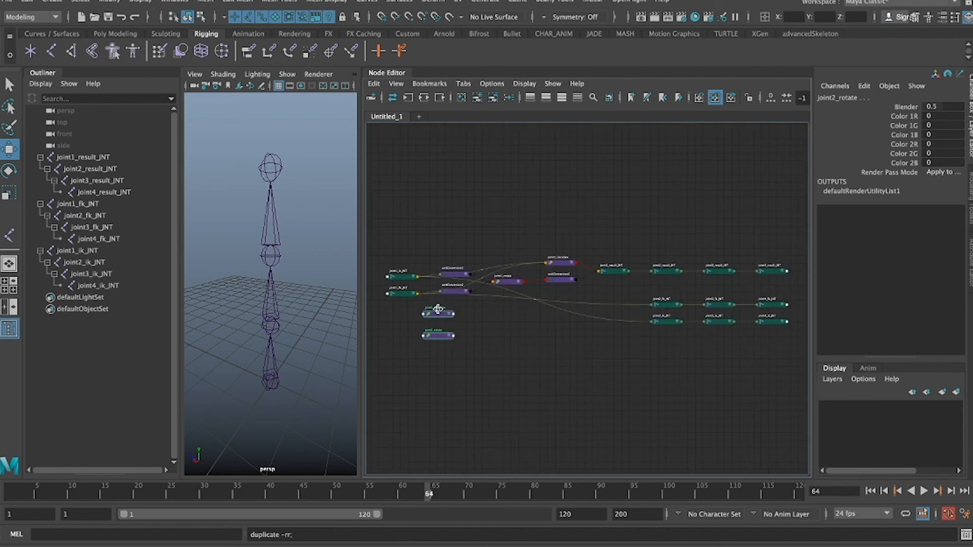
{"action": "left_click_drag", "start_coordinate": [395, 259], "coordinate": [412, 304]}
{"action": "key", "text": "f"}
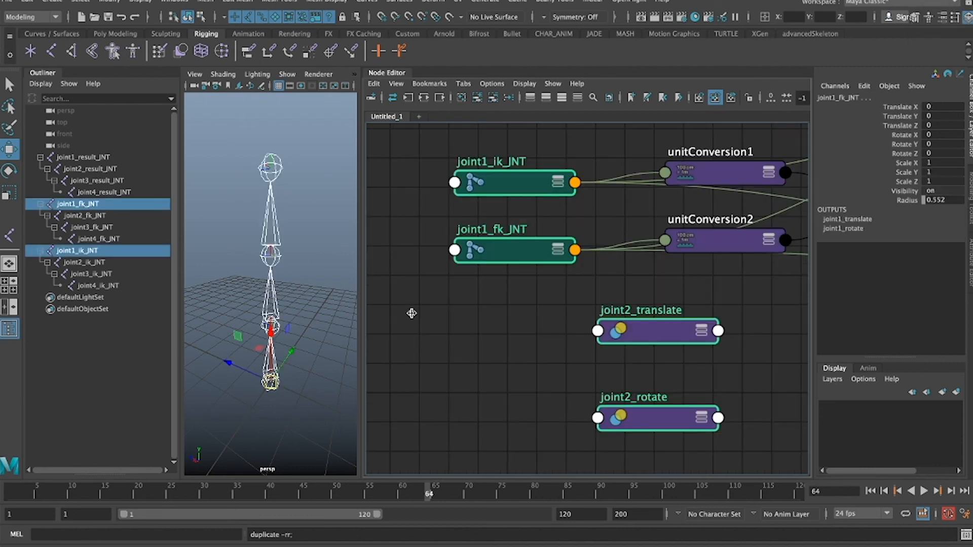
Step: Select the joint2_translate and joint2_rotate nodes and place them just beneath joint2_ik_JNT in the graph
{"action": "left_click", "coordinate": [545, 321]}
{"action": "left_click_drag", "start_coordinate": [577, 330], "coordinate": [693, 455]}
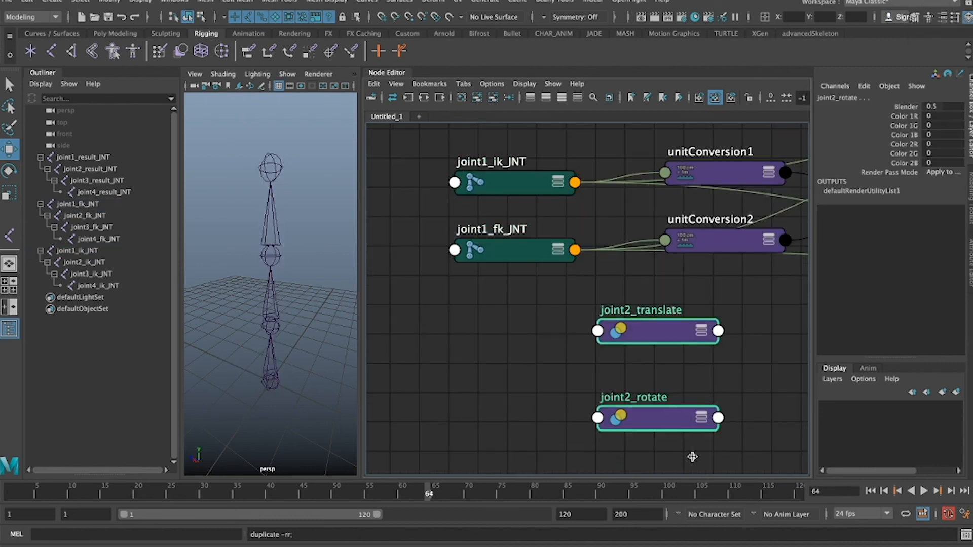
{"action": "key", "text": "a"}
{"action": "left_click_drag", "start_coordinate": [462, 336], "coordinate": [725, 357]}
{"action": "key", "text": "f"}
{"action": "scroll", "coordinate": [706, 340], "scroll_direction": "down", "scroll_amount": 4}
{"action": "scroll", "coordinate": [701, 339], "scroll_direction": "up", "scroll_amount": 2}
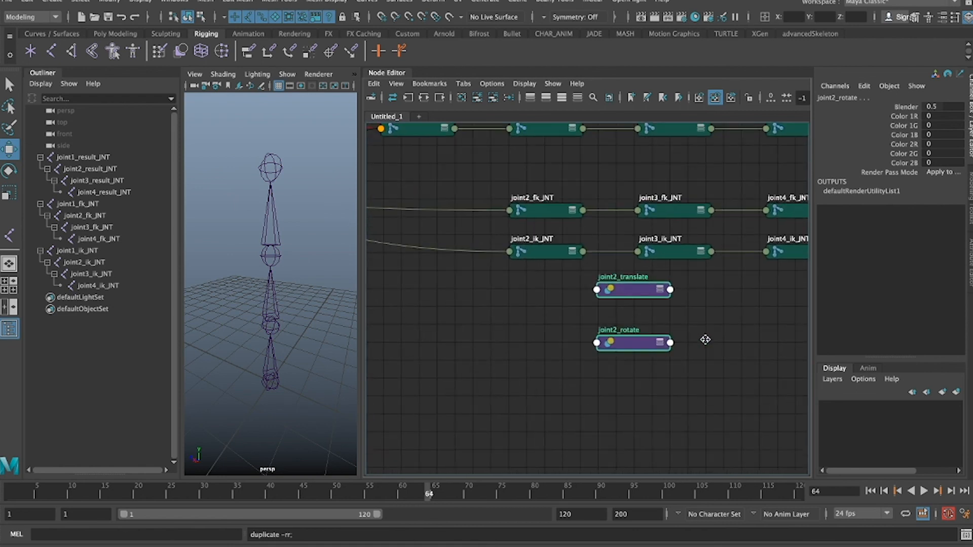
Step: Connect the translate of joint2_ik_JNT to Color 1 of the joint2_translate blend node
{"action": "left_click", "coordinate": [485, 320]}
{"action": "left_click", "coordinate": [582, 253]}
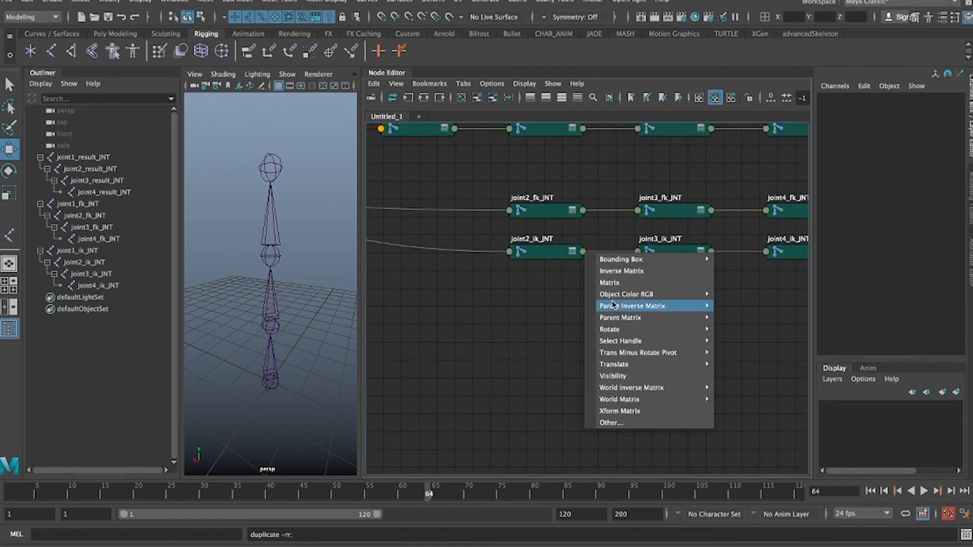
{"action": "mouse_move", "coordinate": [640, 362]}
{"action": "left_click", "coordinate": [737, 365]}
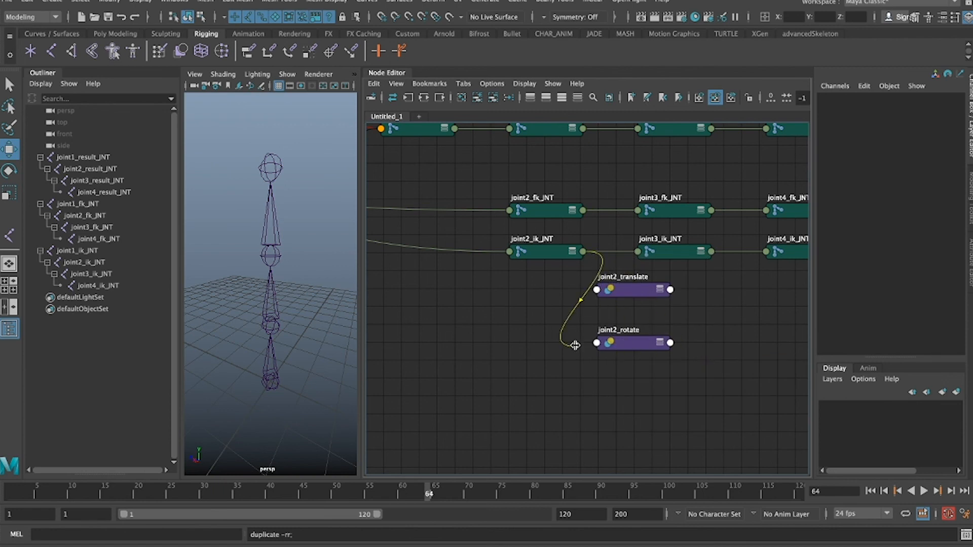
{"action": "left_click", "coordinate": [605, 289]}
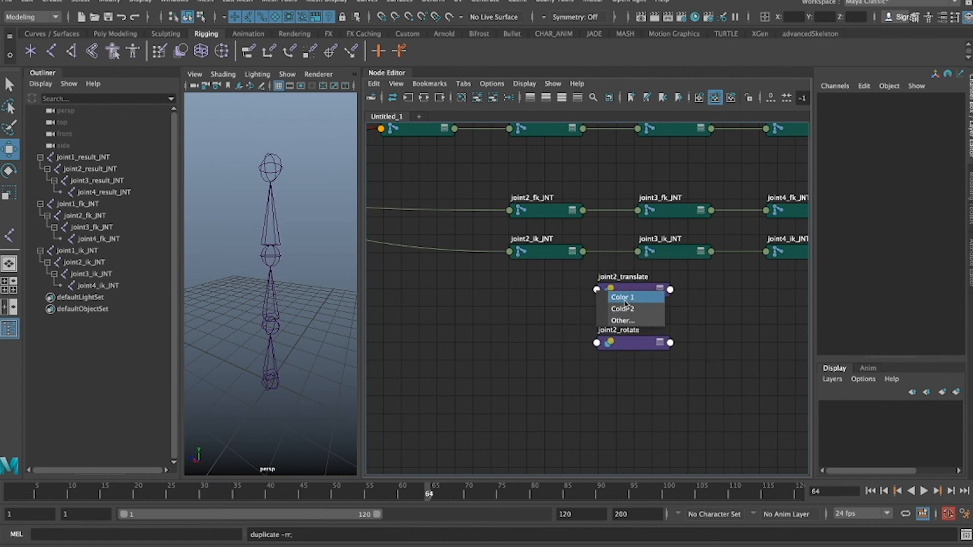
{"action": "left_click", "coordinate": [625, 298]}
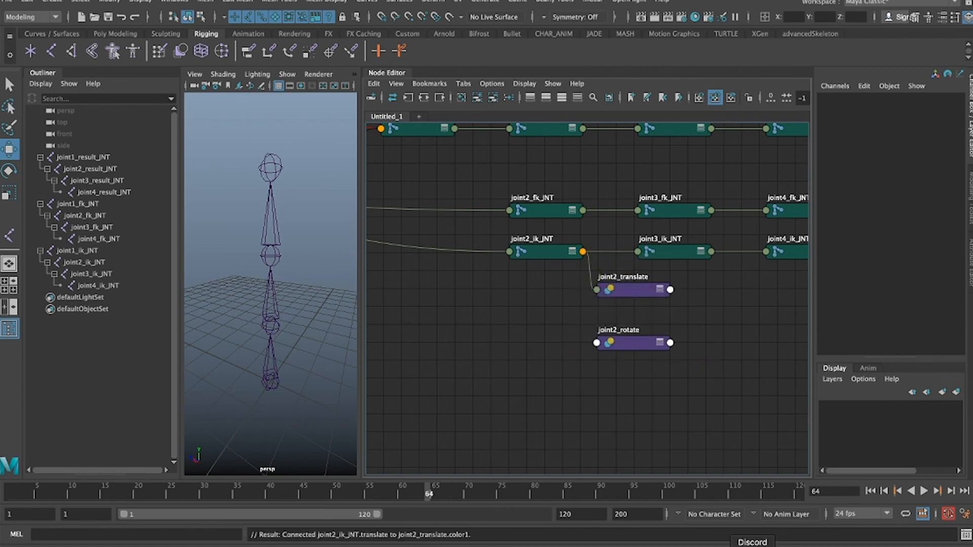
{"action": "left_click", "coordinate": [752, 545]}
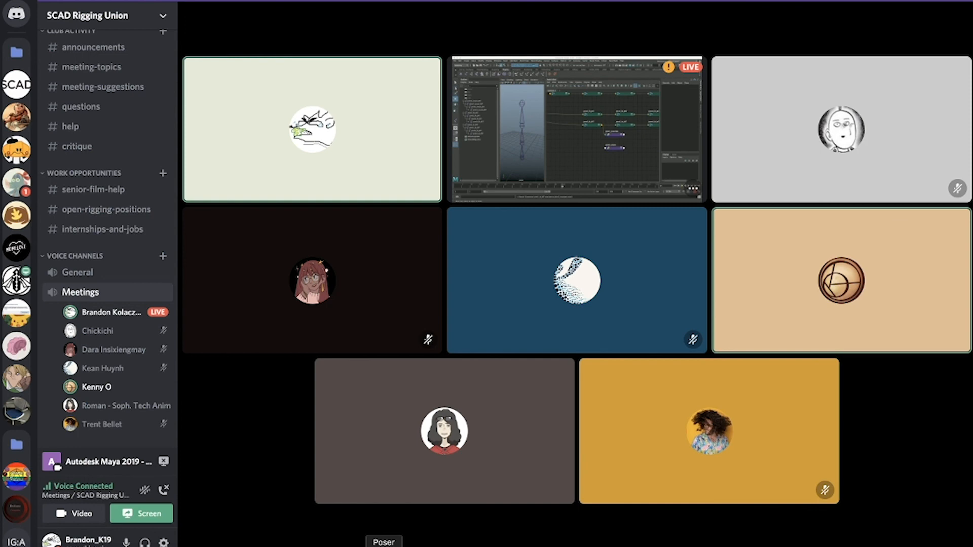
{"action": "left_click", "coordinate": [339, 546]}
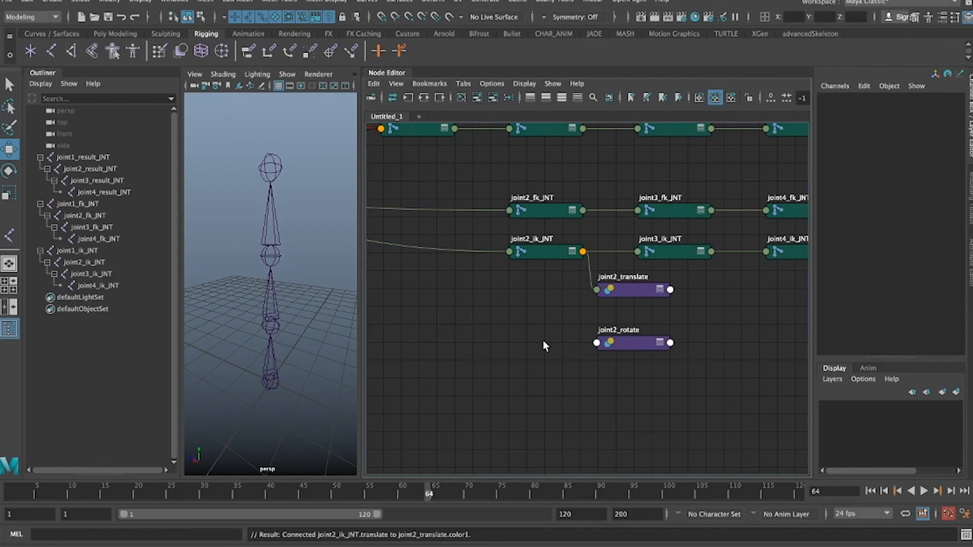
Step: Connect the translate of joint2_fk_JNT to Color 2 of the joint2_translate blend node
{"action": "left_click", "coordinate": [583, 210]}
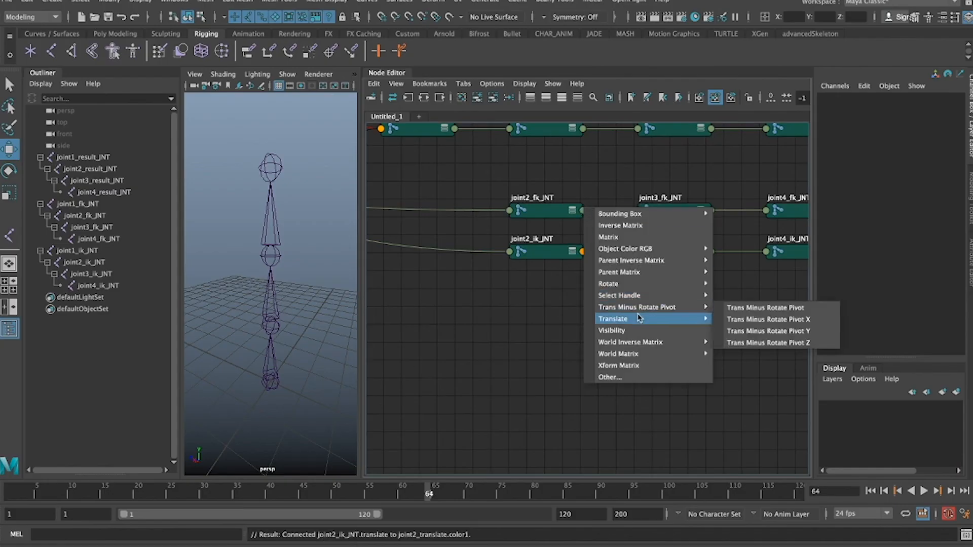
{"action": "left_click", "coordinate": [745, 315]}
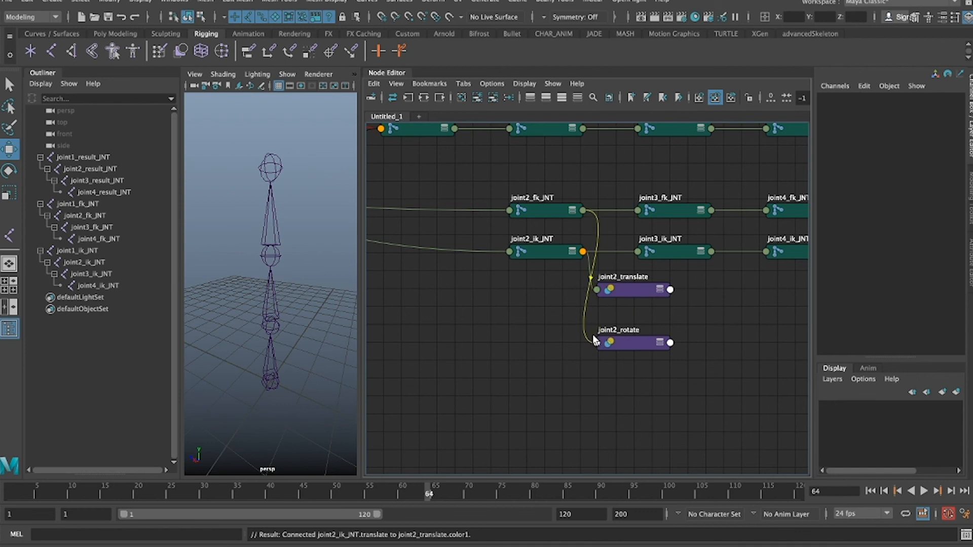
{"action": "left_click", "coordinate": [597, 290]}
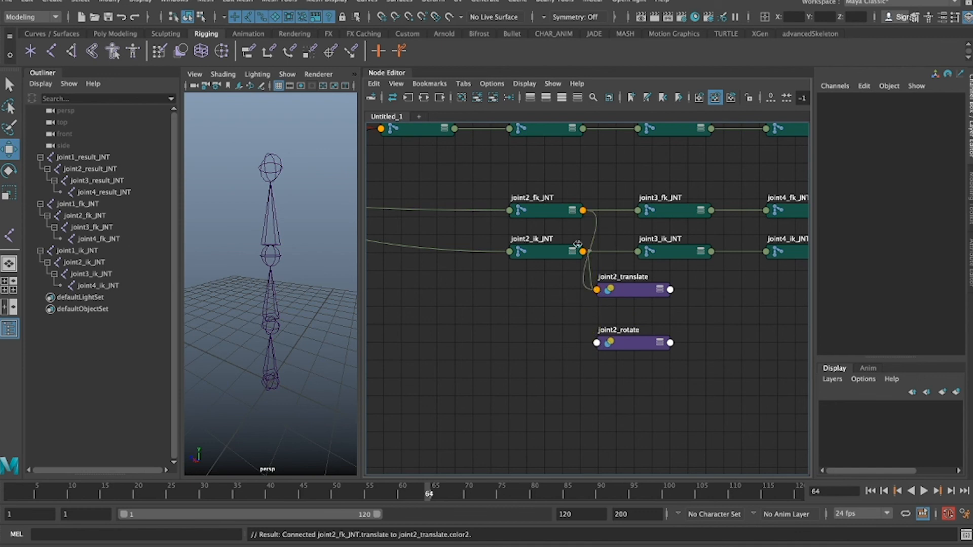
Step: Shift the joint2_ik_JNT node aside slightly and connect its rotate to Color 1 of the joint2_rotate blend node
{"action": "left_click_drag", "start_coordinate": [566, 256], "coordinate": [534, 257]}
{"action": "left_click", "coordinate": [551, 253]}
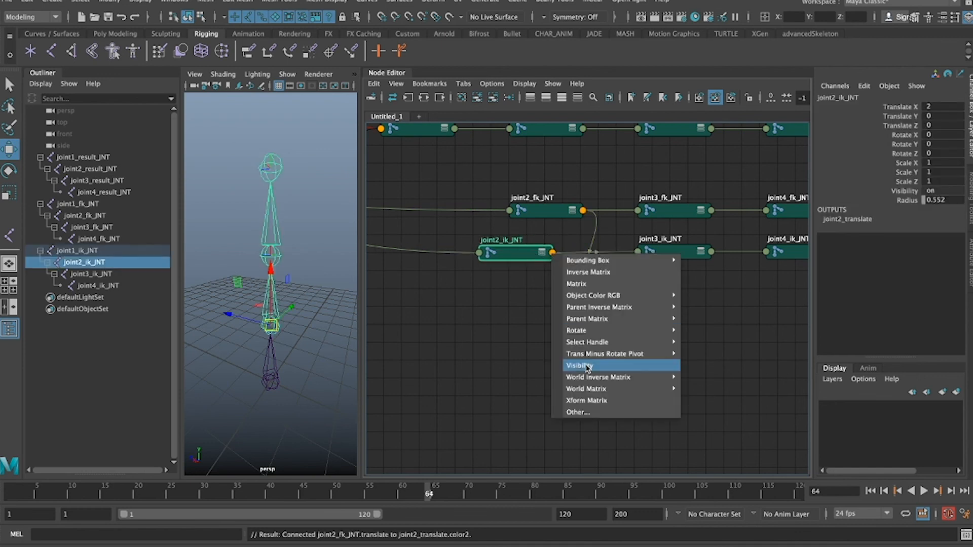
{"action": "mouse_move", "coordinate": [659, 330]}
{"action": "left_click", "coordinate": [699, 331]}
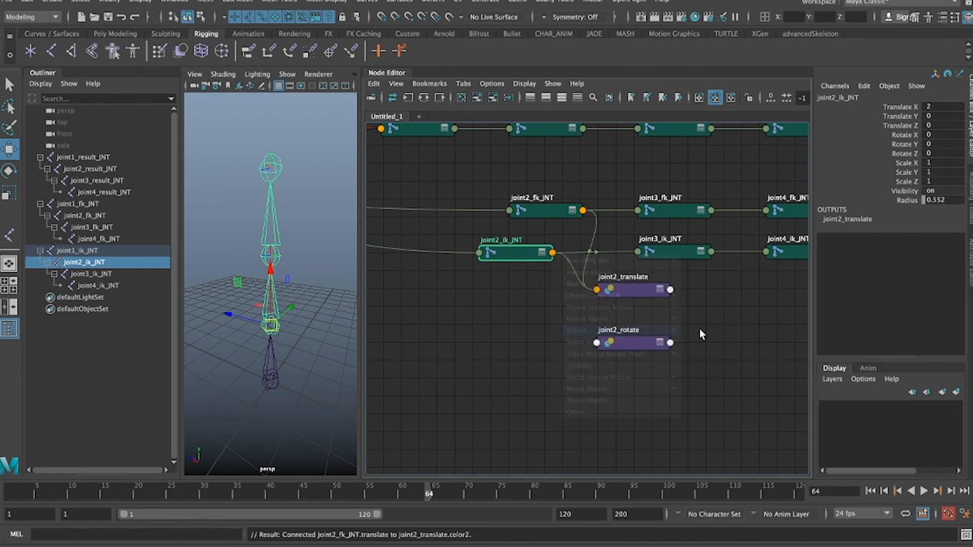
{"action": "left_click", "coordinate": [596, 343]}
{"action": "left_click", "coordinate": [624, 349]}
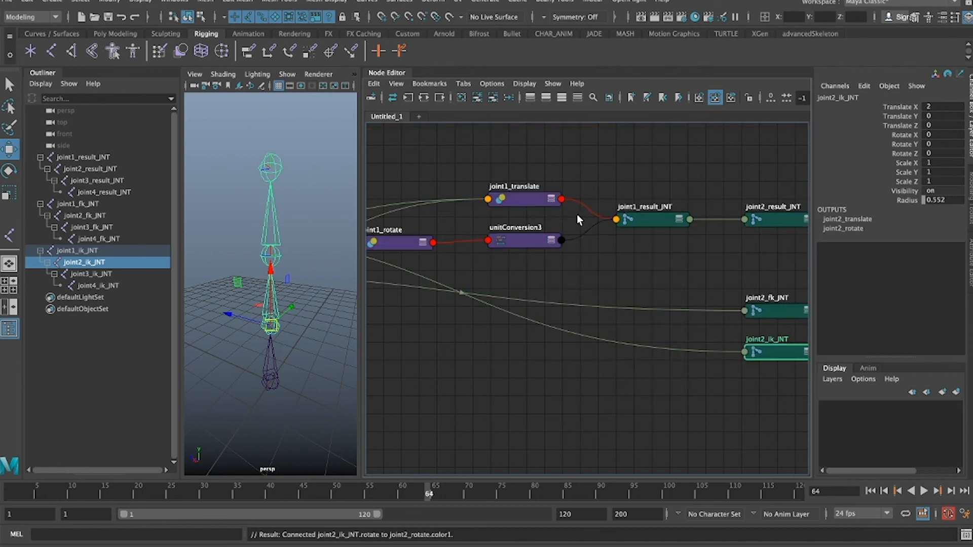
Step: Connect the rotate of joint2_fk_JNT to Color 2 of the joint2_rotate blend node
{"action": "scroll", "coordinate": [573, 263], "scroll_direction": "down", "scroll_amount": 5}
{"action": "key", "text": "f"}
{"action": "scroll", "coordinate": [573, 264], "scroll_direction": "down", "scroll_amount": 1}
{"action": "scroll", "coordinate": [573, 260], "scroll_direction": "down", "scroll_amount": 3}
{"action": "right_click_drag", "start_coordinate": [530, 349], "coordinate": [529, 349]}
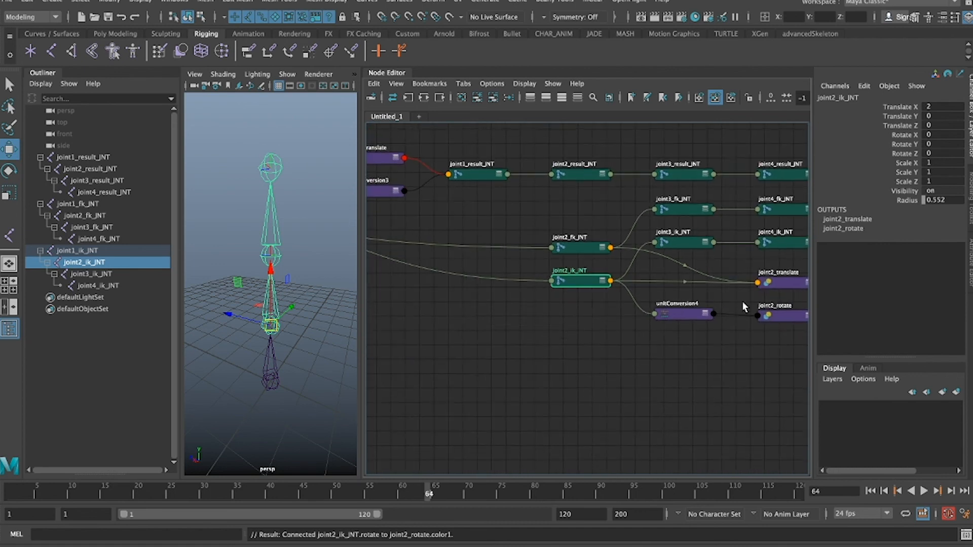
{"action": "left_click", "coordinate": [610, 248]}
{"action": "left_click", "coordinate": [653, 328]}
{"action": "left_click", "coordinate": [758, 316]}
Step: Move the joint2_translate and joint2_rotate nodes above joint1_result_JNT, and place joint2_result_JNT beside them in the graph
{"action": "scroll", "coordinate": [691, 345], "scroll_direction": "down", "scroll_amount": 5}
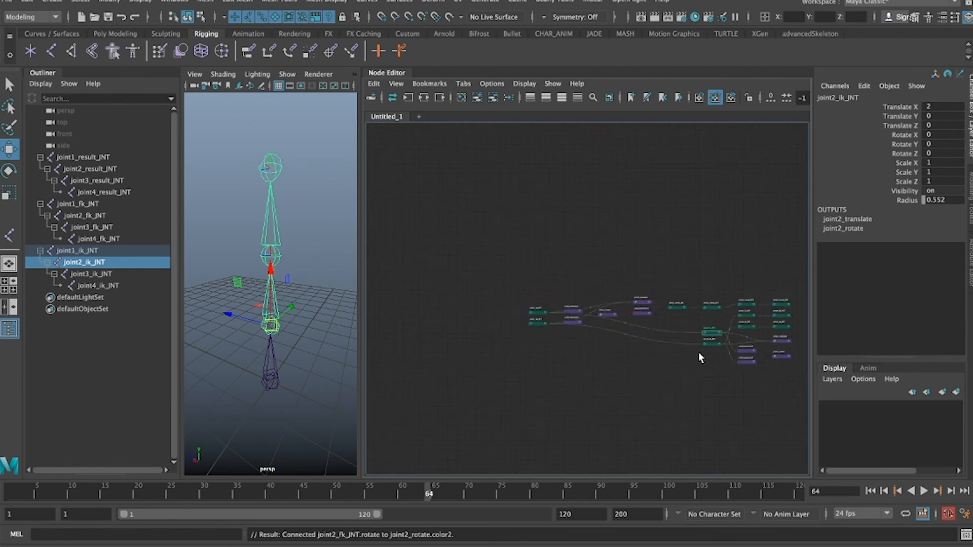
{"action": "key", "text": "a"}
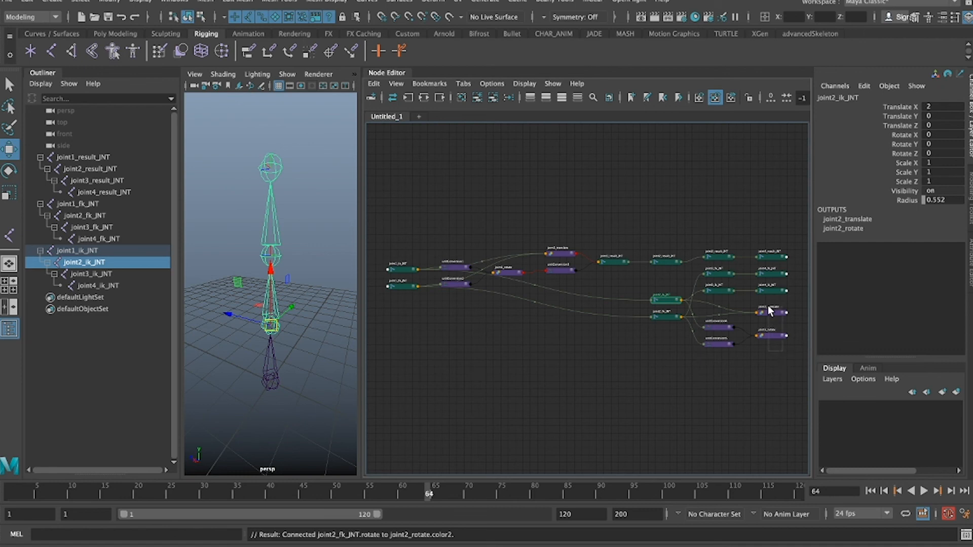
{"action": "left_click_drag", "start_coordinate": [770, 310], "coordinate": [770, 310]}
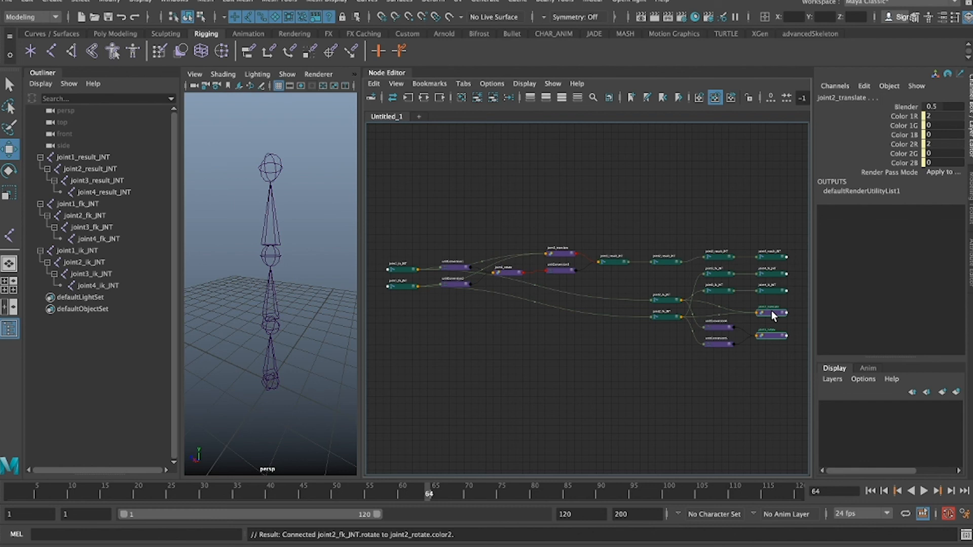
{"action": "left_click_drag", "start_coordinate": [771, 311], "coordinate": [642, 218]}
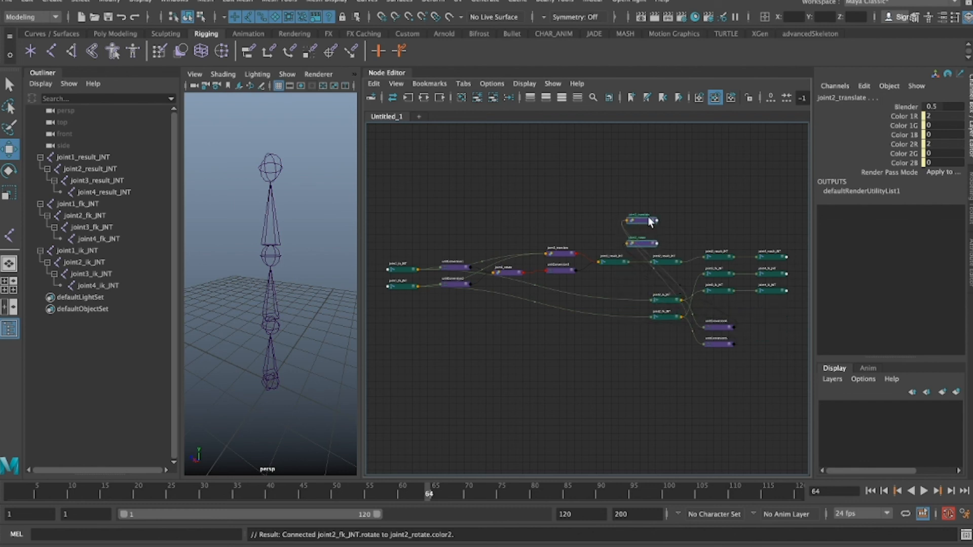
{"action": "key", "text": "f"}
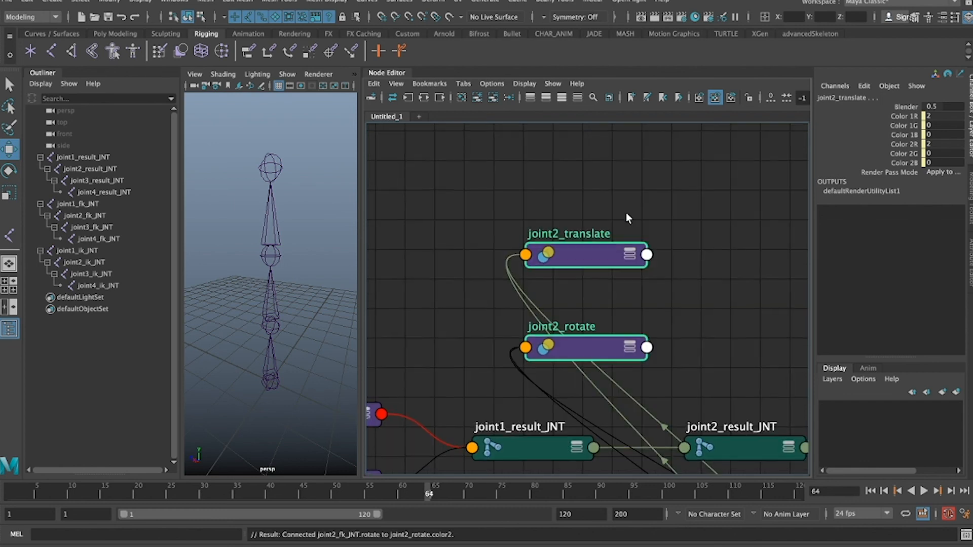
{"action": "left_click_drag", "start_coordinate": [721, 387], "coordinate": [755, 285]}
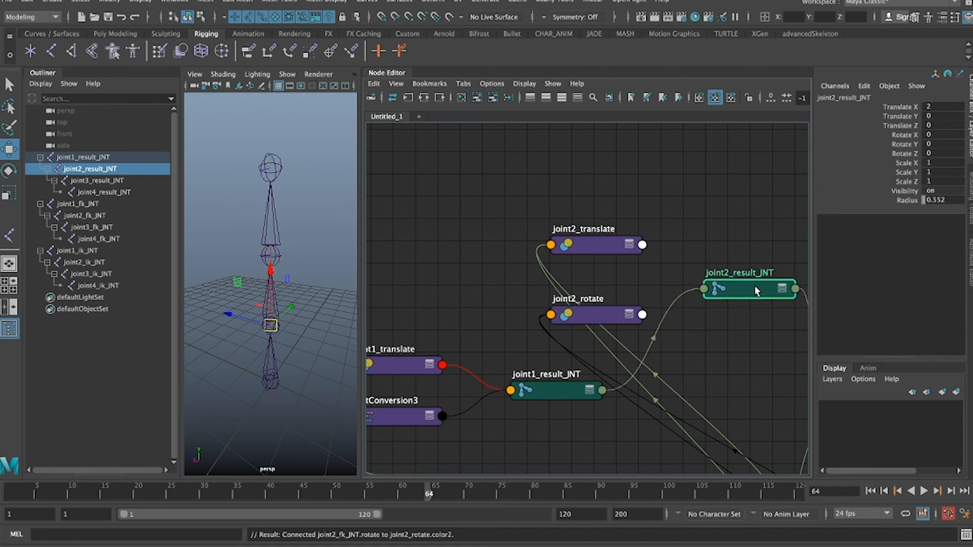
Step: Connect the output of the joint2_translate blend node to the translate of joint2_result_JNT
{"action": "left_click", "coordinate": [642, 244]}
{"action": "mouse_move", "coordinate": [673, 286]}
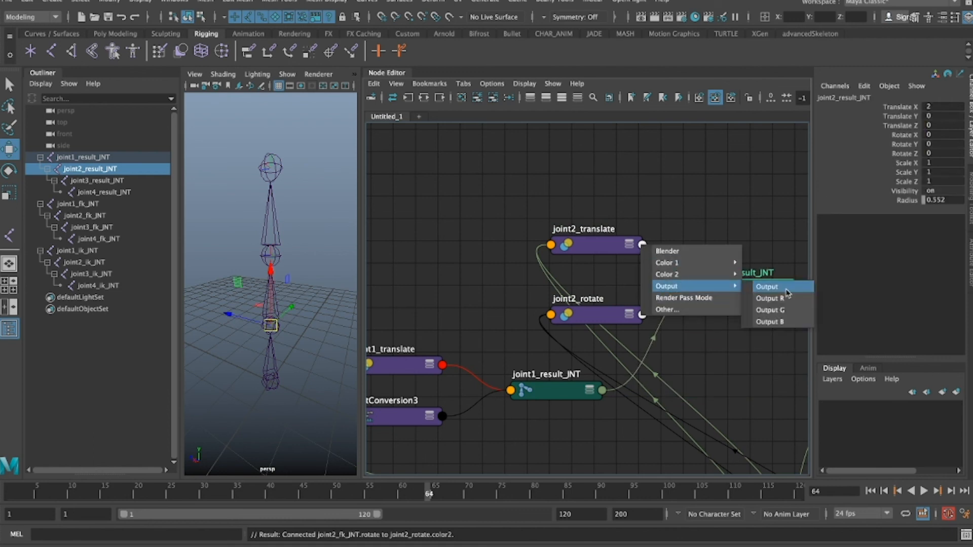
{"action": "left_click", "coordinate": [785, 288]}
{"action": "left_click", "coordinate": [719, 290]}
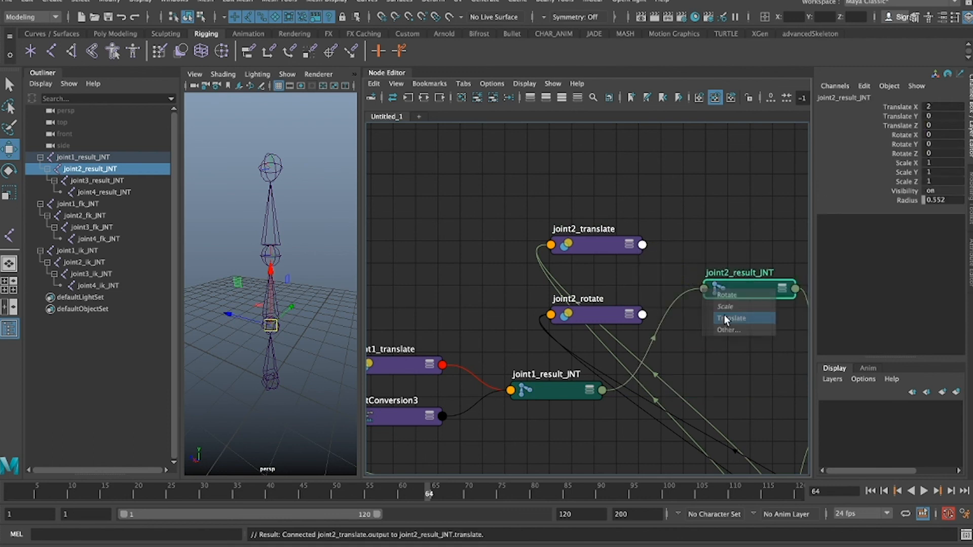
{"action": "left_click", "coordinate": [732, 319]}
Step: Connect the output of the joint2_rotate blend node to the rotate of joint2_result_JNT
{"action": "left_click", "coordinate": [642, 315]}
{"action": "mouse_move", "coordinate": [689, 358]}
{"action": "left_click", "coordinate": [759, 358]}
{"action": "left_click", "coordinate": [703, 289]}
{"action": "left_click", "coordinate": [722, 299]}
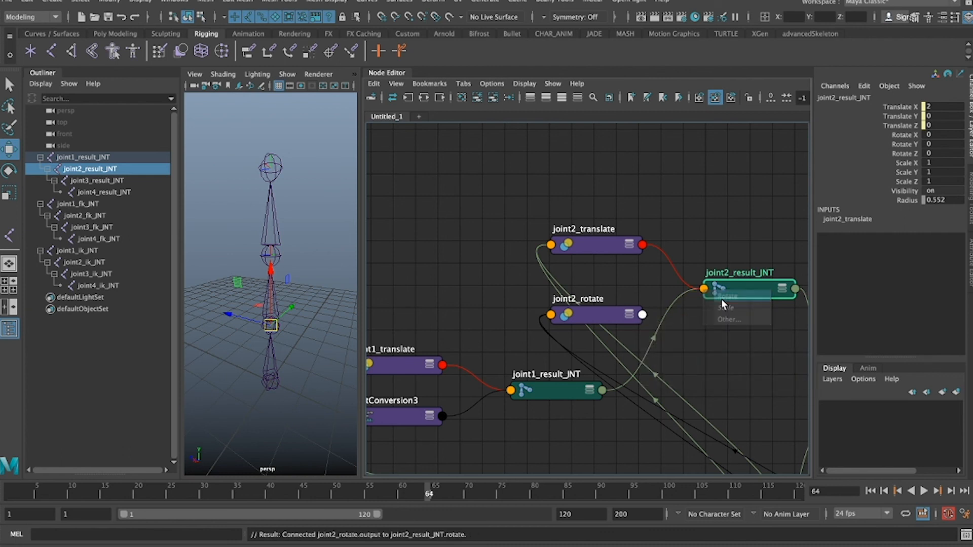
Step: Move the joint1_translate node higher in the graph, and duplicate the joint1_translate and joint1_rotate blend nodes together
{"action": "left_click", "coordinate": [714, 342]}
{"action": "key", "text": "a"}
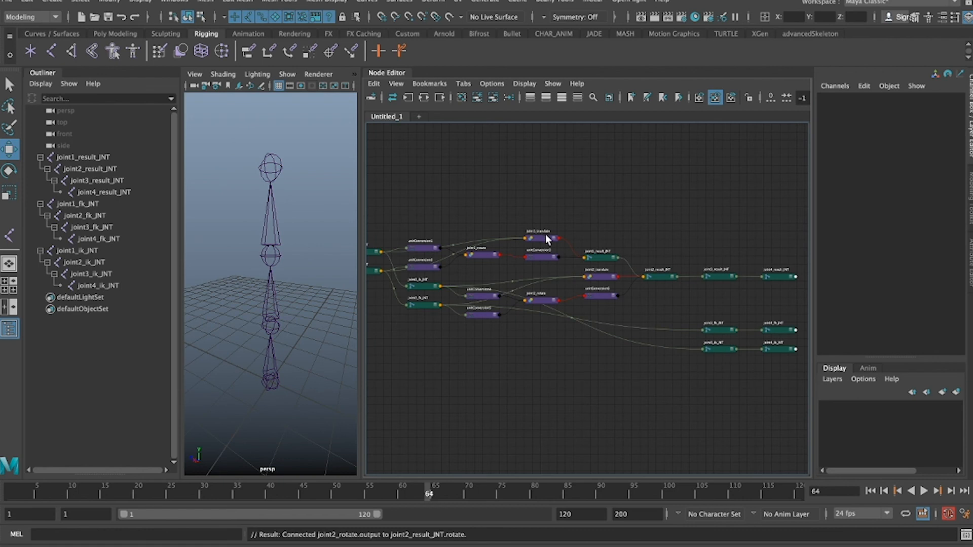
{"action": "left_click_drag", "start_coordinate": [538, 238], "coordinate": [537, 198]}
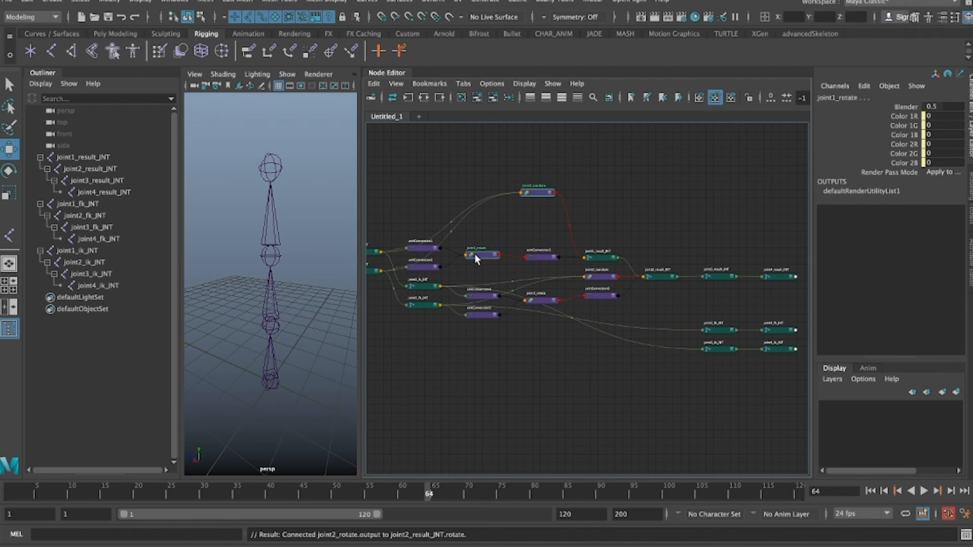
{"action": "key", "text": "super+d"}
{"action": "key", "text": "super+space"}
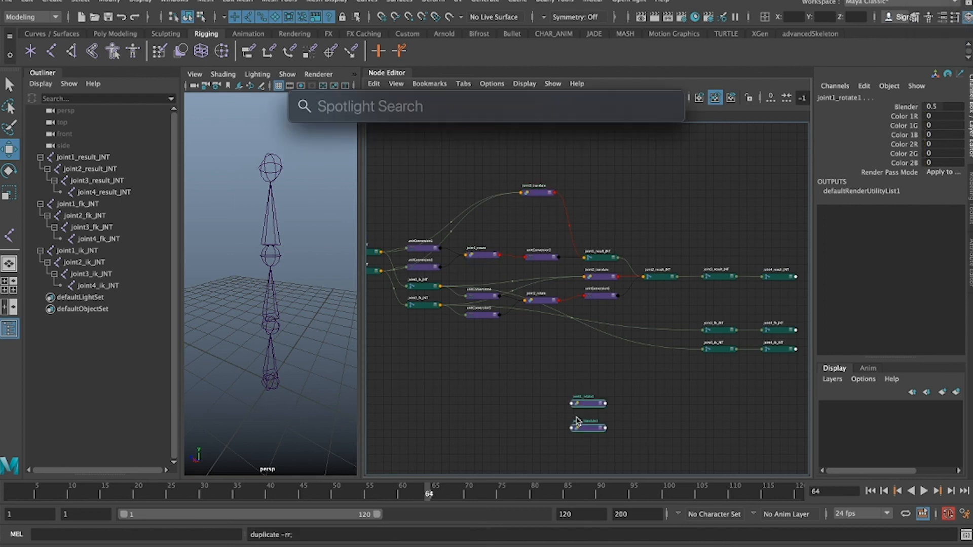
{"action": "left_click", "coordinate": [549, 406]}
Step: Rename the duplicated blend nodes joint3_rotate and joint3_translate
{"action": "left_click_drag", "start_coordinate": [610, 360], "coordinate": [578, 435]}
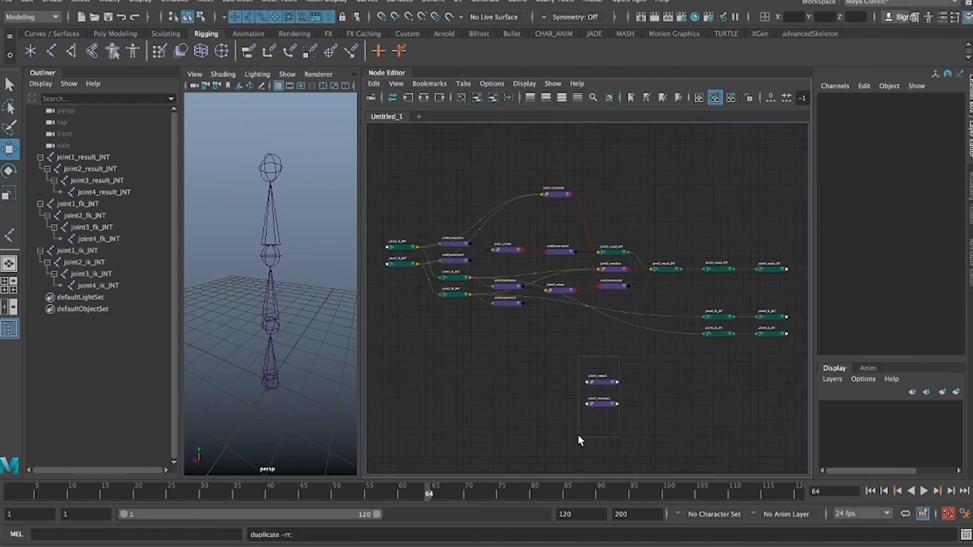
{"action": "key", "text": "f"}
{"action": "left_click", "coordinate": [566, 234]}
{"action": "double_click", "coordinate": [572, 234]}
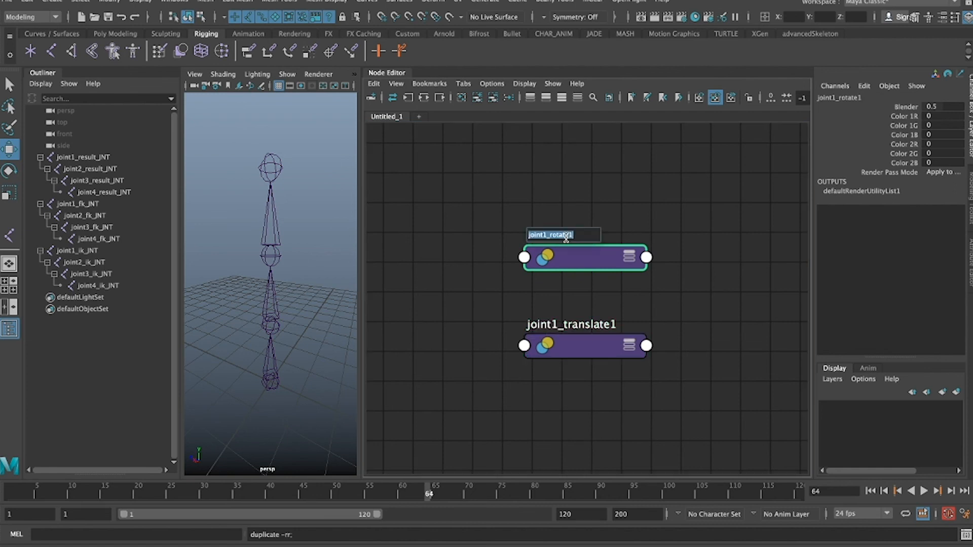
{"action": "key", "text": "Return"}
{"action": "double_click", "coordinate": [587, 326]}
{"action": "left_click", "coordinate": [600, 321]}
{"action": "key", "text": "BackSpace"}
{"action": "key", "text": "BackSpace"}
{"action": "type", "text": "3"}
{"action": "key", "text": "Return"}
Step: Move the joint3_rotate and joint3_translate nodes just beneath joint3_ik_JNT and joint4_ik_JNT in the graph
{"action": "key", "text": "a"}
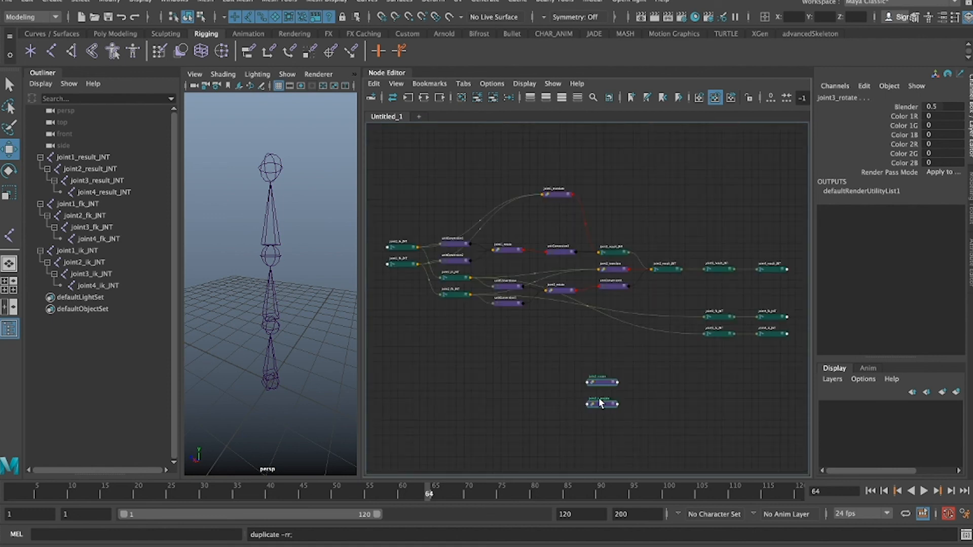
{"action": "left_click", "coordinate": [614, 381]}
{"action": "left_click_drag", "start_coordinate": [598, 404], "coordinate": [743, 366]}
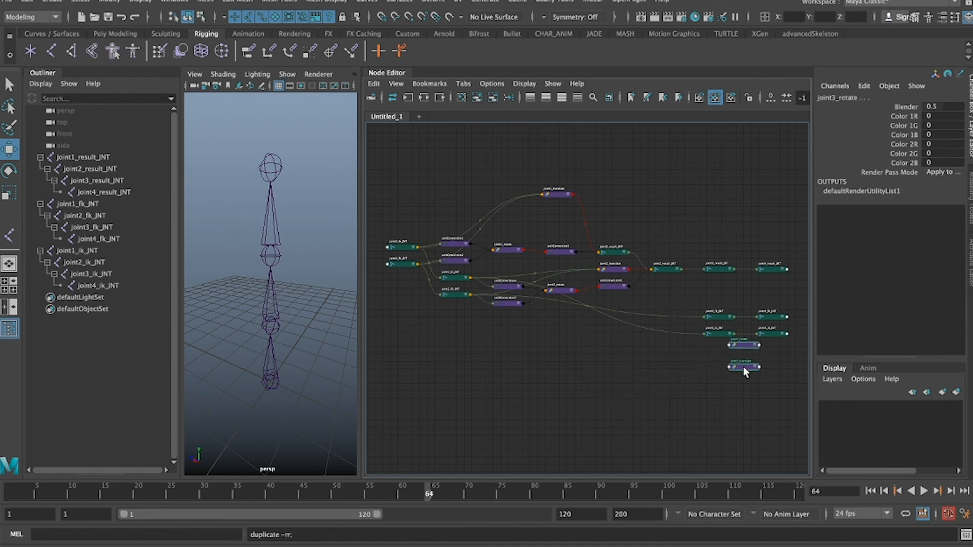
Step: Try to connect the translate of joint3_ik_JNT to Color 1 of the joint3_rotate blend node
{"action": "key", "text": "f"}
{"action": "scroll", "coordinate": [504, 322], "scroll_direction": "down", "scroll_amount": 3}
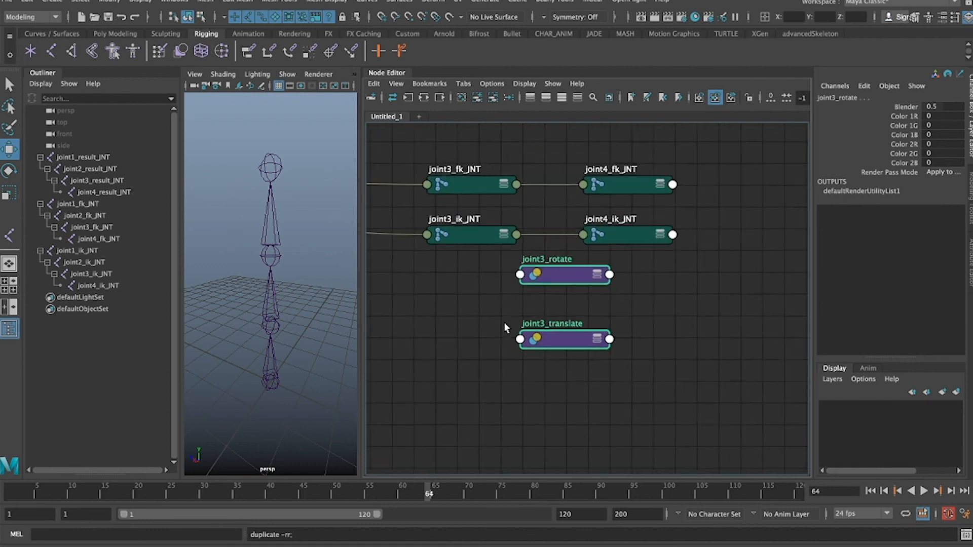
{"action": "left_click", "coordinate": [439, 314]}
{"action": "left_click", "coordinate": [516, 245]}
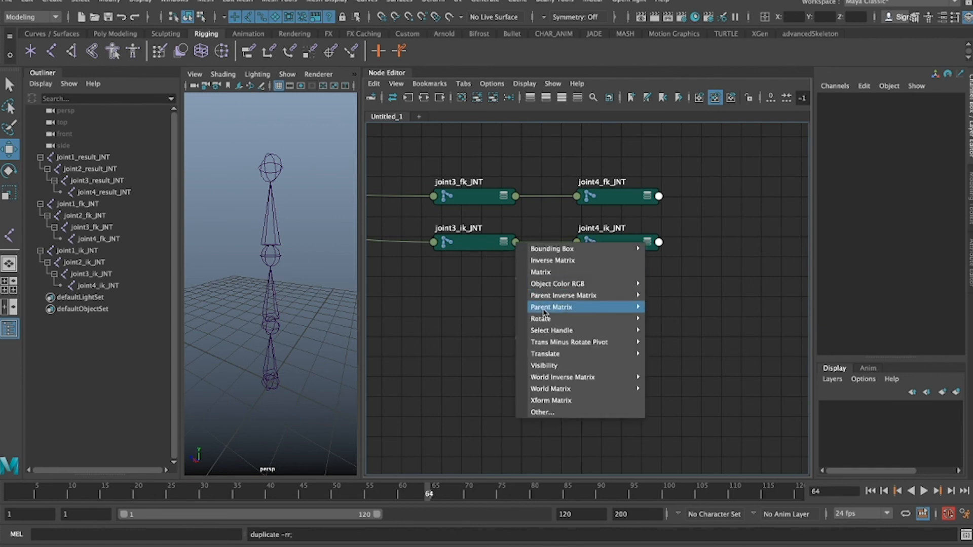
{"action": "mouse_move", "coordinate": [586, 354]}
{"action": "left_click", "coordinate": [668, 355]}
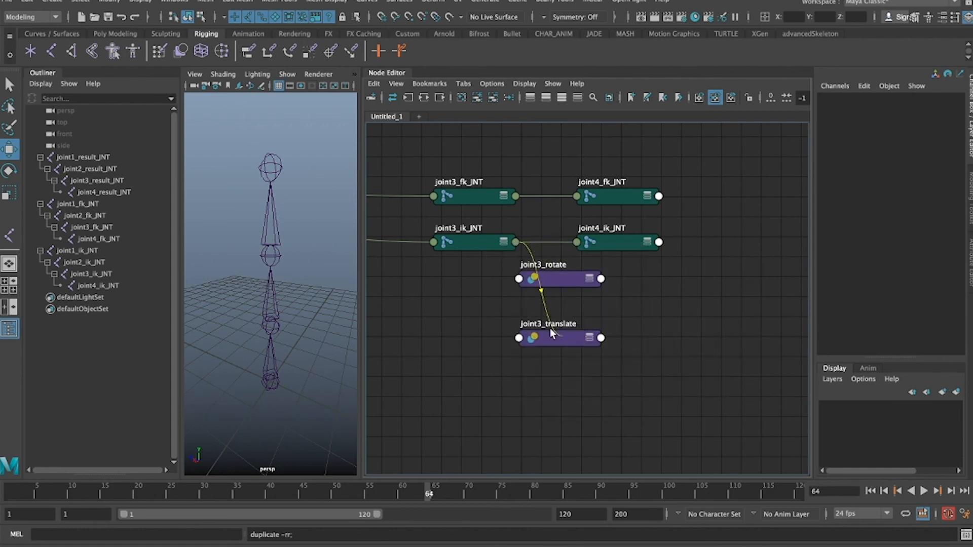
{"action": "left_click", "coordinate": [518, 278]}
{"action": "left_click", "coordinate": [547, 284]}
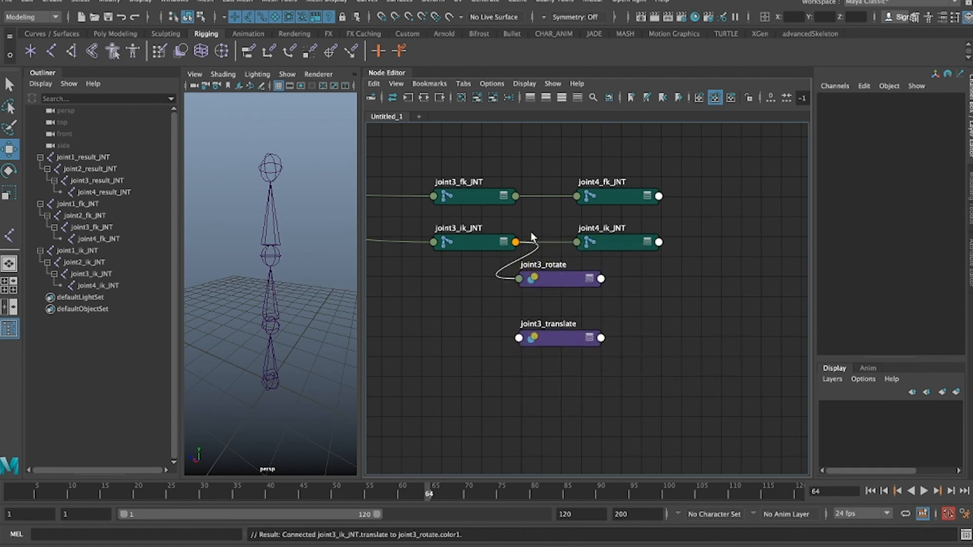
Step: Delete the mistaken connection between joint3_ik_JNT and the joint3_rotate blend node
{"action": "left_click", "coordinate": [515, 196]}
{"action": "mouse_move", "coordinate": [623, 306]}
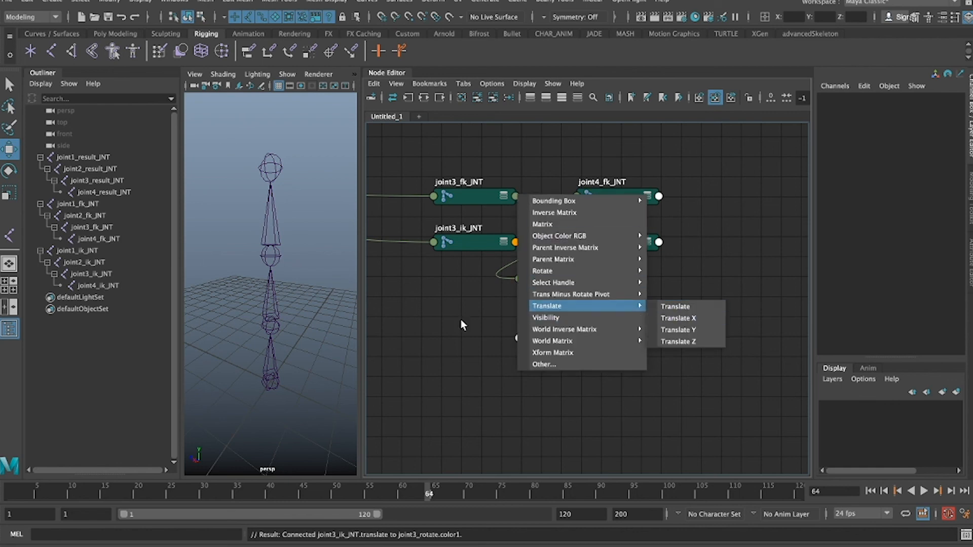
{"action": "left_click", "coordinate": [465, 296]}
{"action": "key", "text": "Delete"}
Step: Connect the translate of joint3_ik_JNT to Color 1 of the joint3_translate blend node
{"action": "left_click", "coordinate": [515, 241]}
{"action": "left_click", "coordinate": [671, 354]}
{"action": "left_click", "coordinate": [518, 338]}
{"action": "left_click", "coordinate": [540, 345]}
Step: Connect the translate of joint3_fk_JNT to Color 2 of the joint3_translate blend node
{"action": "left_click", "coordinate": [514, 197]}
{"action": "mouse_move", "coordinate": [570, 308]}
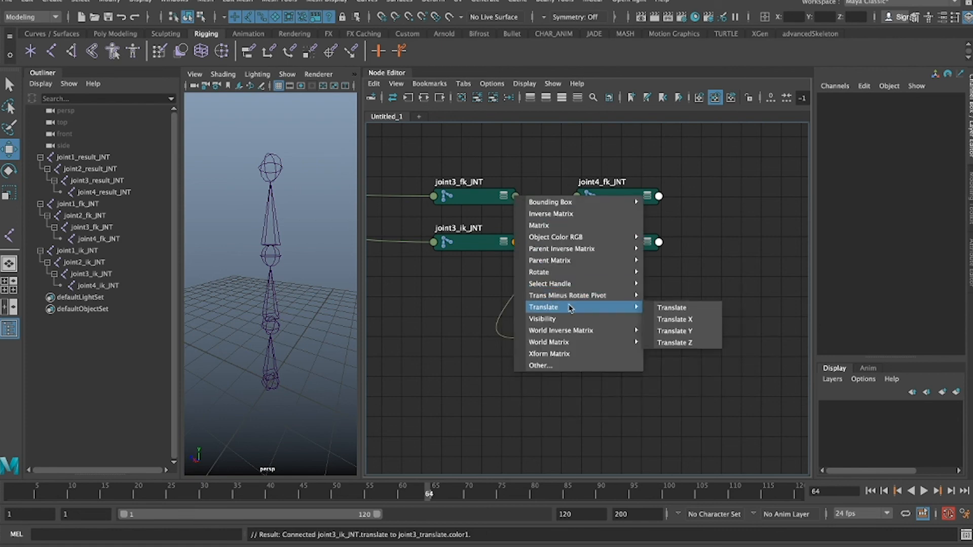
{"action": "left_click", "coordinate": [671, 308]}
{"action": "left_click", "coordinate": [518, 338]}
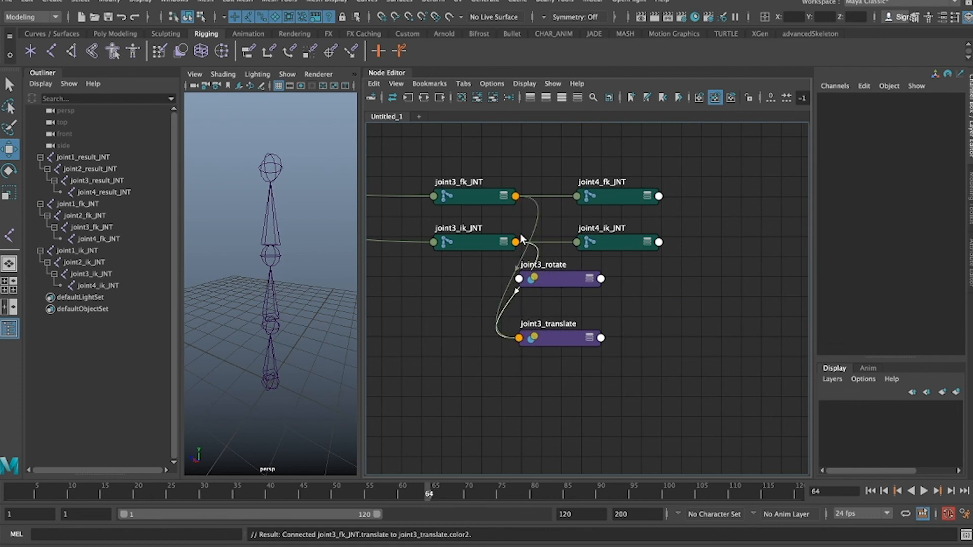
Step: Connect the rotate of joint3_ik_JNT to Color 1 of the joint3_rotate blend node
{"action": "left_click", "coordinate": [517, 241]}
{"action": "mouse_move", "coordinate": [582, 322]}
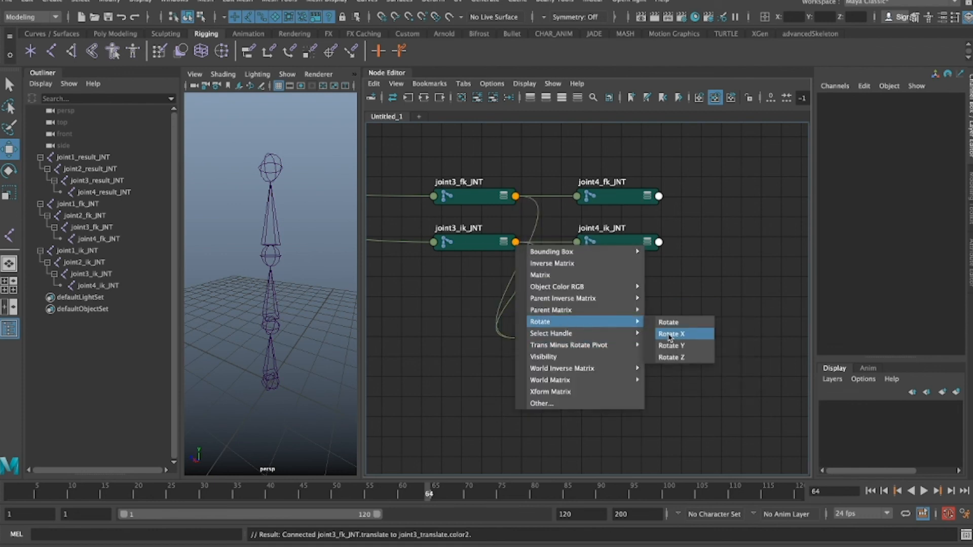
{"action": "left_click", "coordinate": [668, 323]}
{"action": "left_click", "coordinate": [518, 278]}
{"action": "left_click", "coordinate": [540, 284]}
Step: Connect the rotate of joint3_fk_JNT to Color 2 of the joint3_rotate blend node
{"action": "key", "text": "a"}
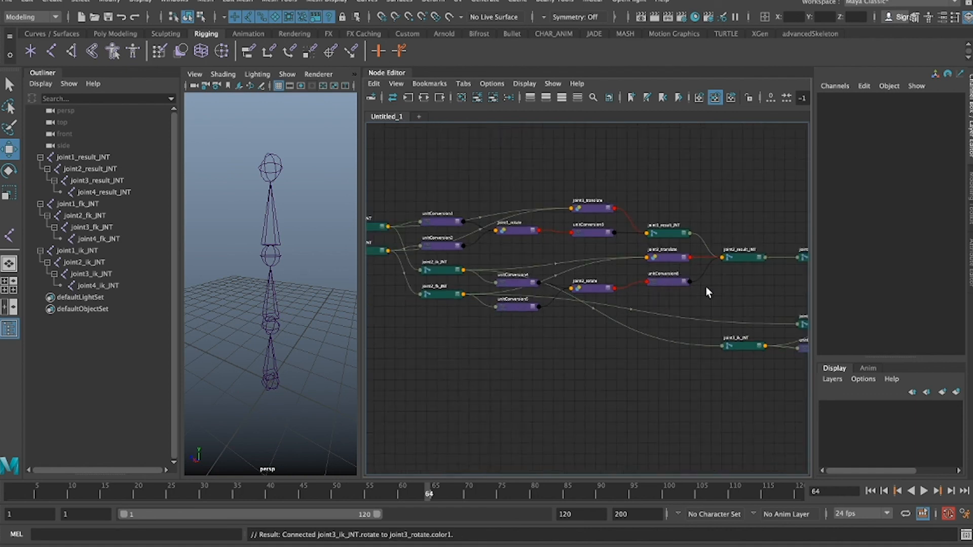
{"action": "left_click", "coordinate": [748, 336]}
{"action": "key", "text": "f"}
{"action": "scroll", "coordinate": [749, 335], "scroll_direction": "down", "scroll_amount": 3}
{"action": "right_click", "coordinate": [703, 344]}
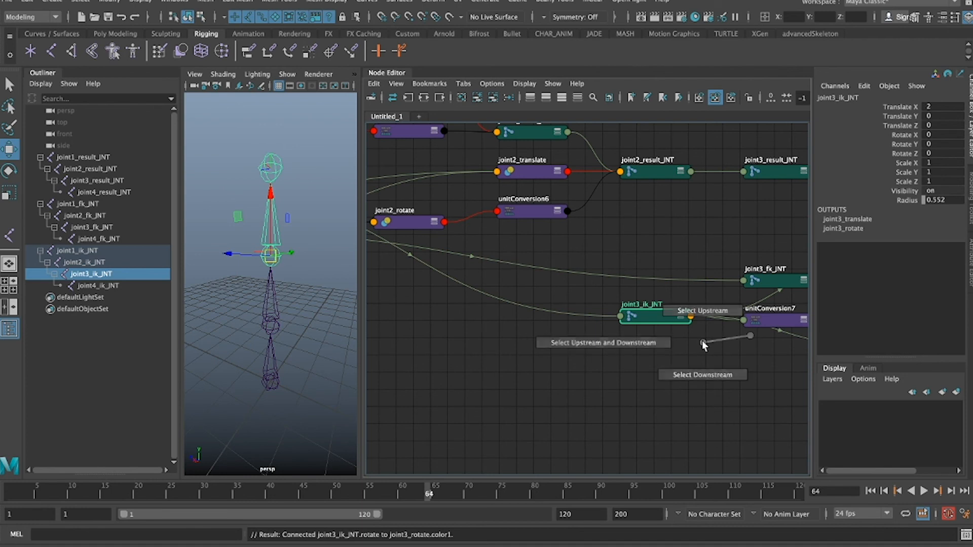
{"action": "left_click", "coordinate": [706, 366]}
{"action": "key", "text": "a"}
{"action": "left_click_drag", "start_coordinate": [778, 354], "coordinate": [716, 303]}
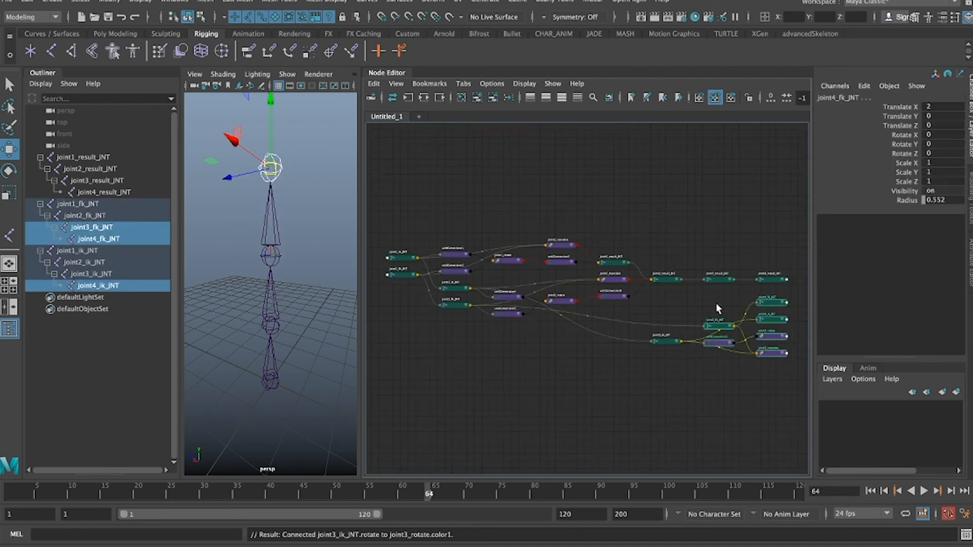
{"action": "key", "text": "f"}
{"action": "left_click", "coordinate": [563, 425]}
{"action": "left_click", "coordinate": [547, 294]}
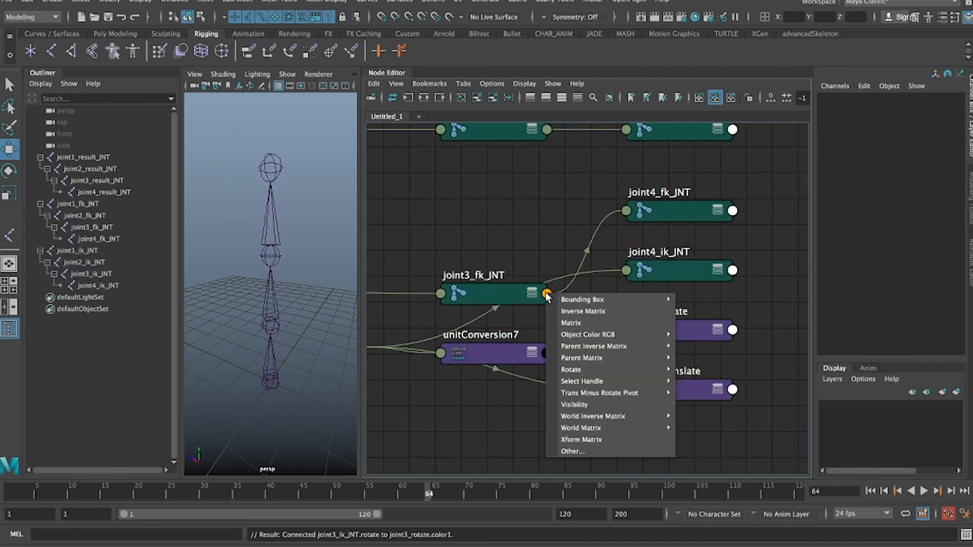
{"action": "mouse_move", "coordinate": [608, 369]}
{"action": "left_click", "coordinate": [701, 373]}
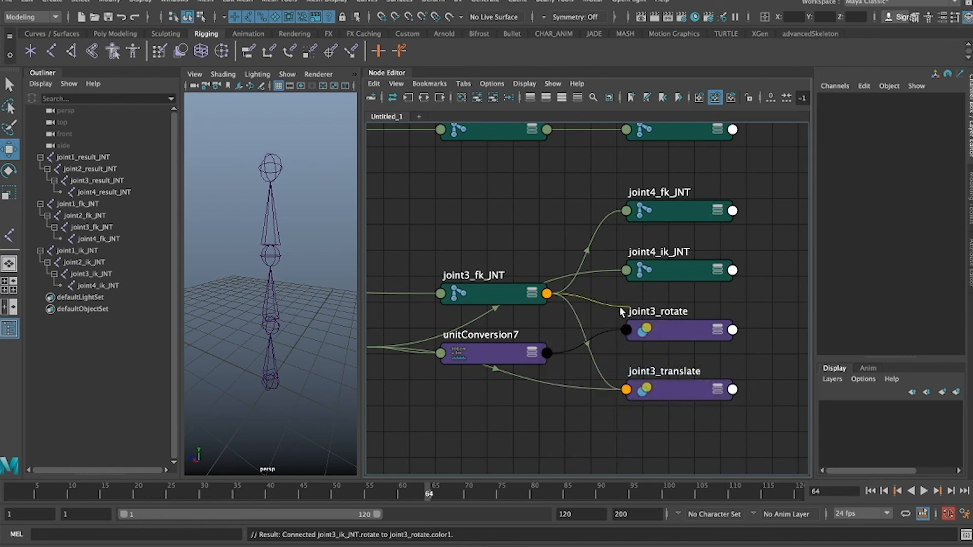
{"action": "left_click", "coordinate": [627, 323]}
Step: Move the joint3_rotate and joint3_translate blend nodes together to the free space between joint2_result_JNT and joint3_result_JNT
{"action": "key", "text": "a"}
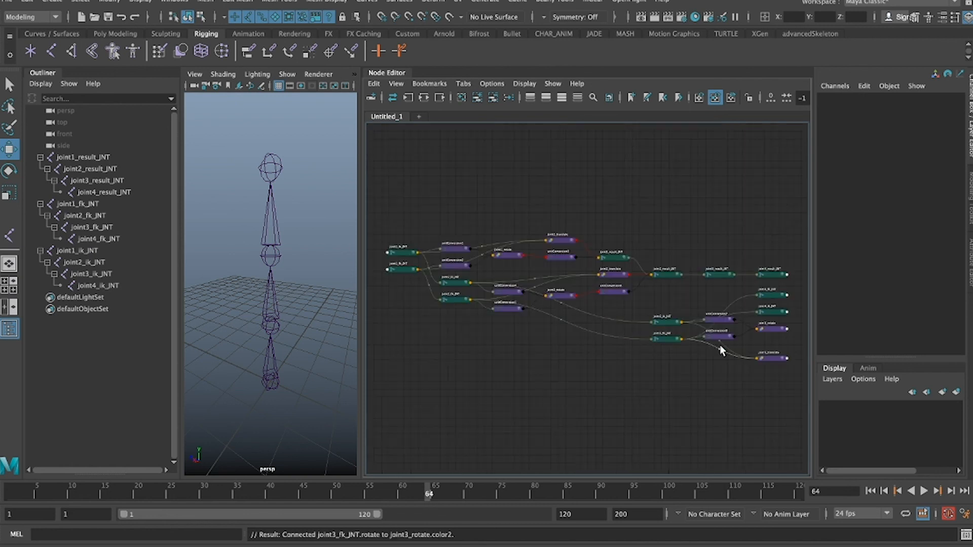
{"action": "left_click", "coordinate": [768, 328]}
{"action": "left_click", "coordinate": [770, 355], "text": "shift"}
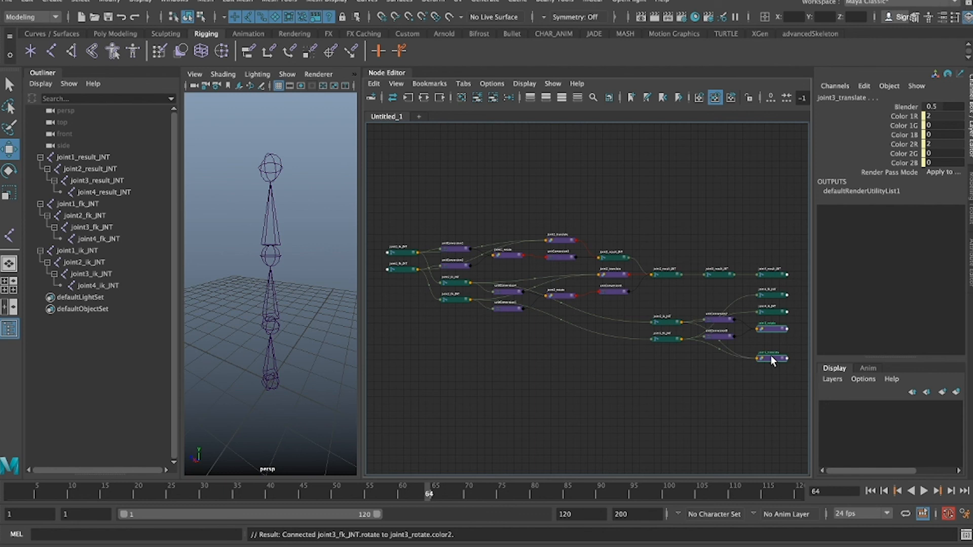
{"action": "left_click_drag", "start_coordinate": [770, 355], "coordinate": [698, 275]}
{"action": "key", "text": "f"}
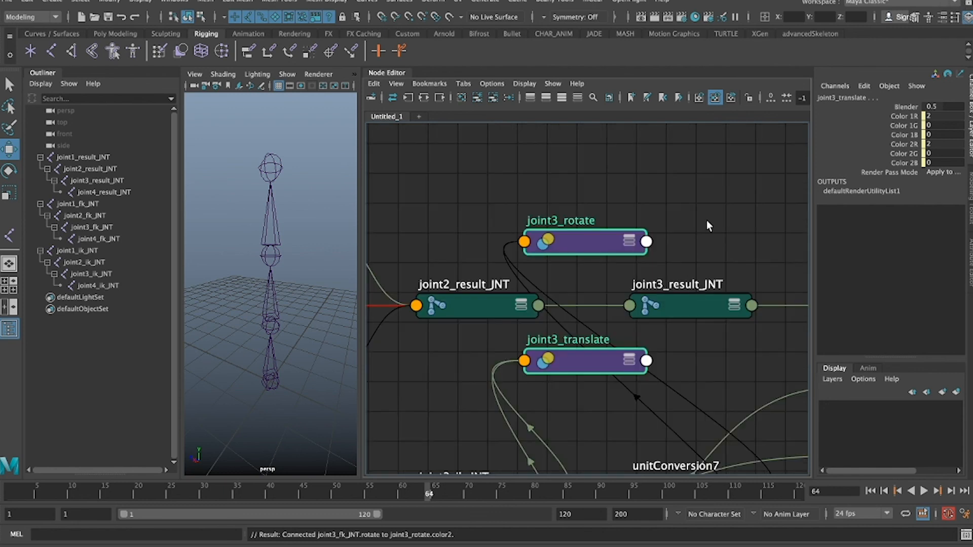
Step: Connect the output of the joint3_rotate blend node to the rotate of joint3_result_JNT
{"action": "left_click", "coordinate": [723, 240]}
{"action": "scroll", "coordinate": [723, 240], "scroll_direction": "down", "scroll_amount": 2}
{"action": "left_click", "coordinate": [664, 240]}
{"action": "mouse_move", "coordinate": [719, 280]}
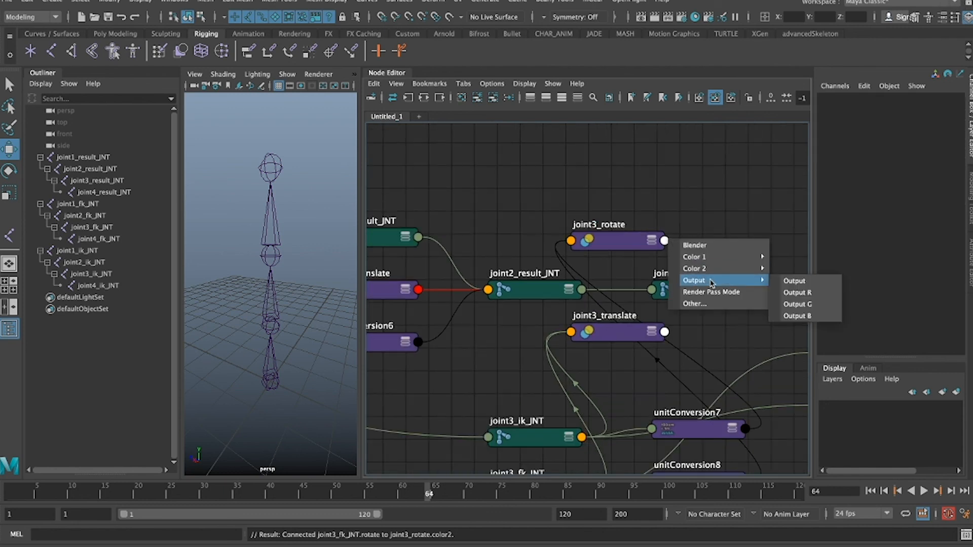
{"action": "left_click", "coordinate": [808, 280]}
{"action": "left_click", "coordinate": [652, 289]}
{"action": "left_click", "coordinate": [664, 307]}
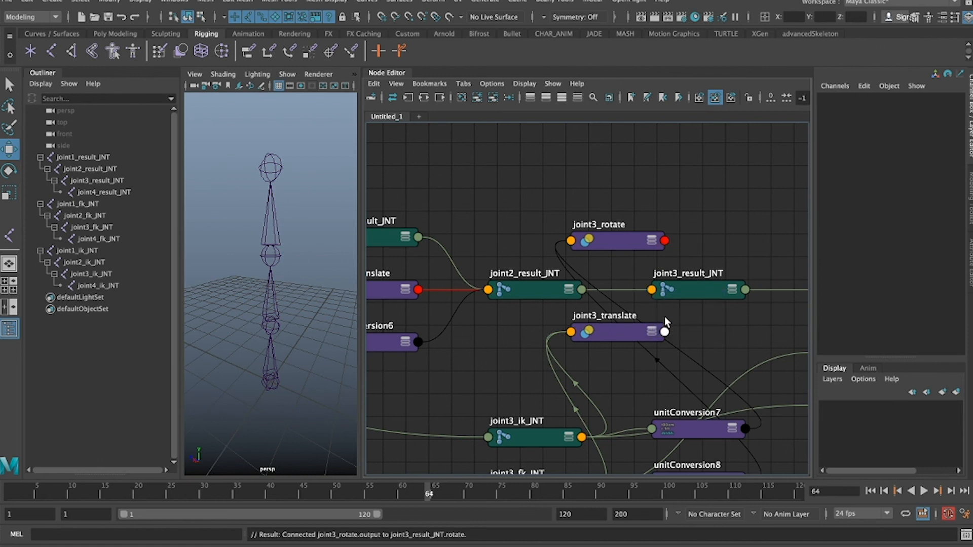
Step: Connect the output of the joint3_translate blend node to the translate of joint3_result_JNT
{"action": "key", "text": "a"}
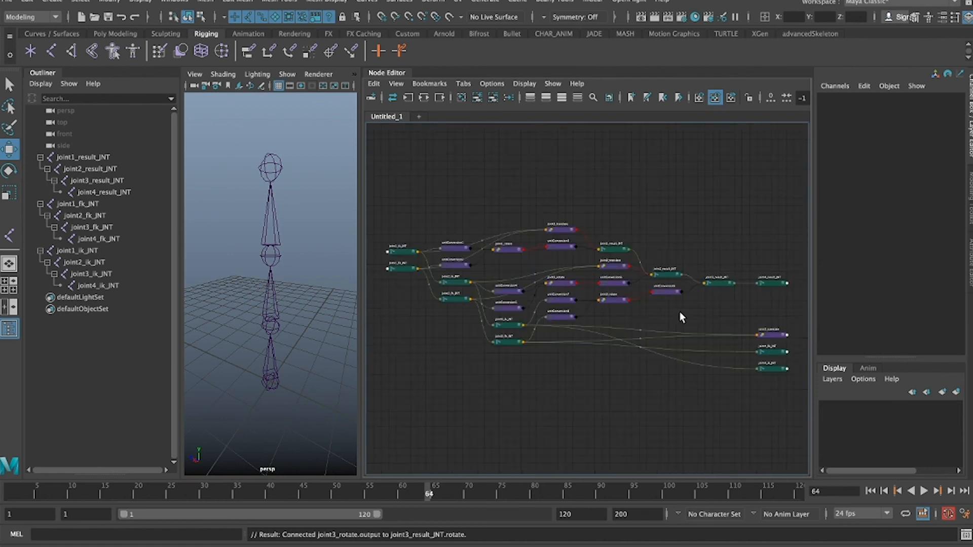
{"action": "left_click", "coordinate": [712, 282]}
{"action": "key", "text": "f"}
{"action": "scroll", "coordinate": [713, 282], "scroll_direction": "down", "scroll_amount": 4}
{"action": "scroll", "coordinate": [713, 281], "scroll_direction": "up", "scroll_amount": 1}
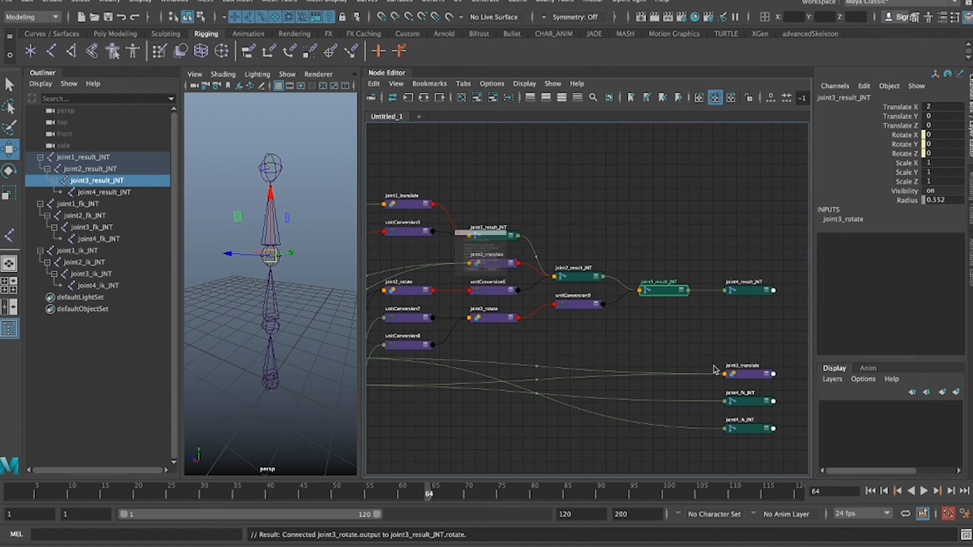
{"action": "left_click", "coordinate": [510, 294]}
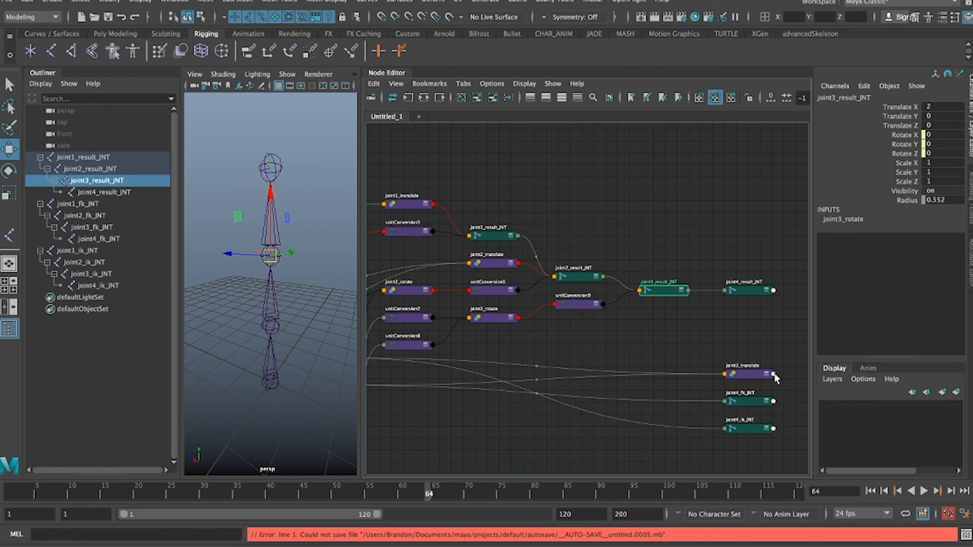
{"action": "left_click", "coordinate": [773, 374]}
{"action": "mouse_move", "coordinate": [811, 418]}
{"action": "left_click", "coordinate": [904, 418]}
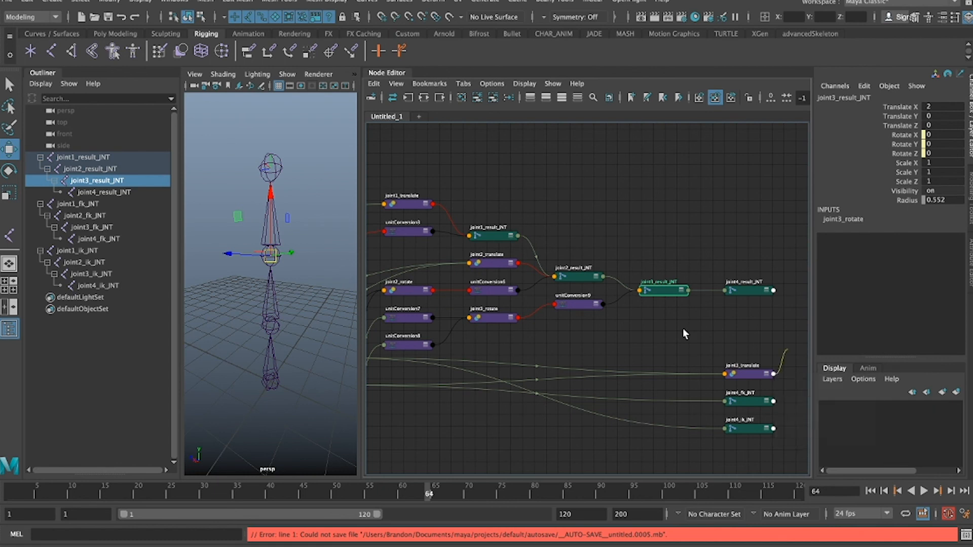
{"action": "left_click", "coordinate": [638, 289]}
{"action": "left_click", "coordinate": [670, 303]}
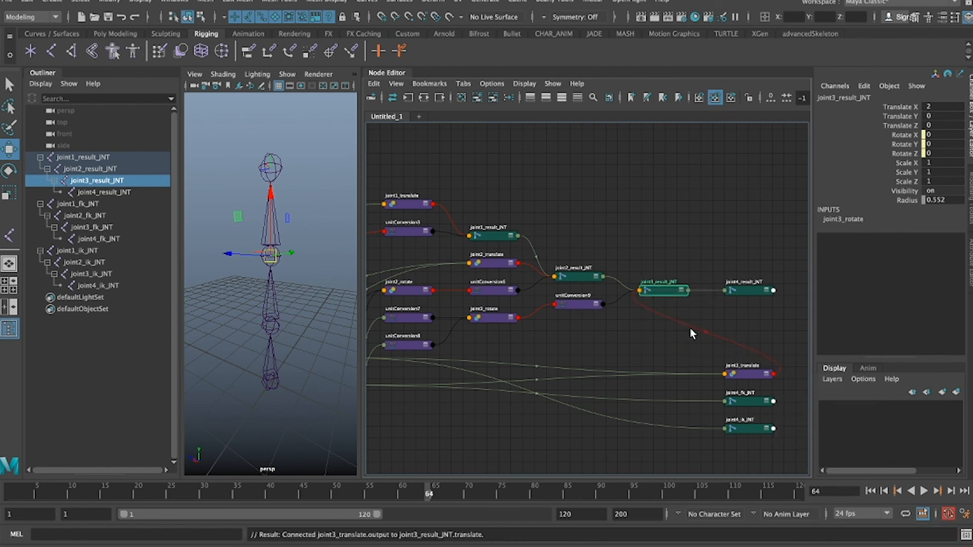
Step: Duplicate the joint3_translate and joint3_rotate blend nodes and place the copies above joint3_result_JNT in the graph
{"action": "left_click", "coordinate": [661, 331]}
{"action": "left_click", "coordinate": [741, 368]}
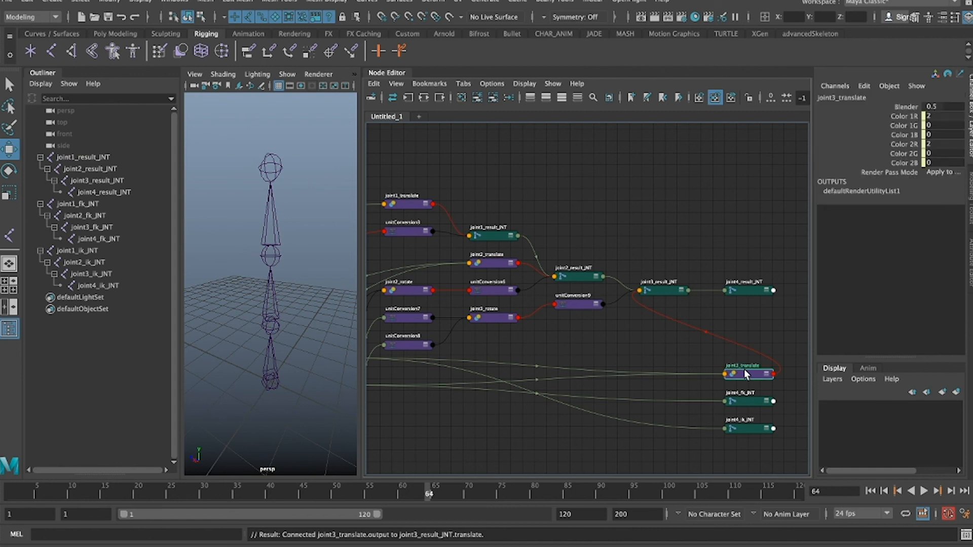
{"action": "left_click", "coordinate": [494, 314], "text": "shift"}
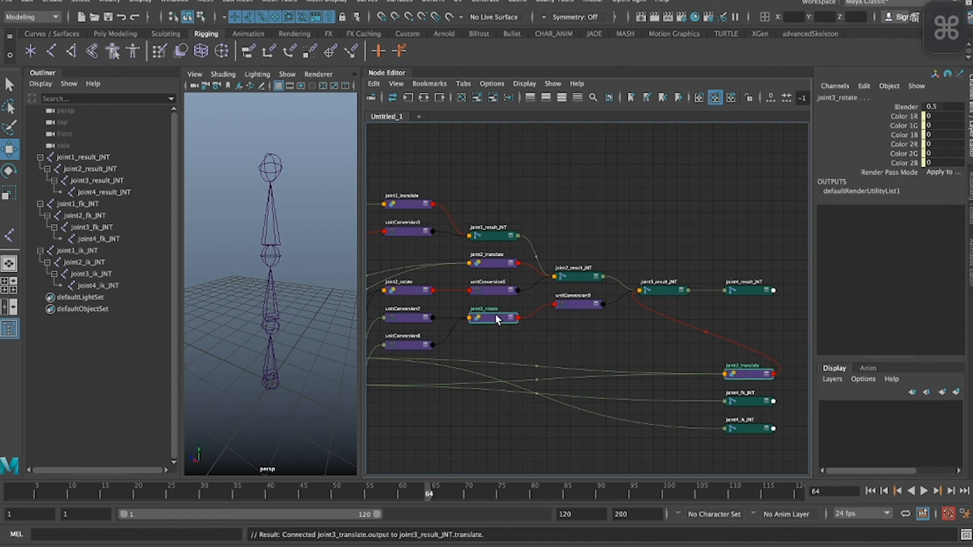
{"action": "key", "text": "ctrl+d"}
{"action": "left_click_drag", "start_coordinate": [539, 394], "coordinate": [693, 232]}
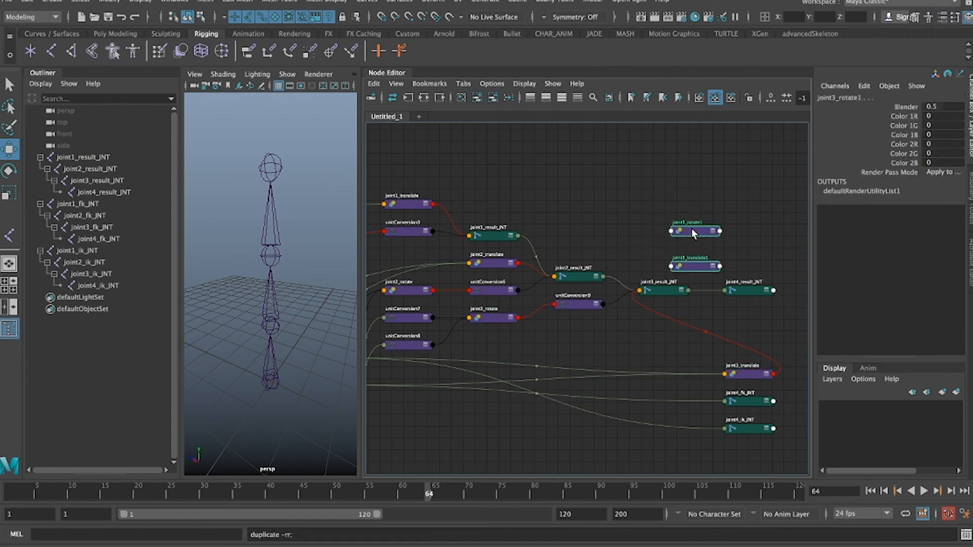
Step: Rename the duplicated rotate blend node as joint4_rotate
{"action": "left_click", "coordinate": [731, 232]}
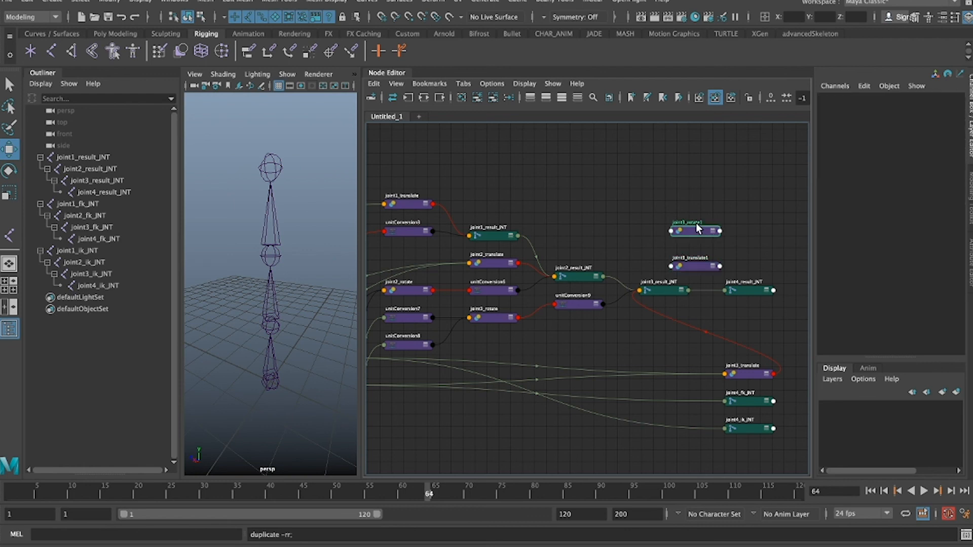
{"action": "left_click", "coordinate": [696, 223]}
{"action": "double_click", "coordinate": [695, 222]}
{"action": "left_click", "coordinate": [717, 223]}
{"action": "key", "text": "BackSpace"}
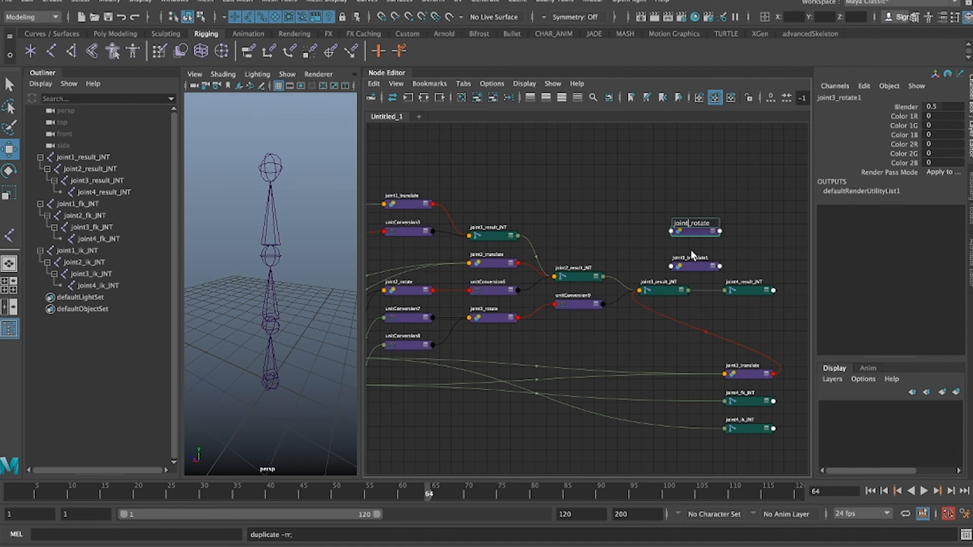
{"action": "type", "text": "4"}
Step: Rename the duplicated translate blend node as joint4_translate
{"action": "left_click", "coordinate": [695, 267]}
{"action": "key", "text": "f"}
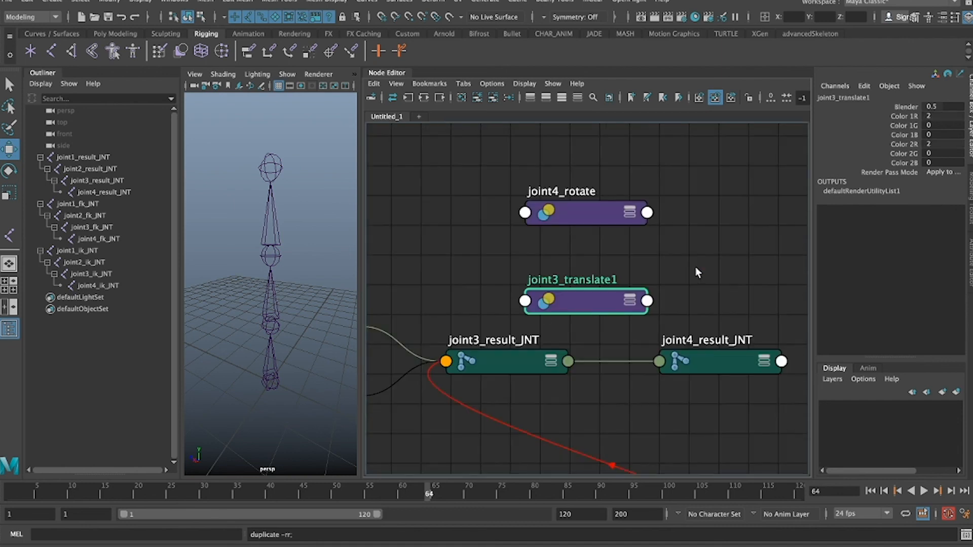
{"action": "scroll", "coordinate": [695, 273], "scroll_direction": "down", "scroll_amount": 3}
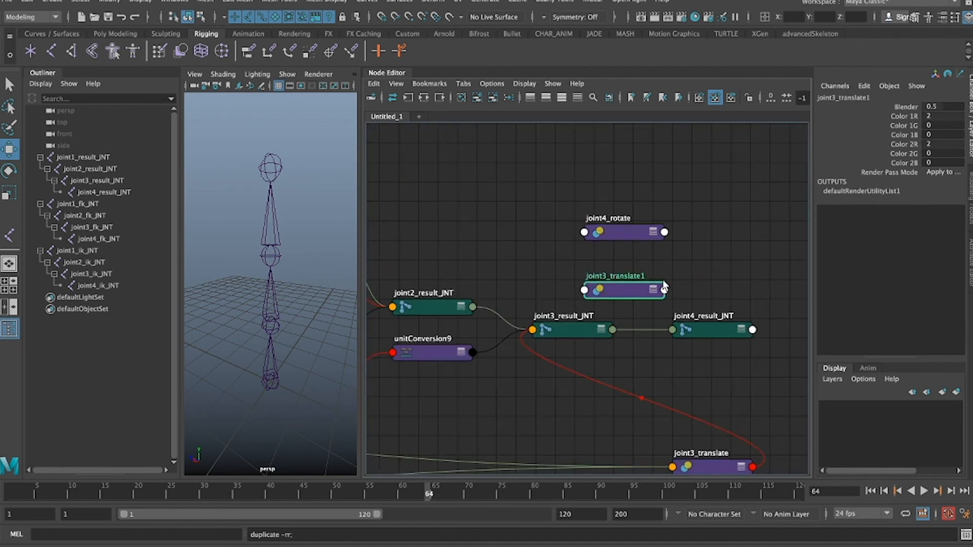
{"action": "double_click", "coordinate": [633, 275]}
{"action": "left_click", "coordinate": [617, 274]}
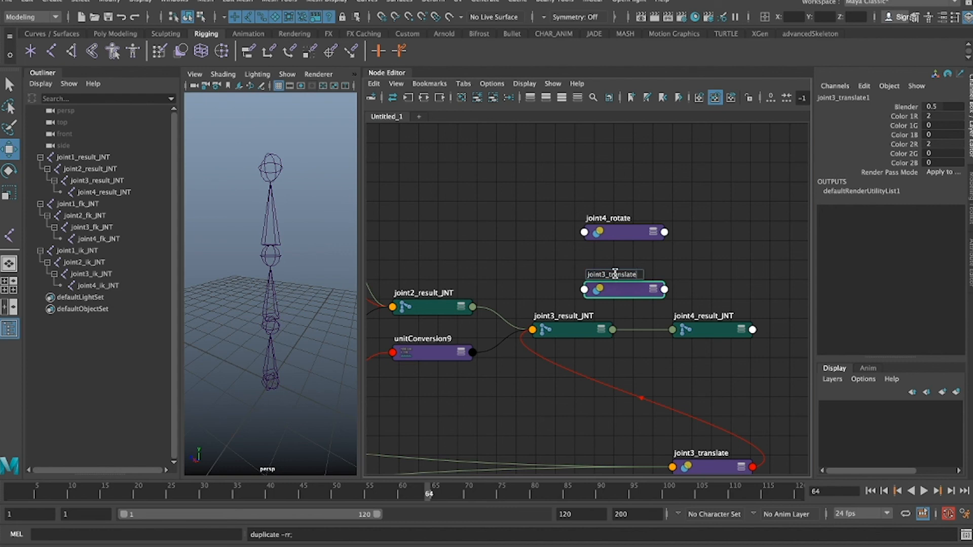
{"action": "key", "text": "BackSpace"}
{"action": "type", "text": "4"}
{"action": "key", "text": "Return"}
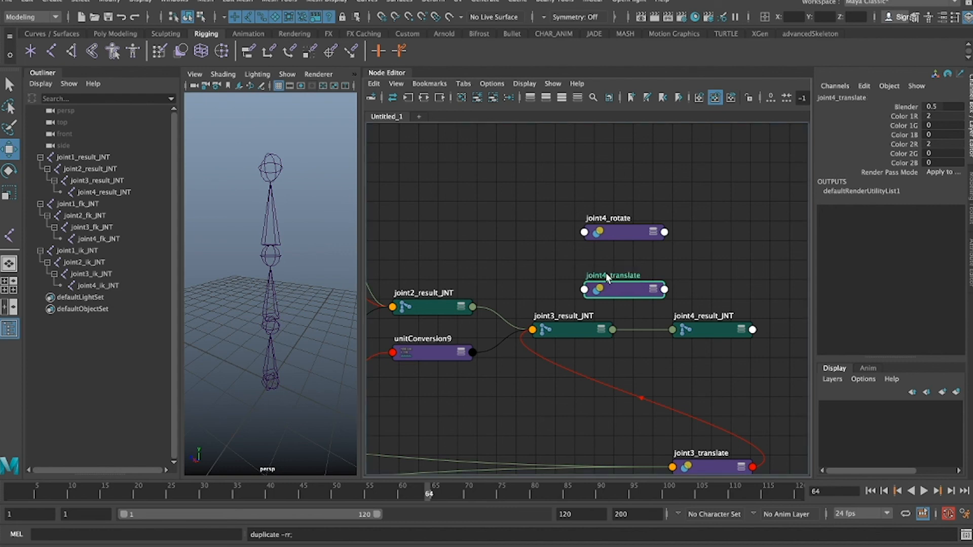
Step: Move joint4_fk_JNT and joint4_ik_JNT together to the input side of the joint4 blend nodes
{"action": "scroll", "coordinate": [606, 274], "scroll_direction": "down", "scroll_amount": 5}
{"action": "scroll", "coordinate": [607, 277], "scroll_direction": "up", "scroll_amount": 2}
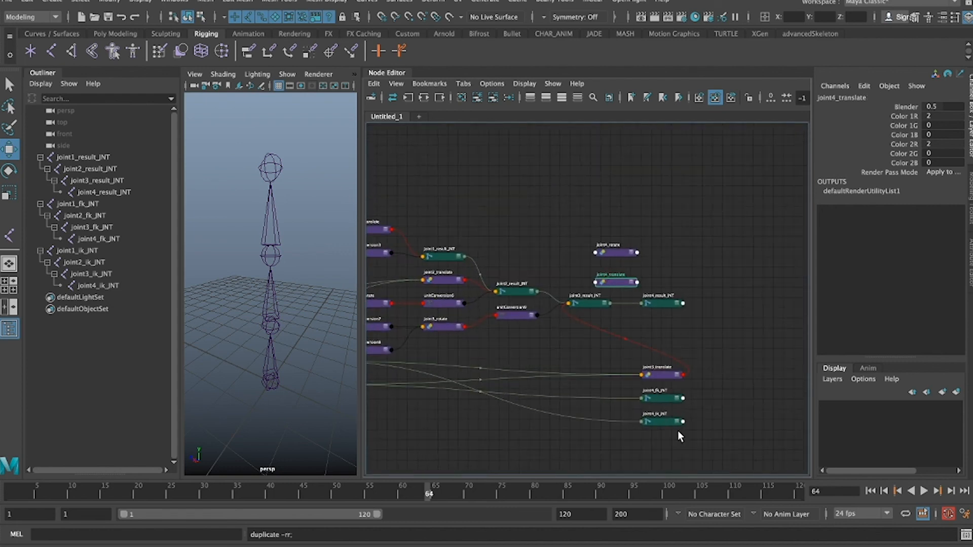
{"action": "left_click_drag", "start_coordinate": [679, 431], "coordinate": [656, 398]}
{"action": "left_click_drag", "start_coordinate": [595, 340], "coordinate": [545, 251]}
Step: Connect the translate of joint4_fk_JNT to Color 2 of the joint4_translate blend node
{"action": "scroll", "coordinate": [545, 251], "scroll_direction": "up", "scroll_amount": 5}
{"action": "scroll", "coordinate": [545, 251], "scroll_direction": "down", "scroll_amount": 3}
{"action": "left_click", "coordinate": [550, 199]}
{"action": "left_click", "coordinate": [621, 264]}
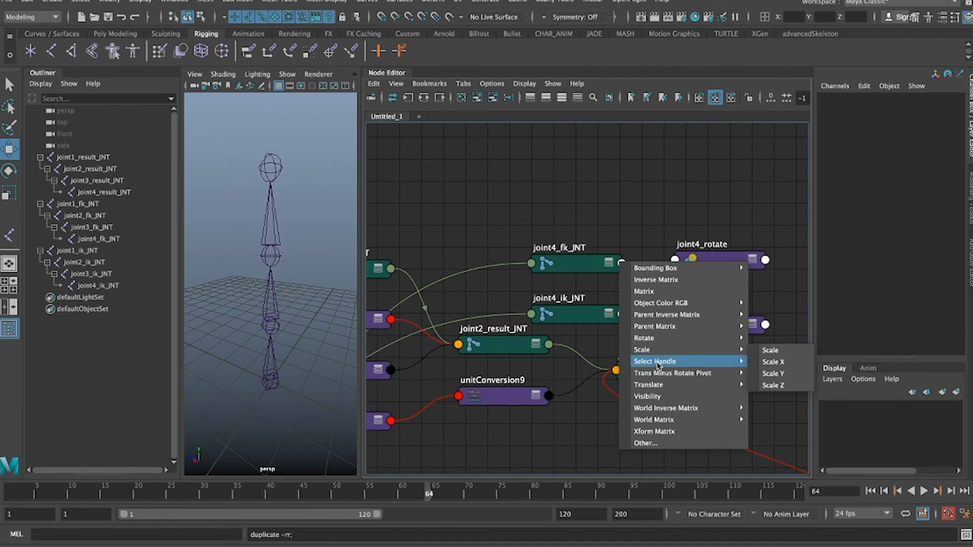
{"action": "mouse_move", "coordinate": [658, 385]}
{"action": "left_click", "coordinate": [760, 387]}
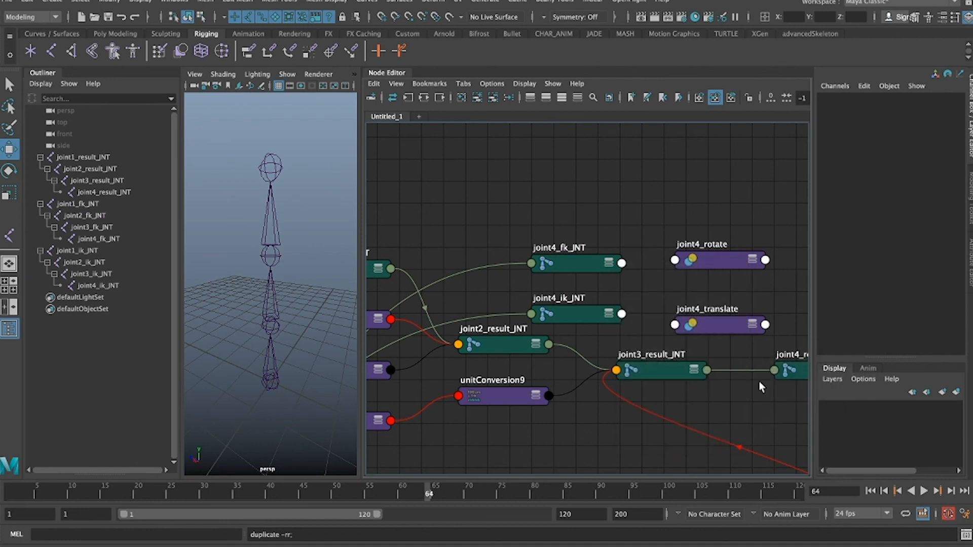
{"action": "left_click", "coordinate": [674, 324]}
{"action": "left_click", "coordinate": [704, 339]}
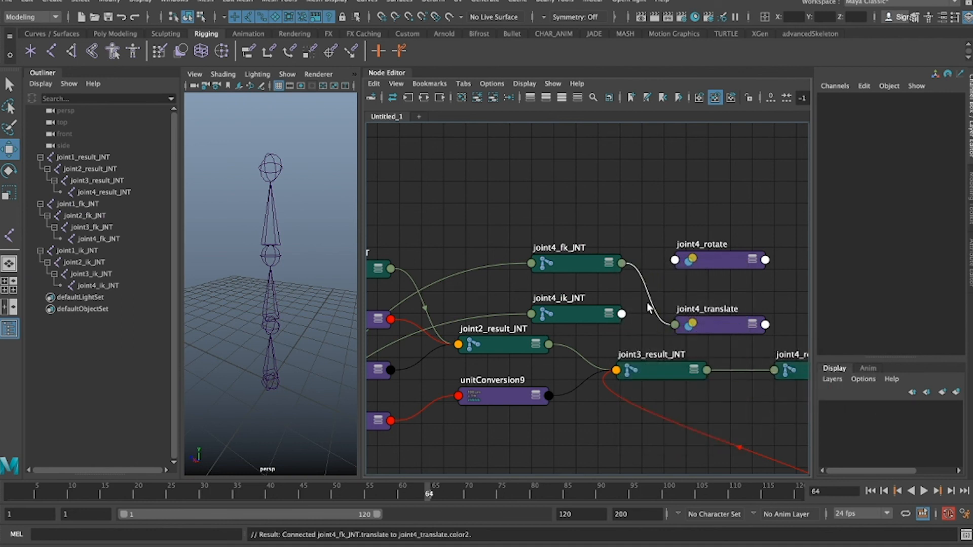
Step: Connect the translate of joint4_ik_JNT to Color 1 of the joint4_translate blend node
{"action": "left_click", "coordinate": [621, 314]}
{"action": "mouse_move", "coordinate": [679, 437]}
{"action": "left_click", "coordinate": [770, 439]}
{"action": "left_click", "coordinate": [675, 325]}
Step: Connect the rotate of joint4_ik_JNT to Color 1 of the joint4_rotate blend node
{"action": "left_click", "coordinate": [621, 314]}
{"action": "mouse_move", "coordinate": [657, 389]}
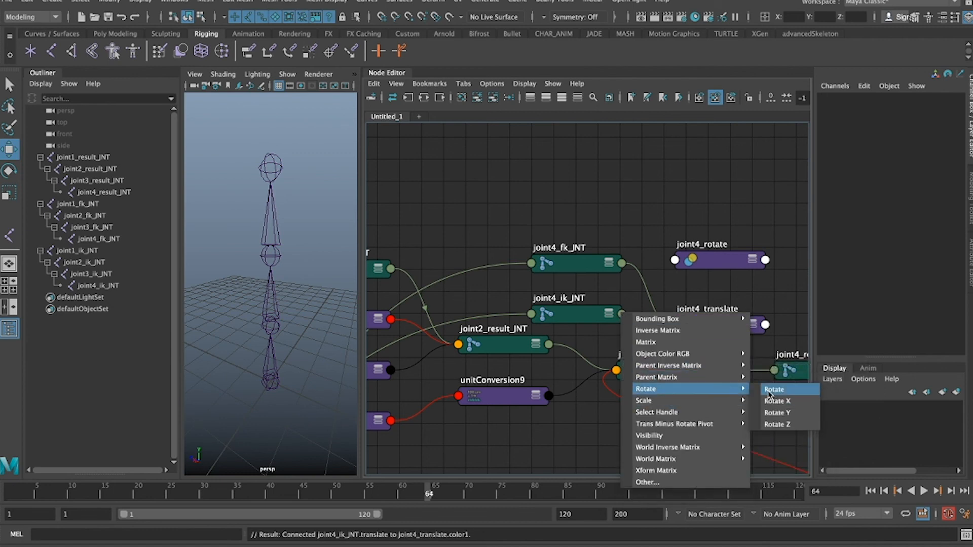
{"action": "left_click", "coordinate": [780, 388]}
{"action": "left_click", "coordinate": [675, 260]}
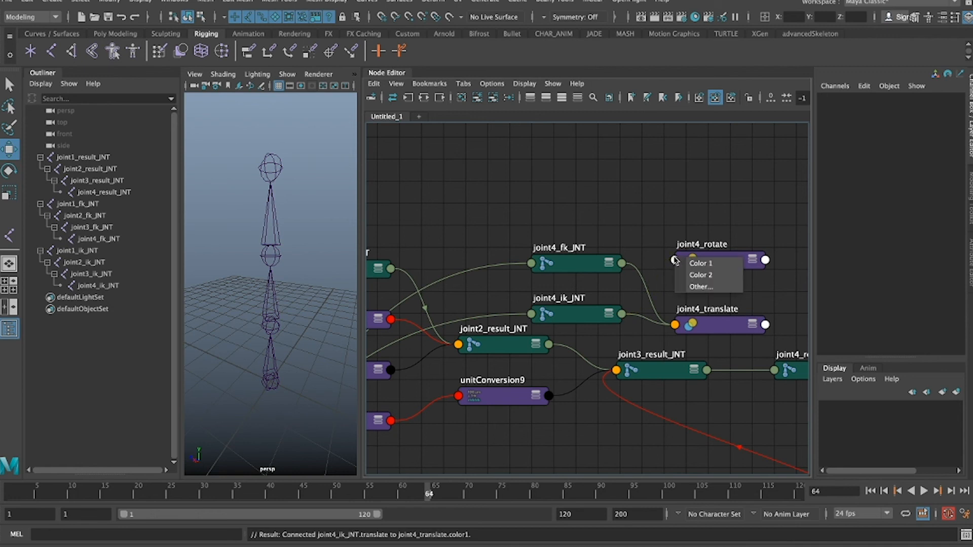
{"action": "left_click", "coordinate": [703, 261]}
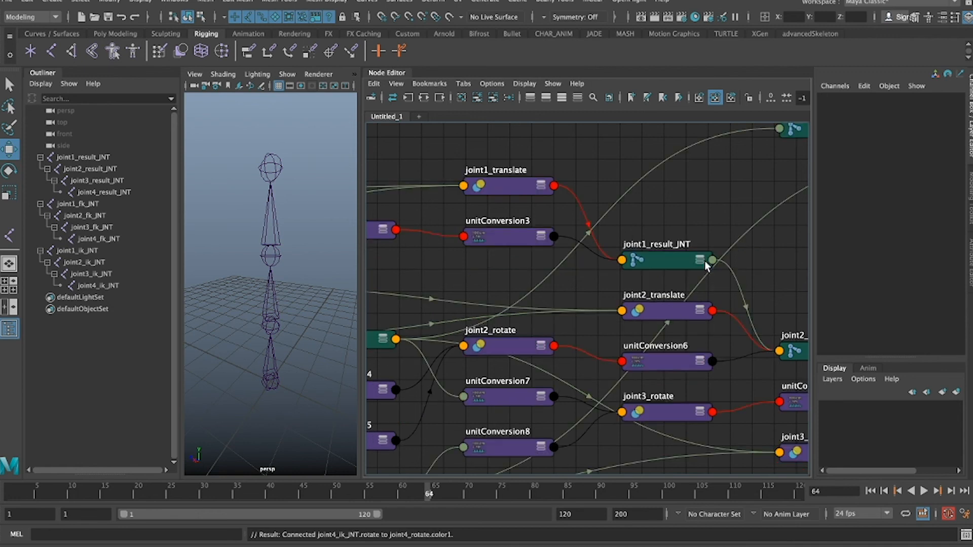
Step: Move the joint4_ik_JNT node slightly higher in the graph, away from joint4_fk_JNT and its unit conversion node
{"action": "scroll", "coordinate": [704, 260], "scroll_direction": "down", "scroll_amount": 5}
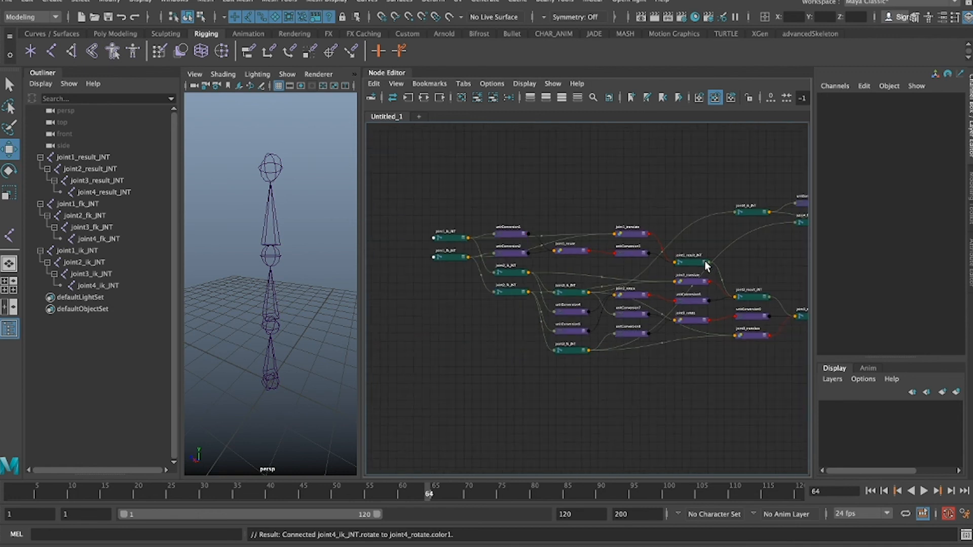
{"action": "left_click_drag", "start_coordinate": [746, 193], "coordinate": [831, 232]}
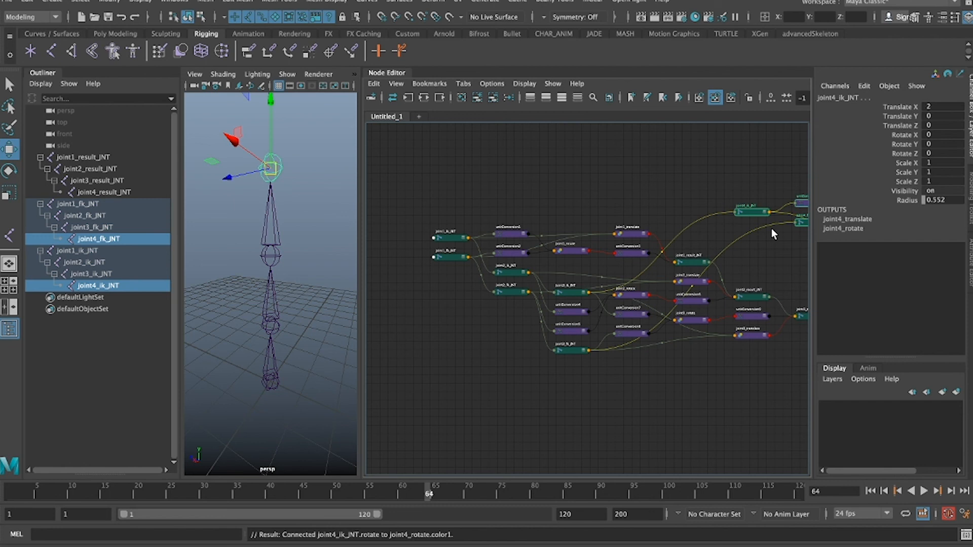
{"action": "key", "text": "f"}
{"action": "scroll", "coordinate": [719, 221], "scroll_direction": "down", "scroll_amount": 3}
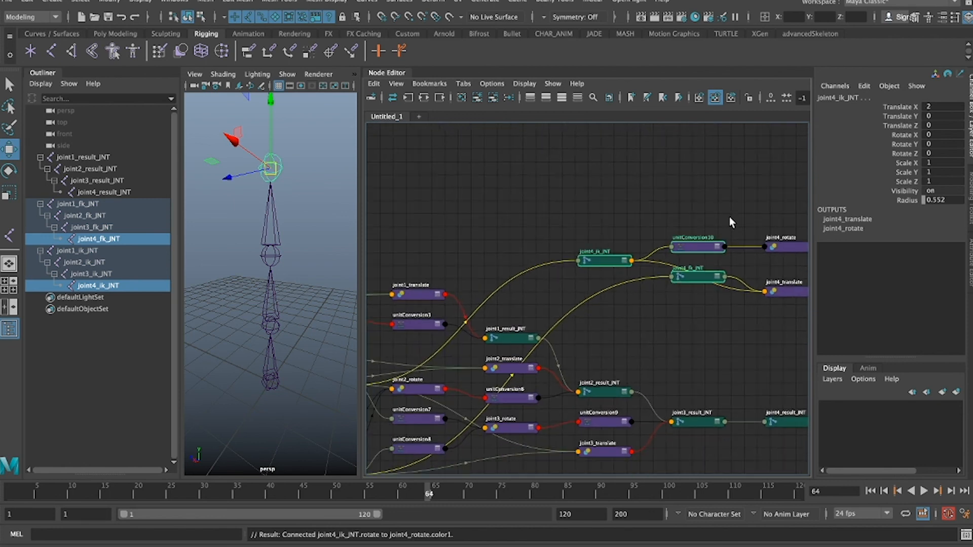
{"action": "left_click", "coordinate": [755, 212]}
{"action": "left_click_drag", "start_coordinate": [627, 260], "coordinate": [608, 228]}
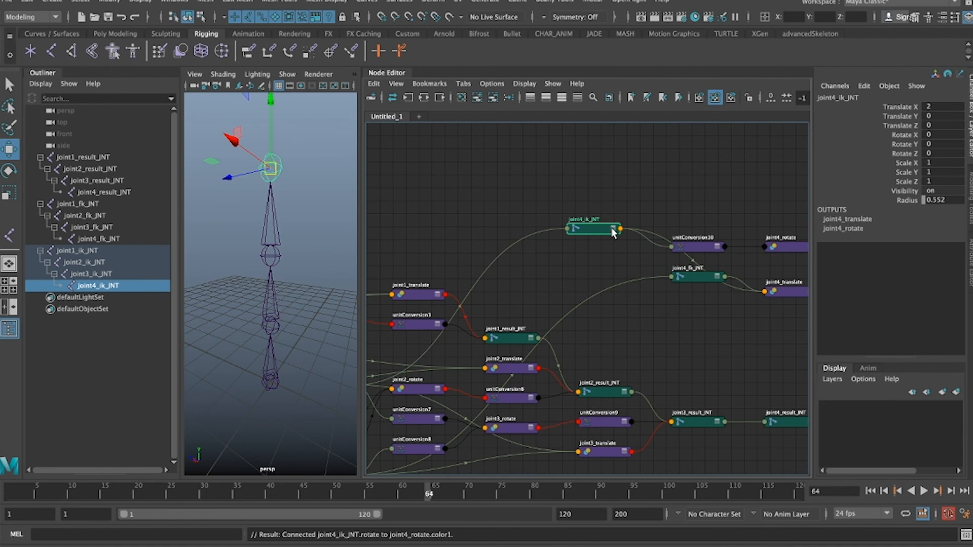
{"action": "scroll", "coordinate": [612, 233], "scroll_direction": "up", "scroll_amount": 2}
{"action": "scroll", "coordinate": [622, 278], "scroll_direction": "down", "scroll_amount": 2}
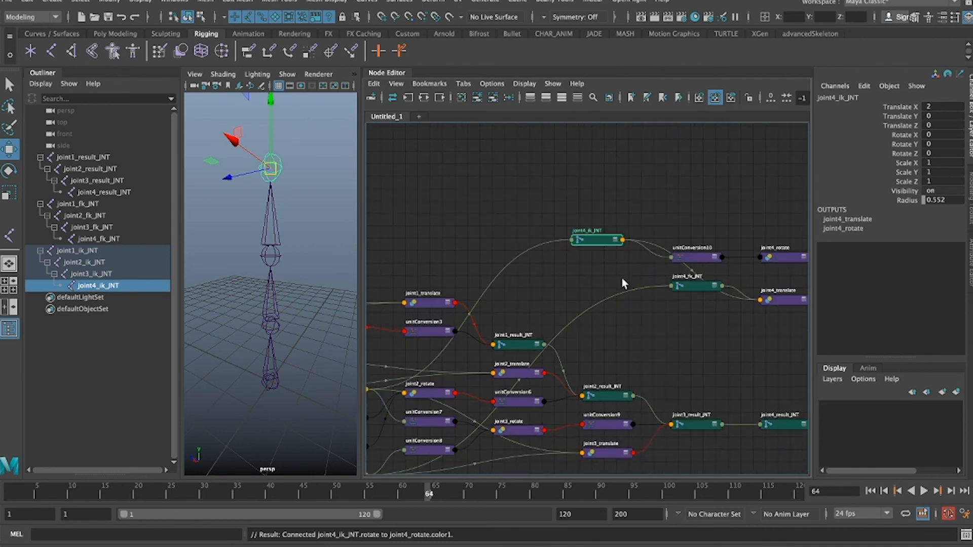
{"action": "left_click", "coordinate": [622, 239]}
{"action": "mouse_move", "coordinate": [658, 304]}
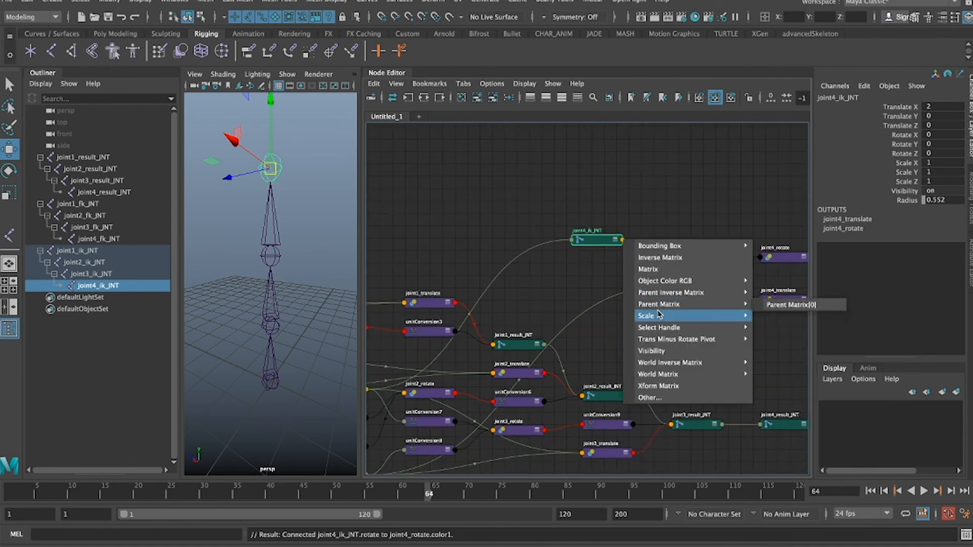
{"action": "left_click", "coordinate": [584, 290]}
Step: Connect the rotate of joint4_fk_JNT to Color 2 of the joint4_rotate blend node
{"action": "left_click", "coordinate": [722, 288]}
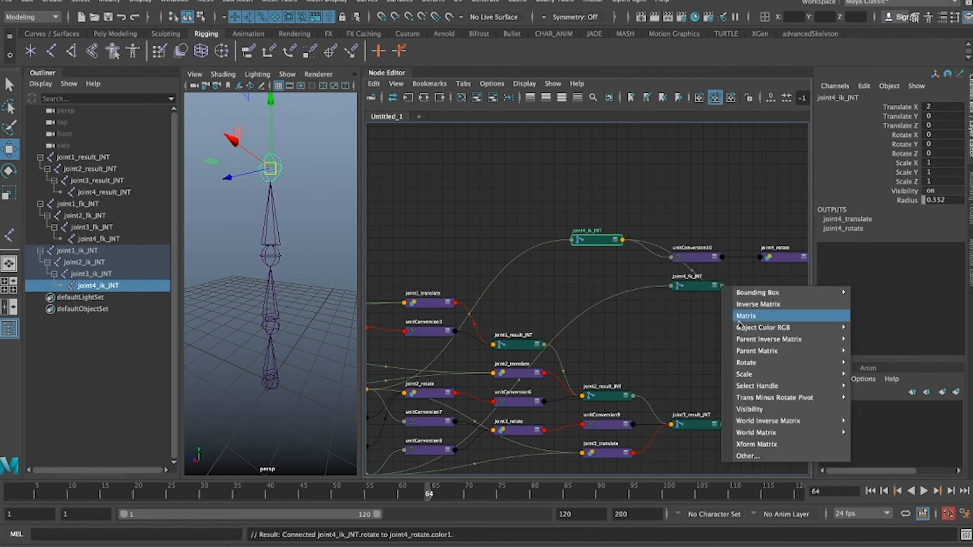
{"action": "mouse_move", "coordinate": [749, 363]}
{"action": "left_click", "coordinate": [882, 363]}
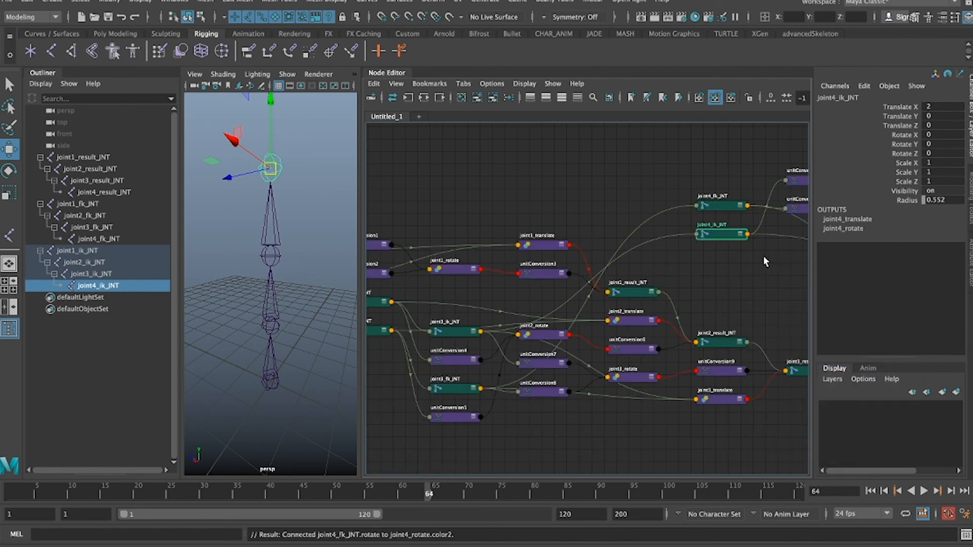
Step: Connect the output of the joint4_translate blend node to the translate of joint4_result_JNT
{"action": "key", "text": "a"}
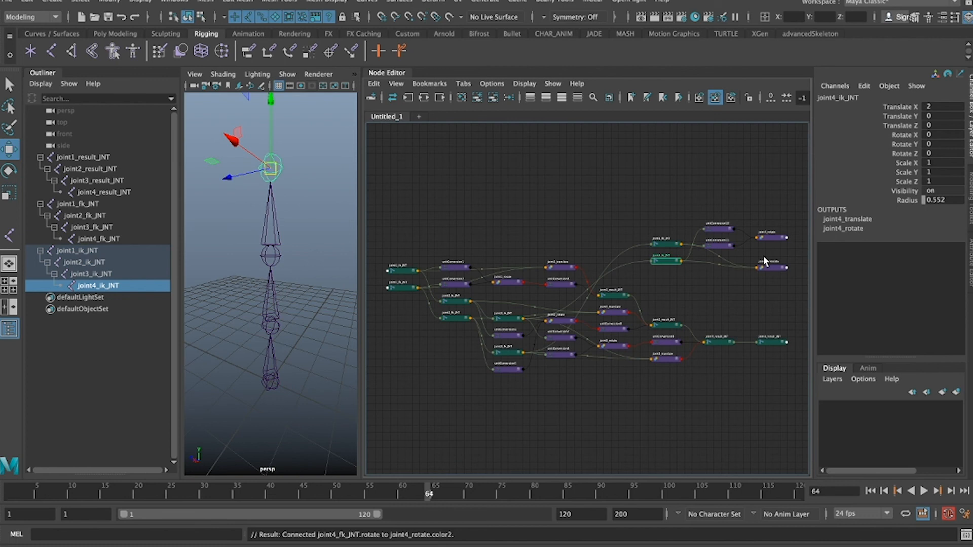
{"action": "left_click_drag", "start_coordinate": [763, 297], "coordinate": [740, 356]}
{"action": "key", "text": "f"}
{"action": "left_click", "coordinate": [739, 356]}
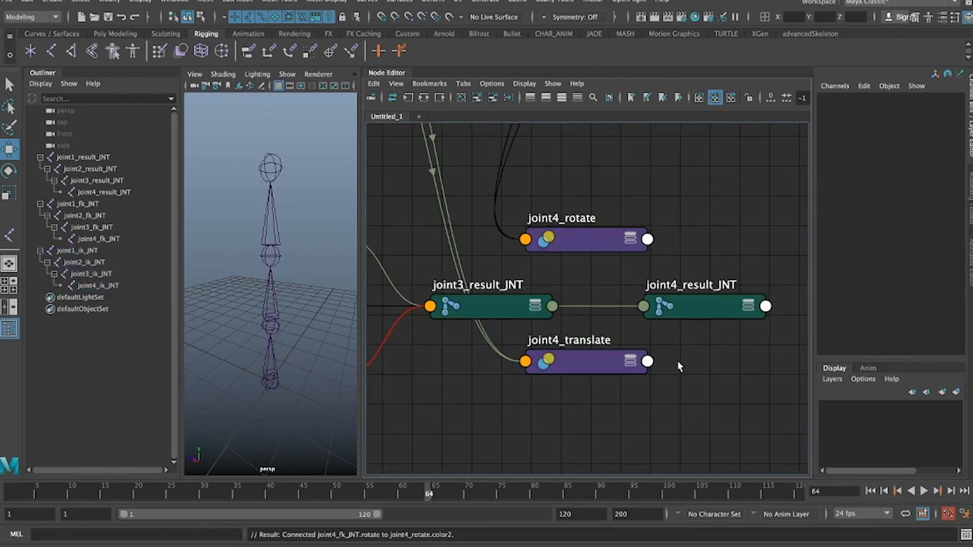
{"action": "left_click", "coordinate": [648, 360]}
{"action": "left_click", "coordinate": [776, 403]}
{"action": "left_click", "coordinate": [643, 306]}
{"action": "left_click", "coordinate": [674, 337]}
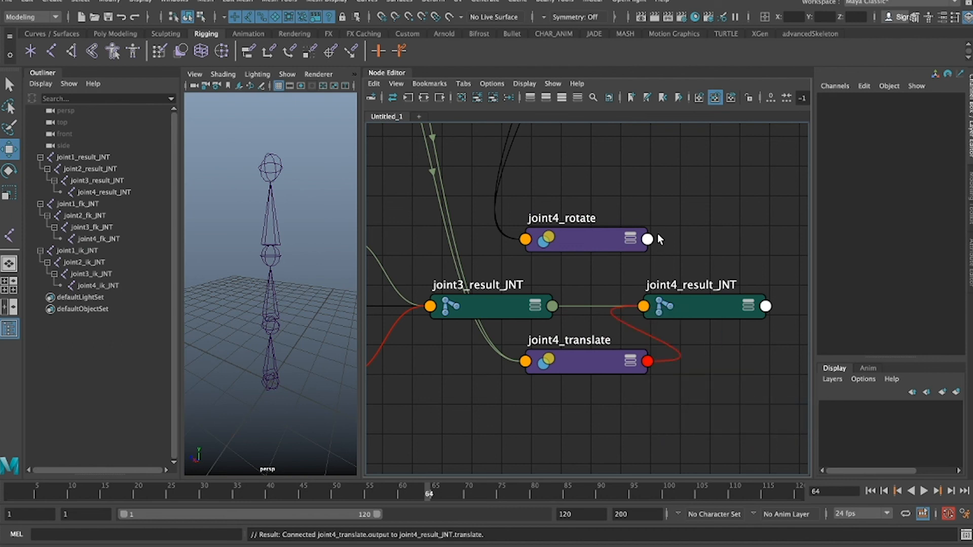
Step: Connect the output of the joint4_rotate blend node to the rotate of joint4_result_JNT
{"action": "left_click", "coordinate": [647, 239]}
{"action": "mouse_move", "coordinate": [684, 279]}
{"action": "left_click", "coordinate": [776, 279]}
{"action": "left_click", "coordinate": [643, 306]}
{"action": "left_click", "coordinate": [670, 312]}
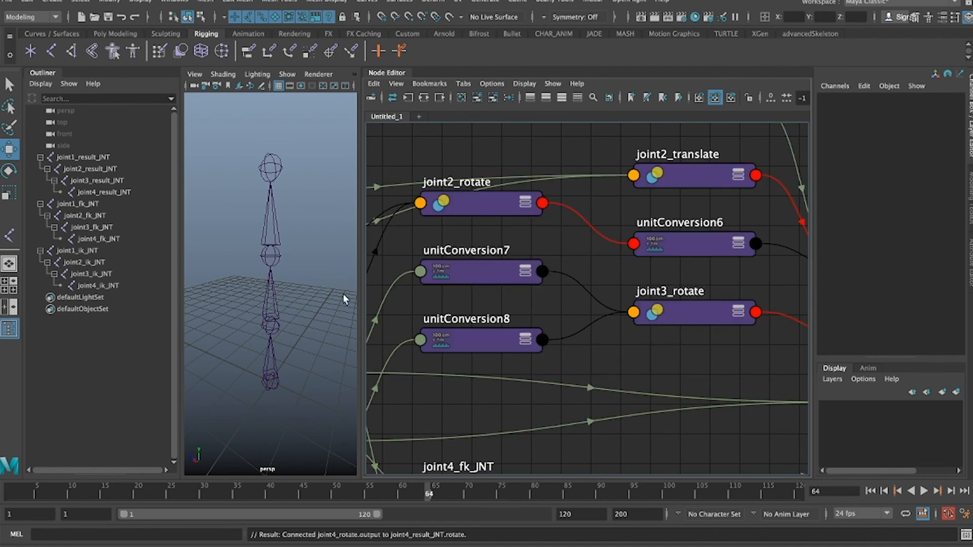
Step: Create a NURBS circle at the base of the joint chain with nothing else selected
{"action": "left_click", "coordinate": [83, 204]}
{"action": "left_click", "coordinate": [229, 277]}
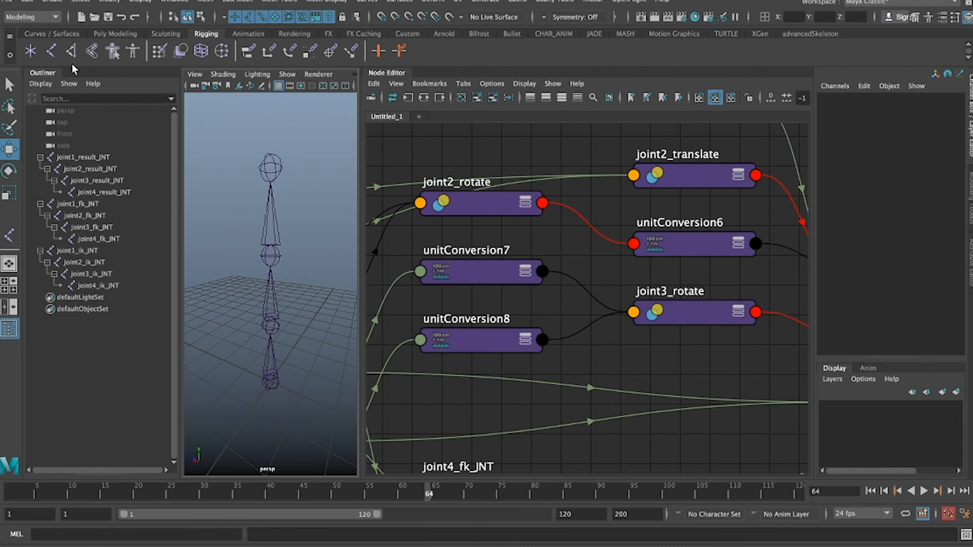
{"action": "left_click", "coordinate": [51, 33]}
{"action": "left_click", "coordinate": [31, 50]}
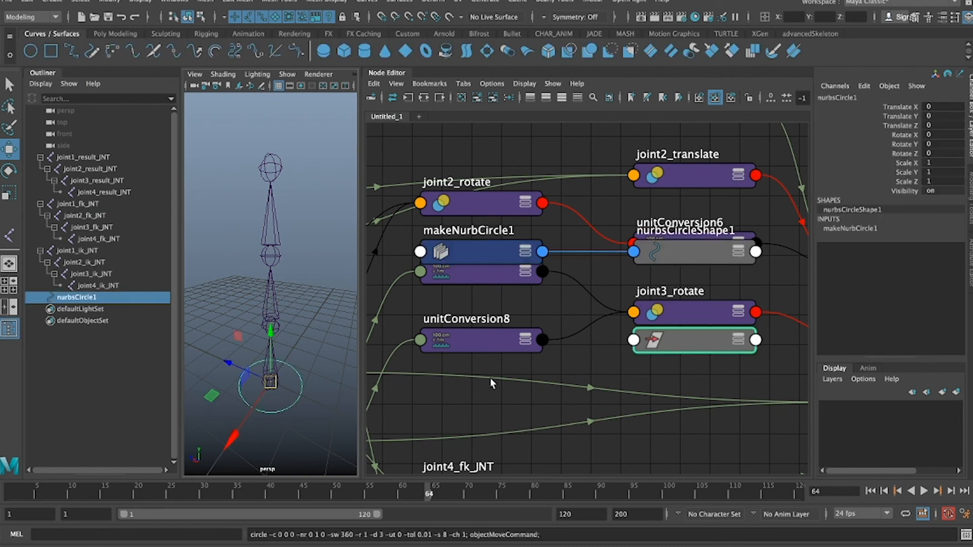
Step: Add a custom attribute named FK_IK_Blend to the NURBS circle, with minimum 0 and maximum 1
{"action": "left_click", "coordinate": [864, 86]}
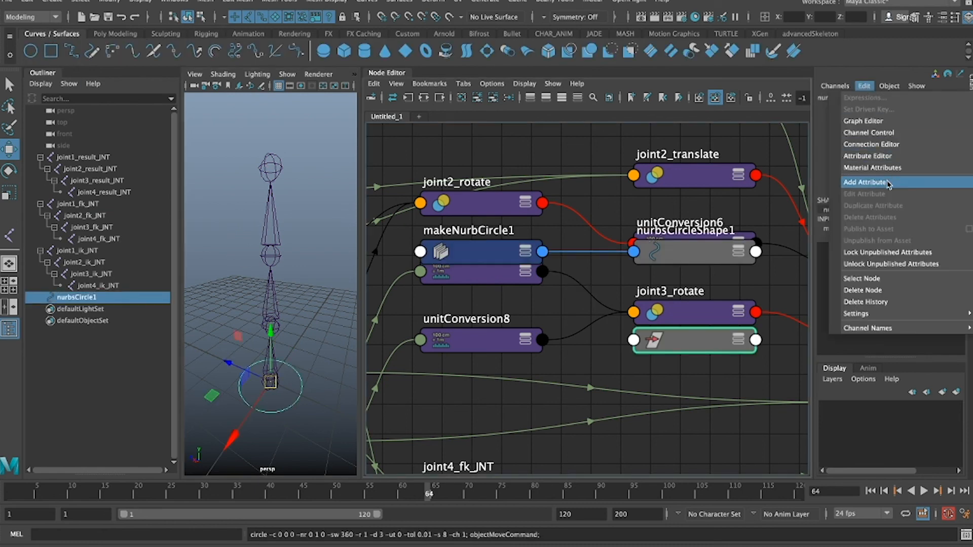
{"action": "left_click", "coordinate": [868, 183]}
{"action": "left_click", "coordinate": [441, 217]}
{"action": "type", "text": "FK_IK_Blen"}
{"action": "left_click", "coordinate": [411, 355]}
{"action": "type", "text": "0"}
{"action": "key", "text": "Tab"}
{"action": "type", "text": "1"}
{"action": "left_click", "coordinate": [372, 543]}
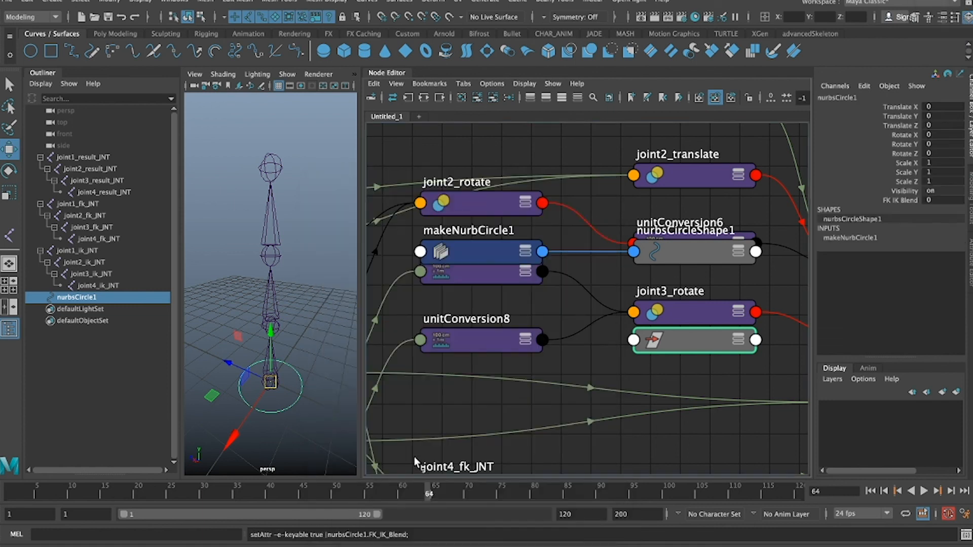
Step: Turn off DAG Objects Only in the Outliner so that the blend nodes are listed
{"action": "left_click", "coordinate": [168, 4]}
{"action": "left_click", "coordinate": [174, 2]}
{"action": "scroll", "coordinate": [239, 221], "scroll_direction": "down", "scroll_amount": 4}
{"action": "scroll", "coordinate": [414, 295], "scroll_direction": "down", "scroll_amount": 3}
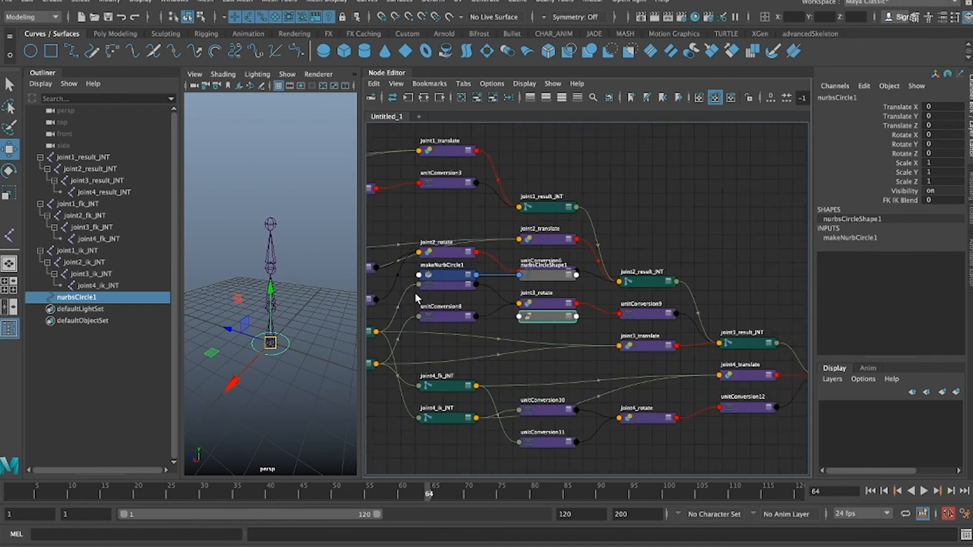
{"action": "scroll", "coordinate": [415, 292], "scroll_direction": "down", "scroll_amount": 2}
{"action": "left_click", "coordinate": [41, 84]}
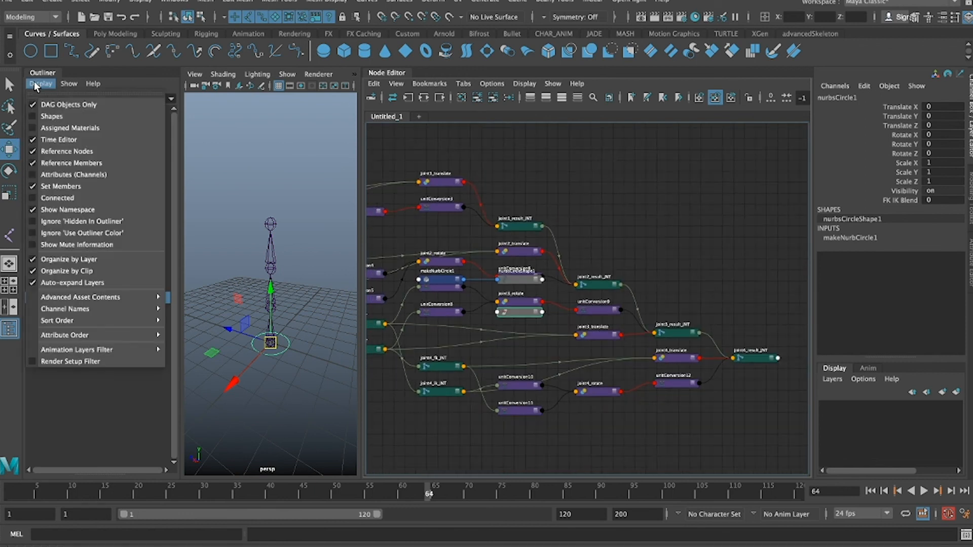
{"action": "left_click", "coordinate": [48, 104]}
Step: Replace the node graph with only nurbsCircle1 and the eight joint rotate and translate blend nodes, placing nurbsCircle1 apart from the blend nodes
{"action": "left_click_drag", "start_coordinate": [80, 332], "coordinate": [78, 413]}
{"action": "left_click", "coordinate": [76, 297], "text": "ctrl"}
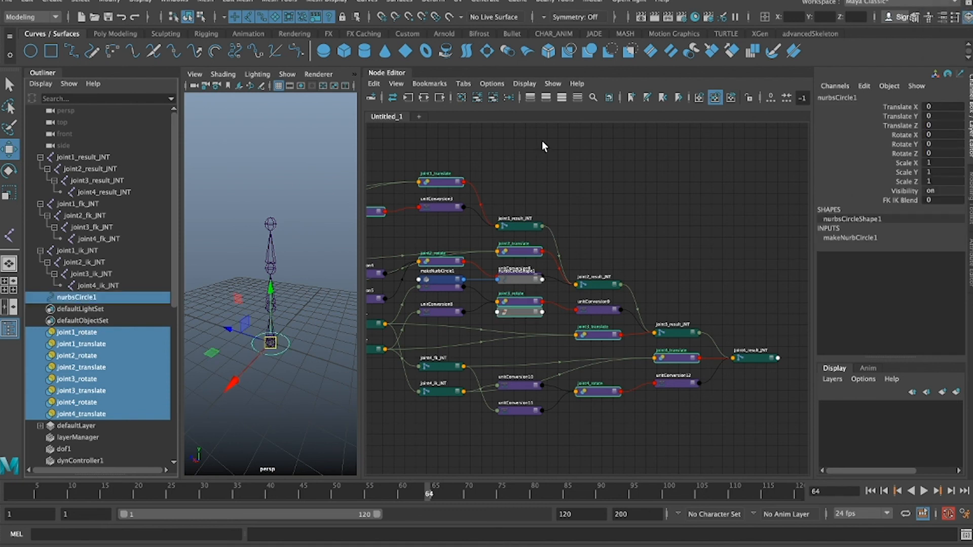
{"action": "left_click", "coordinate": [461, 98]}
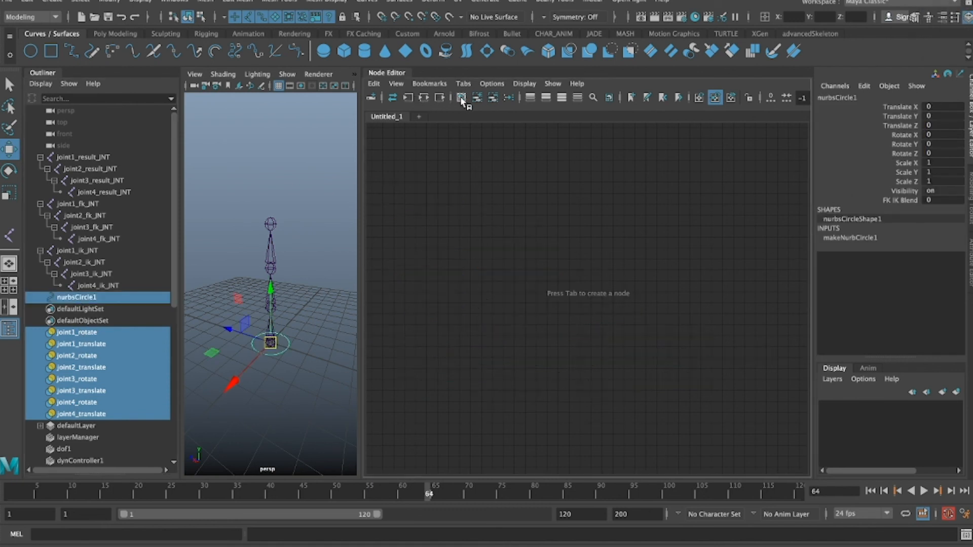
{"action": "left_click", "coordinate": [476, 97]}
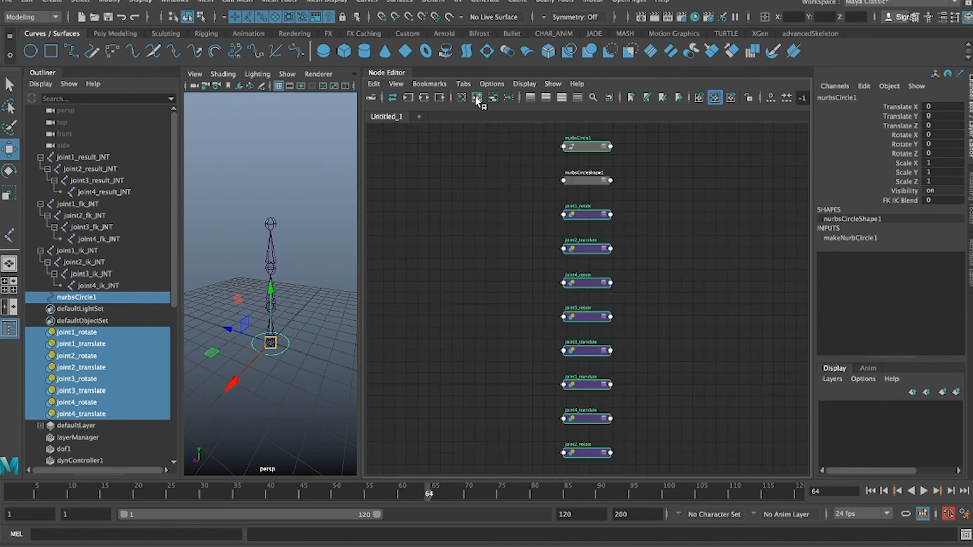
{"action": "left_click", "coordinate": [532, 180]}
{"action": "left_click_drag", "start_coordinate": [592, 146], "coordinate": [455, 246]}
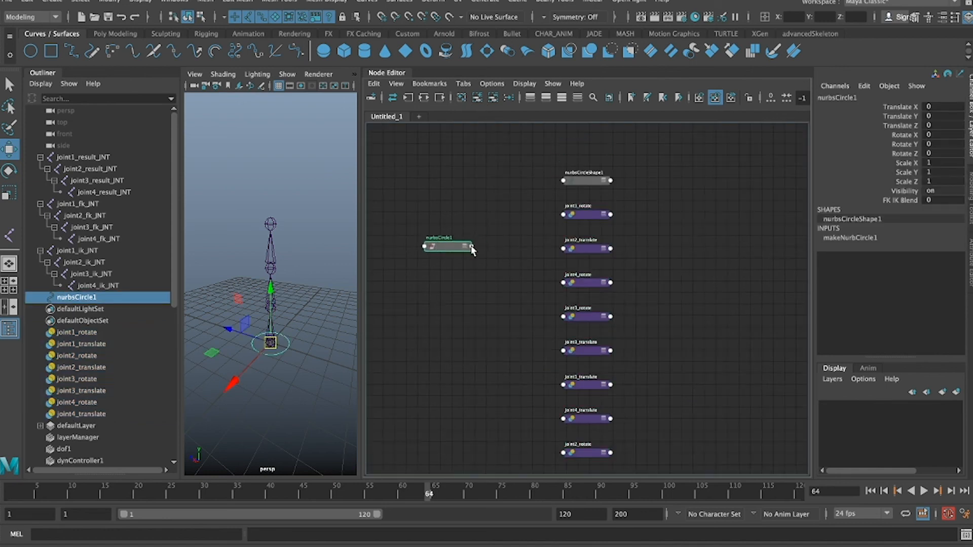
Step: Connect the FK_IK_Blend attribute of nurbsCircle1 to the Blender input of joint1_rotate
{"action": "left_click", "coordinate": [471, 246]}
{"action": "left_click", "coordinate": [488, 254]}
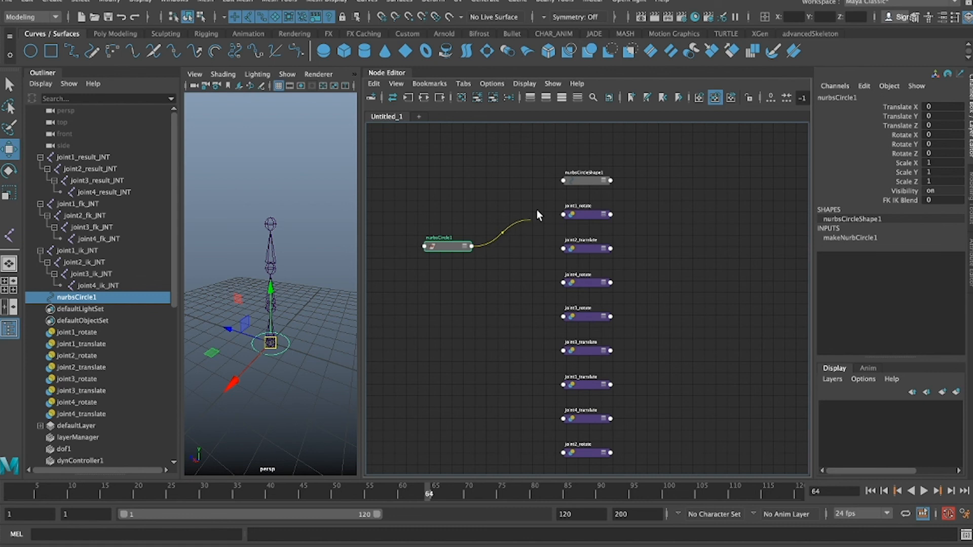
{"action": "left_click", "coordinate": [564, 213]}
{"action": "left_click", "coordinate": [584, 218]}
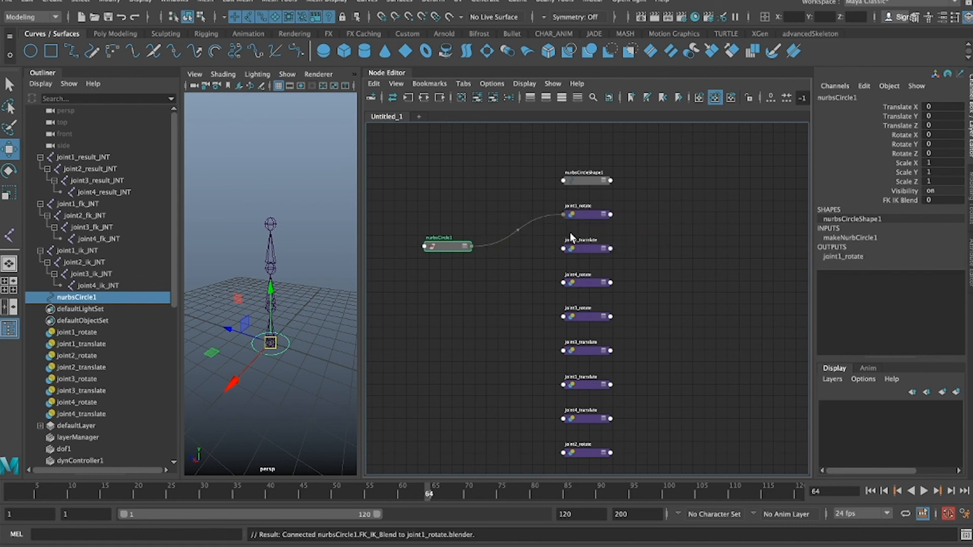
Step: Expand the FK IK Blend attribute on the nurbsCircle1 node and connect it to the Blender input of joint2_translate
{"action": "left_click", "coordinate": [464, 246]}
{"action": "left_click", "coordinate": [473, 259]}
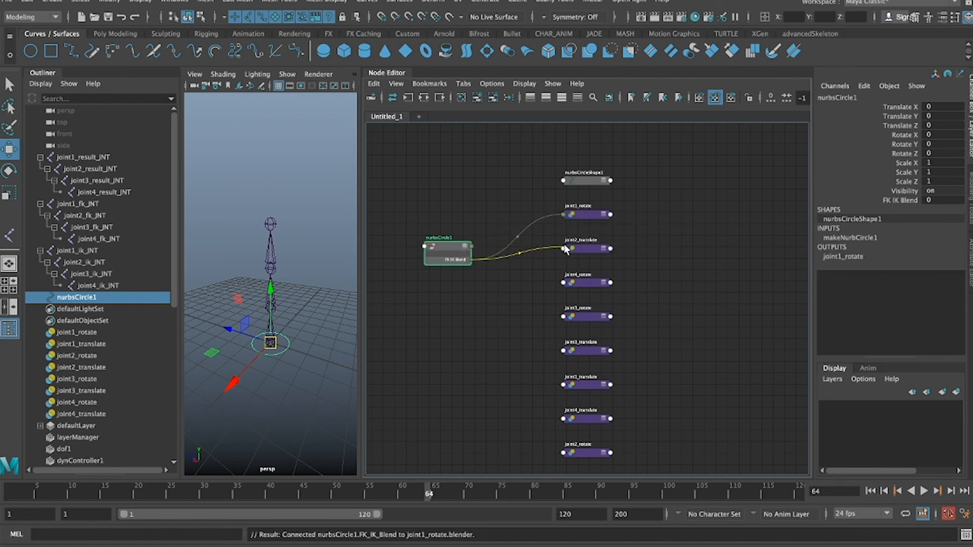
{"action": "left_click", "coordinate": [563, 250]}
{"action": "left_click", "coordinate": [577, 252]}
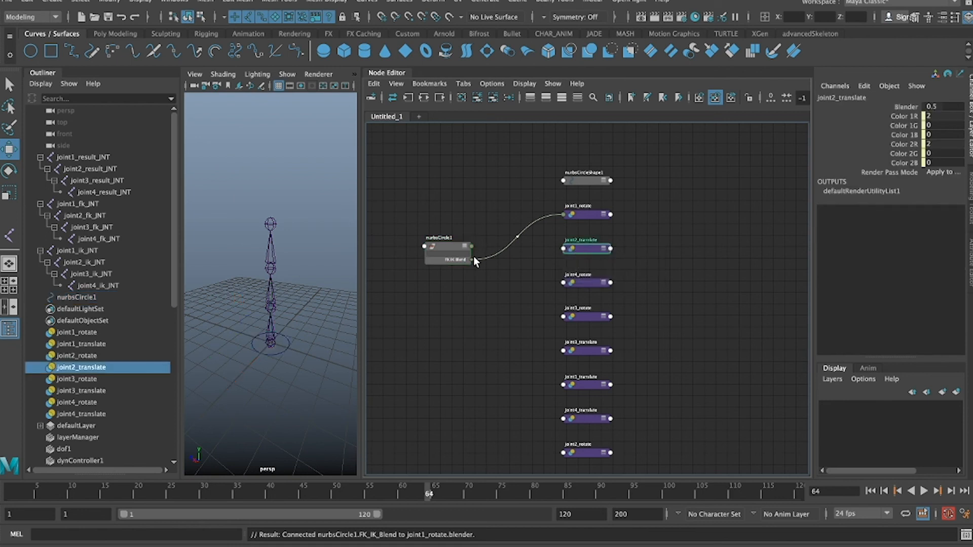
{"action": "left_click", "coordinate": [562, 248]}
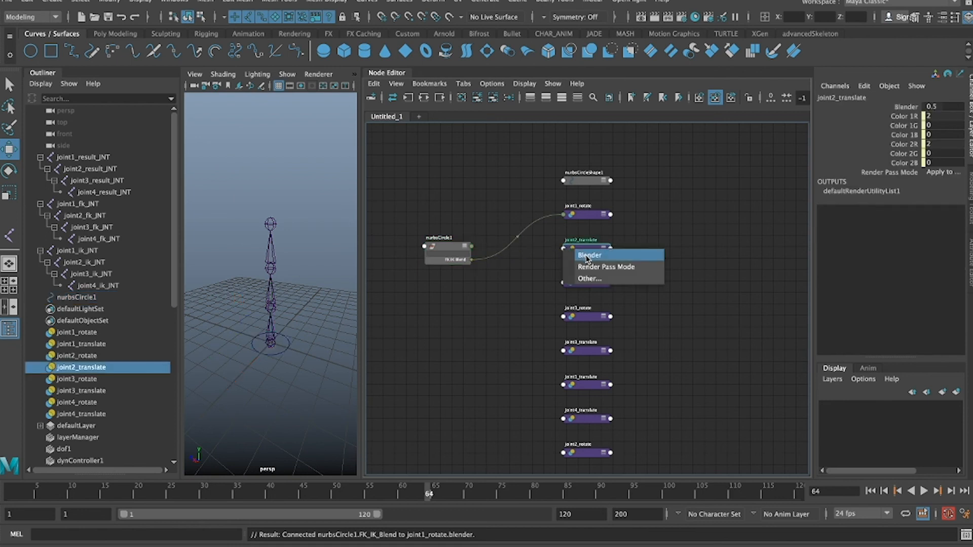
{"action": "left_click", "coordinate": [583, 253]}
Step: Connect FK IK Blend of nurbsCircle1 to the Blender inputs of joint4_rotate and joint3_rotate
{"action": "left_click_drag", "start_coordinate": [472, 260], "coordinate": [563, 283]}
{"action": "left_click", "coordinate": [582, 285]}
{"action": "left_click_drag", "start_coordinate": [470, 260], "coordinate": [563, 316]}
{"action": "left_click", "coordinate": [588, 323]}
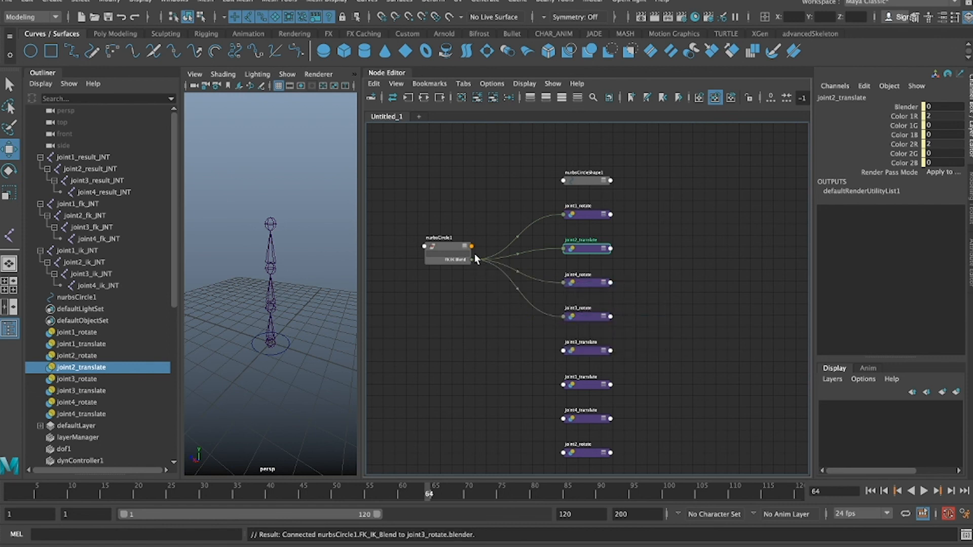
Step: Connect FK IK Blend of nurbsCircle1 to the Blender inputs of joint3_translate and joint1_translate
{"action": "left_click_drag", "start_coordinate": [470, 257], "coordinate": [562, 350]}
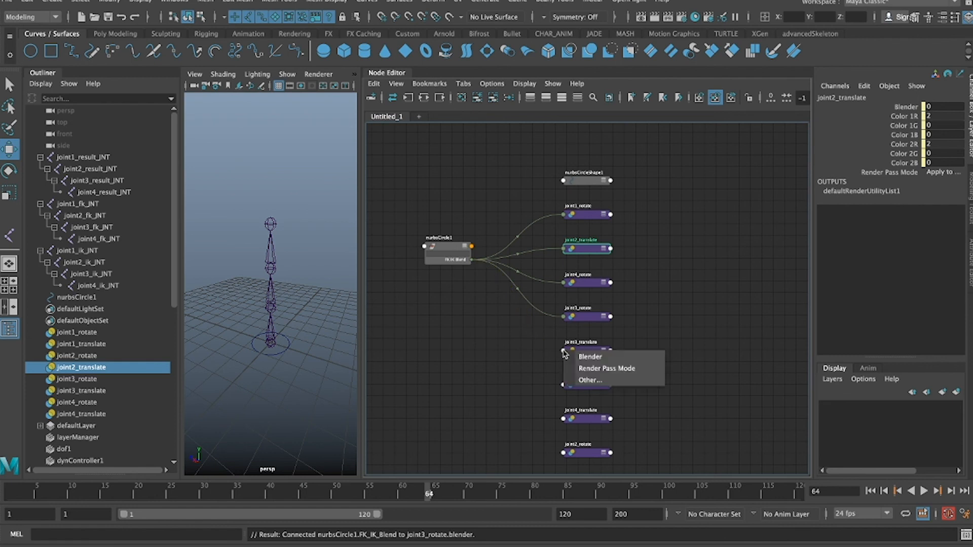
{"action": "left_click", "coordinate": [581, 354]}
{"action": "left_click_drag", "start_coordinate": [470, 263], "coordinate": [565, 350]}
{"action": "left_click", "coordinate": [582, 355]}
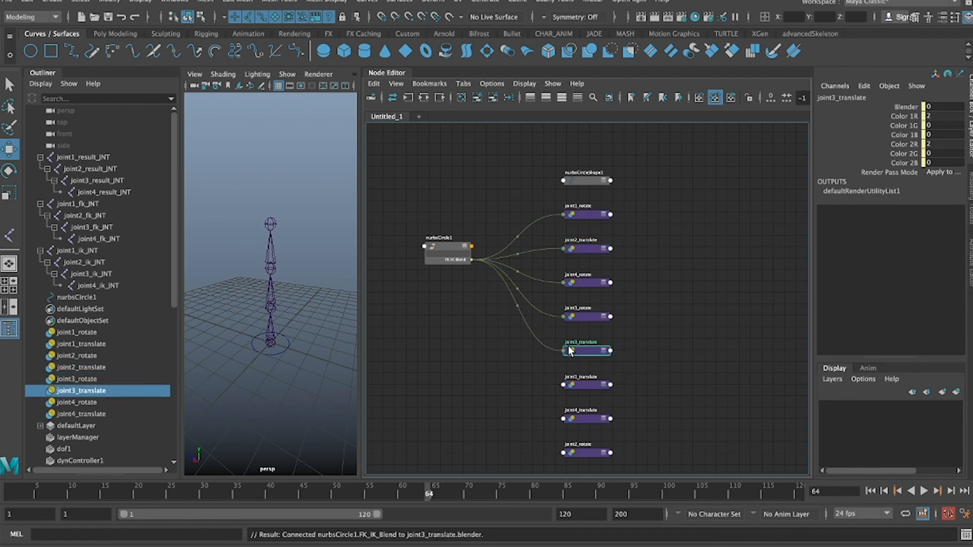
{"action": "left_click_drag", "start_coordinate": [471, 262], "coordinate": [562, 384]}
{"action": "left_click", "coordinate": [588, 391]}
Step: Connect FK IK Blend of nurbsCircle1 to the Blender inputs of joint4_translate and joint2_rotate
{"action": "left_click_drag", "start_coordinate": [470, 260], "coordinate": [563, 419]}
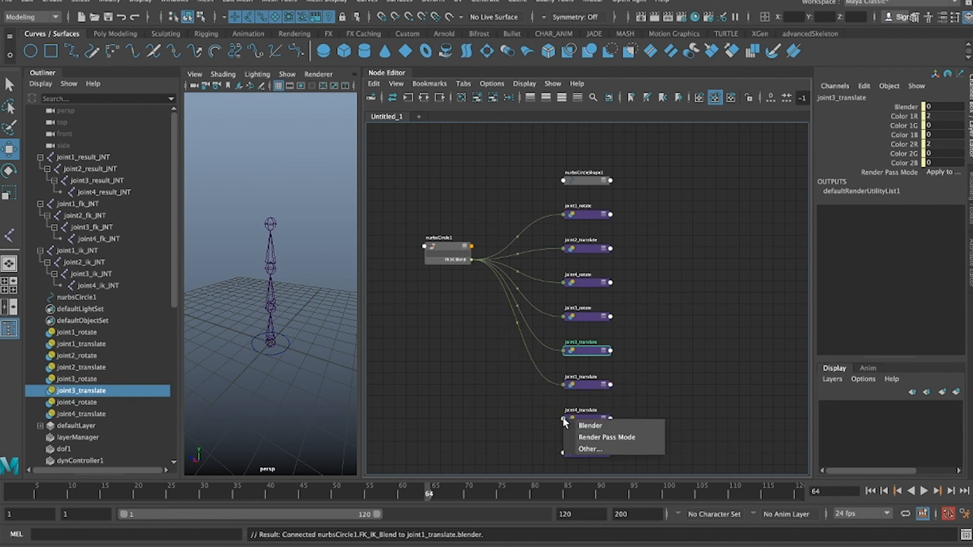
{"action": "left_click", "coordinate": [593, 425]}
{"action": "left_click_drag", "start_coordinate": [471, 261], "coordinate": [563, 454]}
{"action": "left_click", "coordinate": [586, 459]}
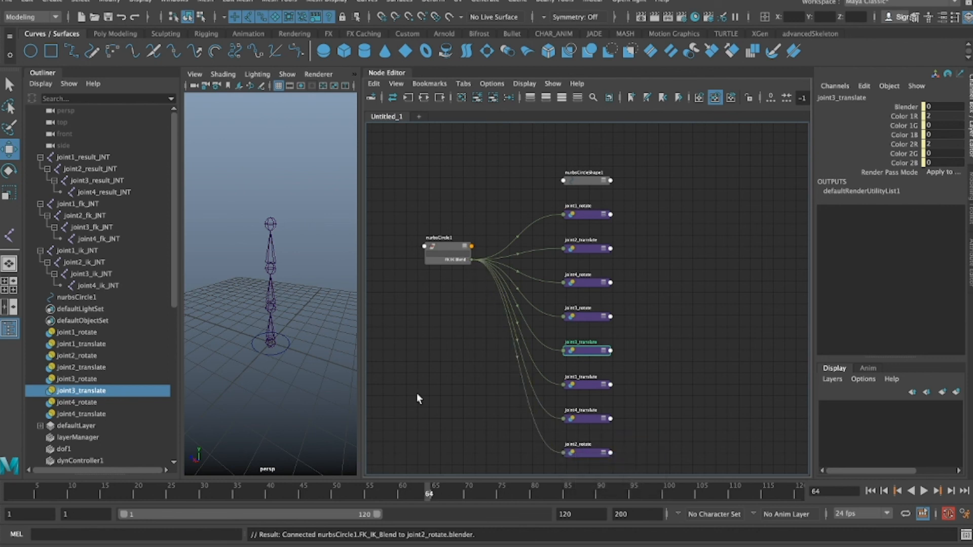
Step: Rotate joint1_fk_JNT freely to tilt the FK chain away from the other chains
{"action": "left_click", "coordinate": [309, 390]}
{"action": "left_click", "coordinate": [282, 350]}
{"action": "scroll", "coordinate": [282, 353], "scroll_direction": "up", "scroll_amount": 3}
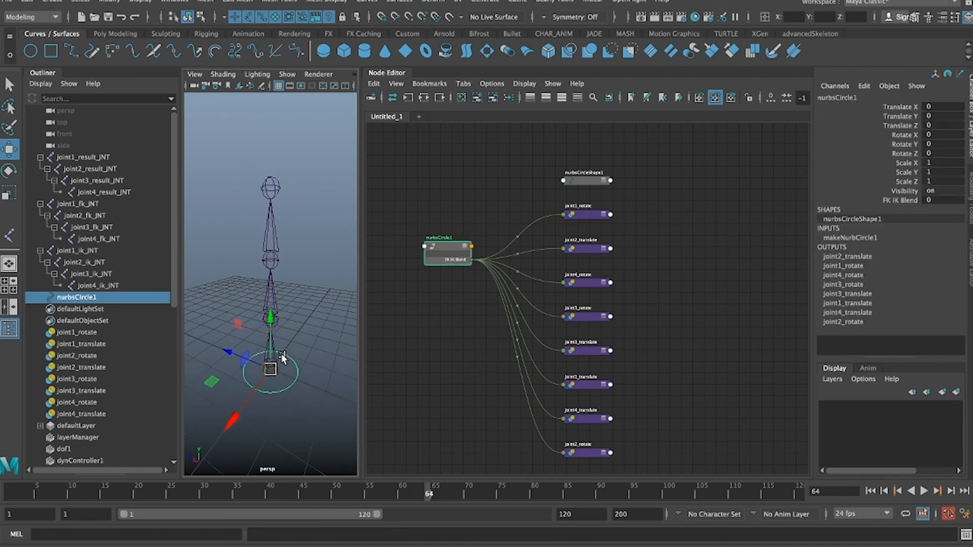
{"action": "left_click", "coordinate": [98, 205]}
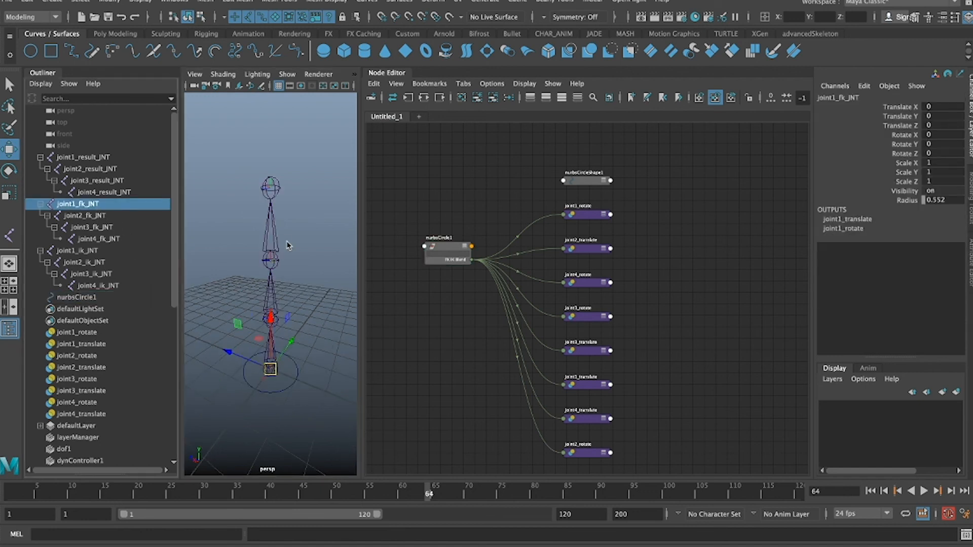
{"action": "key", "text": "e"}
{"action": "left_click_drag", "start_coordinate": [272, 341], "coordinate": [289, 357]}
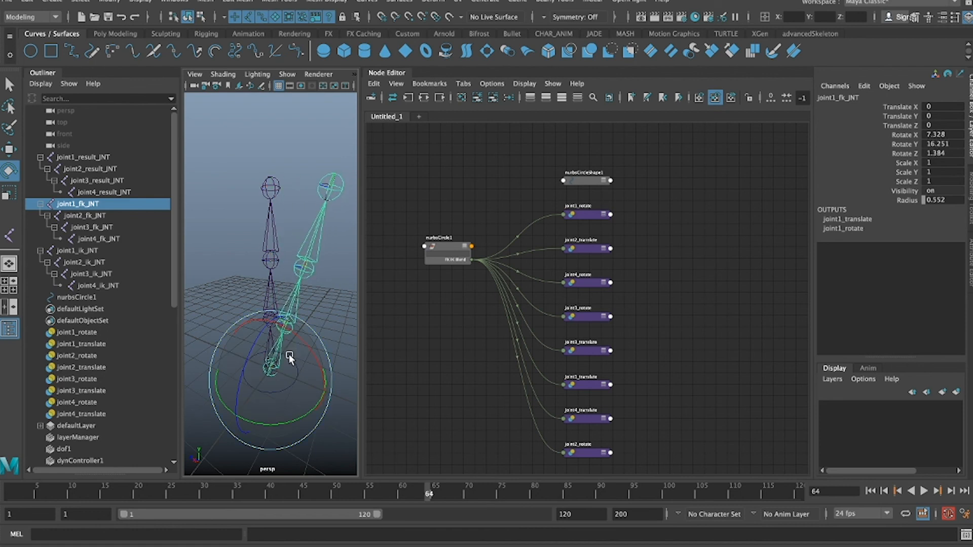
Step: Set Rotate X, Y and Z of joint1_fk_JNT to 0
{"action": "left_click", "coordinate": [95, 157]}
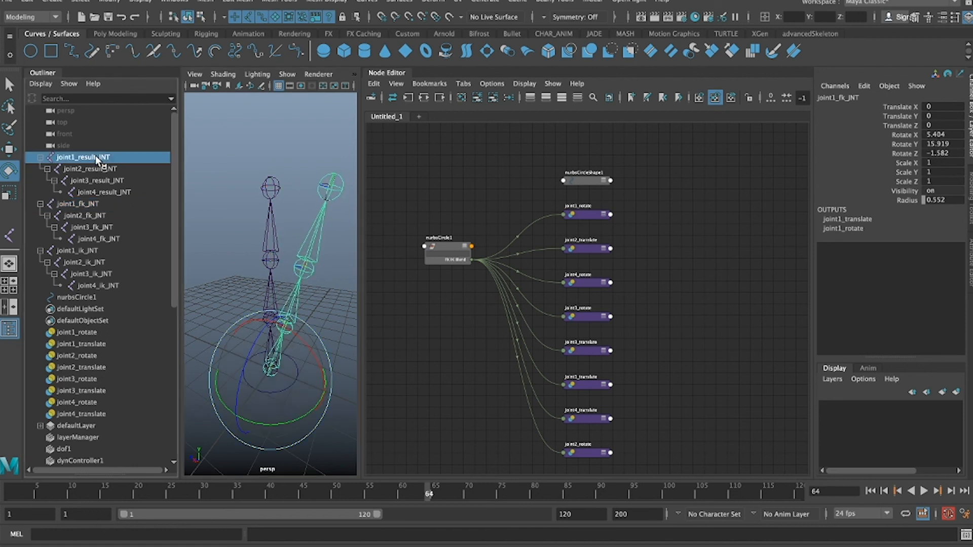
{"action": "left_click", "coordinate": [96, 203]}
{"action": "left_click", "coordinate": [944, 134]}
{"action": "left_click_drag", "start_coordinate": [945, 134], "coordinate": [943, 153]}
{"action": "type", "text": "0"}
{"action": "key", "text": "Return"}
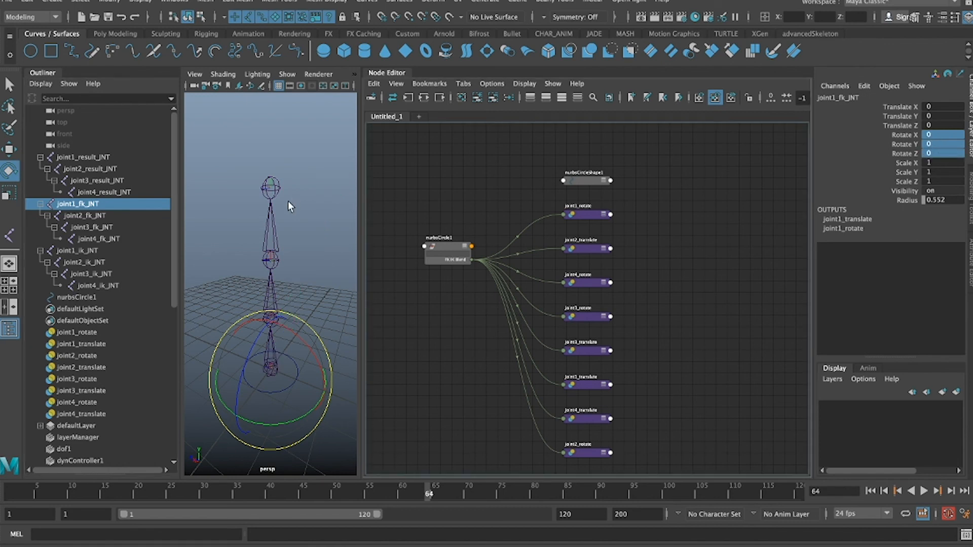
Step: Hide the FK and IK chains by hiding joint1_fk_JNT and joint1_ik_JNT
{"action": "left_click", "coordinate": [80, 249], "text": "ctrl"}
{"action": "key", "text": "ctrl+h"}
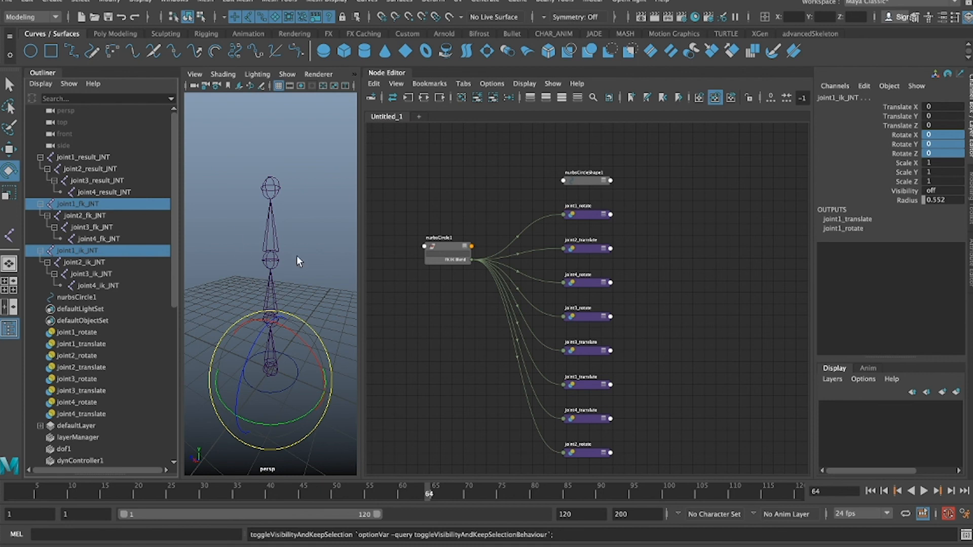
Step: Rotate joint1_fk_JNT through joint3_fk_JNT together to test the FK chain, and undo the rotation
{"action": "left_click", "coordinate": [91, 202]}
{"action": "left_click", "coordinate": [94, 227], "text": "shift"}
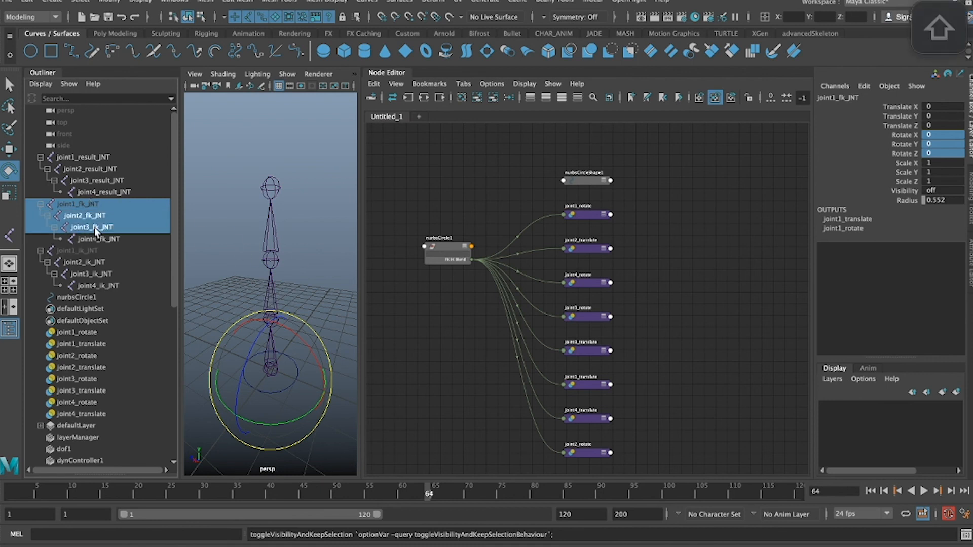
{"action": "left_click_drag", "start_coordinate": [300, 214], "coordinate": [272, 245]}
{"action": "key", "text": "ctrl+z"}
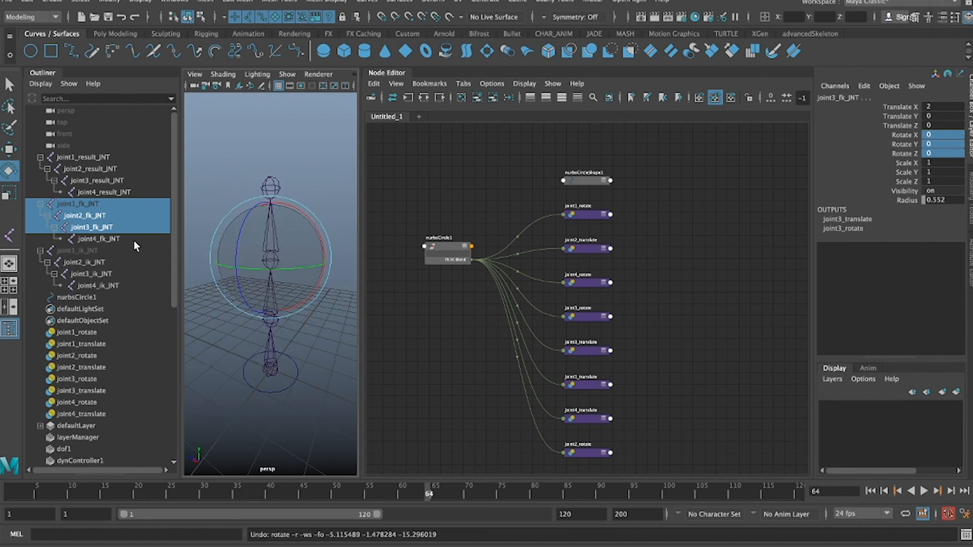
Step: Set FK IK Blend of nurbsCircle1 to 1 and try a temporary rotation of joint1_ik_JNT through joint4_ik_JNT
{"action": "left_click", "coordinate": [84, 293]}
{"action": "left_click", "coordinate": [941, 199]}
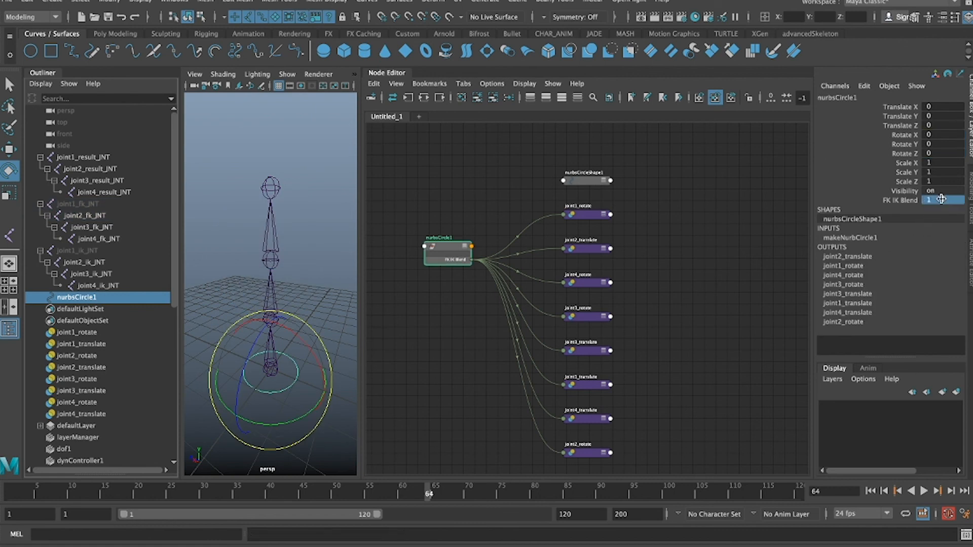
{"action": "left_click_drag", "start_coordinate": [91, 251], "coordinate": [123, 276]}
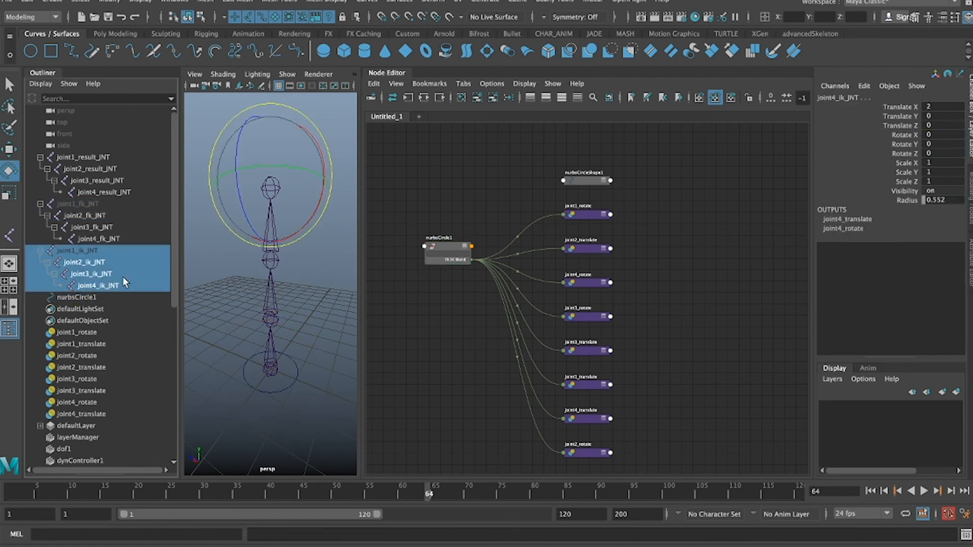
{"action": "mouse_move", "coordinate": [272, 150]}
{"action": "left_mouse_down"}
{"action": "mouse_move", "coordinate": [281, 175]}
{"action": "mouse_move", "coordinate": [299, 177]}
{"action": "mouse_move", "coordinate": [254, 156]}
{"action": "mouse_move", "coordinate": [282, 152]}
{"action": "mouse_move", "coordinate": [255, 152]}
{"action": "left_mouse_up"}
{"action": "key", "text": "ctrl+z"}
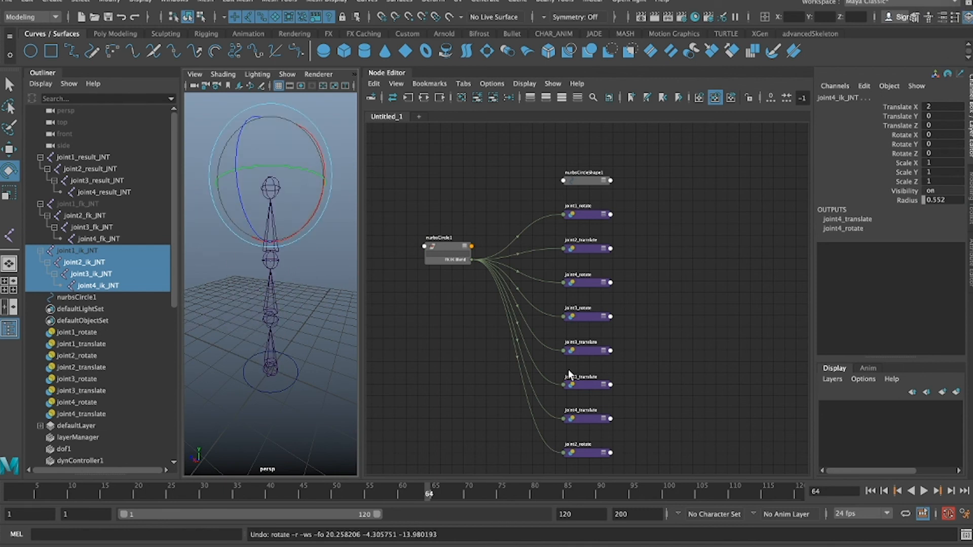
Step: Select joint1_result_JNT to examine the result chain beside the node network
{"action": "scroll", "coordinate": [582, 296], "scroll_direction": "down", "scroll_amount": 2}
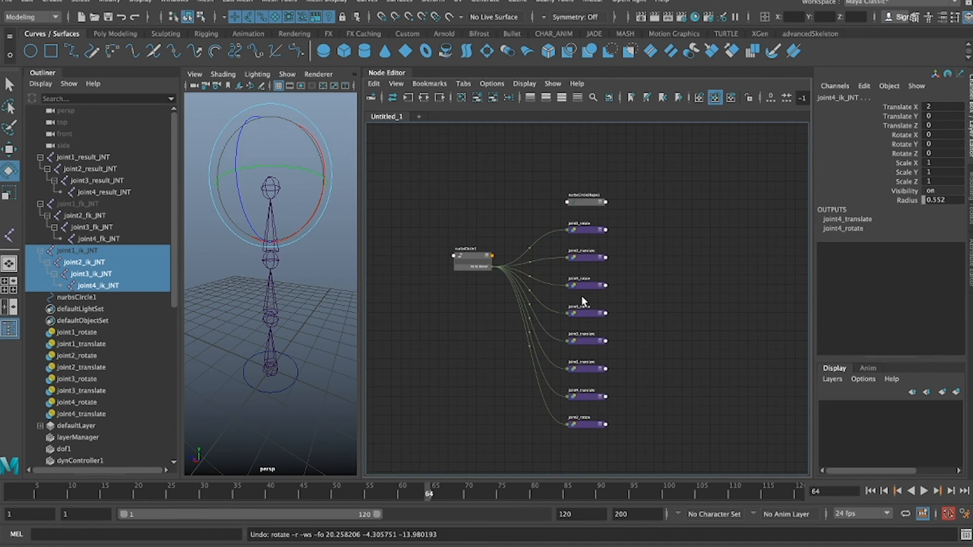
{"action": "left_click", "coordinate": [99, 155]}
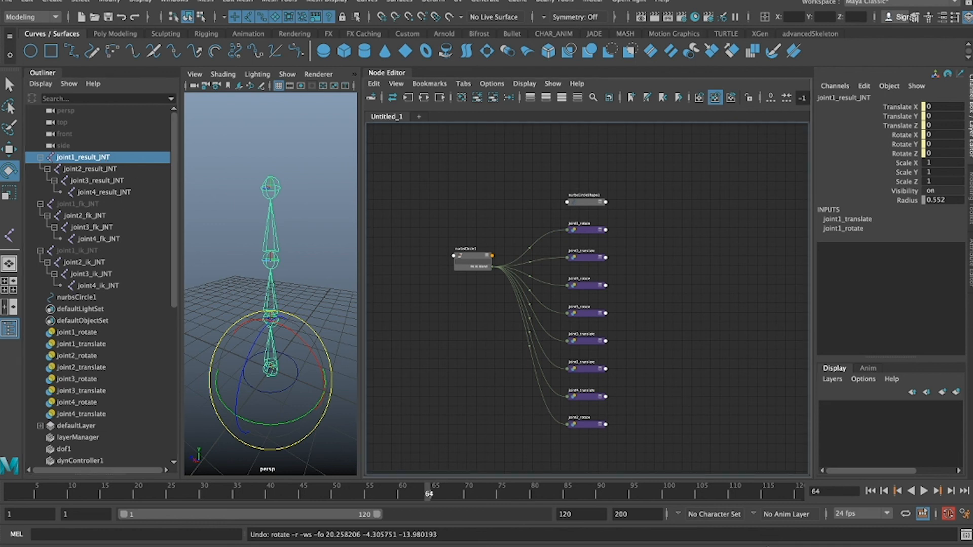
Step: View the meeting call in Discord, and return to Maya with nothing selected
{"action": "left_click", "coordinate": [752, 543]}
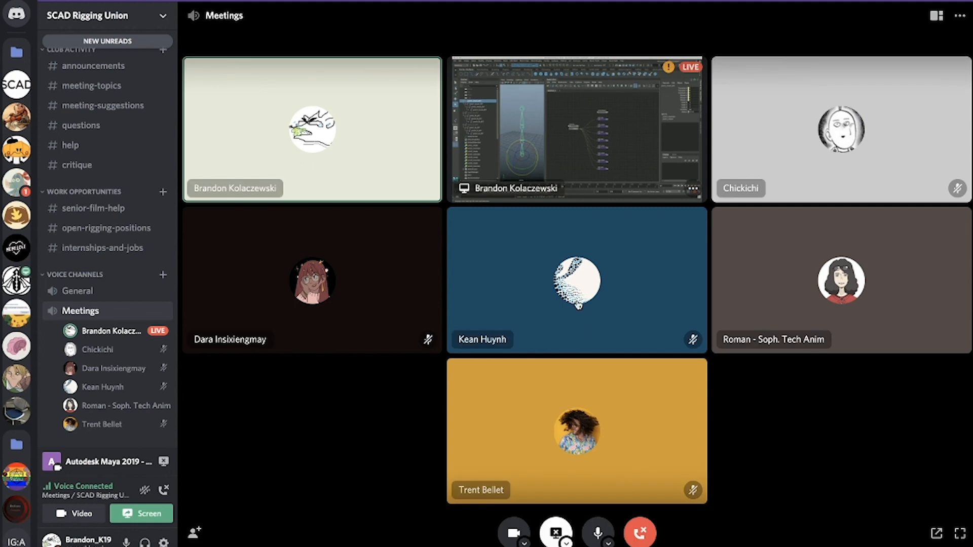
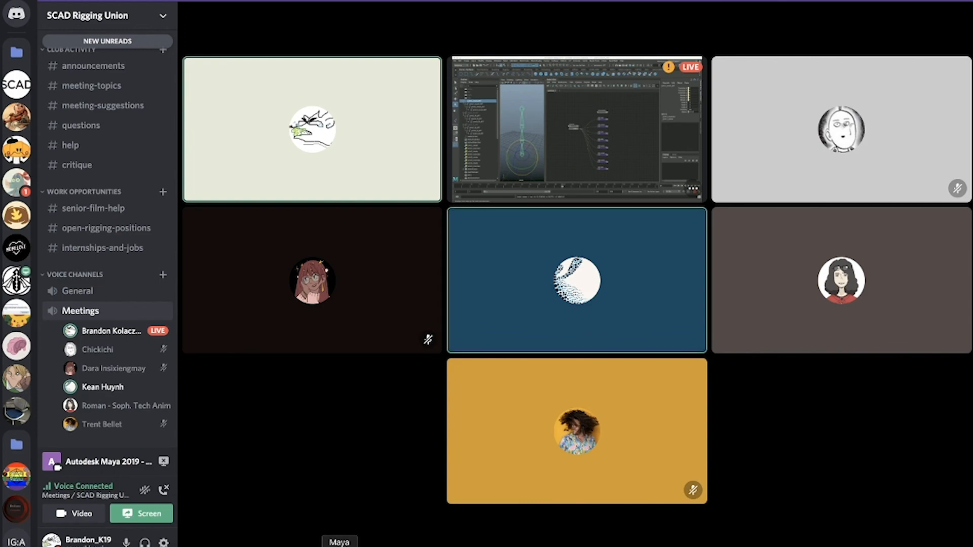
{"action": "left_click", "coordinate": [339, 546]}
{"action": "left_click", "coordinate": [324, 263]}
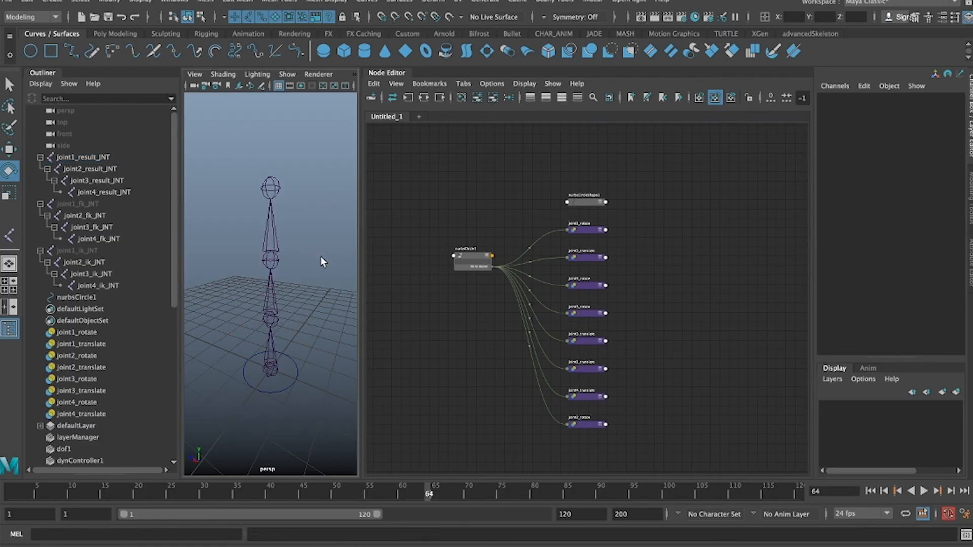
Step: Set FK IK Blend of nurbsCircle1 to 0
{"action": "left_click_drag", "start_coordinate": [296, 403], "coordinate": [288, 402]}
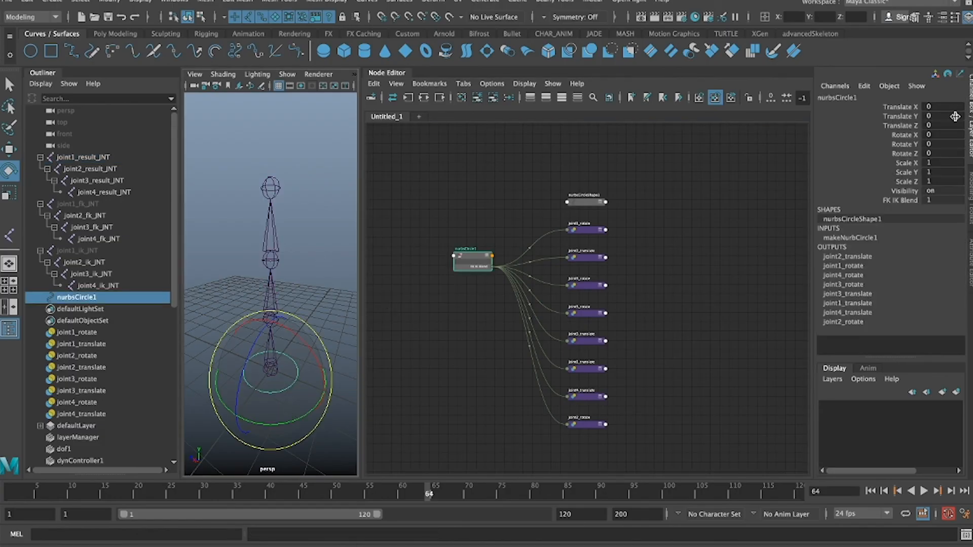
{"action": "left_click", "coordinate": [894, 200]}
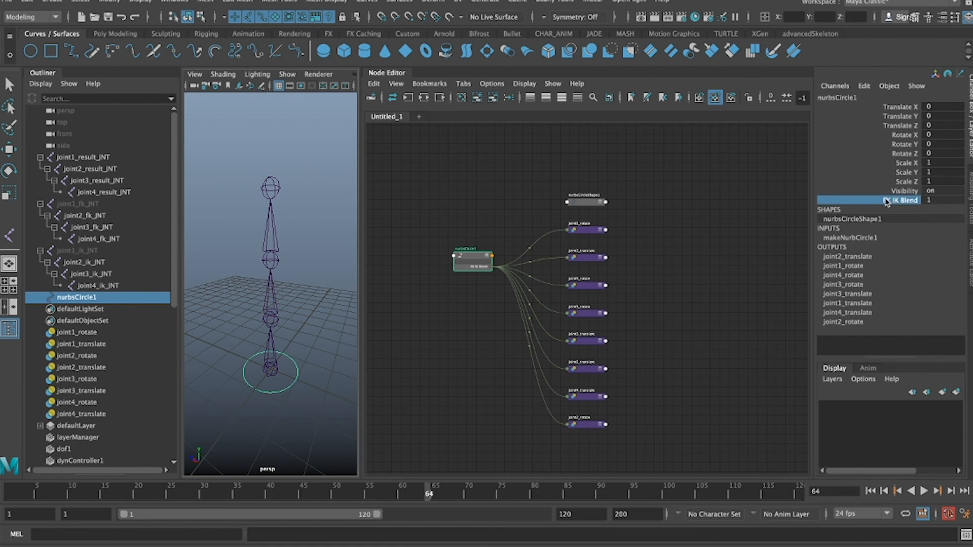
{"action": "left_click", "coordinate": [934, 201]}
{"action": "type", "text": "0"}
{"action": "key", "text": "Return"}
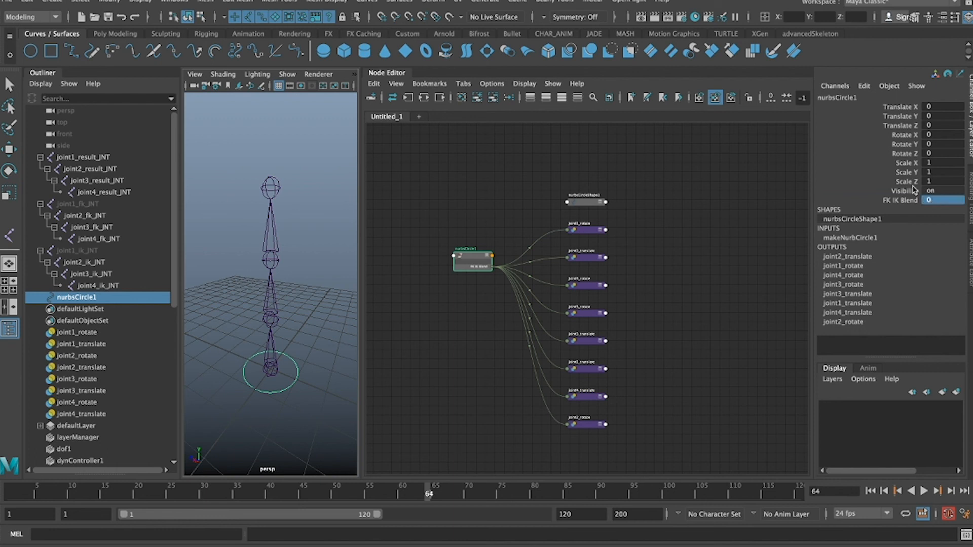
Step: Try rotating joint1_fk_JNT, joint2_fk_JNT and joint3_fk_JNT together to bend the result chain, and undo the rotation
{"action": "left_click_drag", "start_coordinate": [81, 204], "coordinate": [81, 231]}
{"action": "key", "text": "e"}
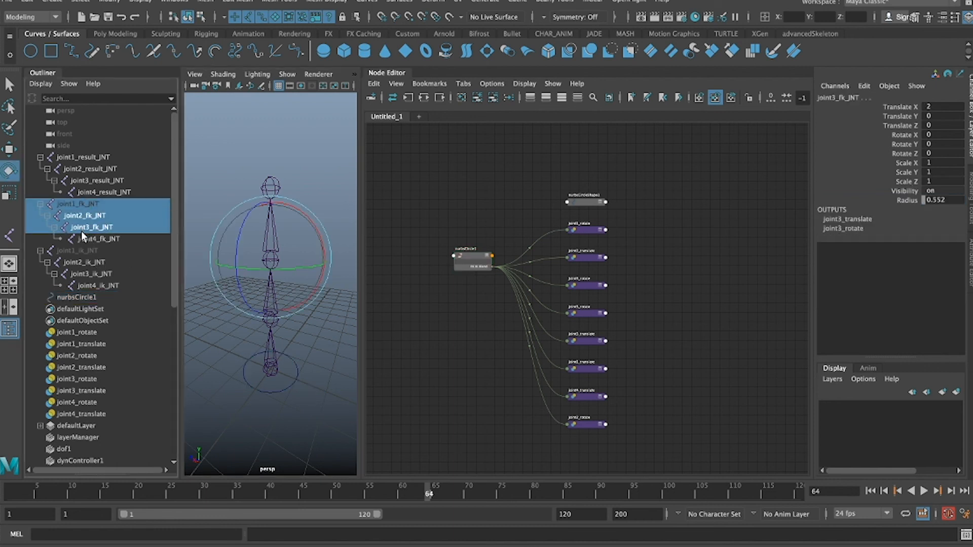
{"action": "left_click_drag", "start_coordinate": [229, 240], "coordinate": [293, 263]}
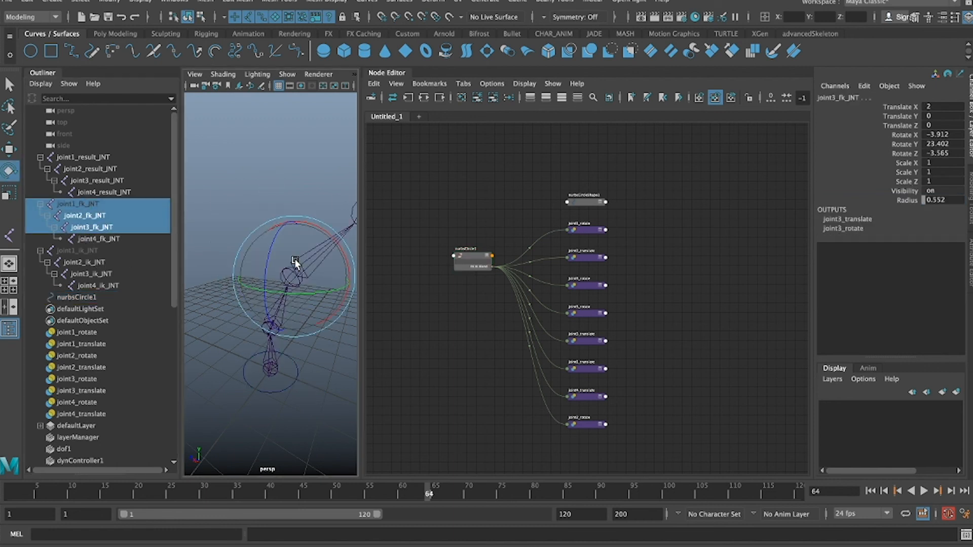
{"action": "key", "text": "super+z"}
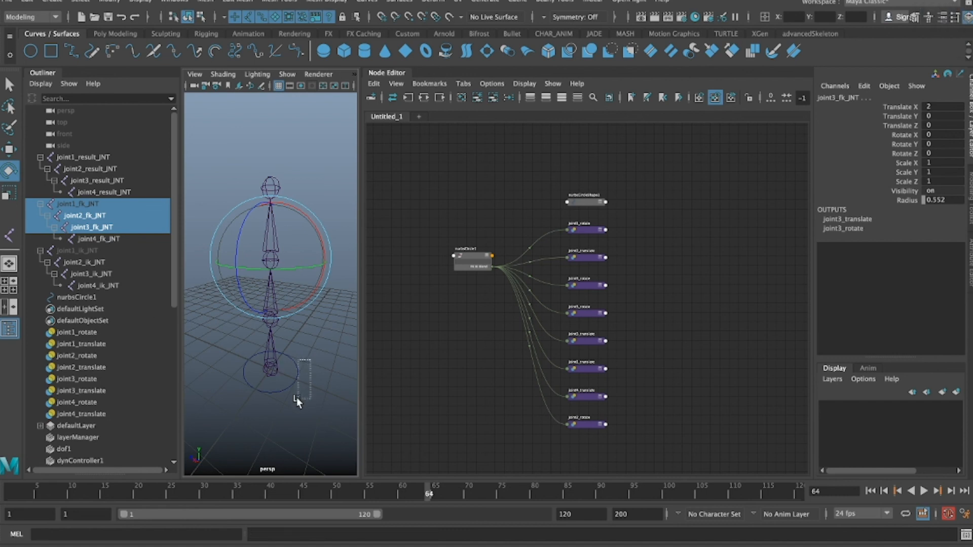
Step: Inspect the FK IK Blend attribute of the control circle nurbsCircle1, and clear the selection
{"action": "left_click", "coordinate": [296, 397]}
{"action": "left_click", "coordinate": [899, 200]}
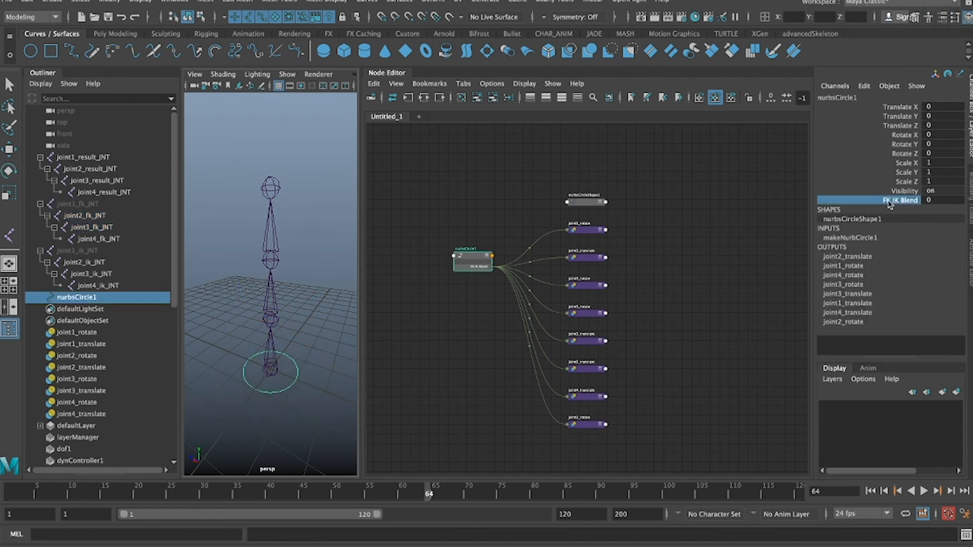
{"action": "left_click", "coordinate": [292, 196]}
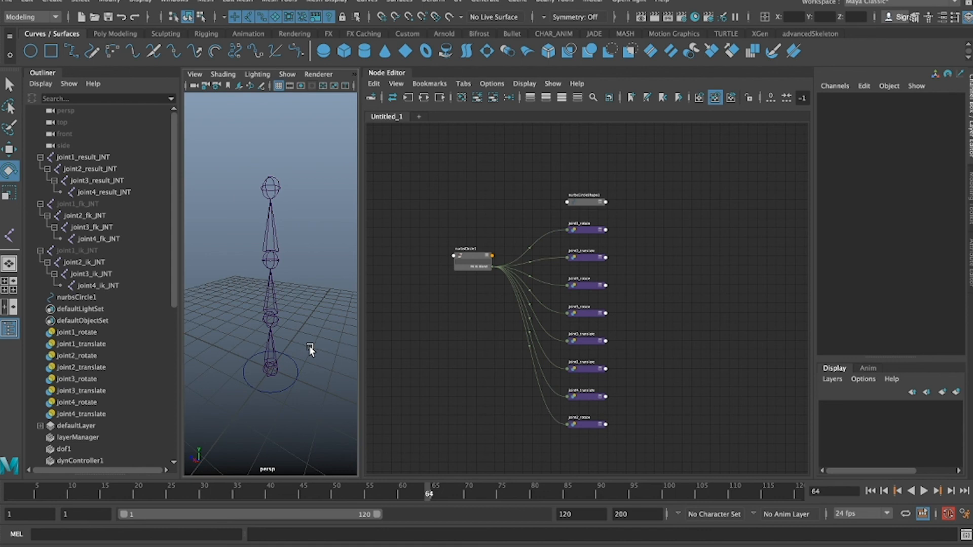
{"action": "left_click", "coordinate": [293, 393]}
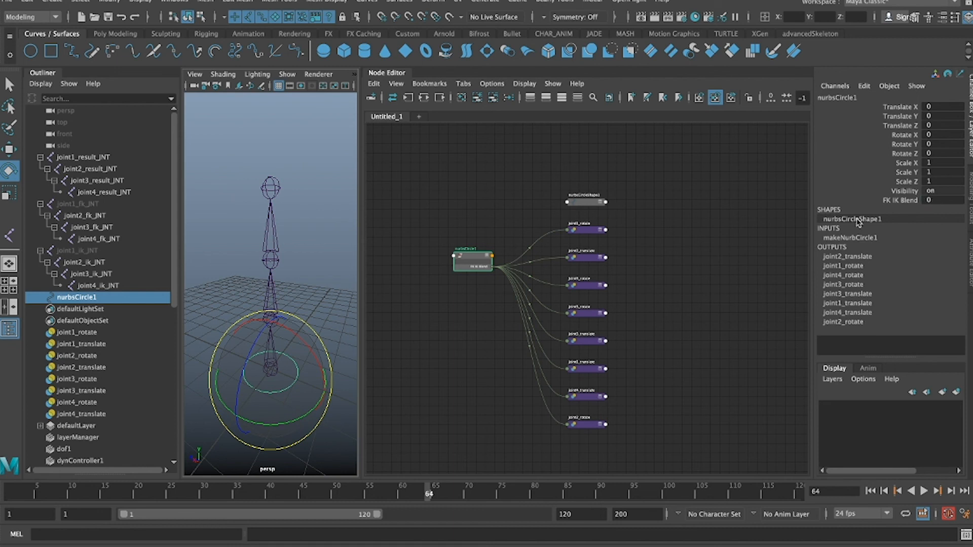
{"action": "left_click", "coordinate": [317, 238]}
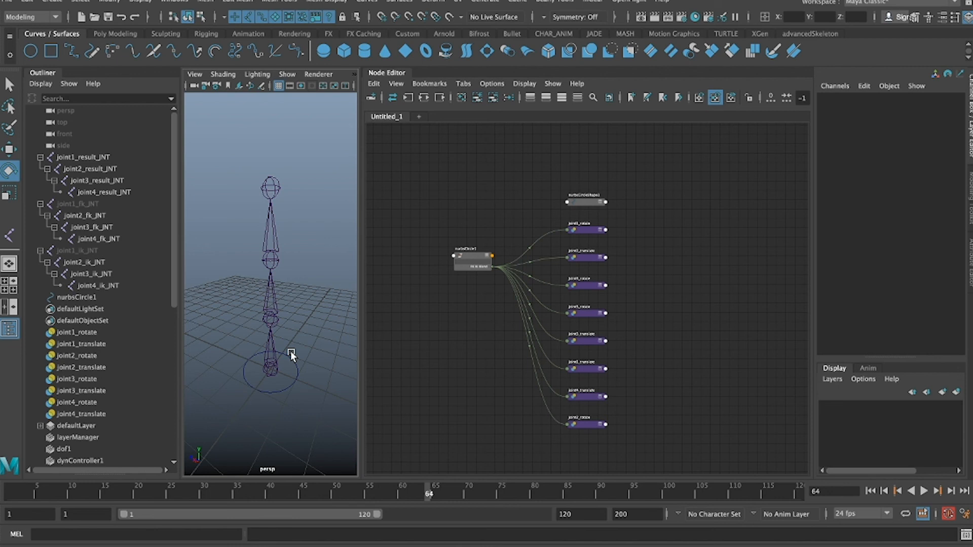
Step: Switch to Discord to view the meeting call
{"action": "left_click", "coordinate": [754, 545]}
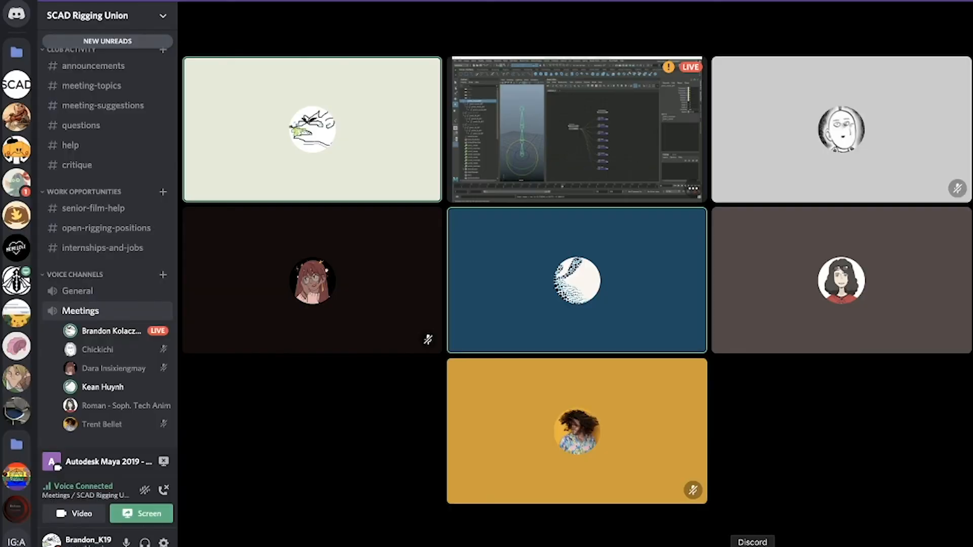